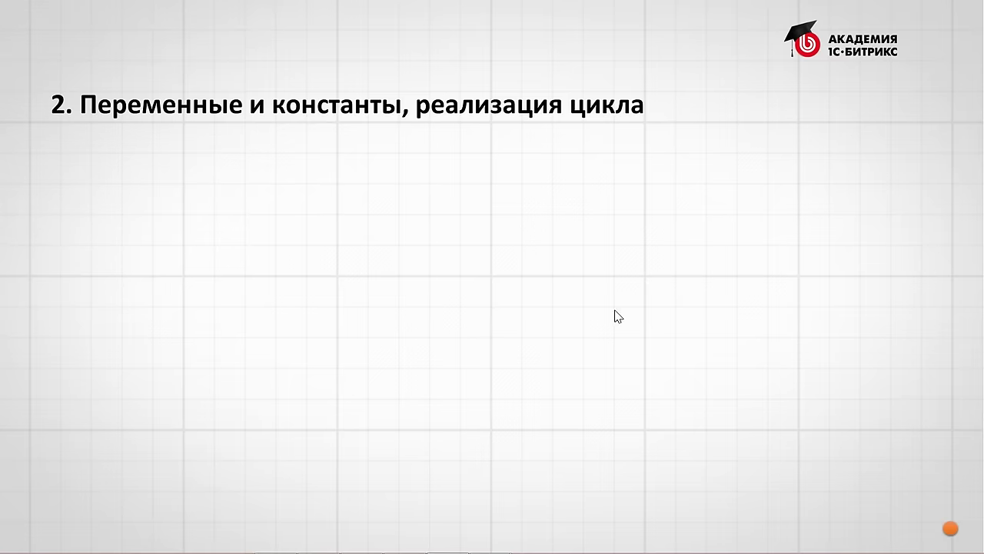
Step: Switch to the Bitrix24 portal in Chrome and view the company structure chart with its departments
mouse_move(270, 538)
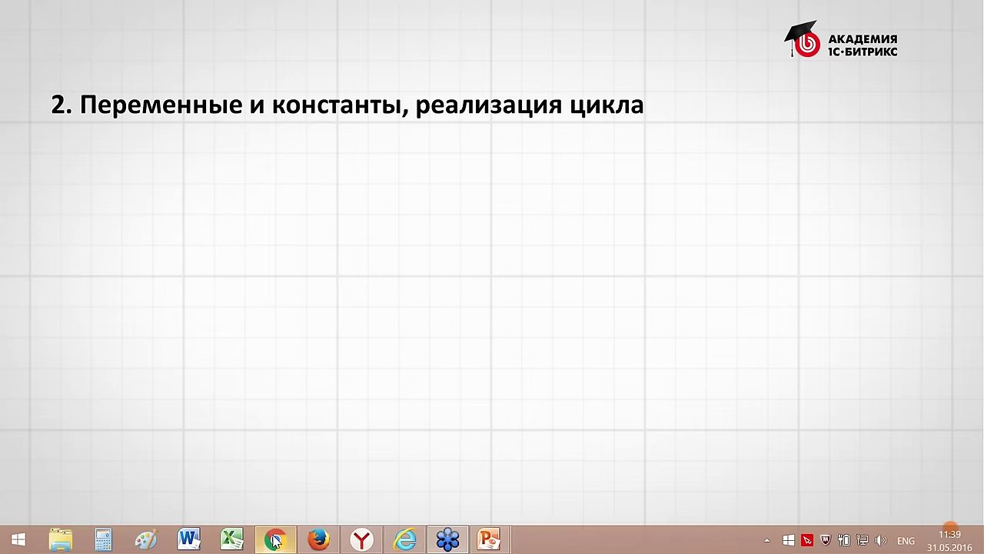
click(275, 540)
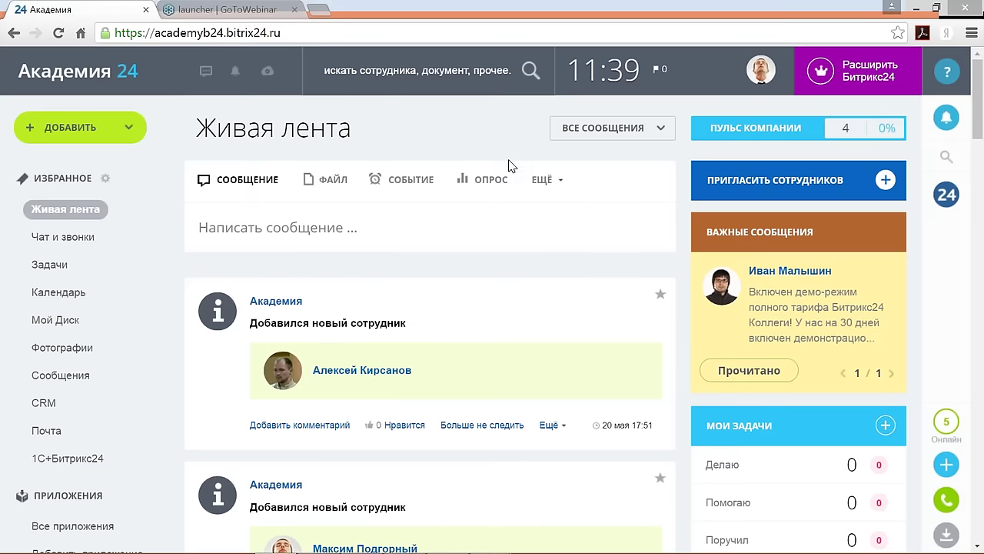
scroll(512, 184, down, 5)
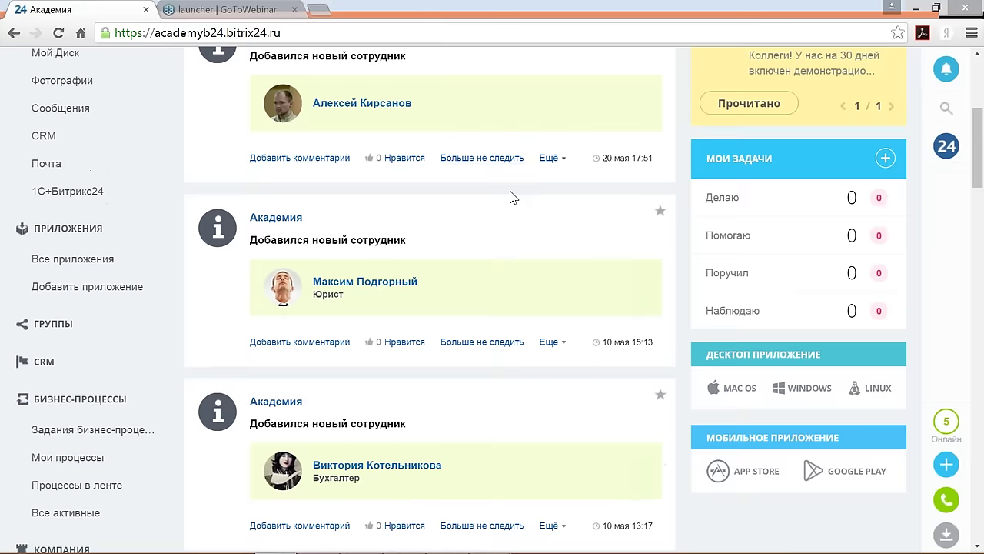
scroll(512, 204, down, 1)
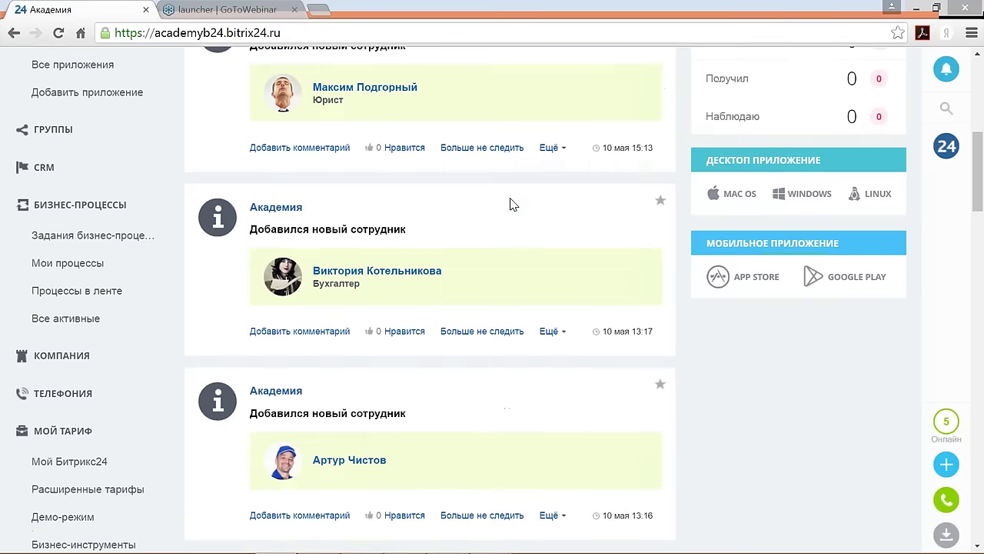
click(65, 355)
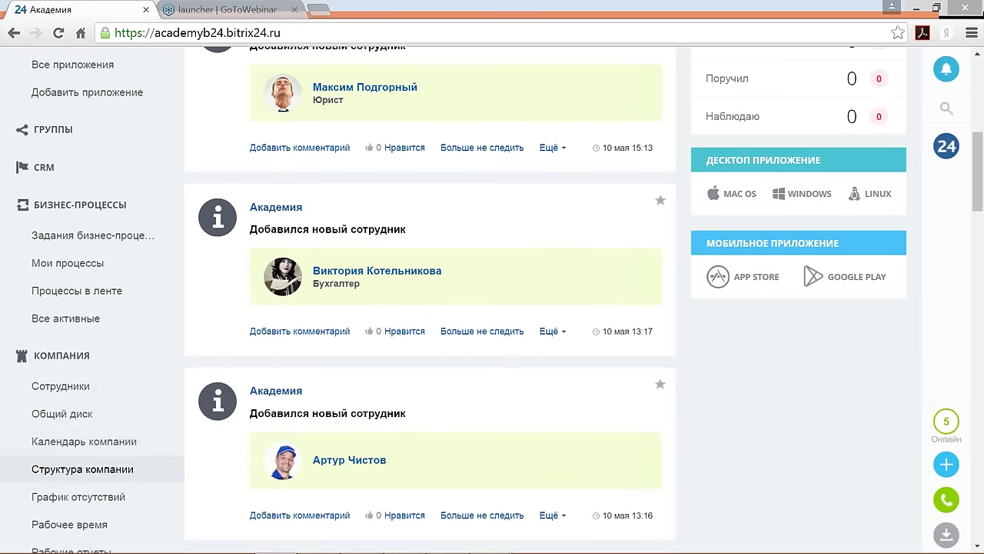
click(60, 470)
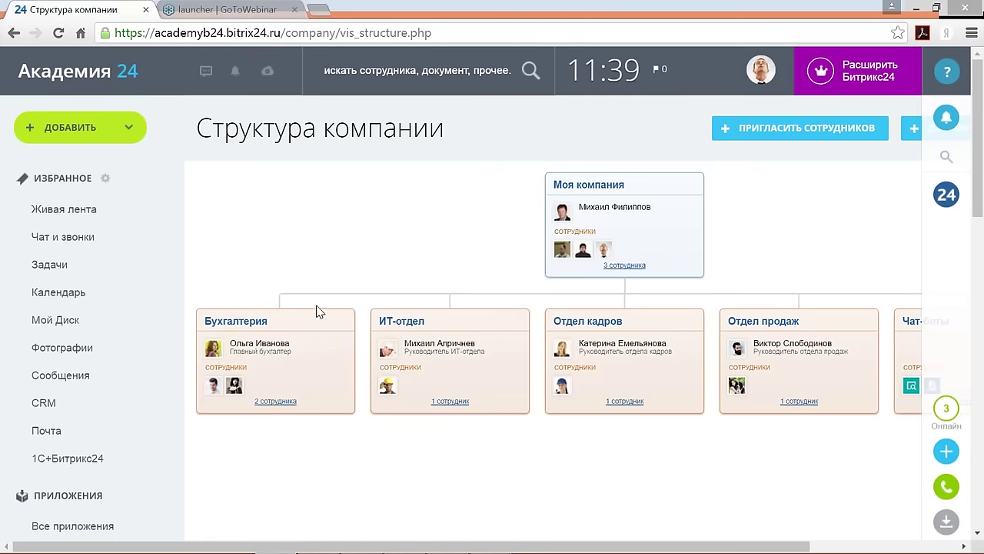
scroll(330, 348, down, 1)
scroll(331, 347, down, 5)
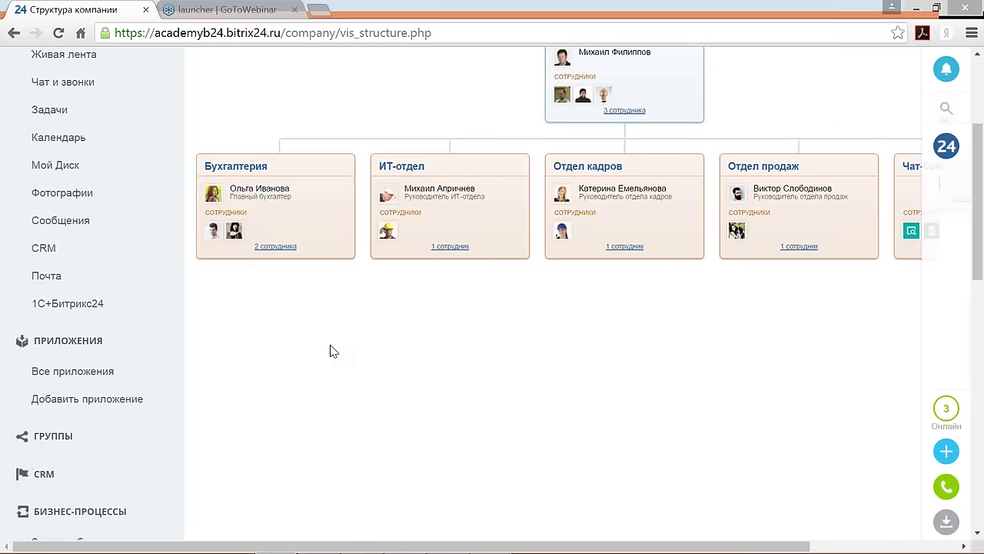
Step: Open the "Бизнес-процесс Оформление договора" template from the business processes of the "Оформление договора" feed process
click(102, 299)
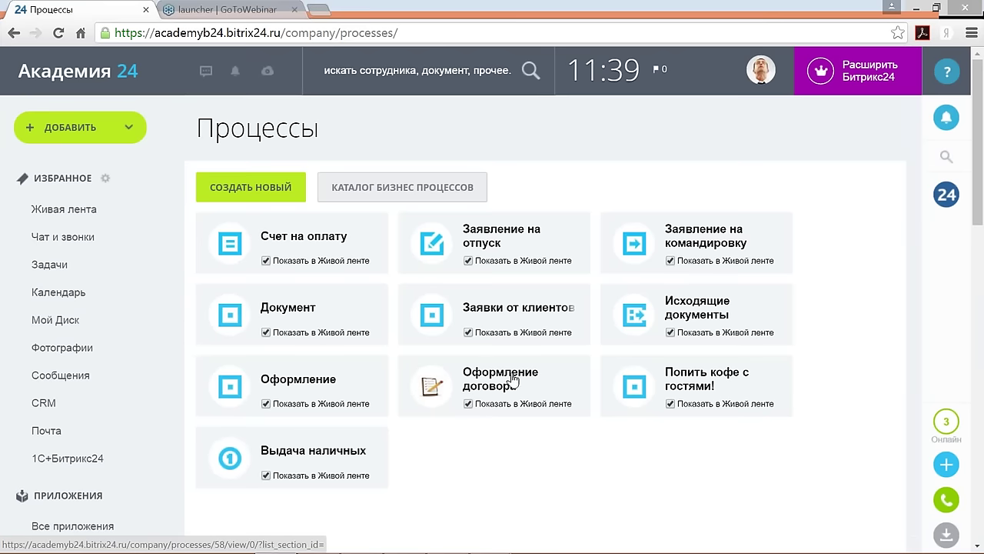
click(505, 380)
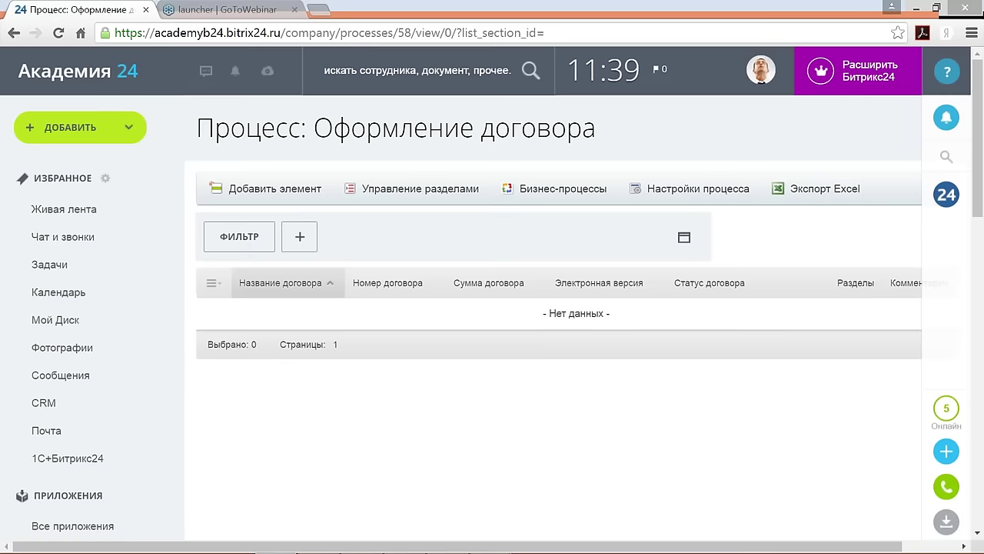
click(579, 199)
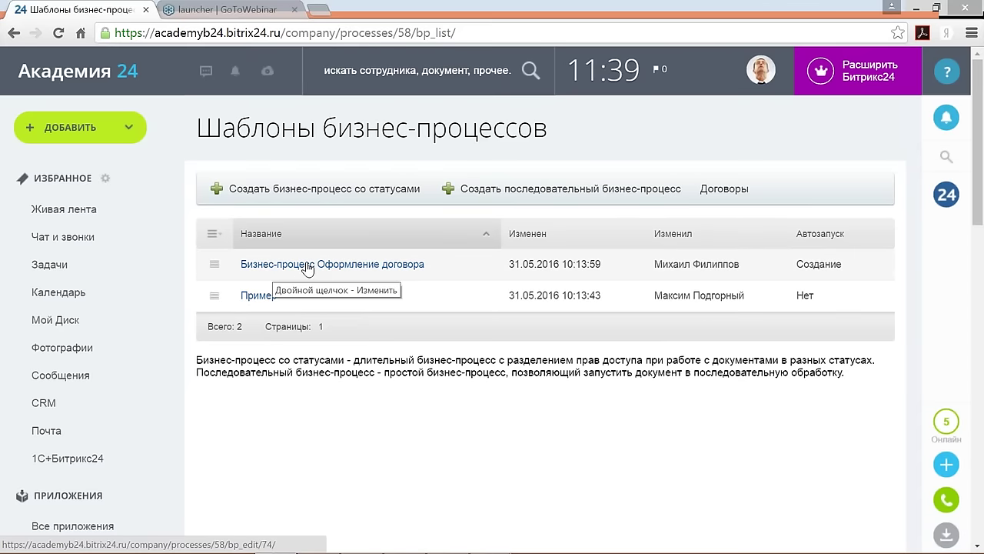
click(306, 264)
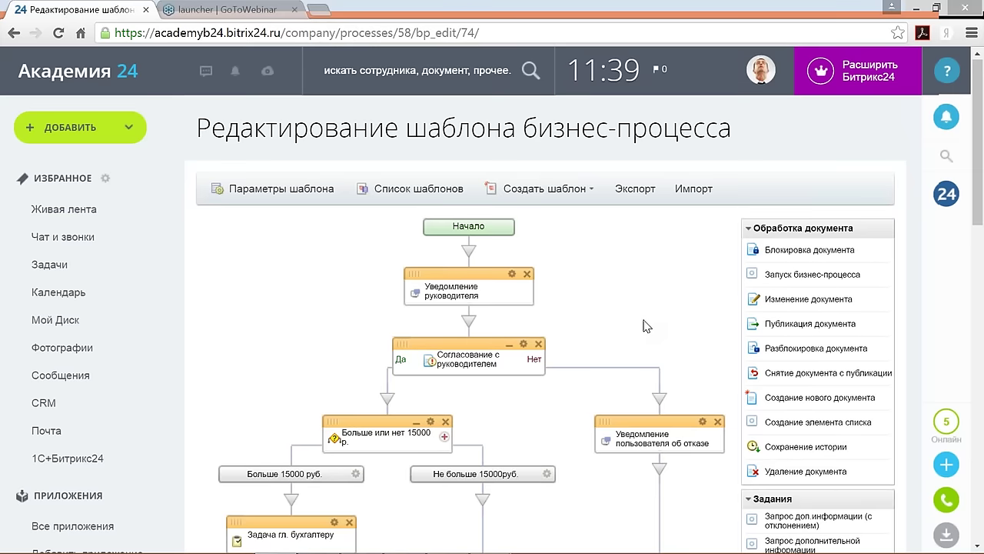
Step: Examine the contract template's flowchart, from the manager notification through the approval branches to the end block
scroll(646, 326, down, 2)
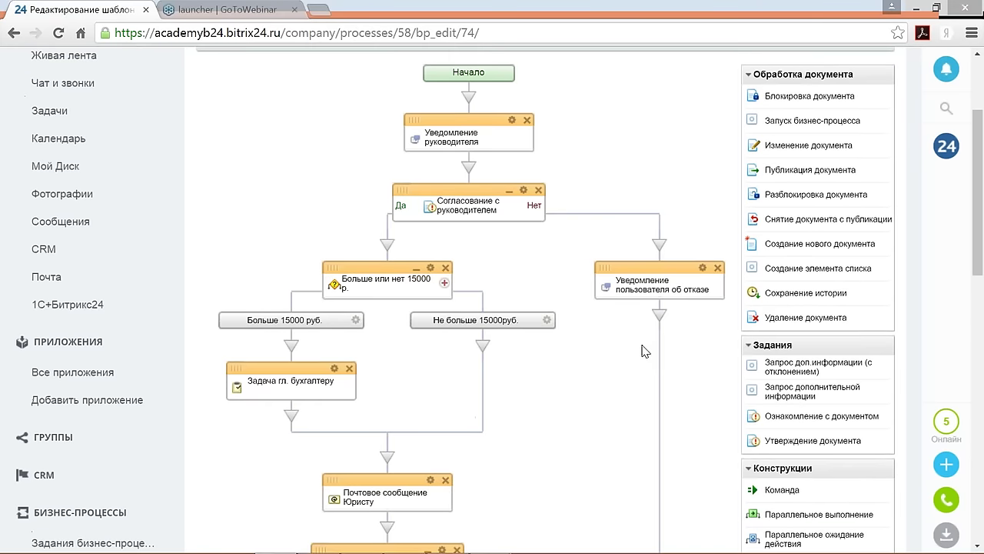
scroll(645, 353, down, 1)
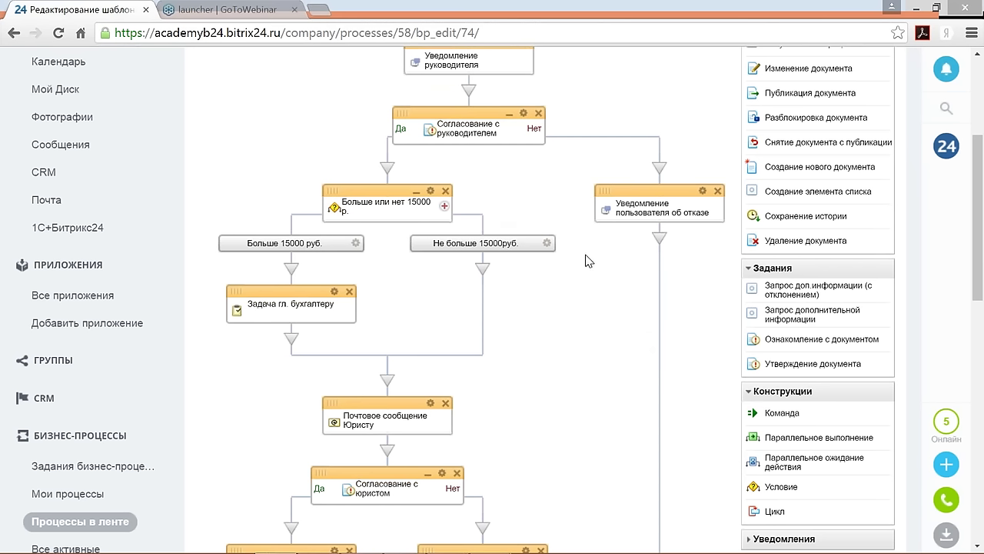
scroll(586, 267, down, 1)
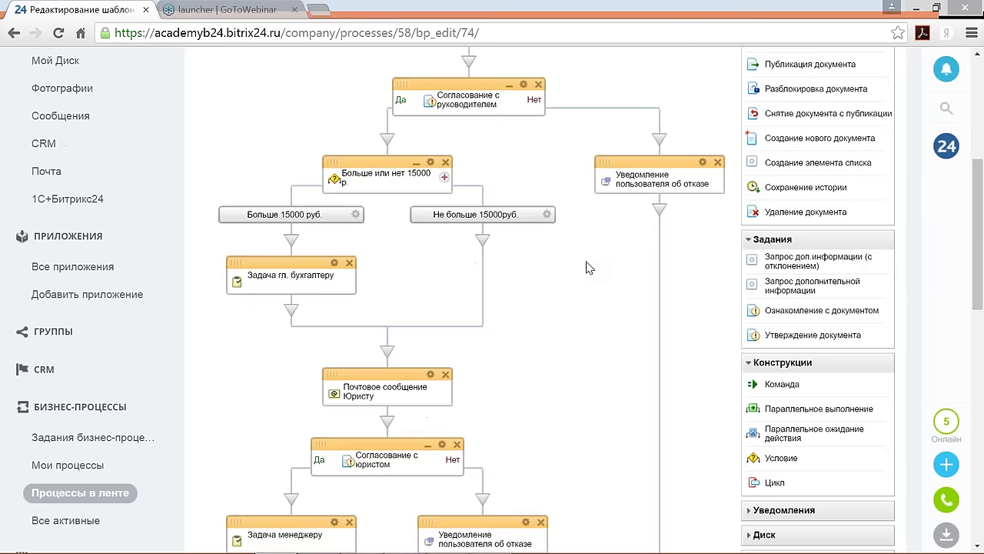
scroll(589, 268, up, 1)
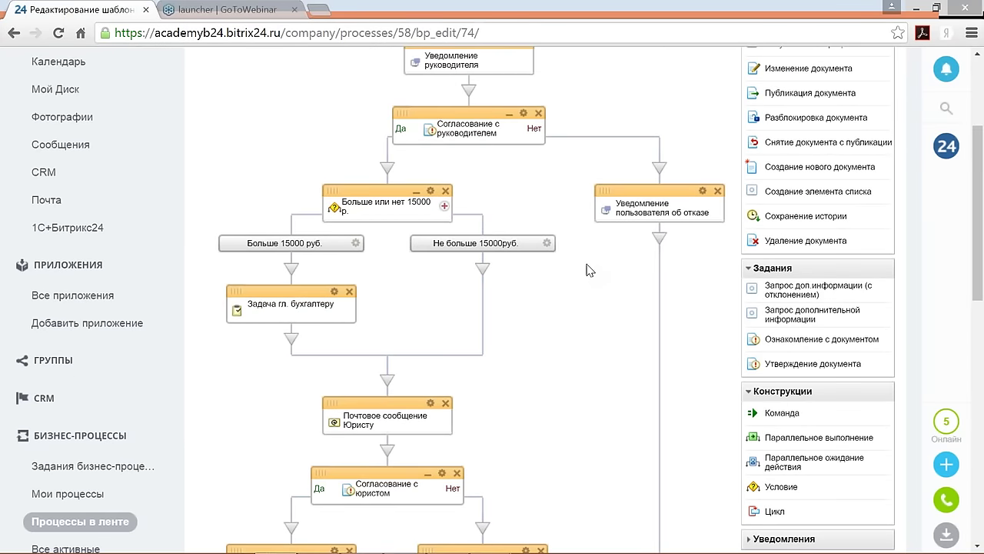
scroll(586, 268, up, 1)
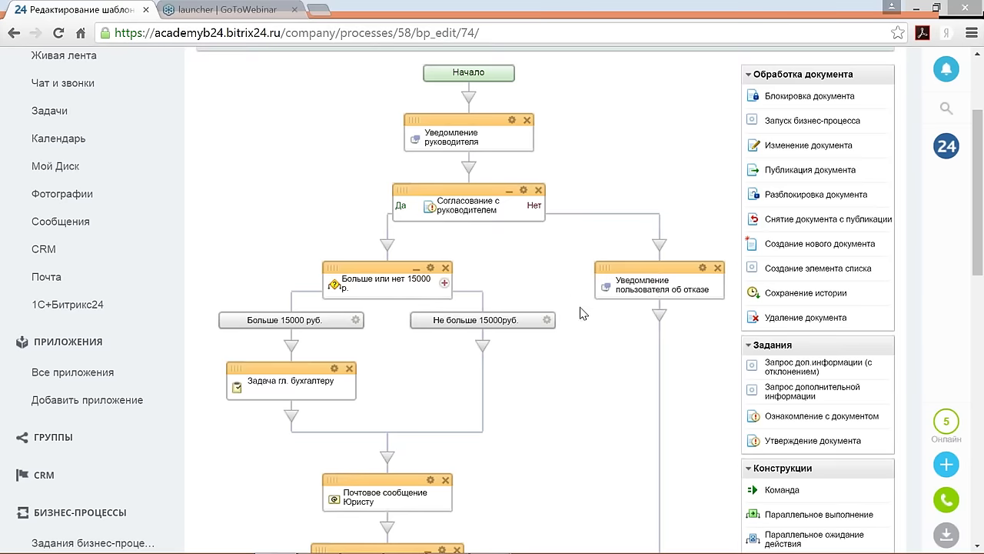
scroll(582, 317, down, 1)
scroll(584, 319, down, 8)
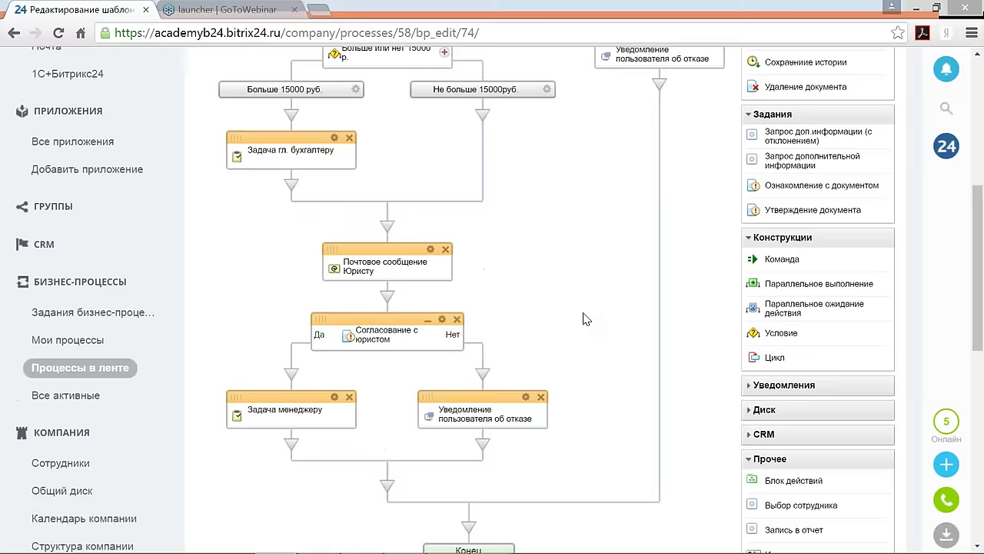
Step: Leave the template editor and open the field list in the settings of the "Оформление договора" process
click(343, 293)
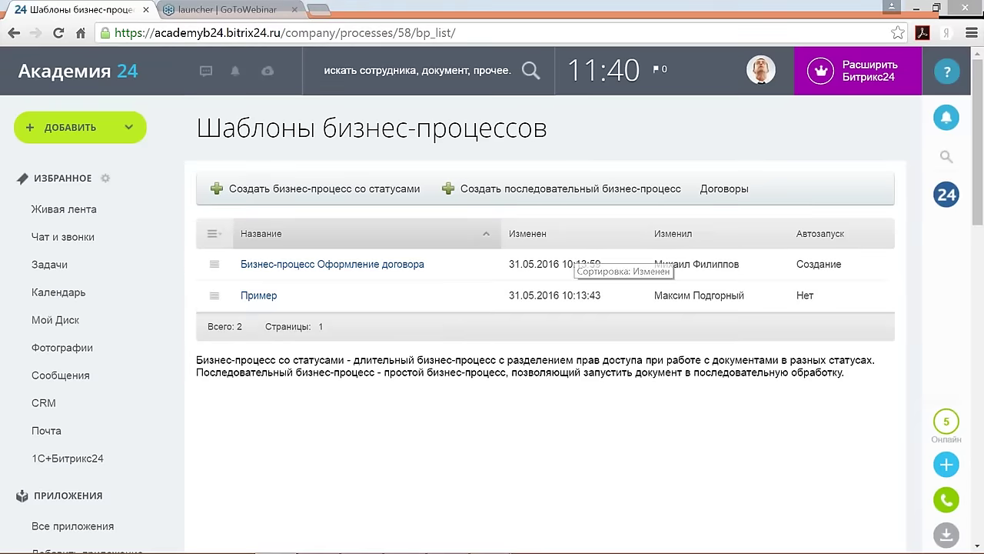
click(724, 189)
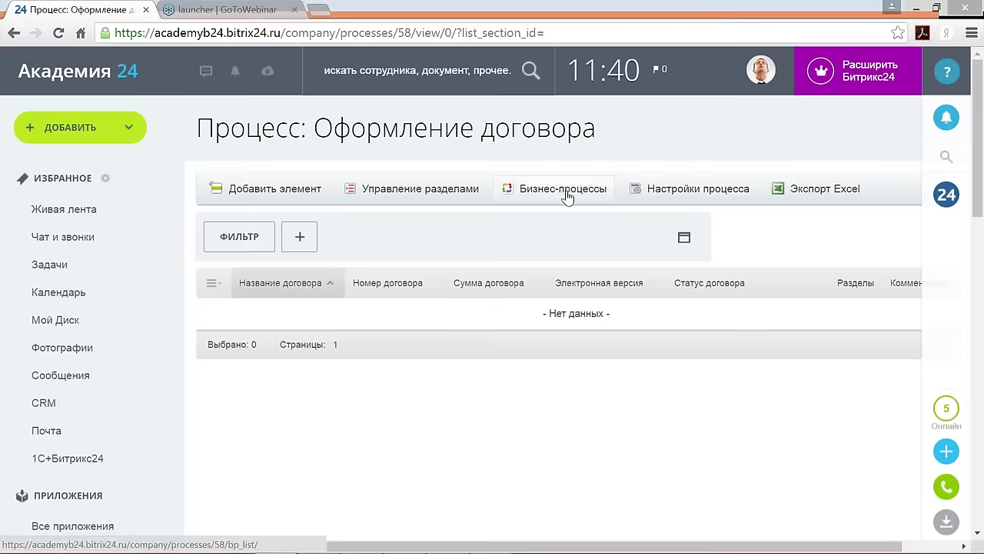
click(637, 192)
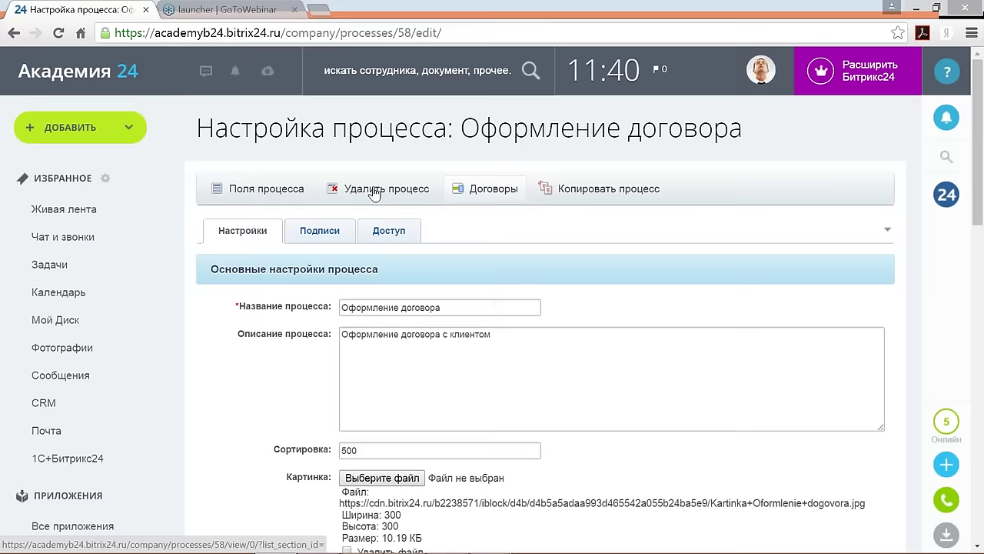
click(278, 193)
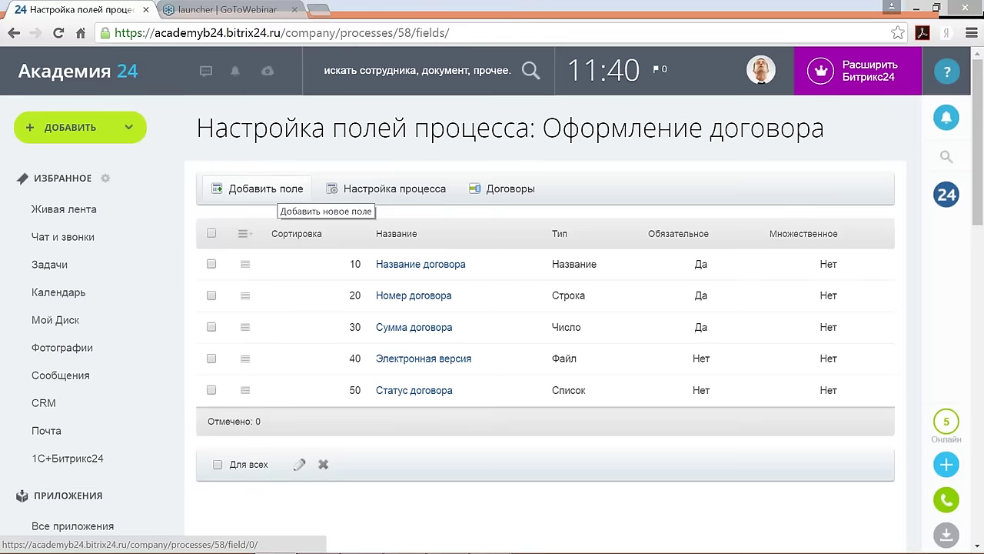
Step: Start a new process field and name it "Версия договора"
click(265, 189)
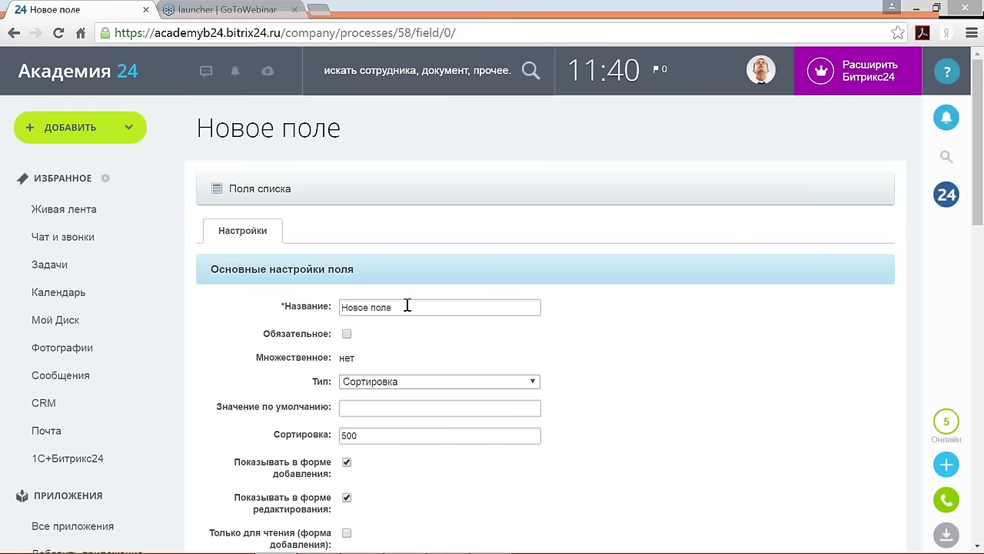
drag(407, 306, 289, 298)
text(Dthcb)
key(BackSpace)
key(BackSpace)
key(BackSpace)
key(BackSpace)
key(BackSpace)
text(Ве)
key(Down)
key(Return)
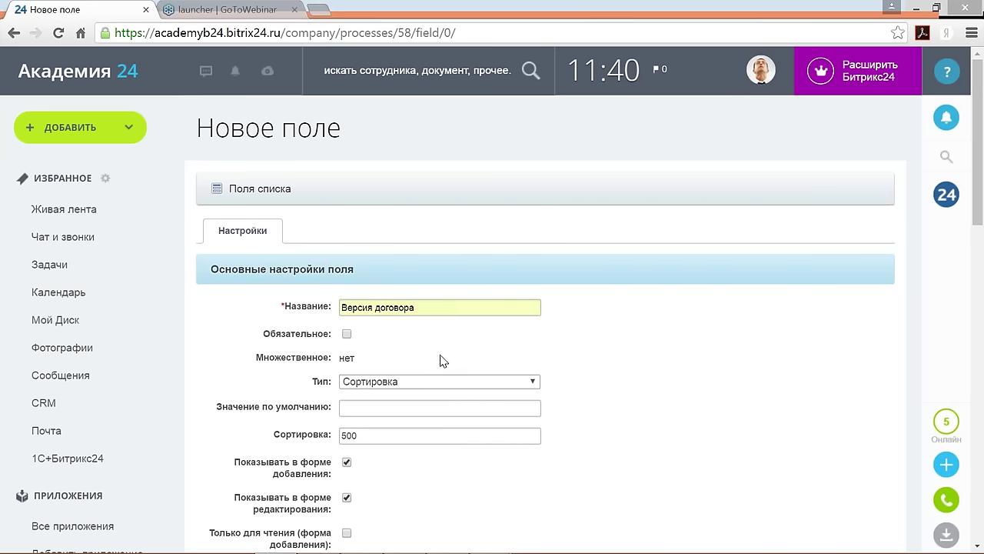
Step: Set the type of the "Версия договора" field to "Строка"
scroll(451, 359, down, 1)
scroll(540, 396, down, 1)
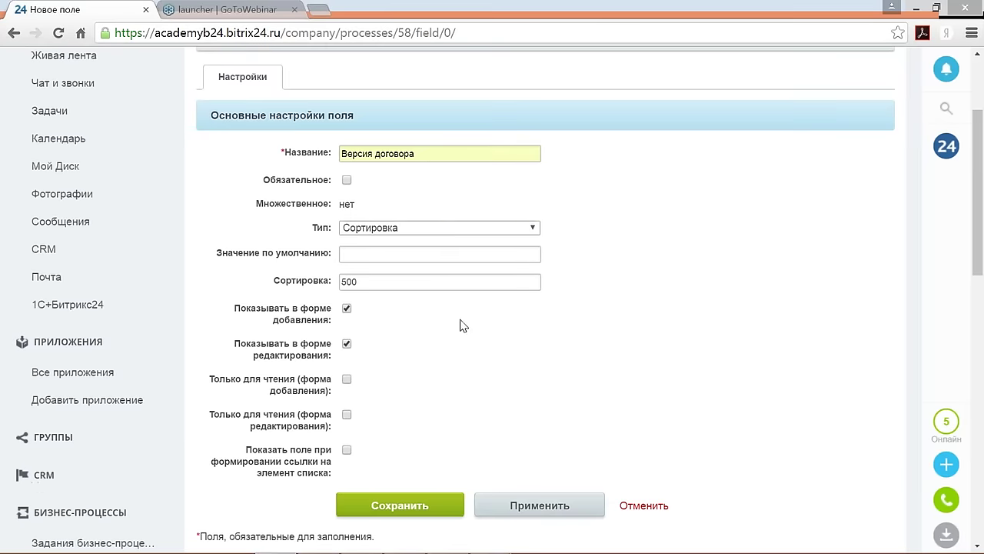
click(440, 229)
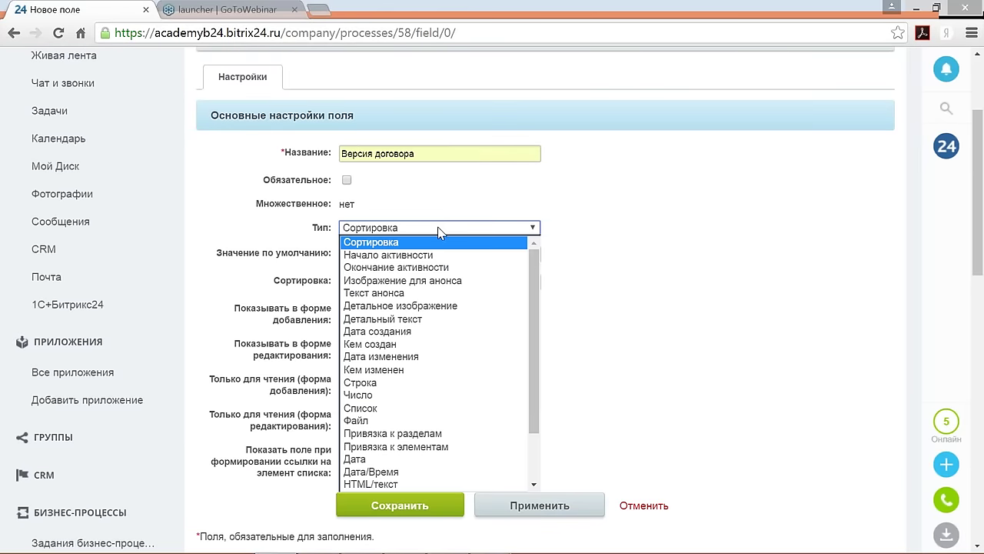
click(385, 383)
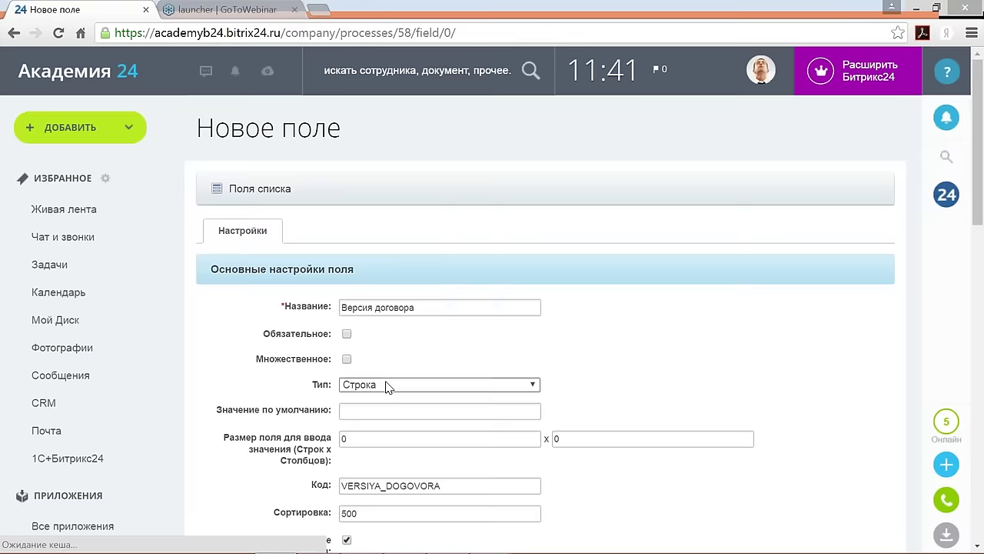
Step: Switch the field's display in the add form off and back on, and save the "Версия договора" field
scroll(559, 341, down, 3)
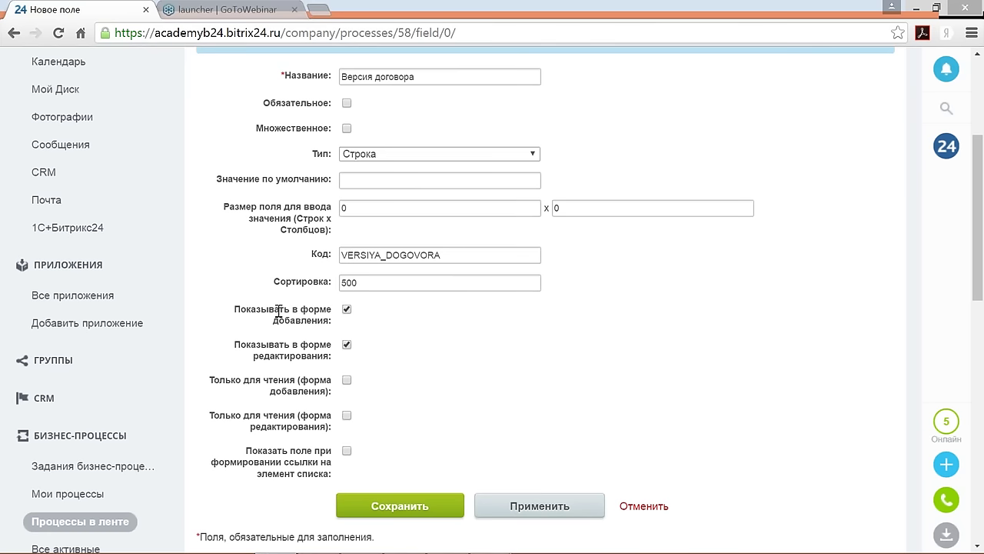
click(347, 310)
scroll(381, 317, down, 1)
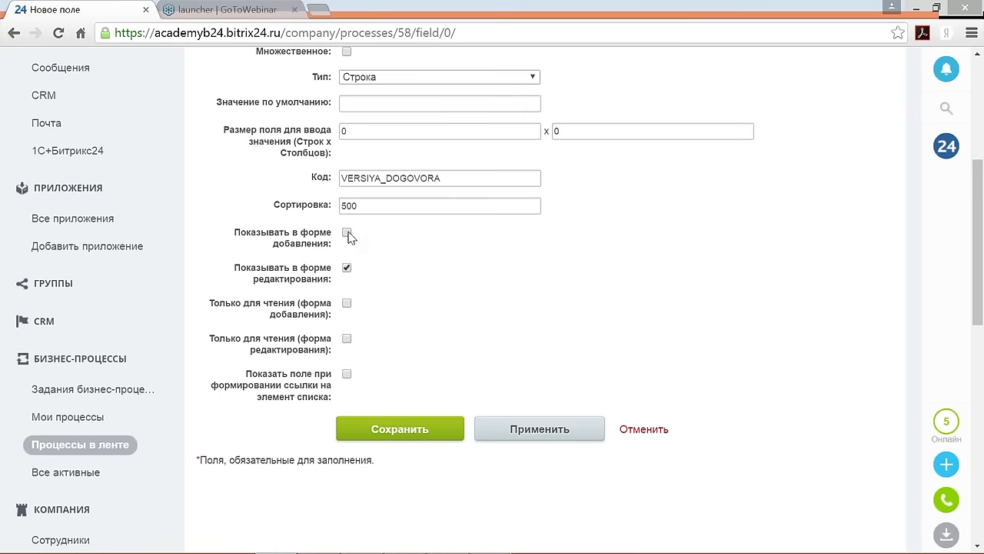
click(347, 233)
click(404, 433)
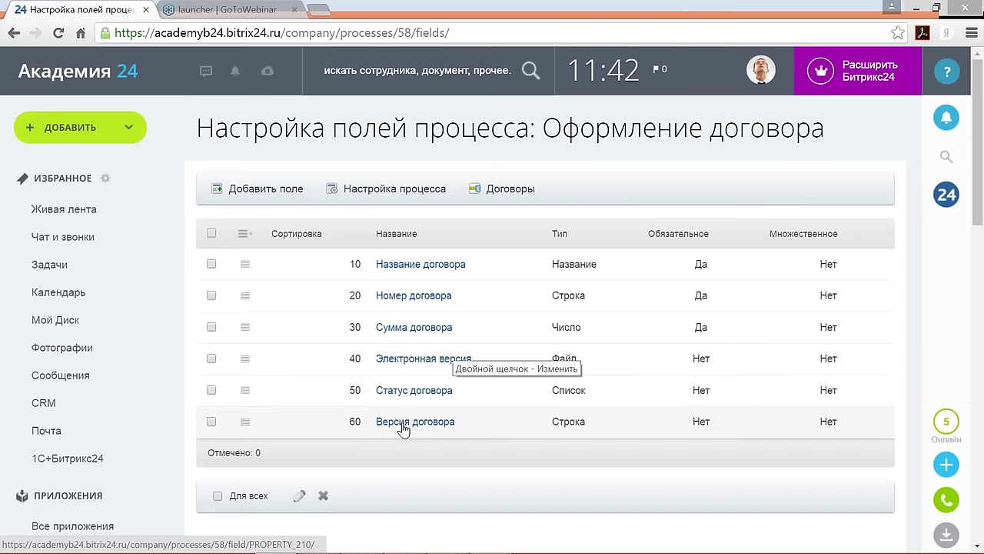
Step: Return to the contract process's template list and open "Бизнес-процесс Оформление договора" for editing
click(510, 189)
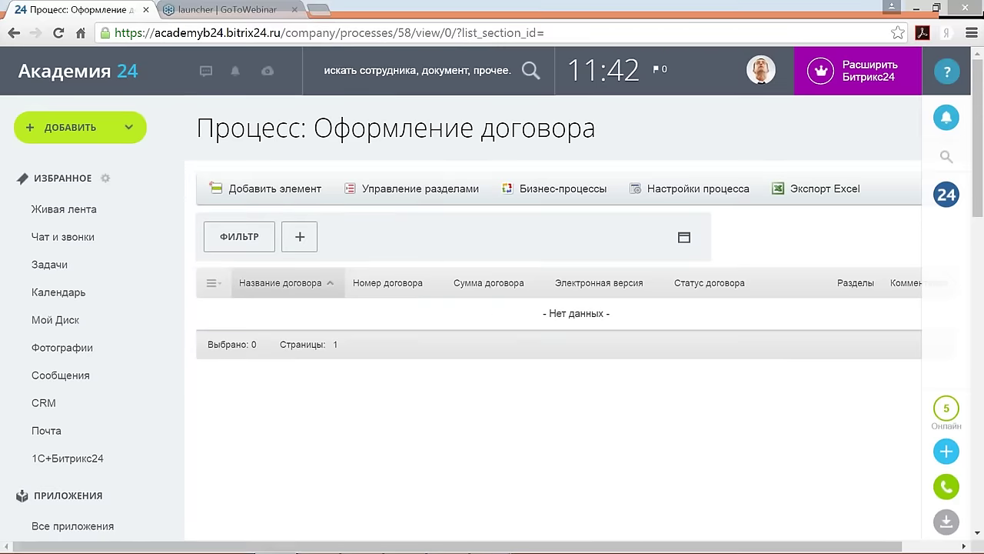
click(565, 188)
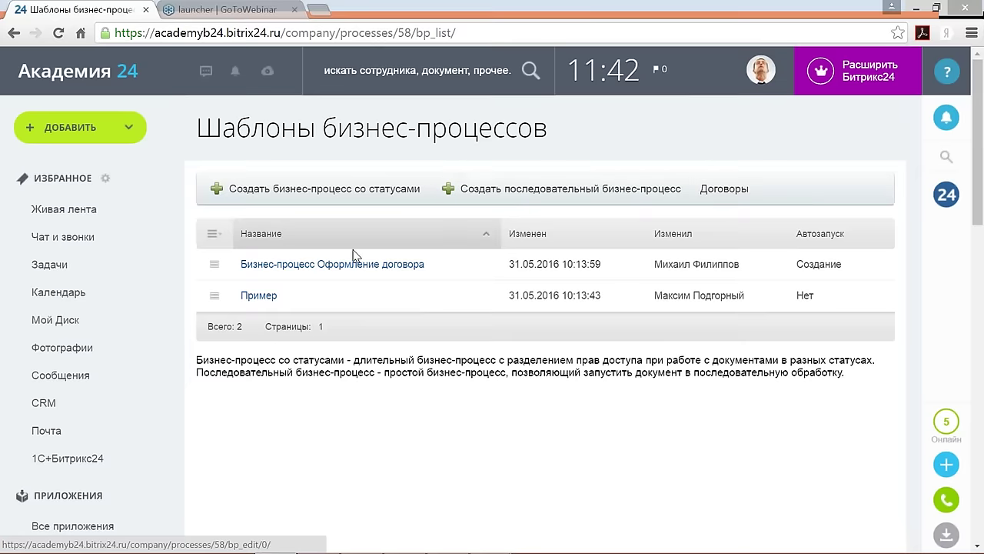
double_click(353, 257)
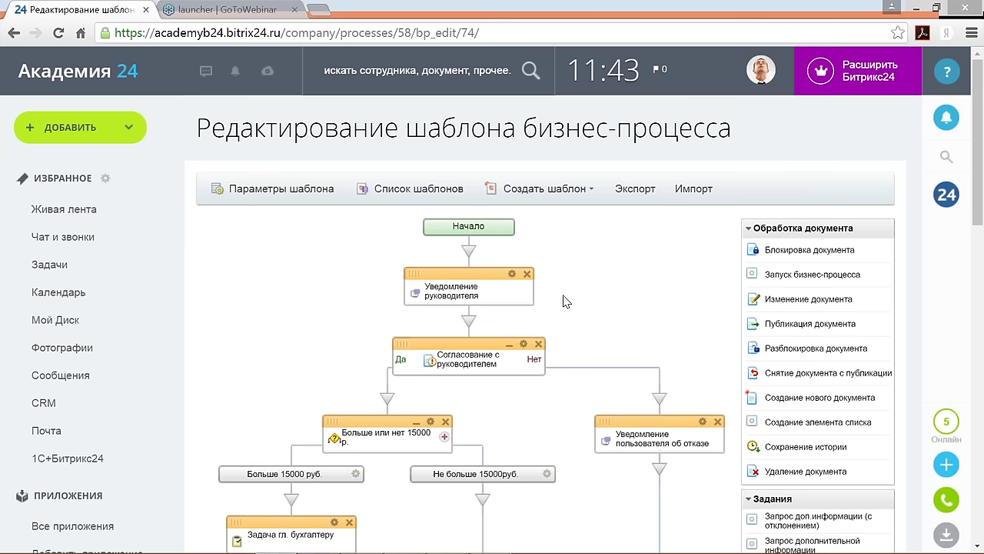
Step: Export the contract business process template to the "Вебинар 3" folder as "Бизнес-процесс.bpt"
click(634, 186)
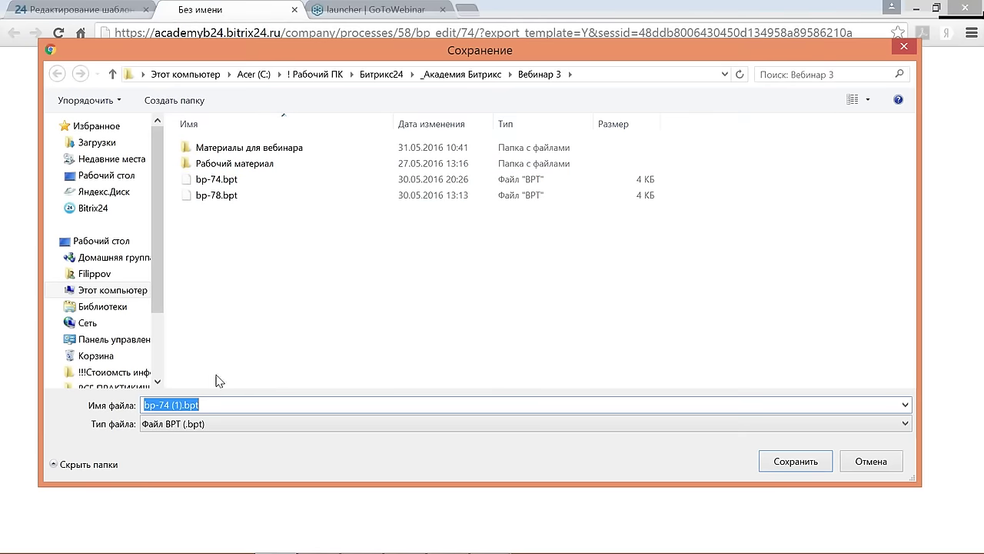
click(187, 405)
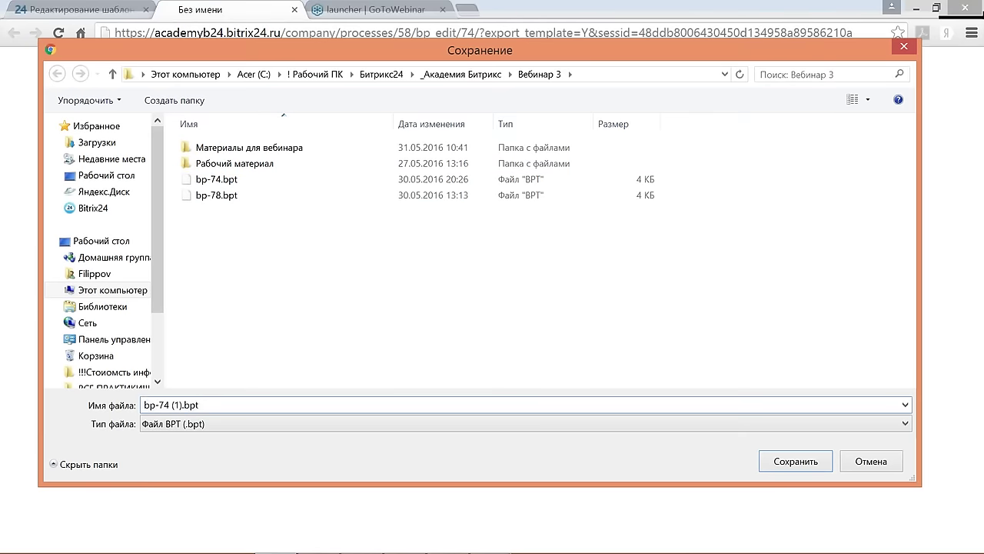
key(BackSpace)
key(BackSpace)
key(BackSpace)
key(BackSpace)
key(BackSpace)
key(BackSpace)
key(BackSpace)
key(BackSpace)
key(BackSpace)
text(Бизнес-процесс)
click(778, 466)
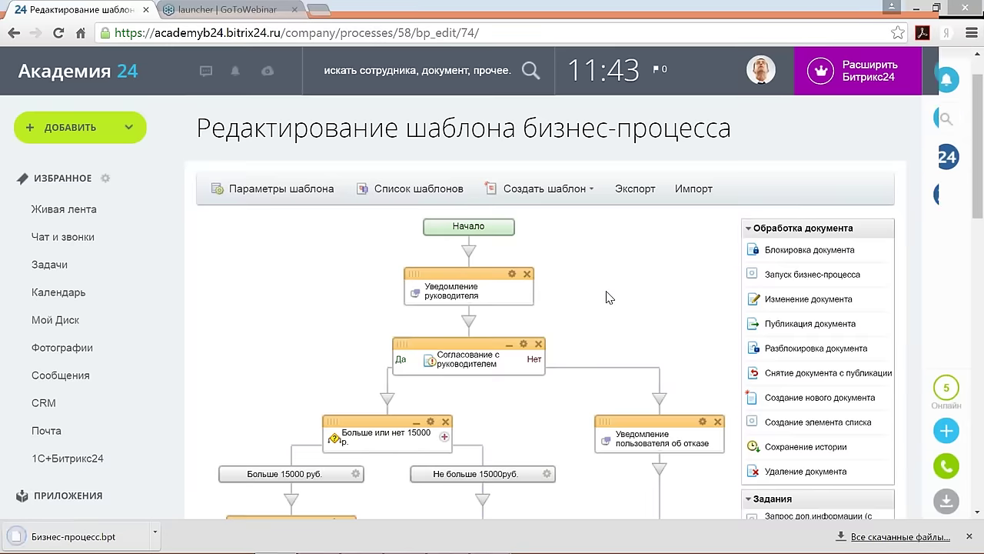
Step: Leave the template editor without saving and start creating a new sequential business process for the contracts
scroll(608, 298, down, 9)
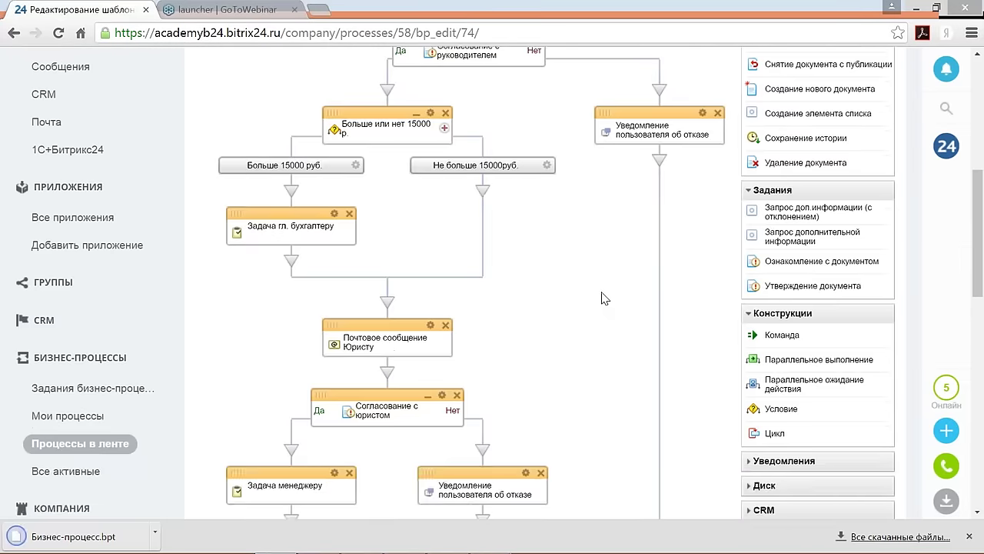
scroll(601, 300, down, 3)
click(347, 374)
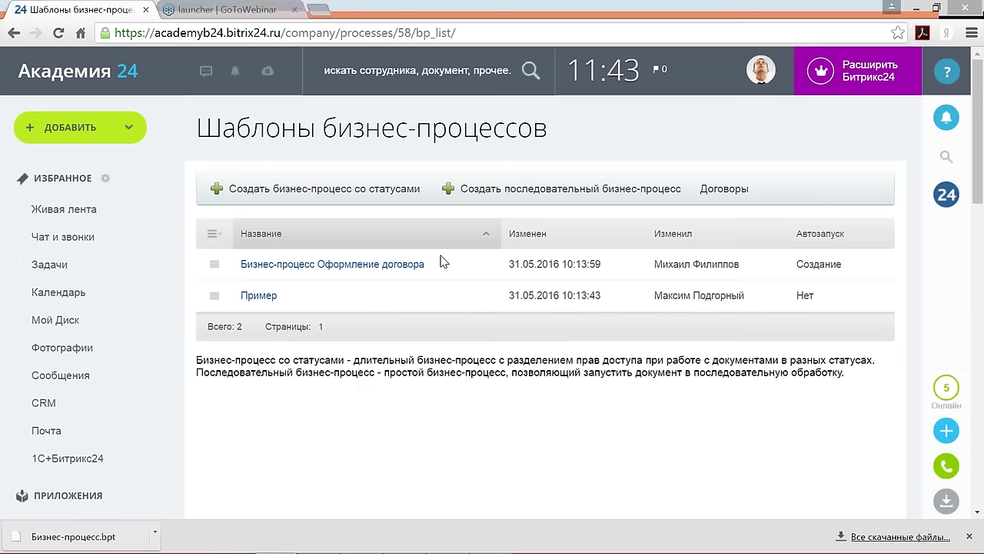
click(497, 193)
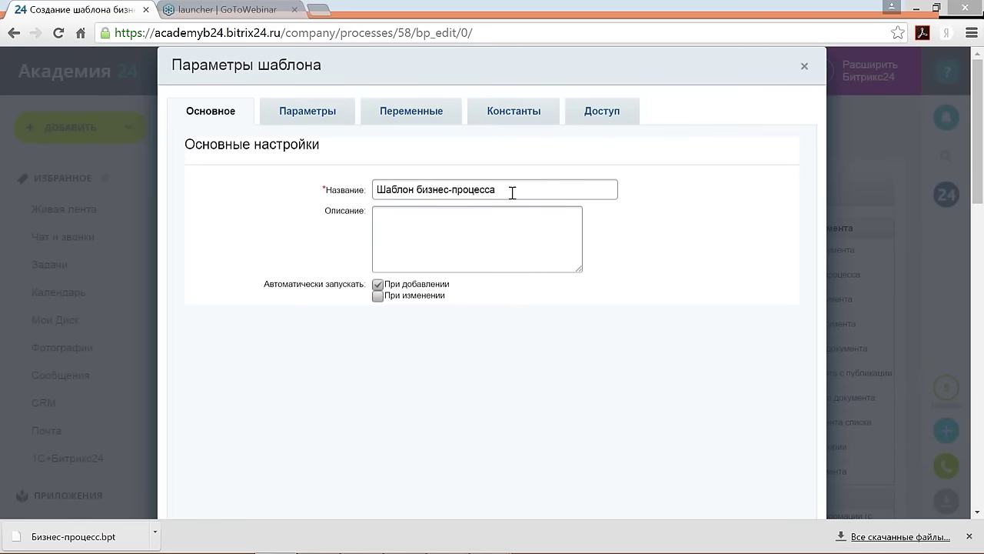
Step: Name the new template "Бизнес-процесс Оформление договора с Циклом" and save its parameters
triple_click(448, 190)
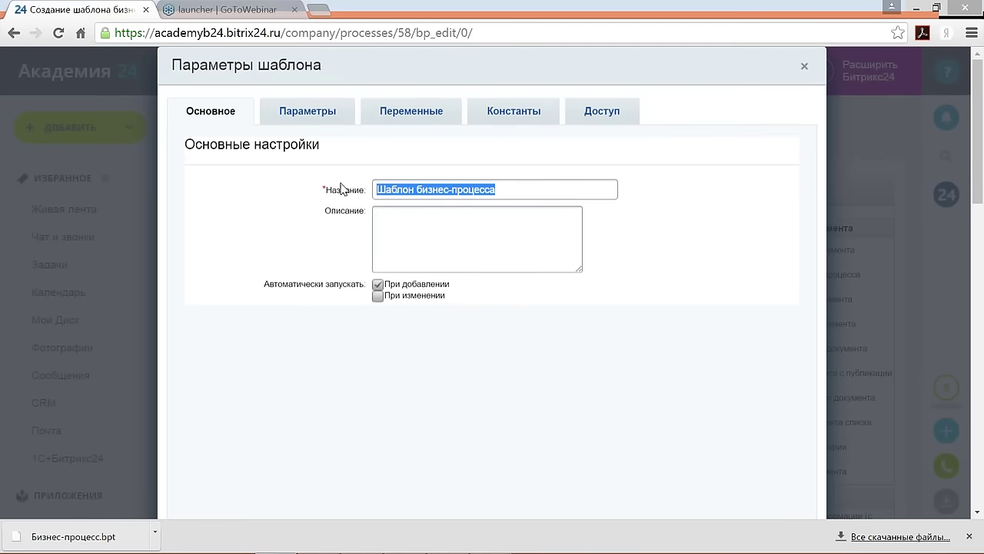
text(Би)
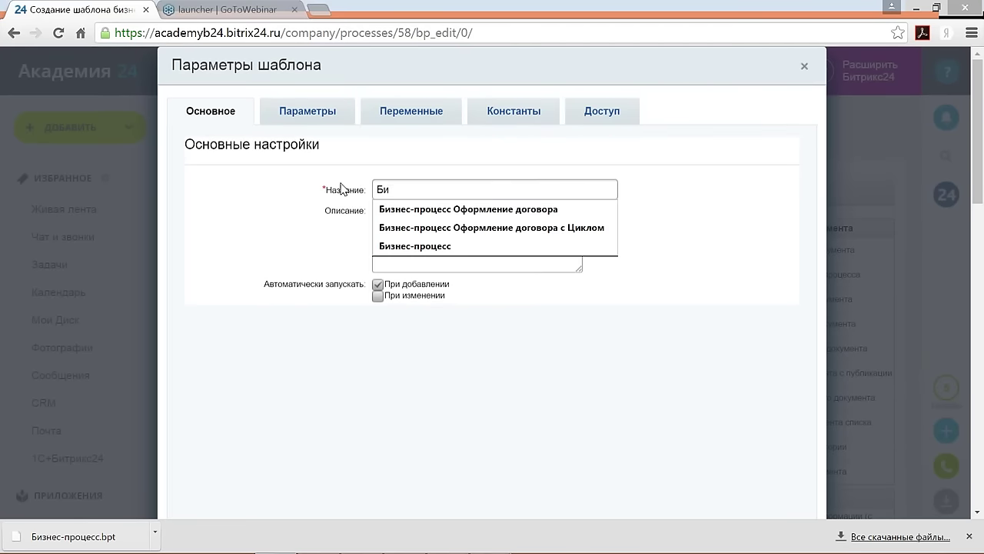
key(Down)
key(Down)
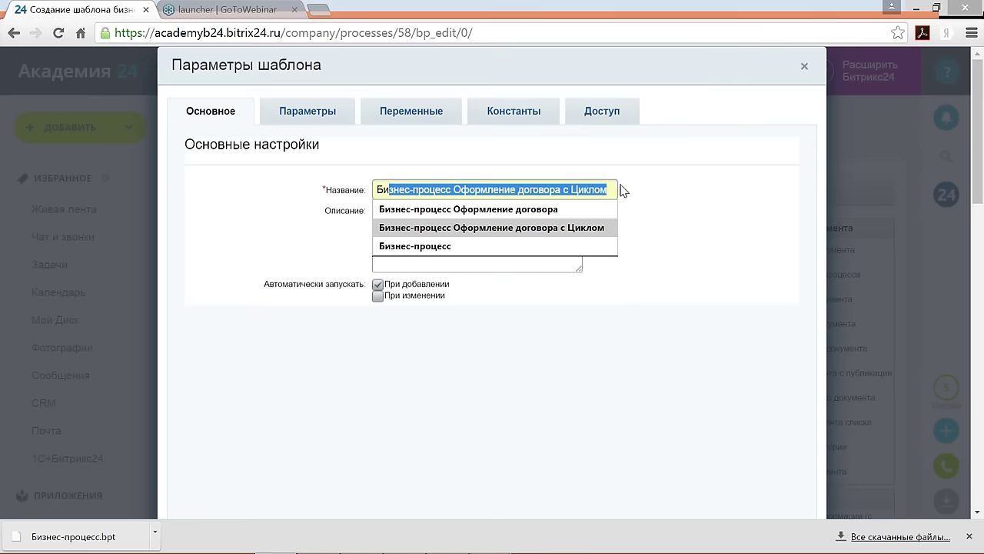
key(BackSpace)
click(560, 227)
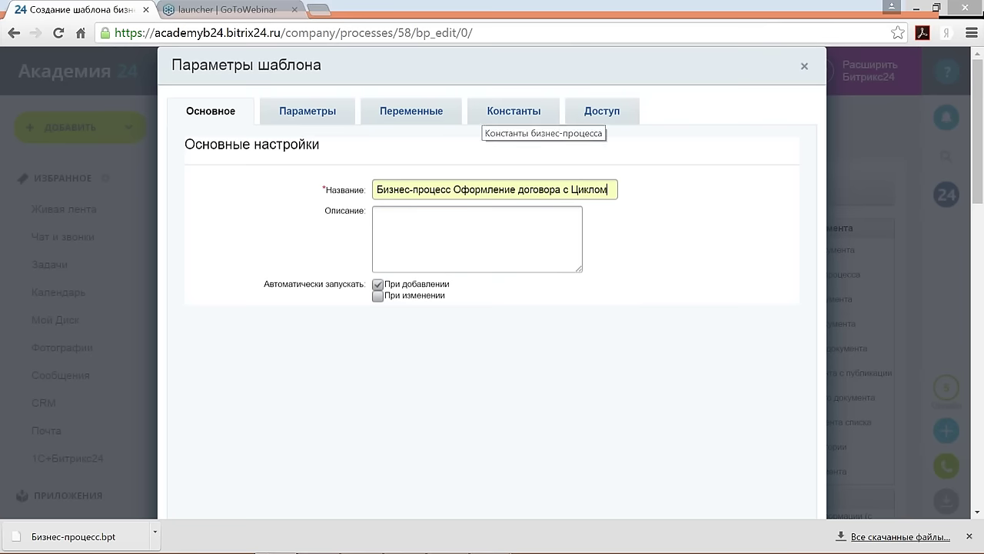
scroll(474, 332, down, 3)
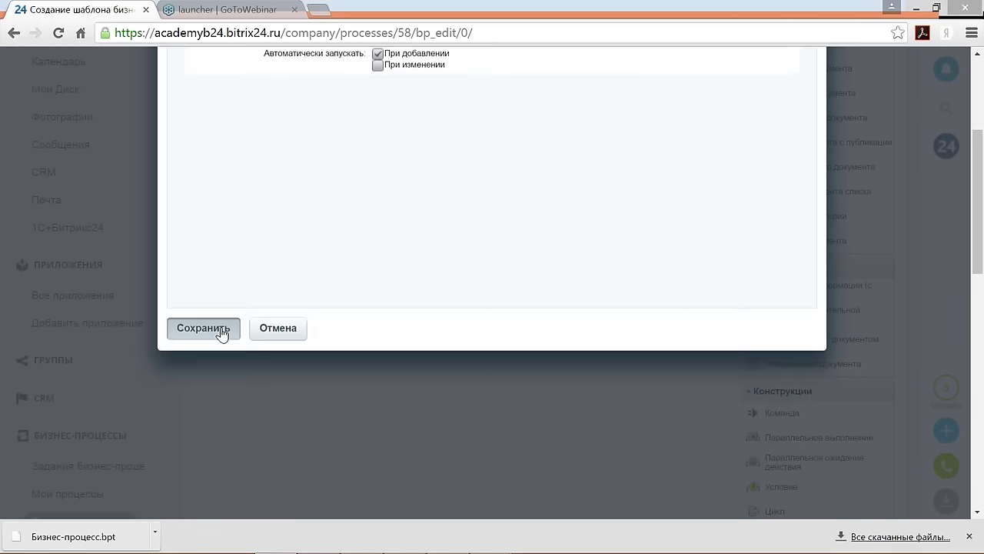
click(198, 330)
scroll(583, 225, up, 2)
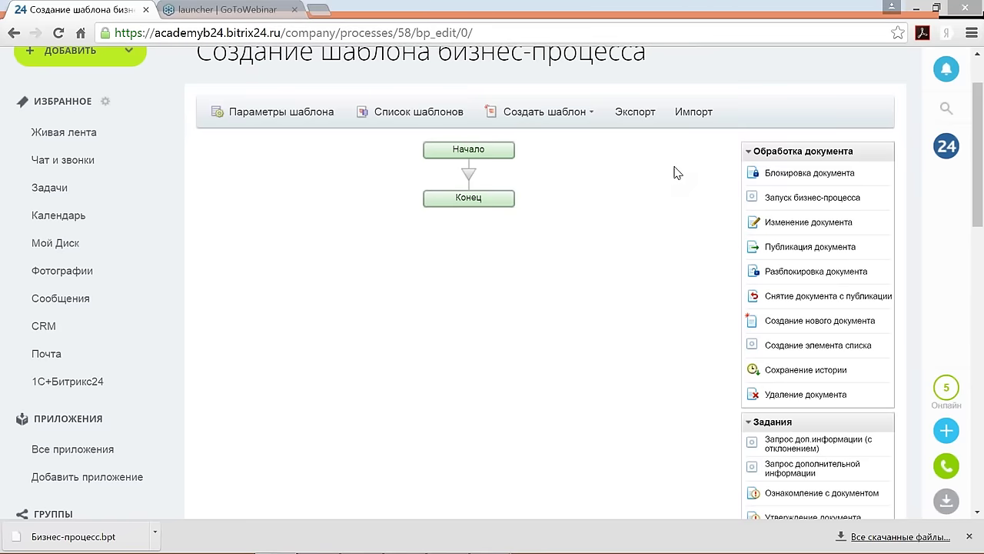
Step: Import "Бизнес-процесс.bpt" from the "Вебинар 3" folder into the new template, confirming the page change
click(693, 114)
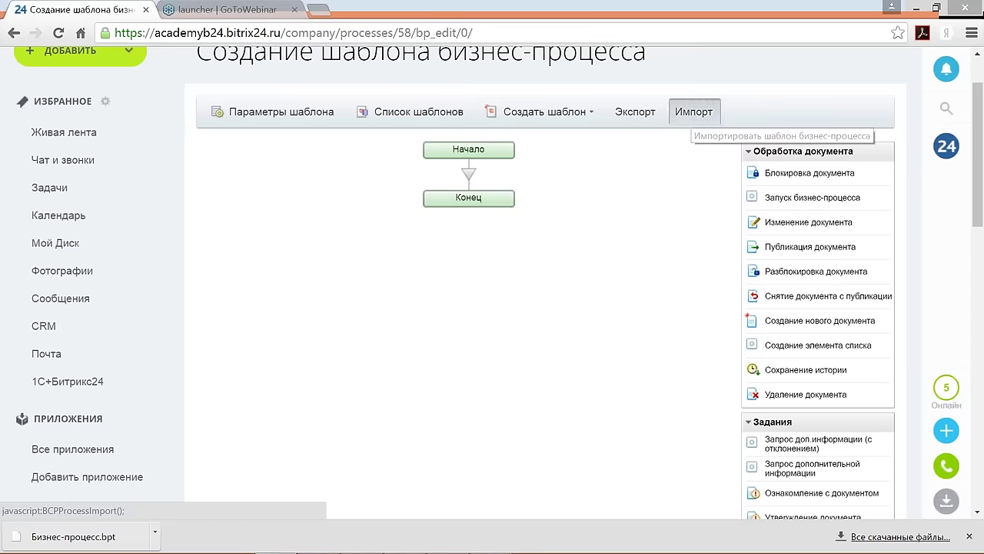
click(576, 136)
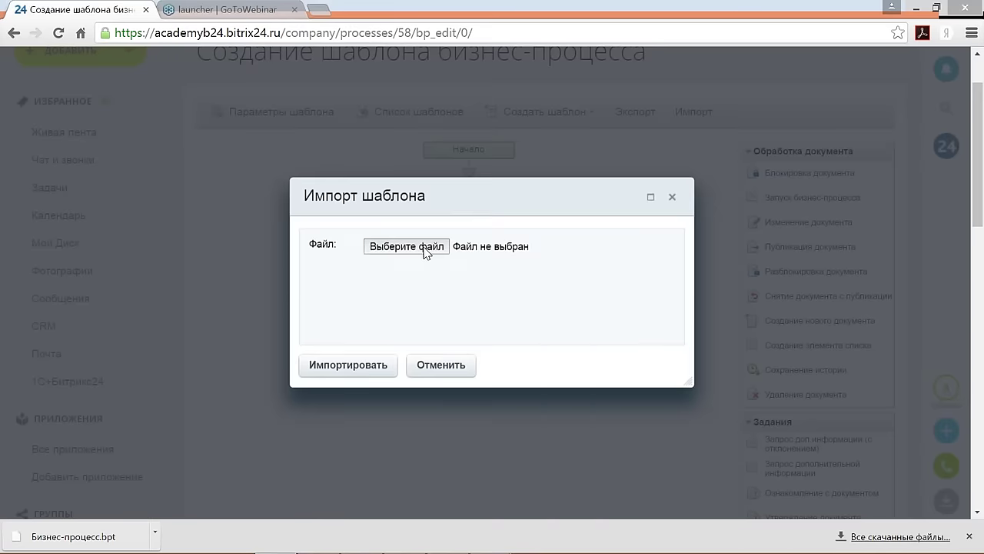
click(425, 253)
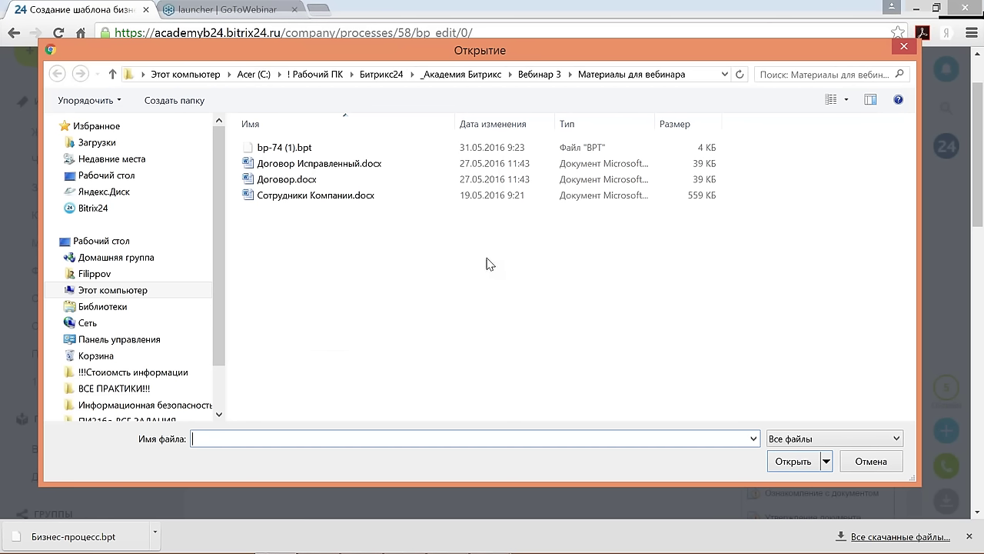
click(538, 74)
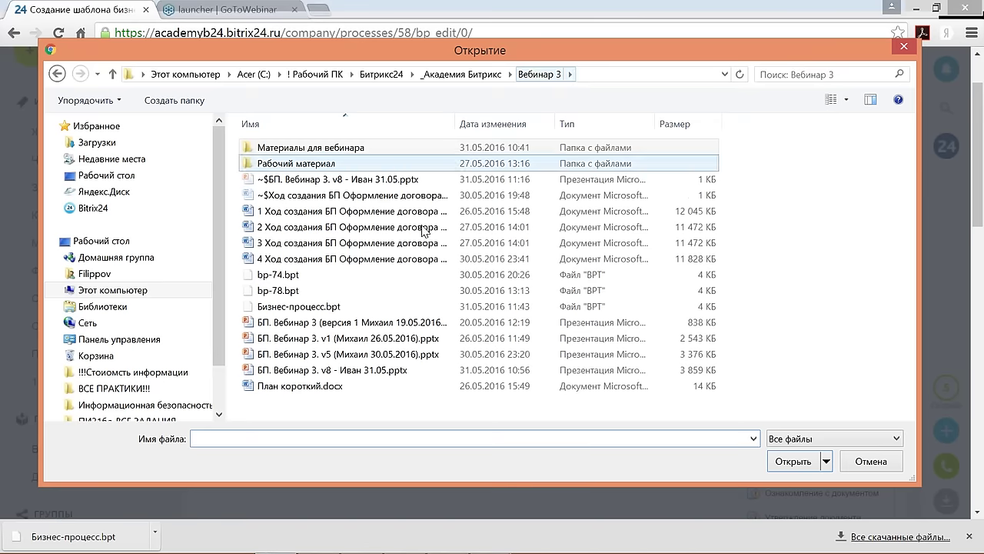
click(329, 308)
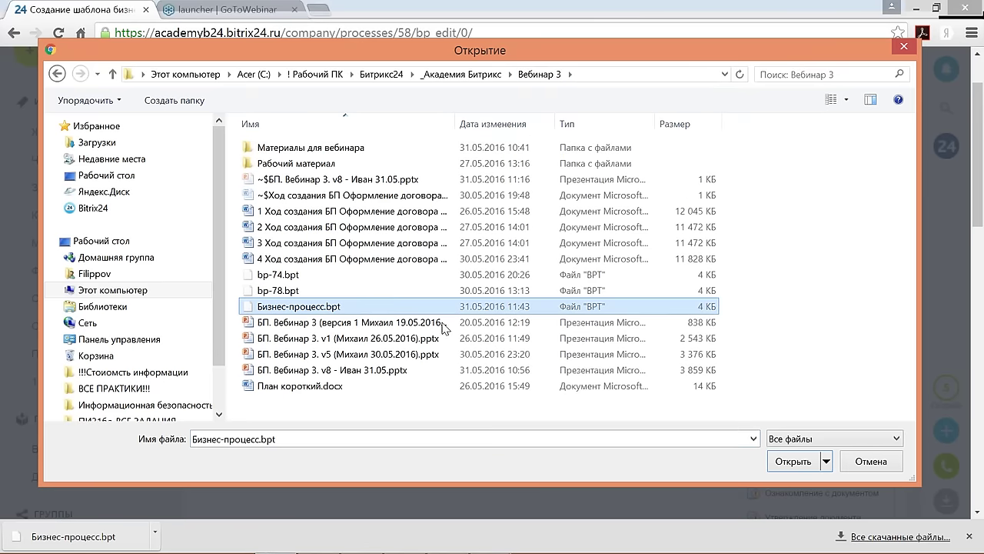
click(797, 461)
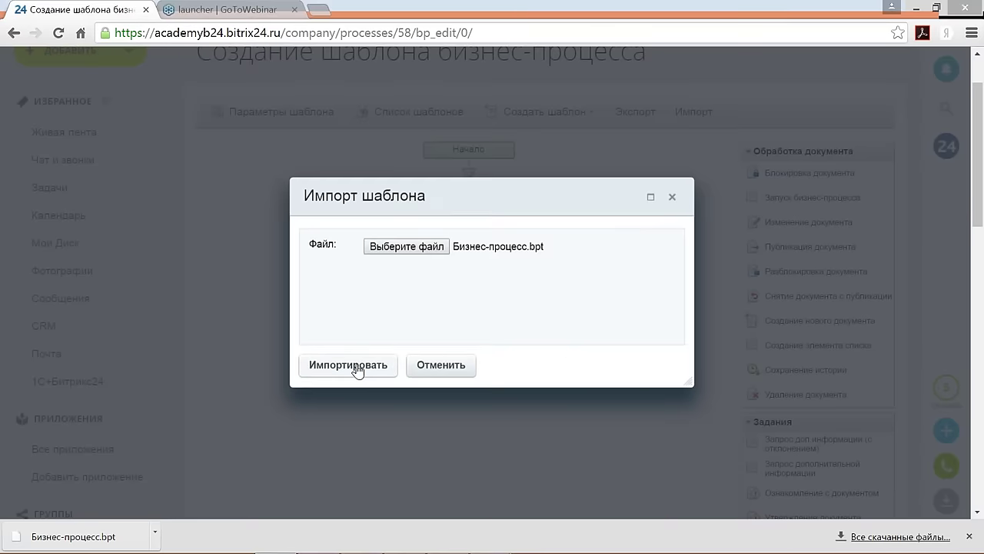
click(357, 367)
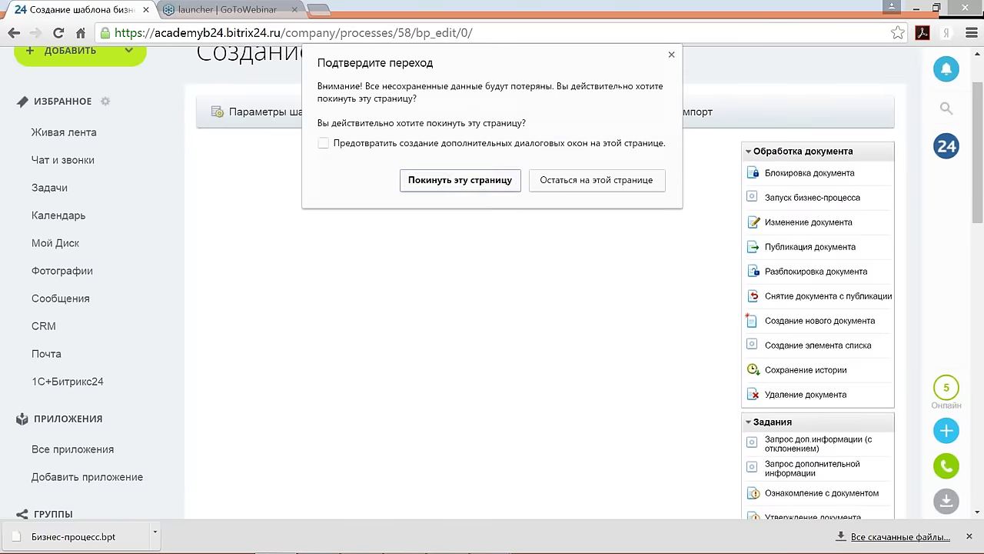
click(466, 182)
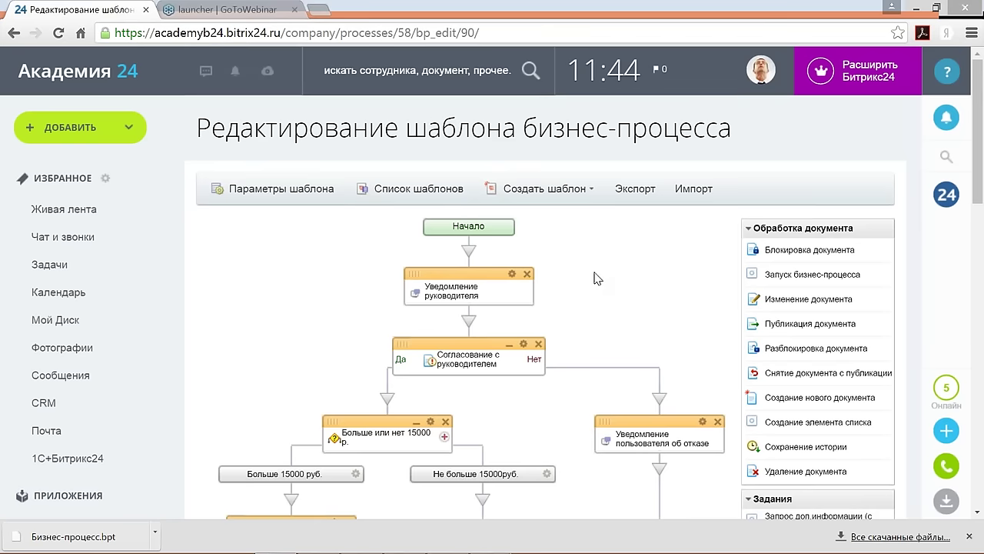
Step: Save the imported business process template and return to the template list
scroll(598, 280, down, 4)
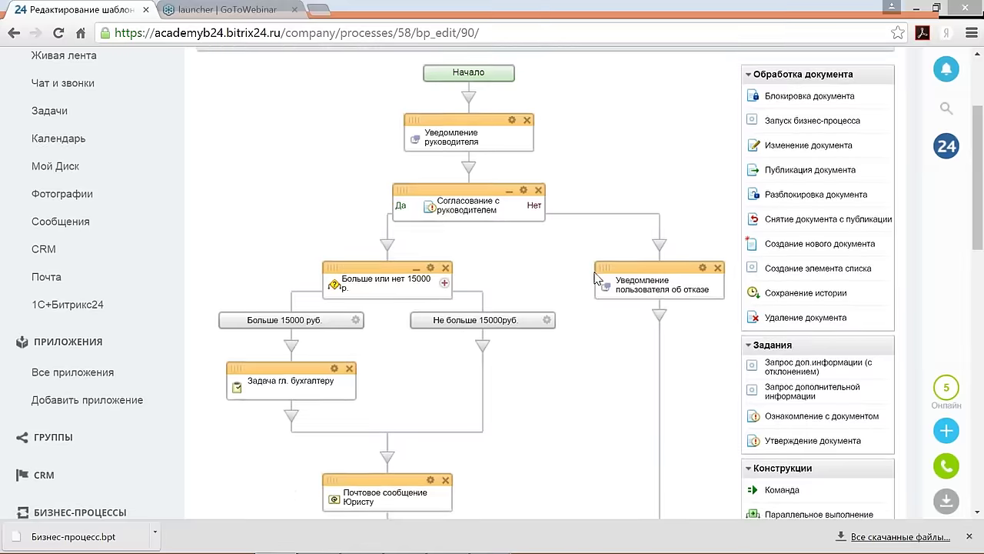
scroll(598, 279, down, 9)
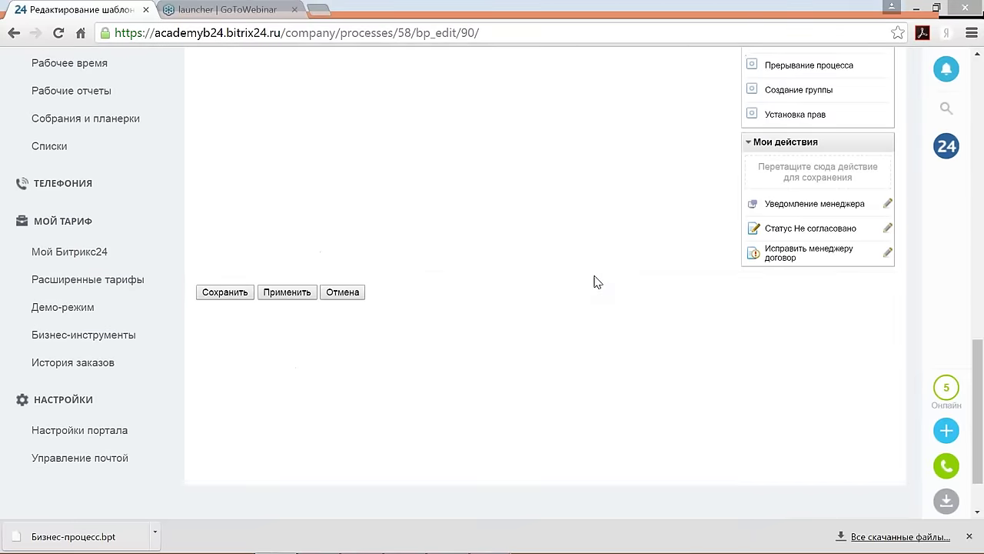
click(226, 293)
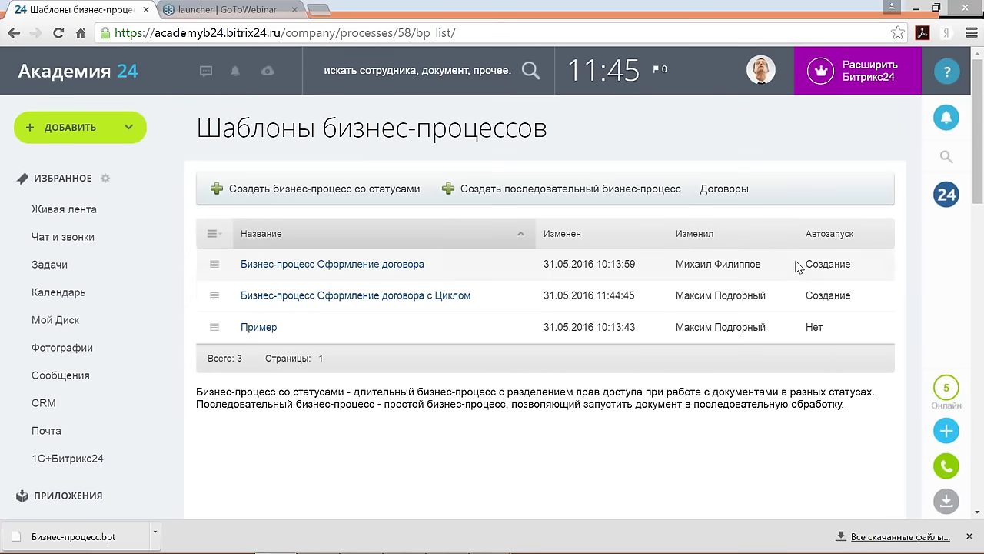
Step: Turn off the automatic launch on creation for the original "Бизнес-процесс Оформление договора" template
click(215, 266)
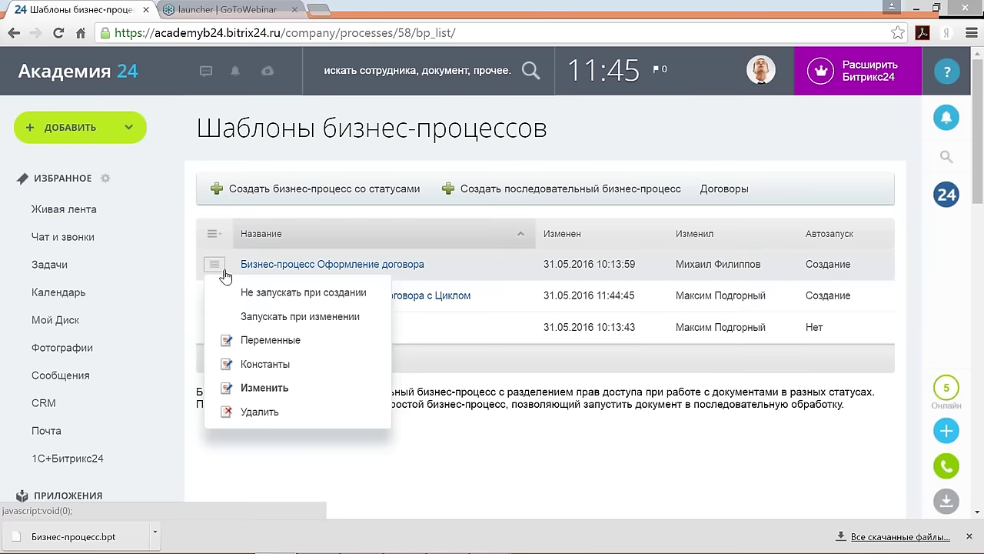
click(284, 293)
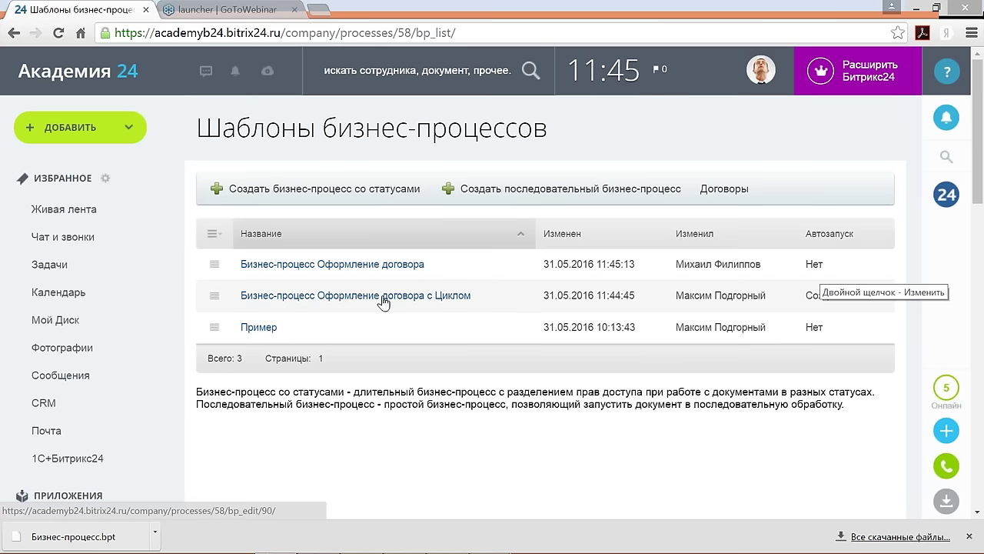
Step: Open "Бизнес-процесс Оформление договора с Циклом" for editing and add a template variable with the identifier "soglas_s_ruk"
click(383, 297)
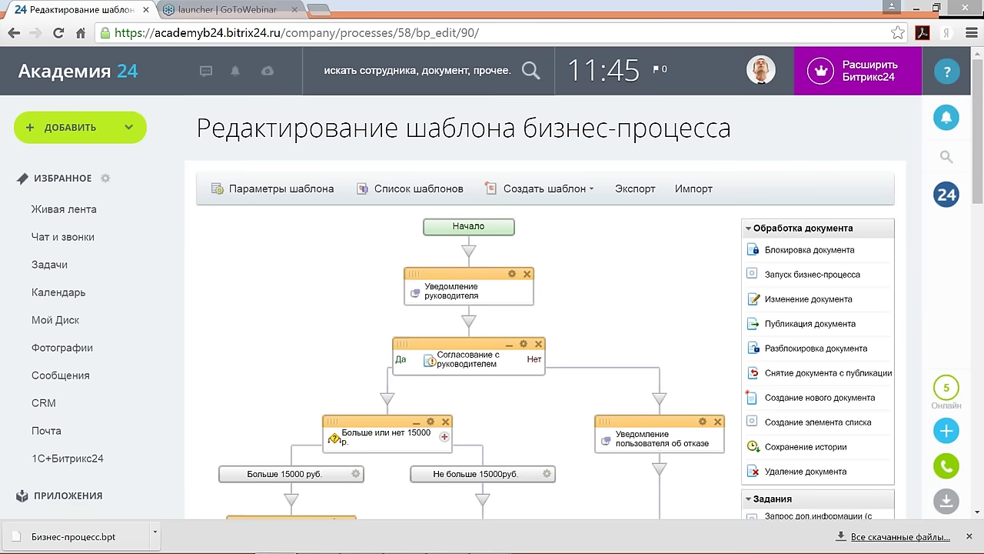
click(302, 201)
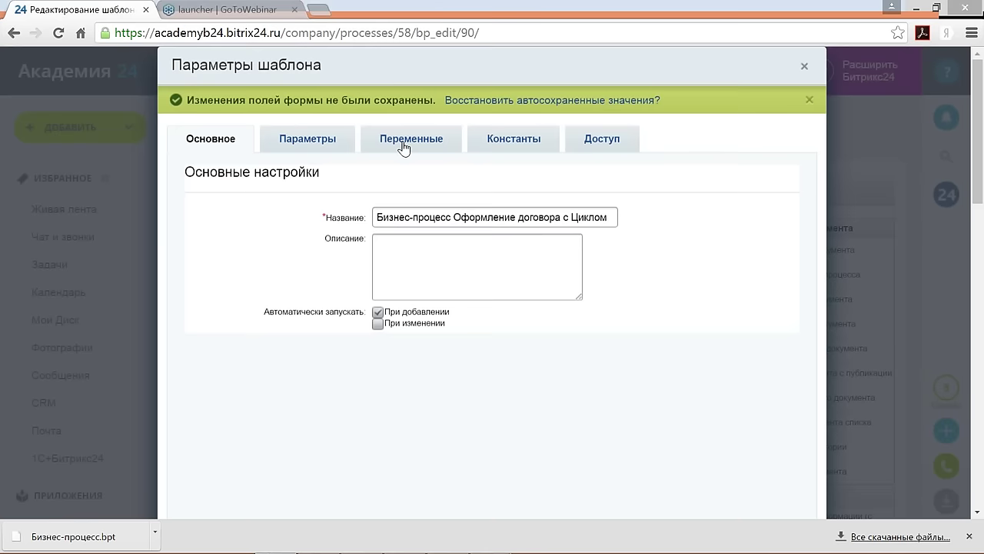
click(403, 146)
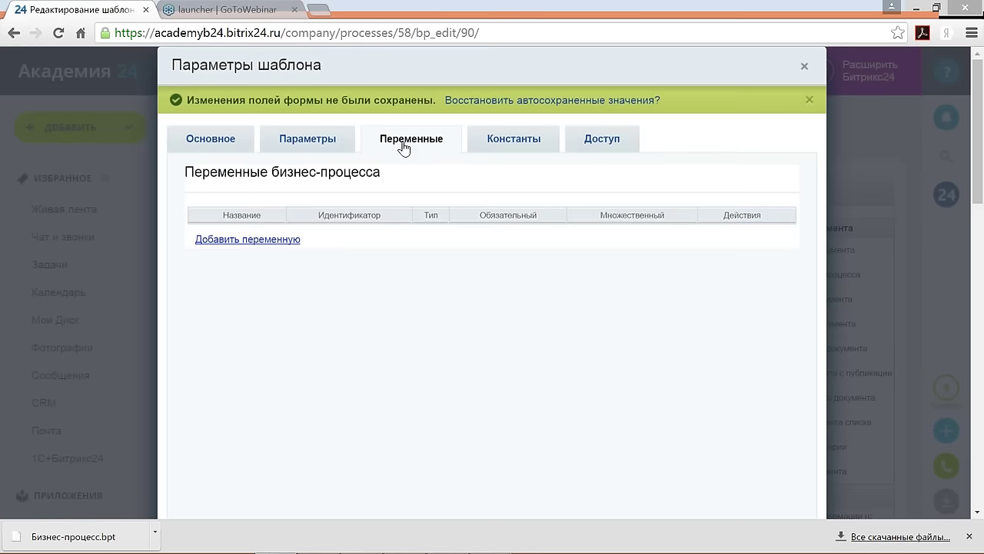
click(271, 239)
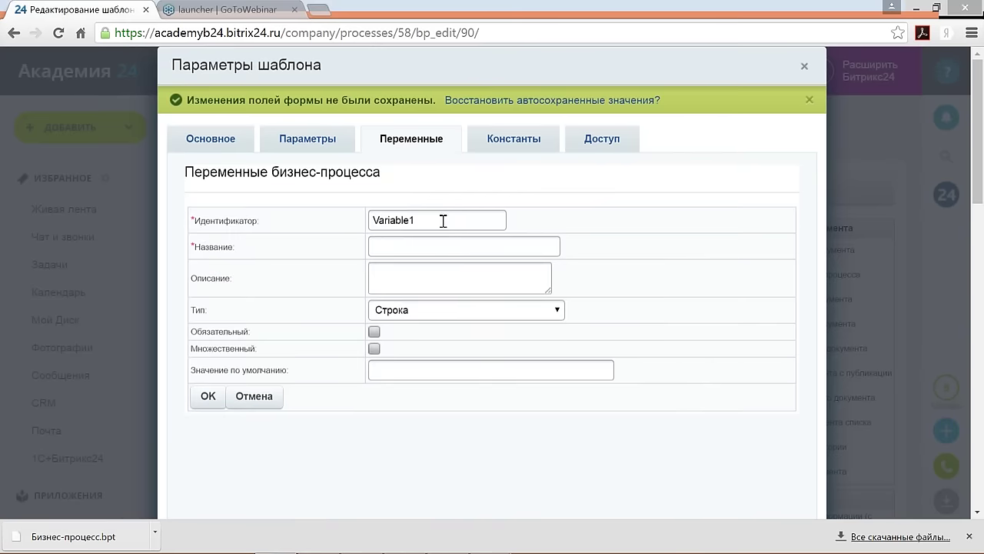
drag(420, 219, 369, 224)
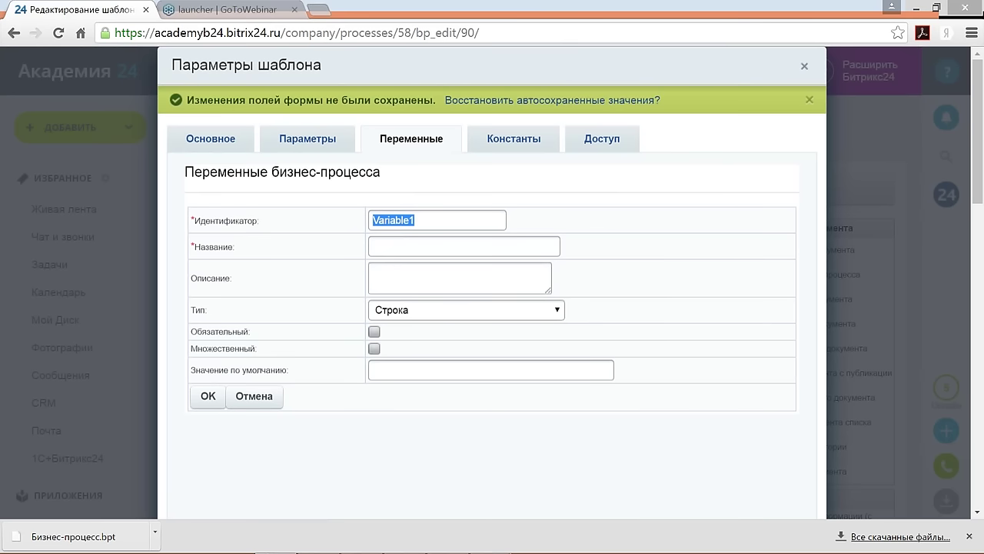
text(soglas_s_ru)
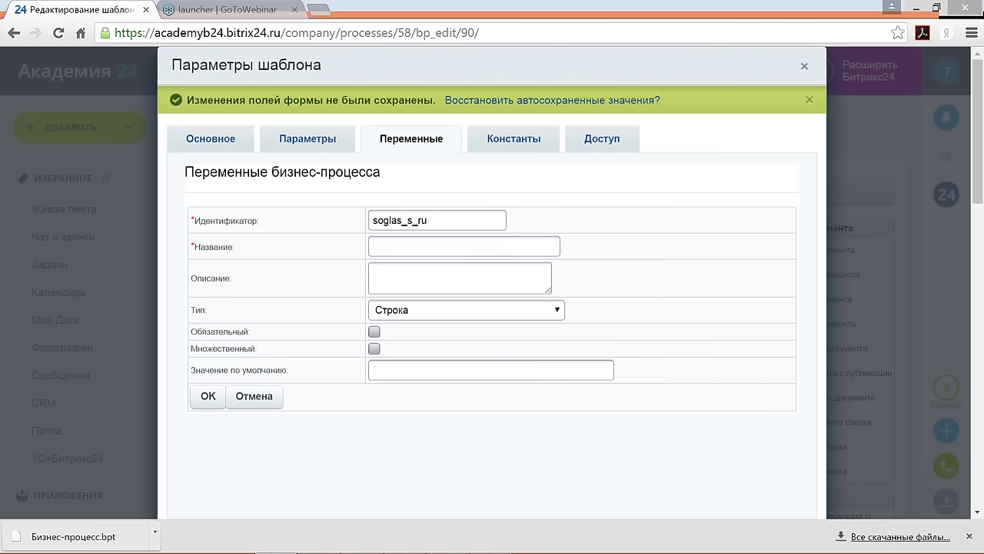
text(k)
Step: Name the new variable "Согласование с руководителем"
click(397, 249)
text(Сог)
key(BackSpace)
key(BackSpace)
key(BackSpace)
text(Согласование с руков)
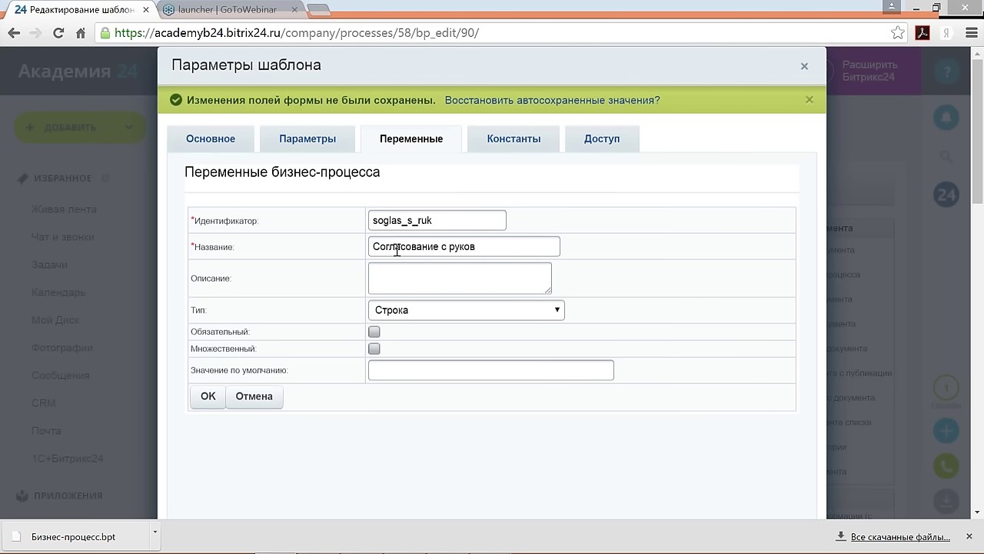
text(одителем)
Step: Set the variable's type to "Да/Нет" and its default value to "Нет"
click(426, 319)
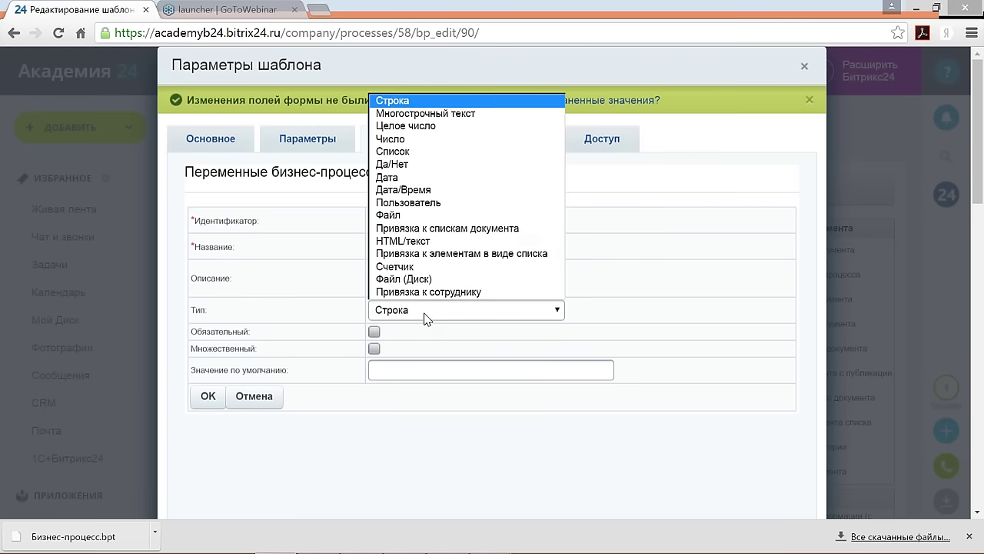
click(423, 165)
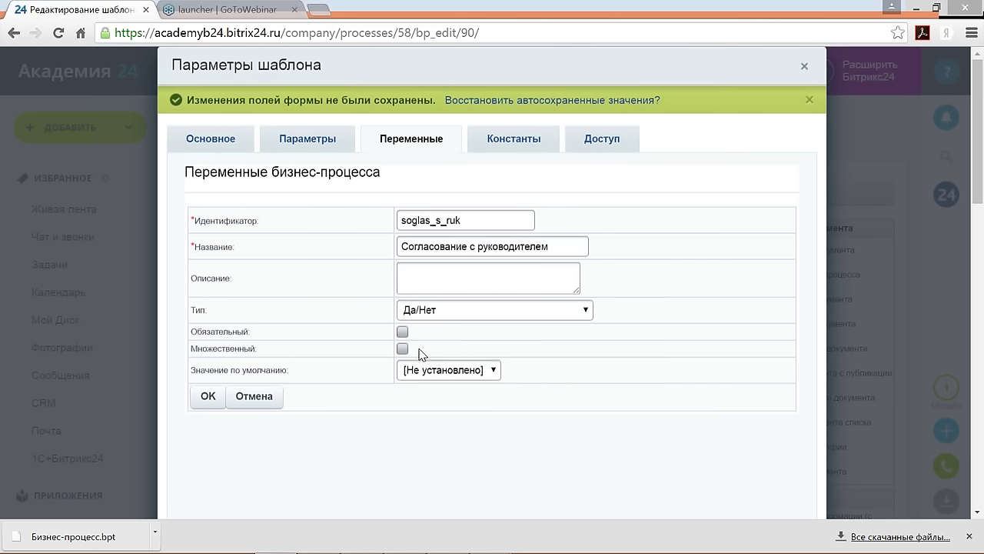
click(493, 373)
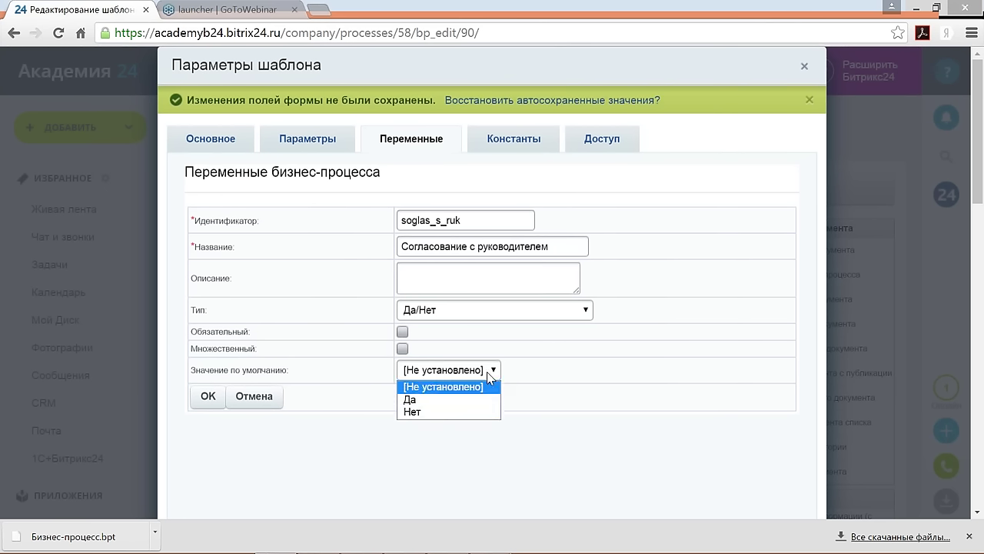
click(432, 414)
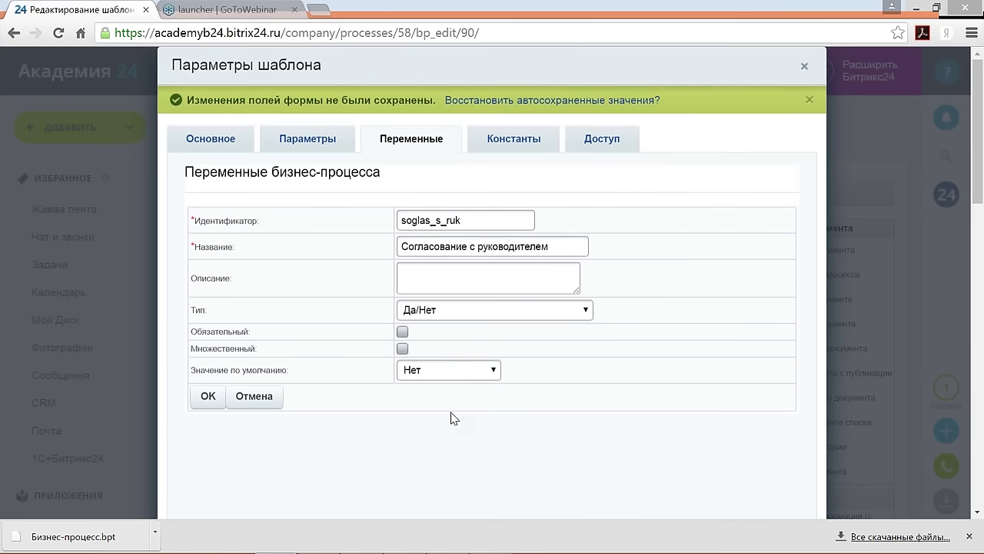
click(451, 372)
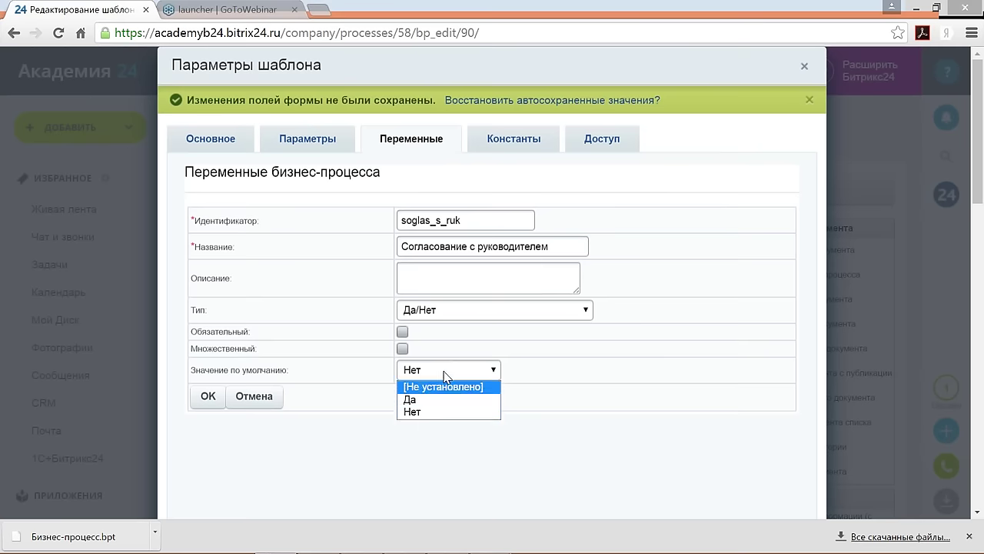
click(430, 413)
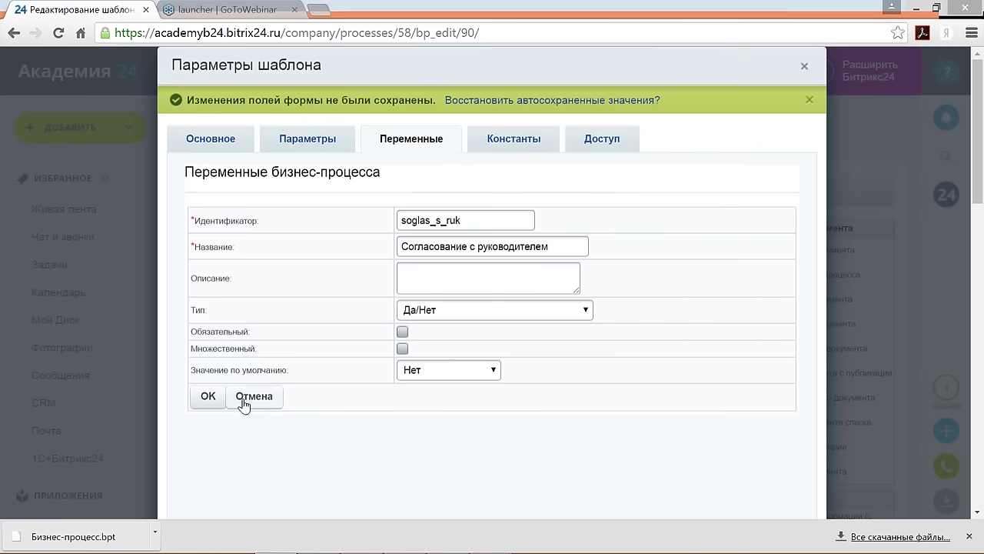
Step: Confirm the "Согласование с руководителем" variable and save the template parameters
click(206, 397)
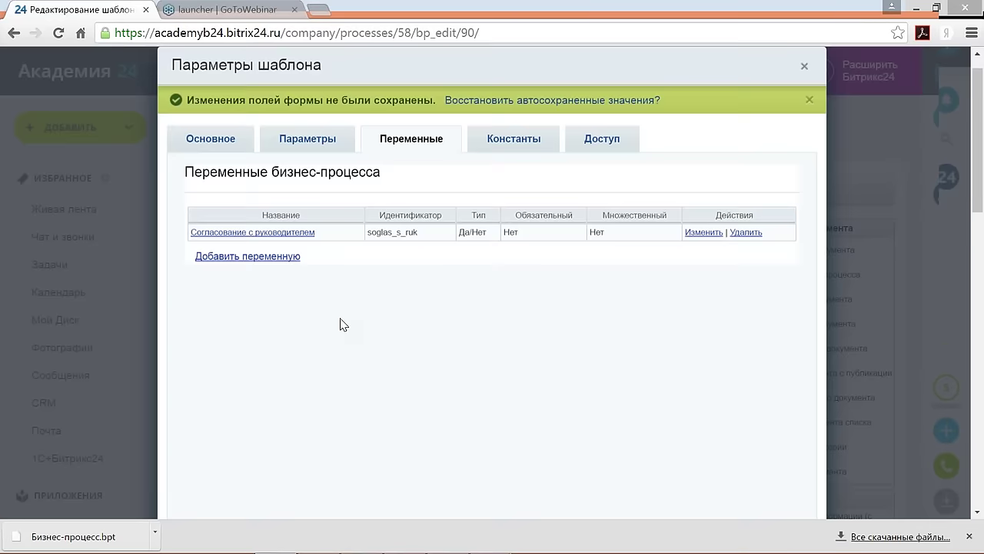
scroll(341, 325, down, 3)
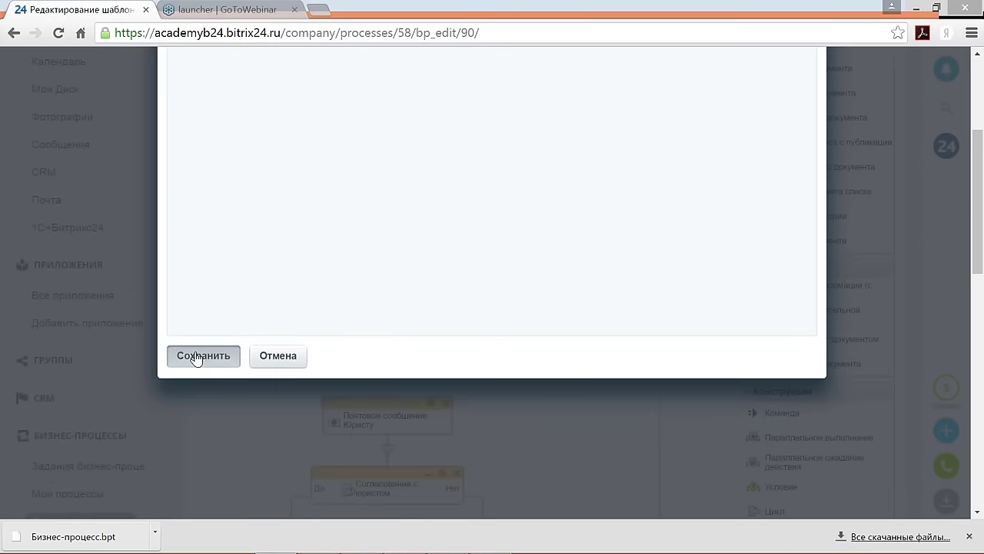
click(197, 356)
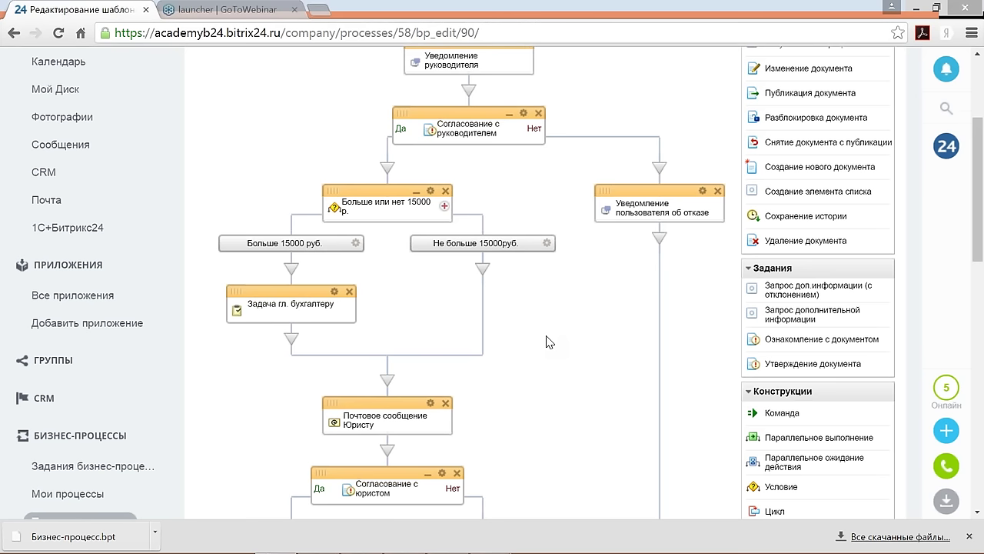
Step: Insert a "Цикл" construct into the process between "Уведомление руководителя" and "Согласование с руководителем"
scroll(548, 342, up, 1)
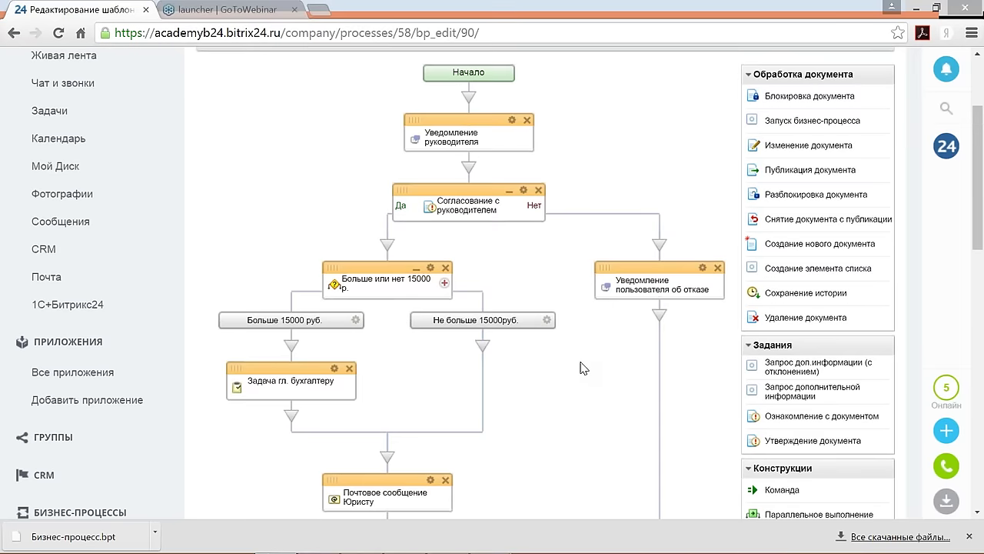
scroll(591, 376, down, 1)
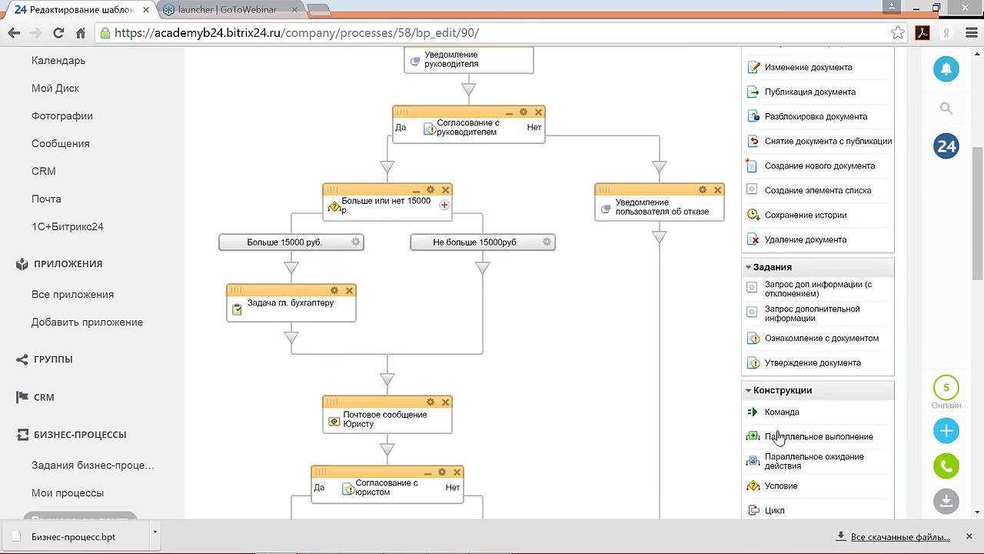
scroll(778, 437, down, 1)
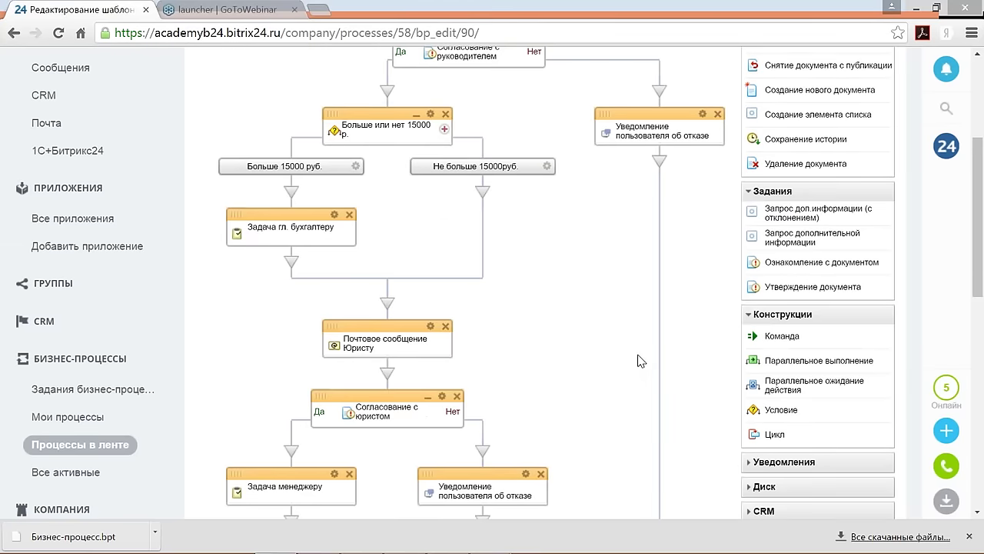
scroll(639, 362, up, 1)
scroll(638, 362, up, 2)
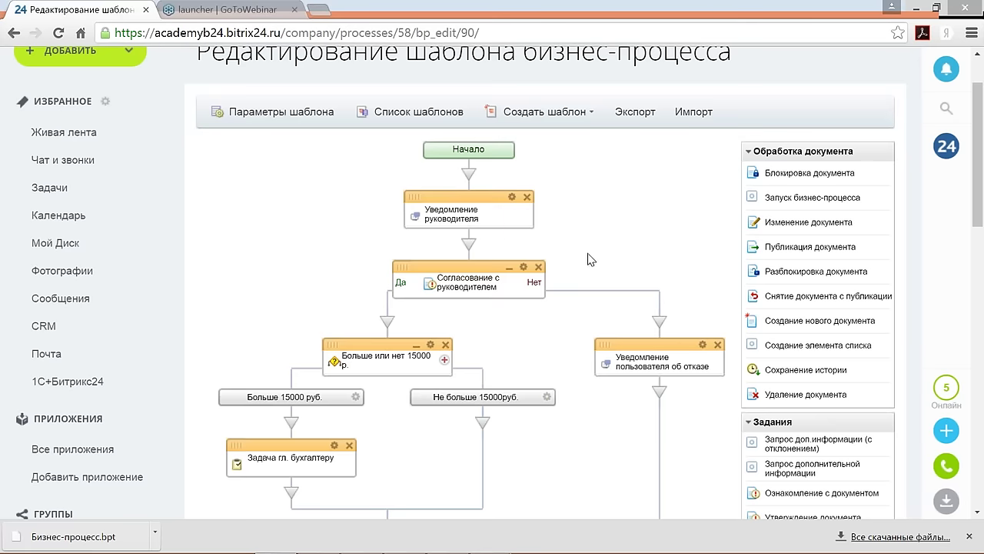
scroll(592, 265, down, 6)
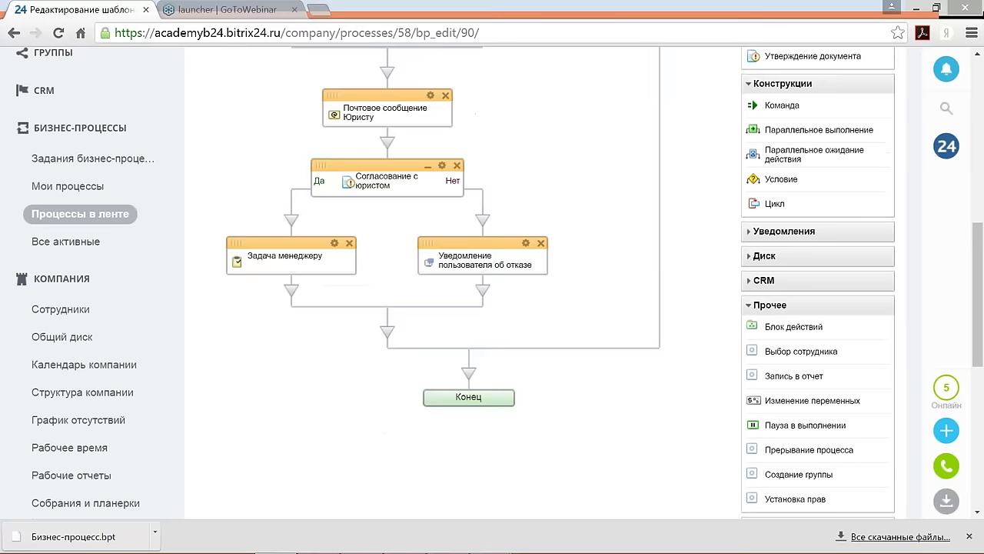
drag(775, 203, 469, 222)
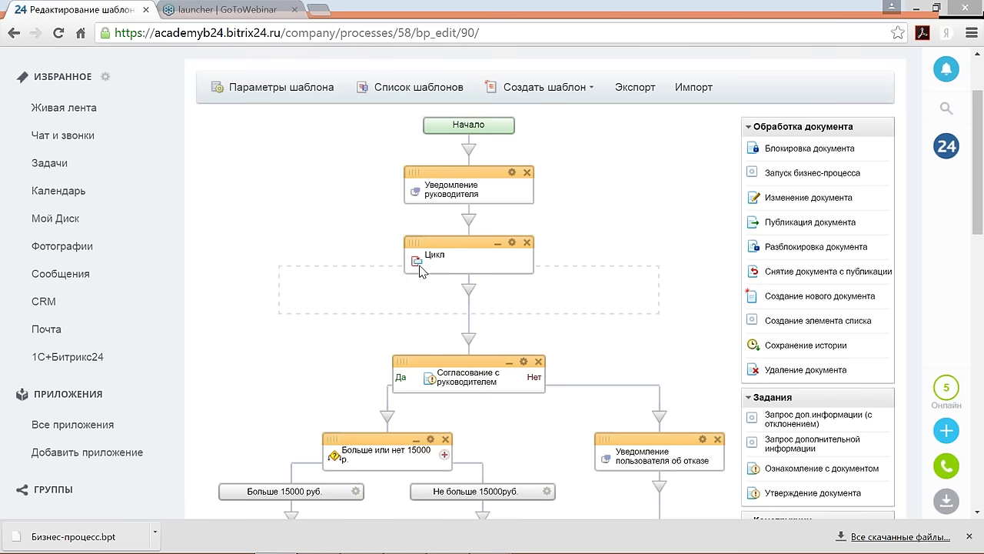
Step: Open the new loop's settings and title it "Цикл Согласования с руководителем"
click(513, 245)
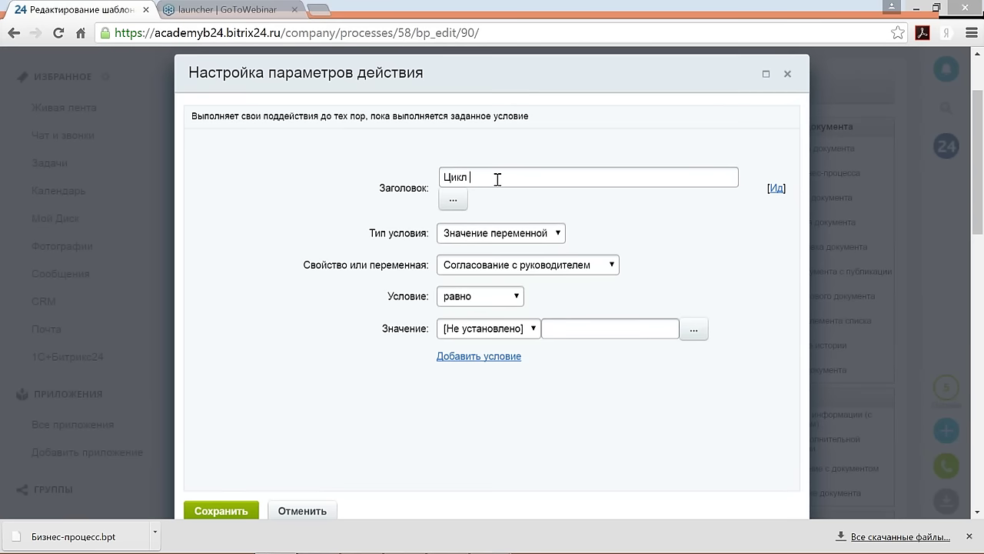
text(Согласования с руководителе)
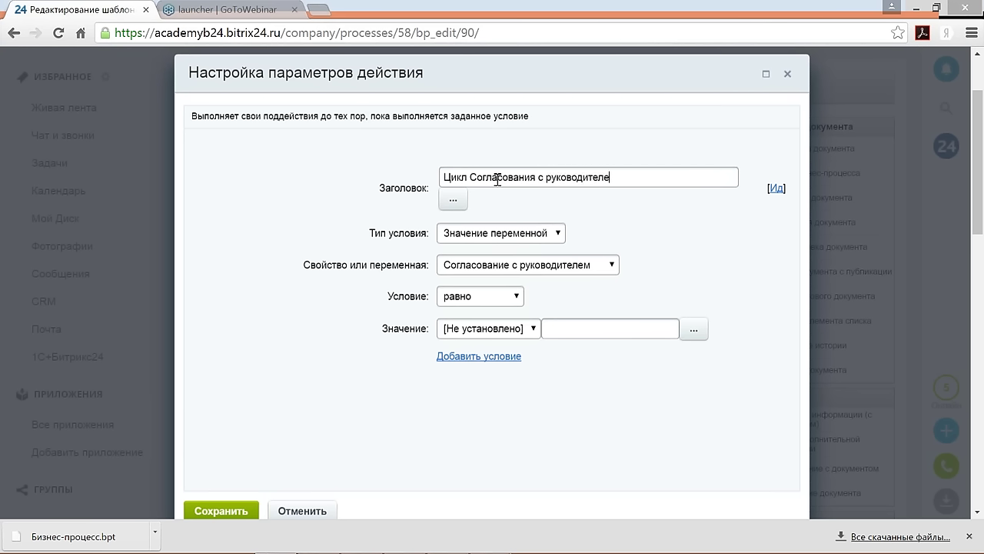
text(м)
Step: Set the loop condition to variable "Согласование с руководителем" equal to "Нет" and save the loop settings
click(607, 265)
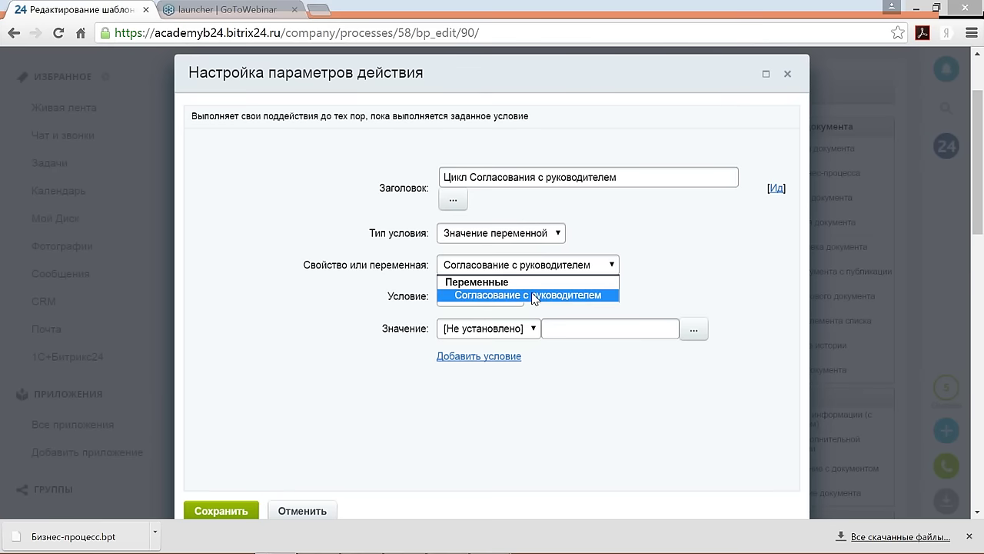
click(533, 296)
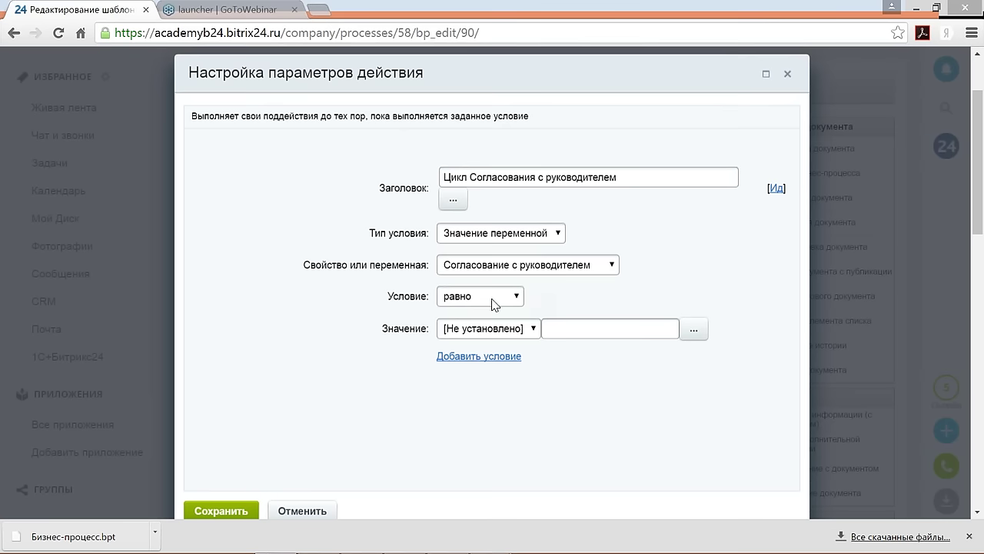
click(496, 329)
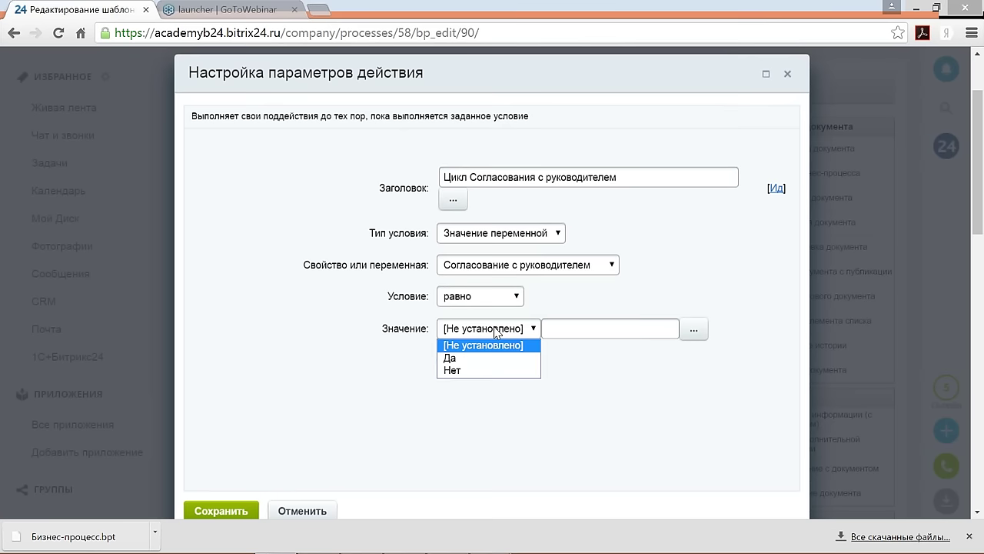
click(471, 373)
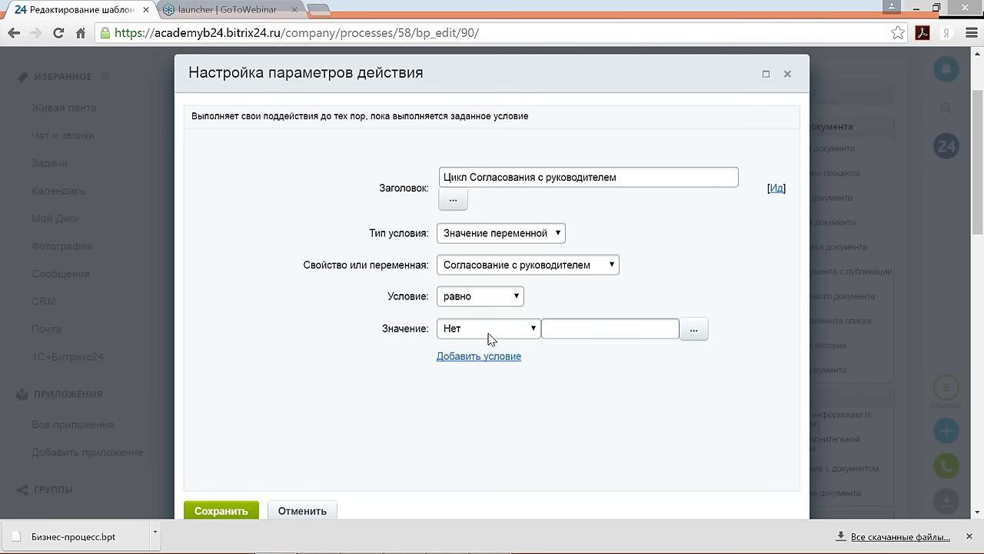
click(237, 512)
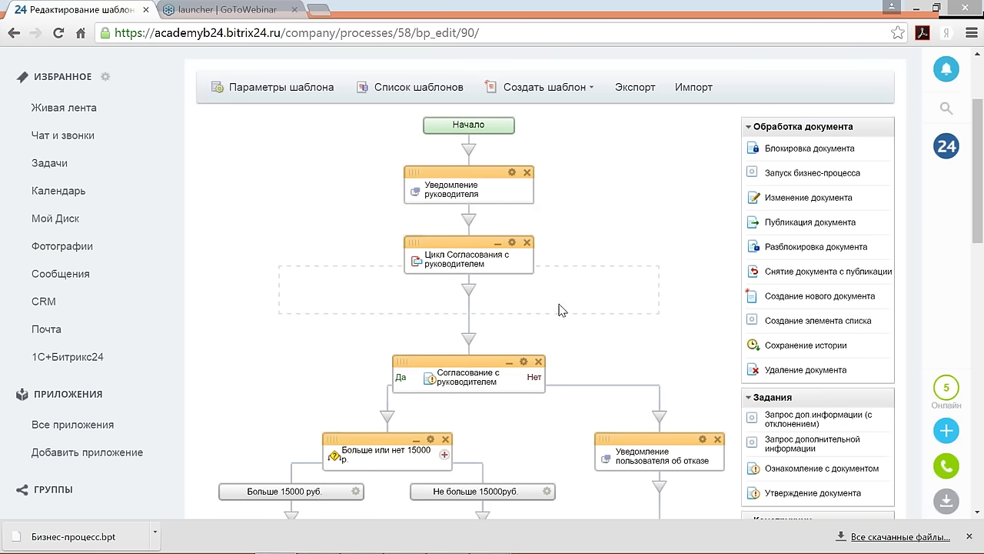
Step: Add an "Утверждение документа" action inside the "Цикл Согласования с руководителем" loop
scroll(559, 310, down, 1)
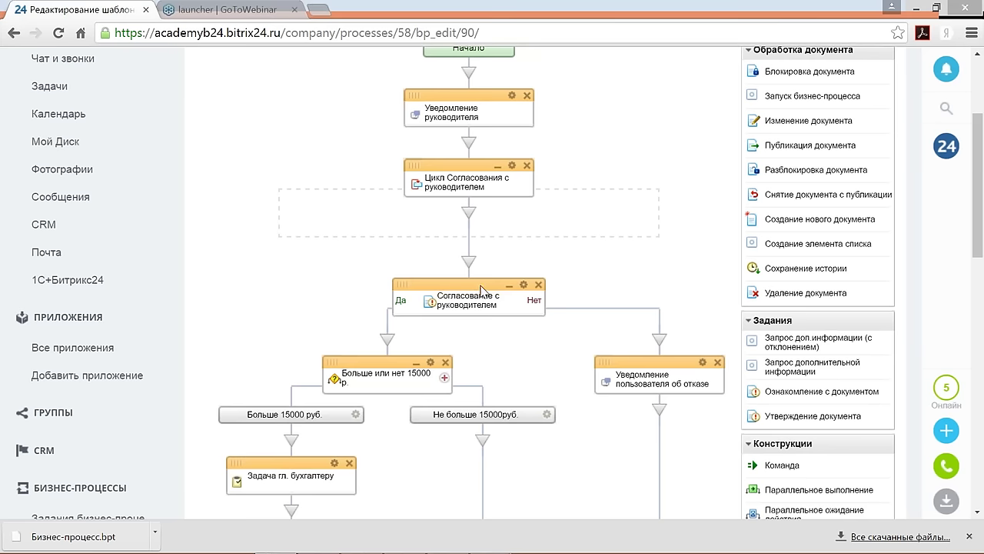
drag(472, 283, 518, 277)
scroll(587, 300, down, 1)
scroll(589, 301, down, 2)
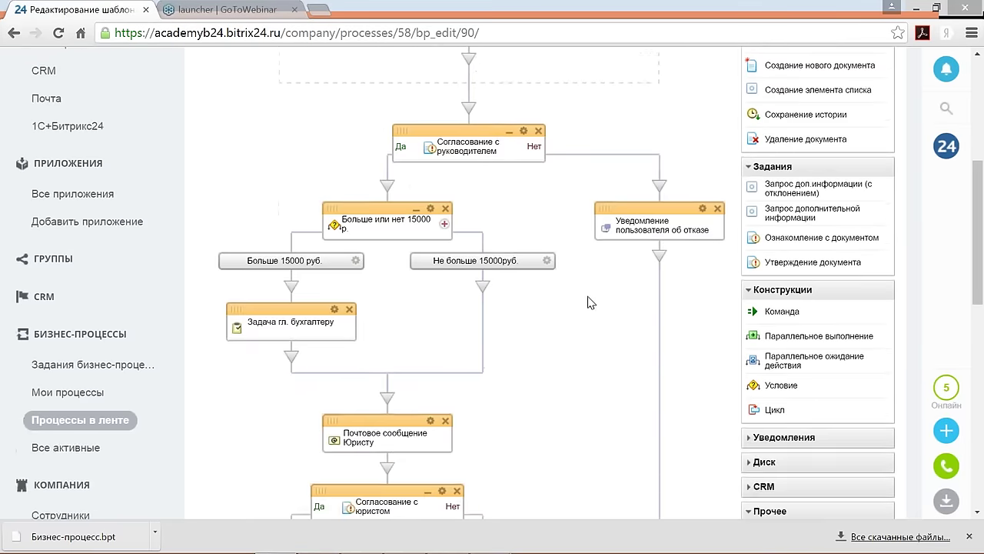
scroll(590, 301, up, 2)
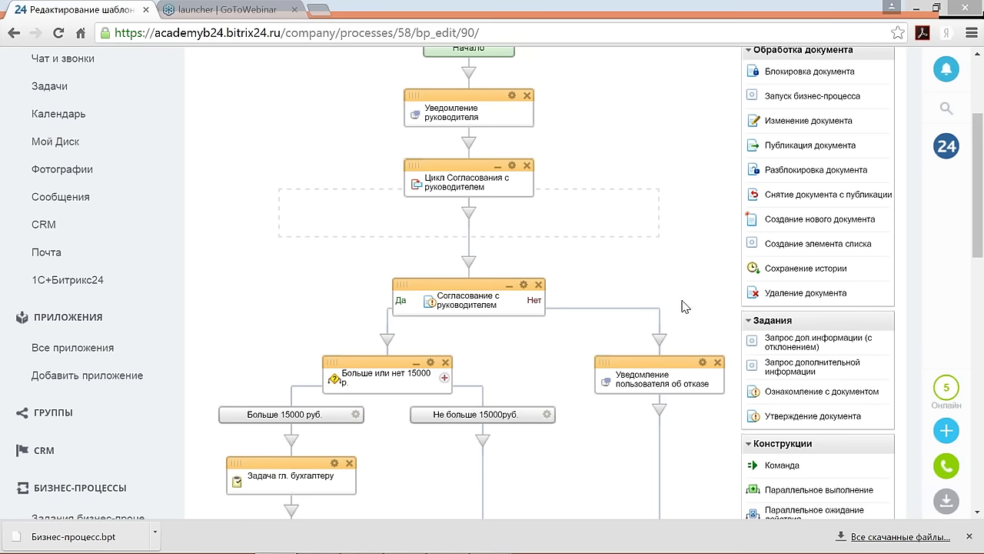
scroll(723, 274, up, 1)
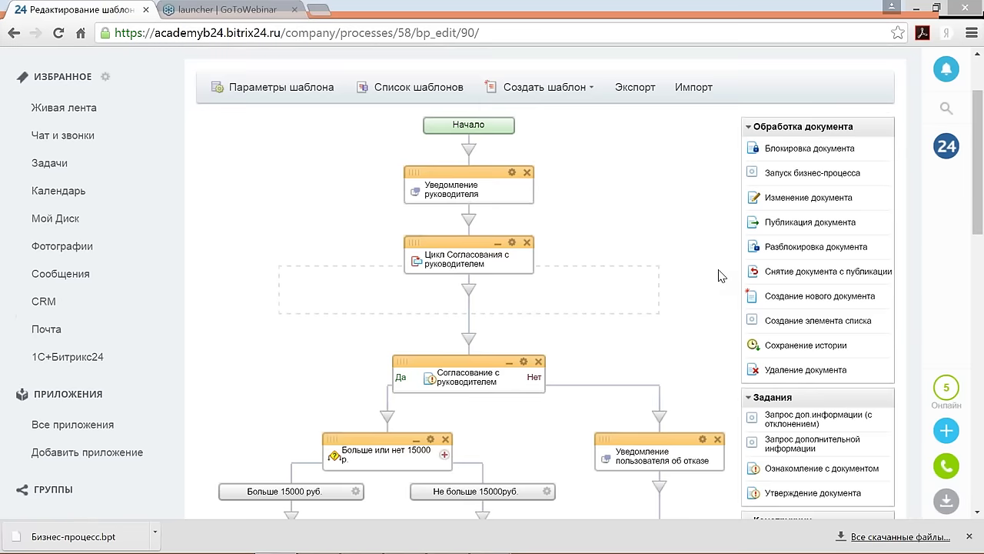
scroll(719, 274, down, 1)
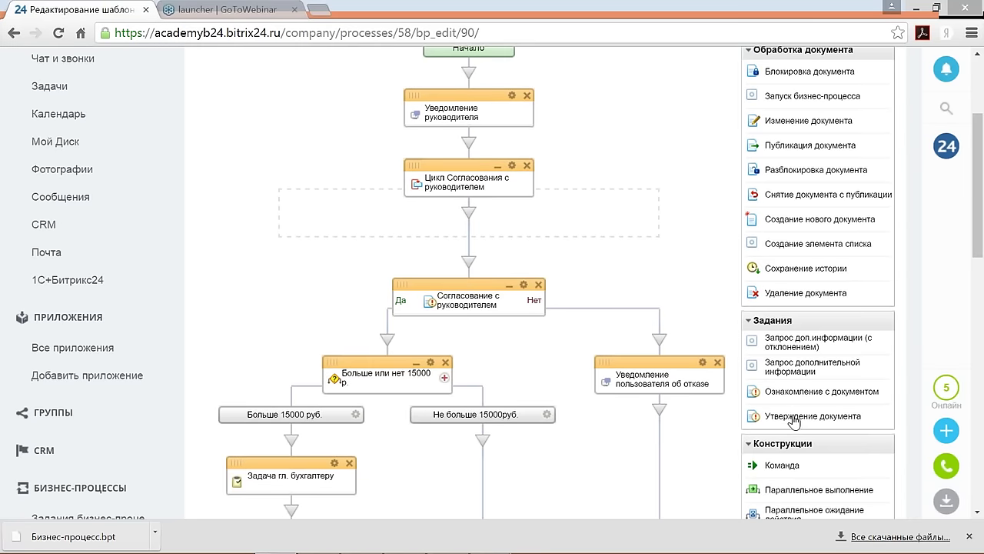
drag(808, 415, 473, 214)
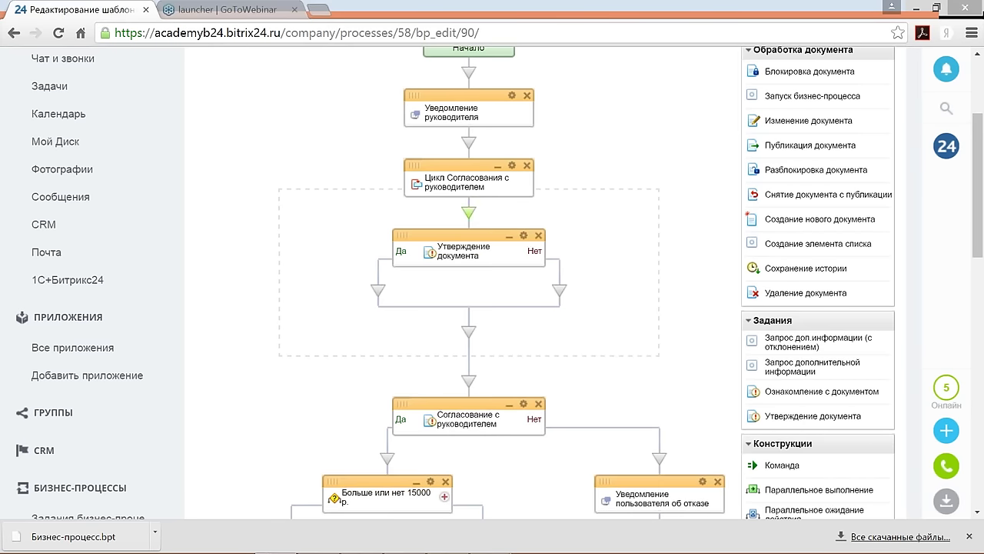
Step: Open the settings of the approval action inside the loop and title it "Согласование с руководителем"
click(523, 236)
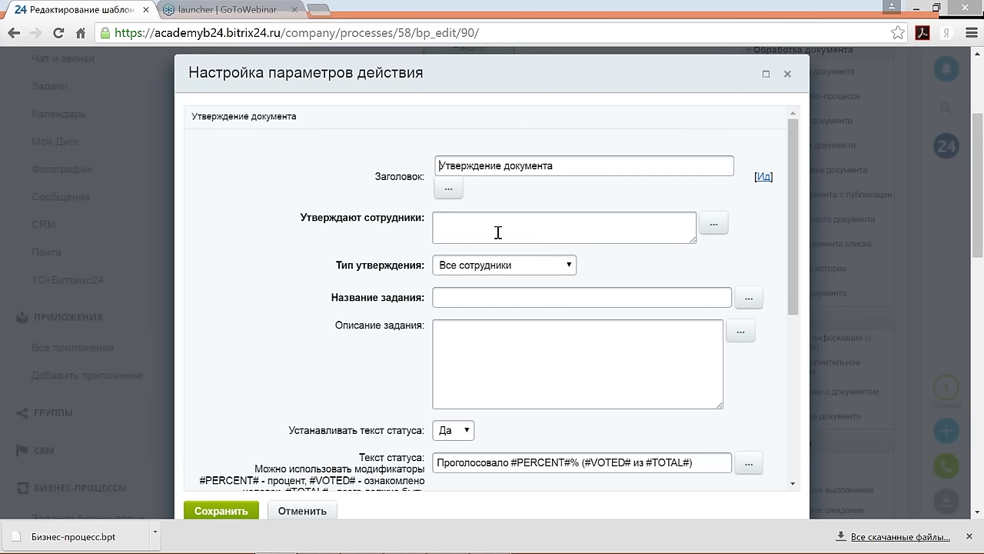
key(ctrl+a)
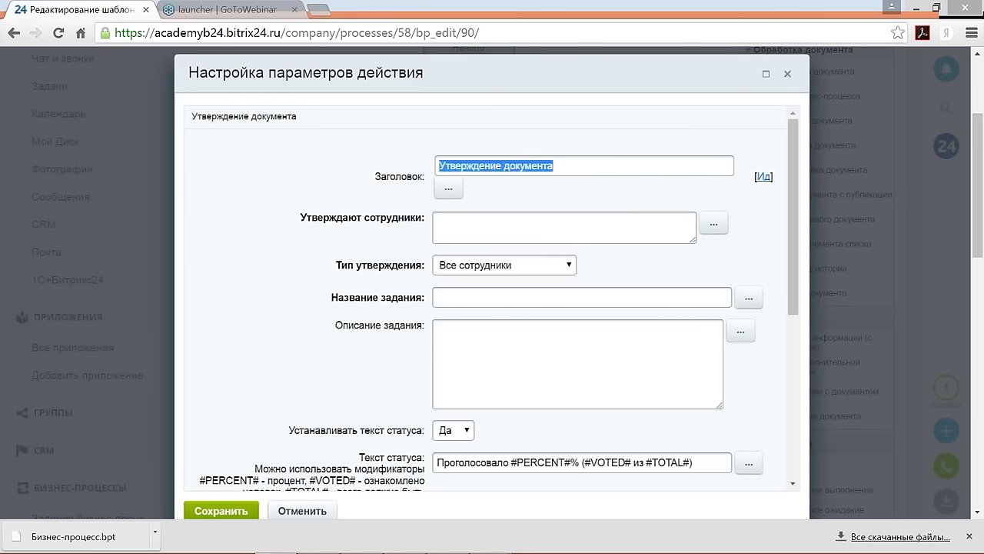
text(Согласов)
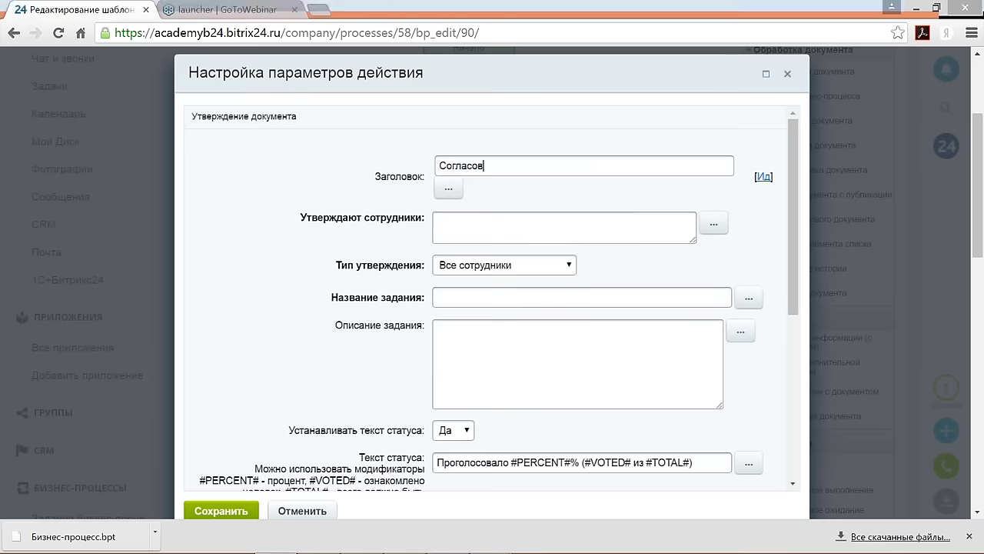
text(ание с руководителем)
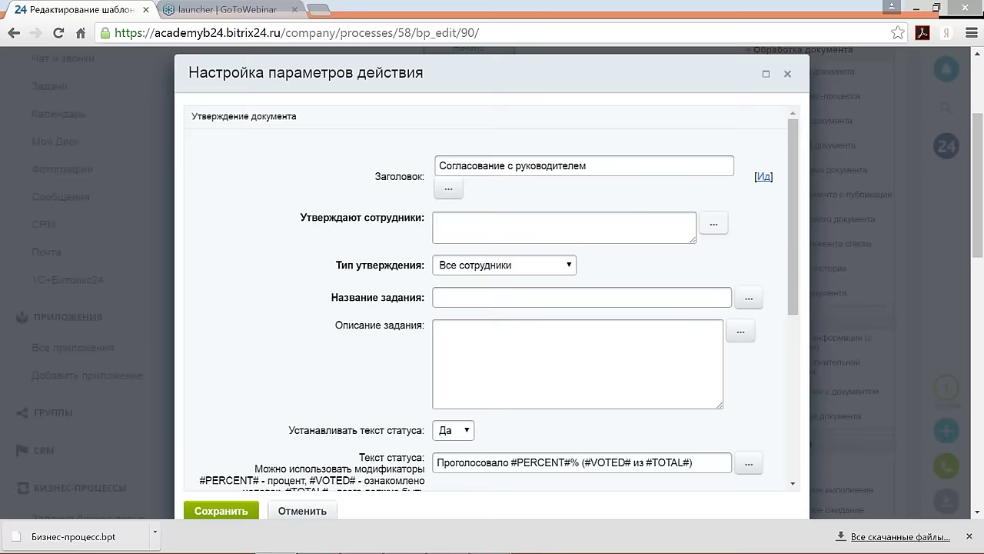
Step: Assign the approving employee from the user list and name the approval task "Согласовать договор"
click(714, 222)
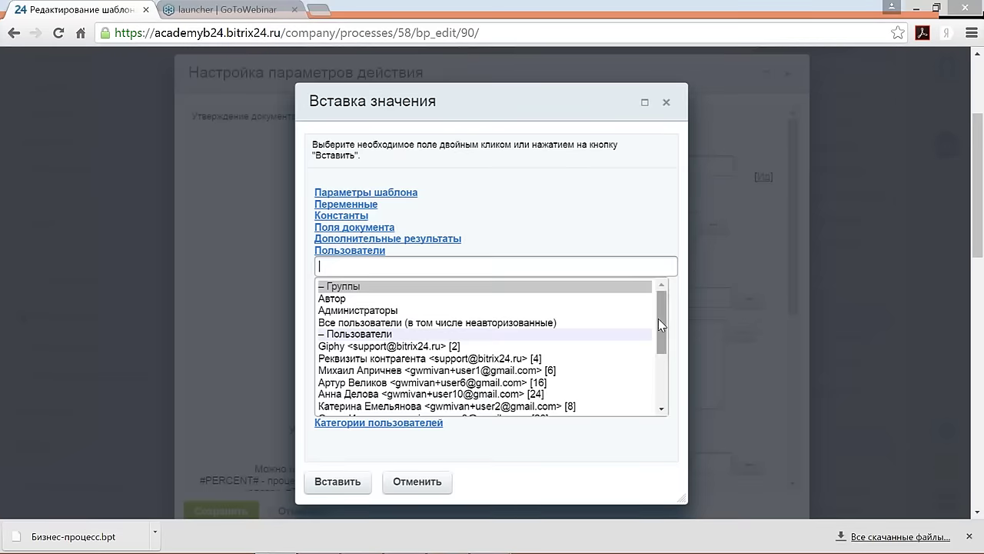
drag(658, 319, 376, 400)
click(376, 397)
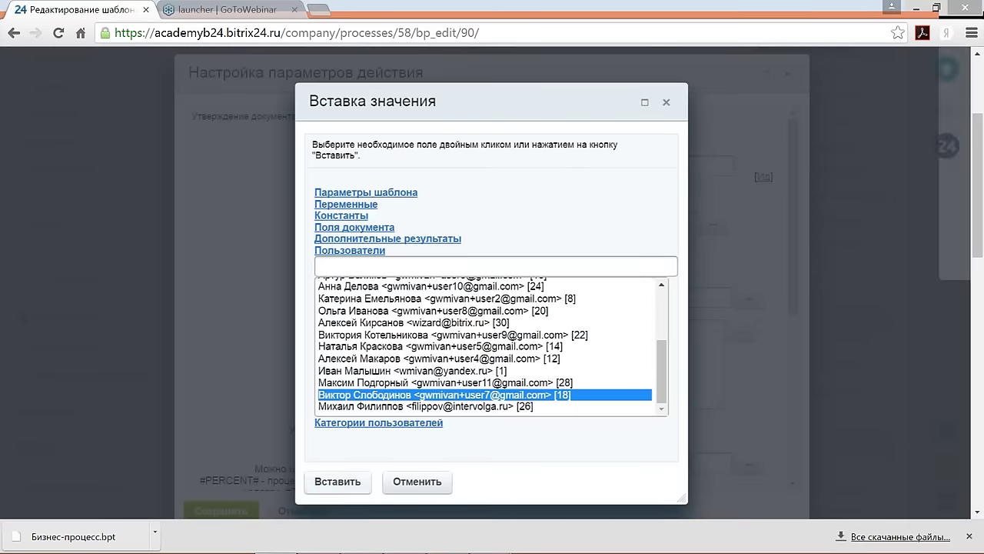
click(336, 483)
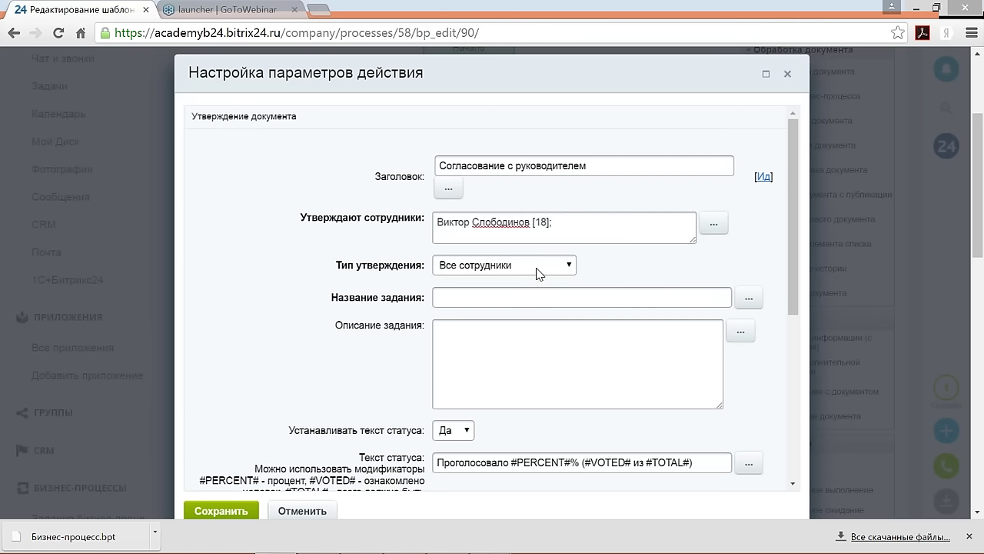
click(483, 299)
text(Согласовать договор)
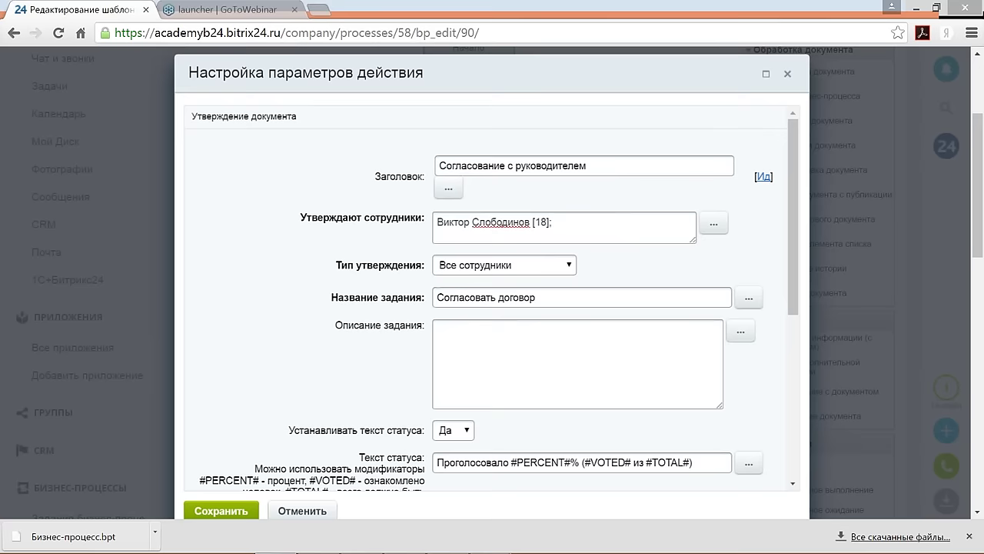
Step: Change the approval action's status text to "Согласовал (#VOTED# из #TOTAL#)"
scroll(477, 351, down, 1)
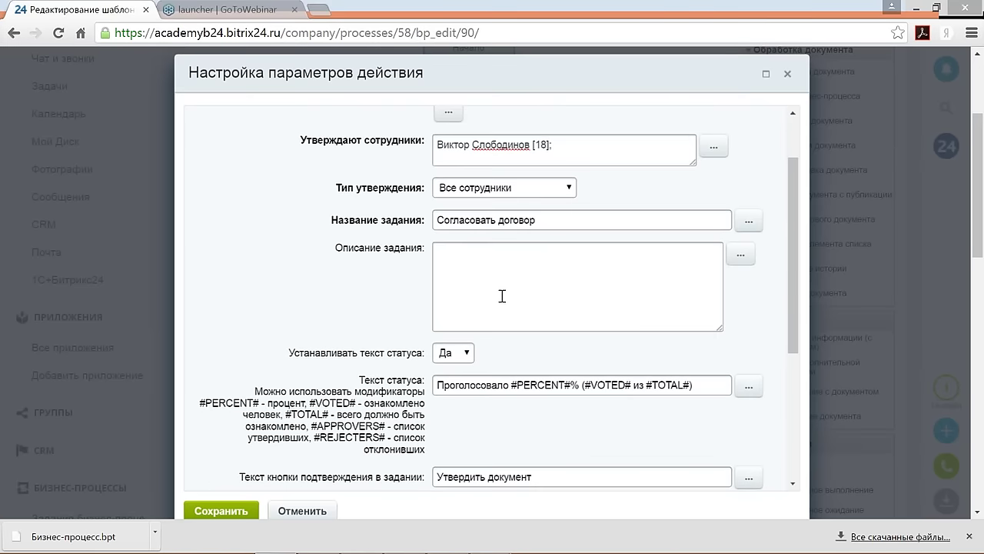
scroll(501, 292, down, 2)
double_click(472, 233)
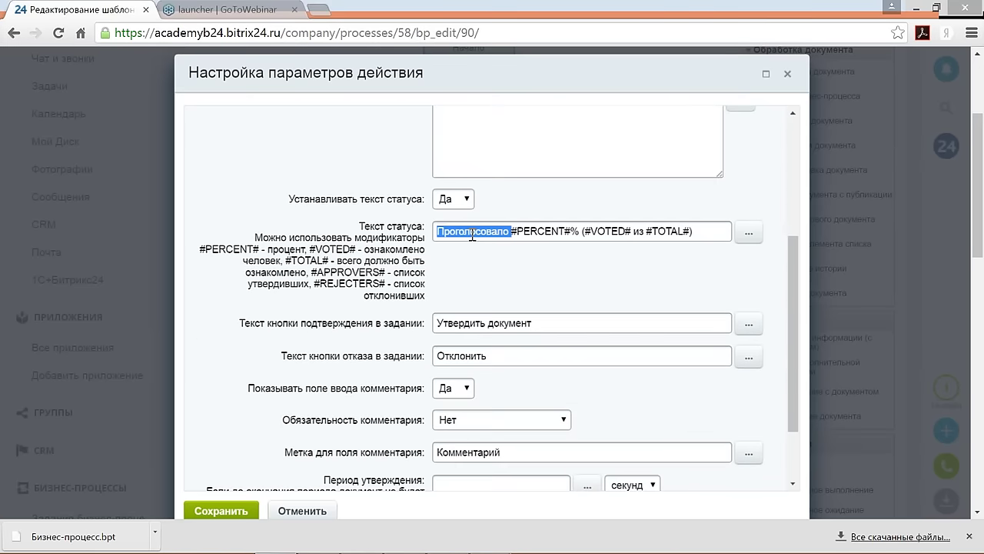
text(Согласовал)
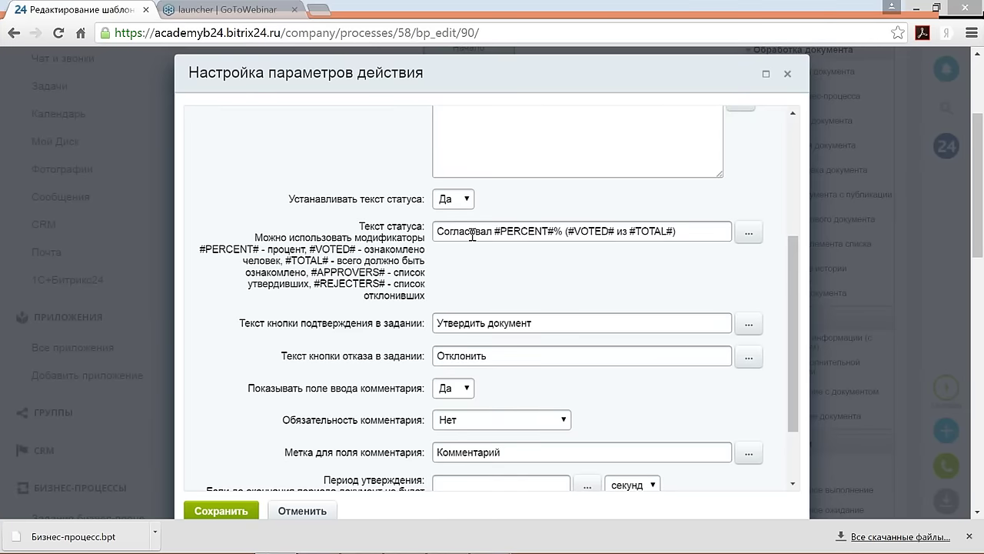
key(shift+Right)
key(shift+Right)
key(shift+Right)
key(shift+Right)
key(shift+Right)
key(shift+Right)
key(shift+Right)
key(shift+Right)
key(shift+Right)
key(shift+Right)
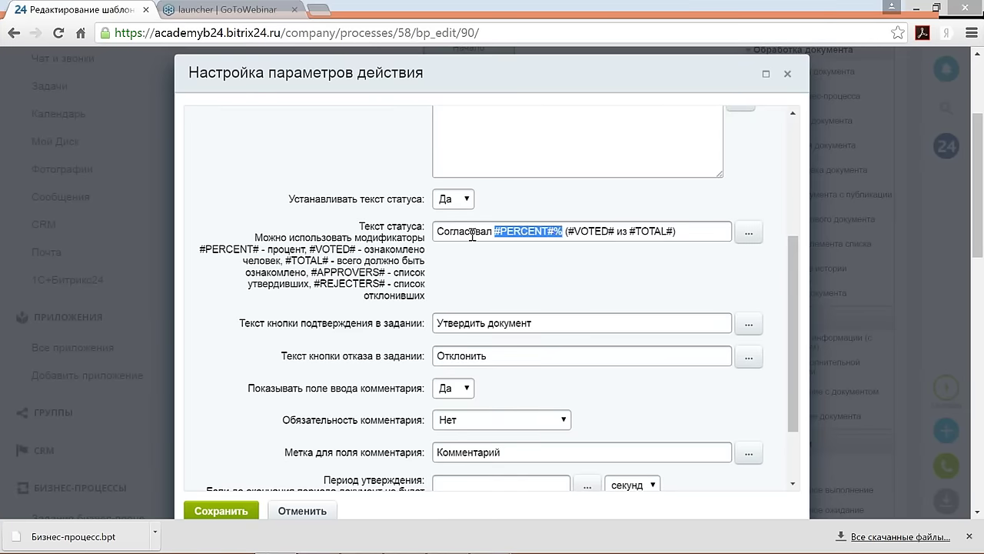
key(BackSpace)
key(BackSpace)
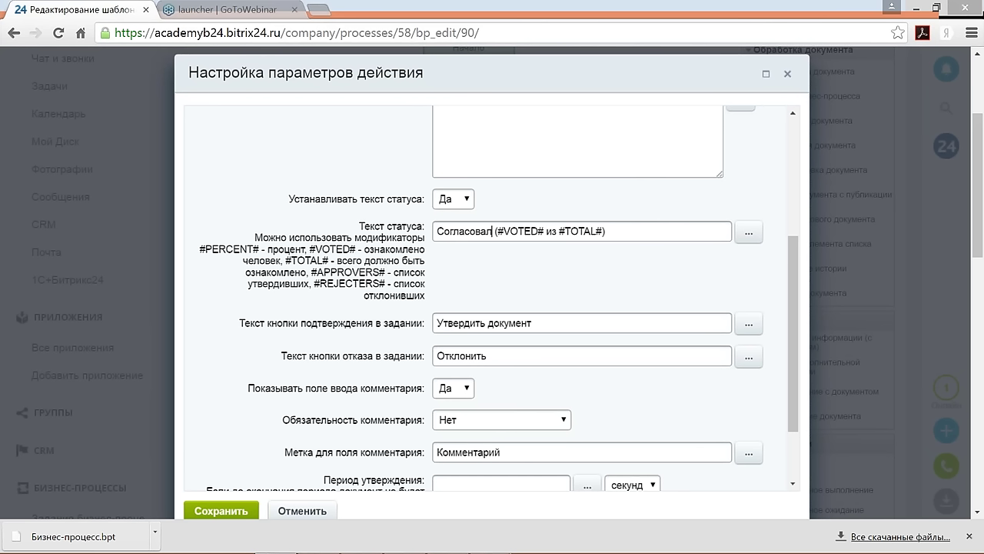
Step: Set the approval task's confirm button text to "Согласовано" and its refusal button text to "Не согласовано"
click(540, 324)
key(ctrl+a)
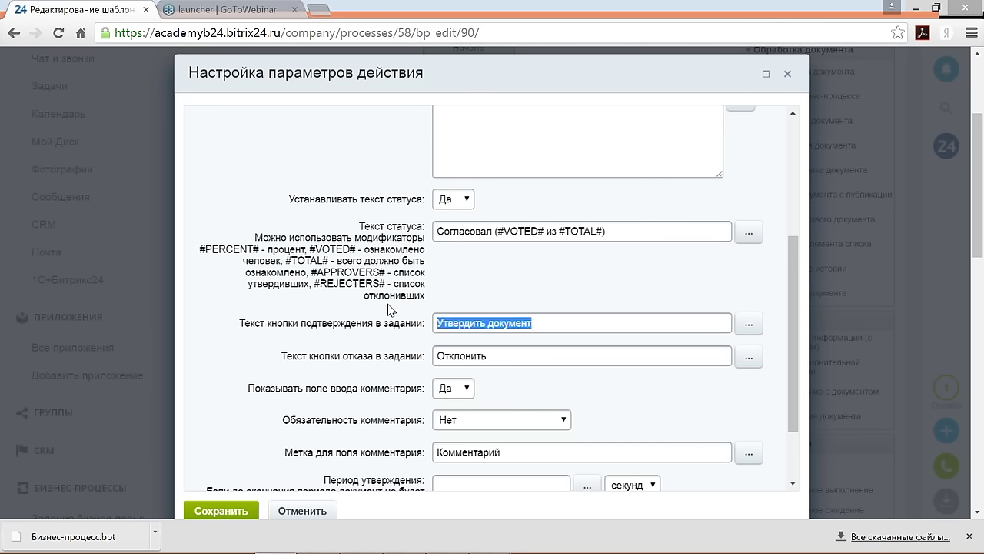
text(С)
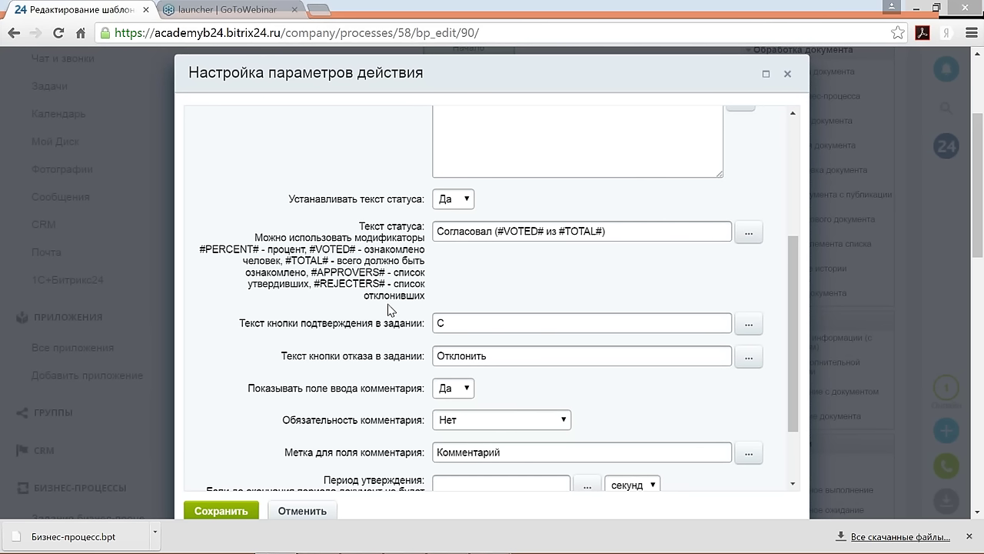
text(огласовано)
click(513, 356)
key(ctrl+a)
text(Не согласовано)
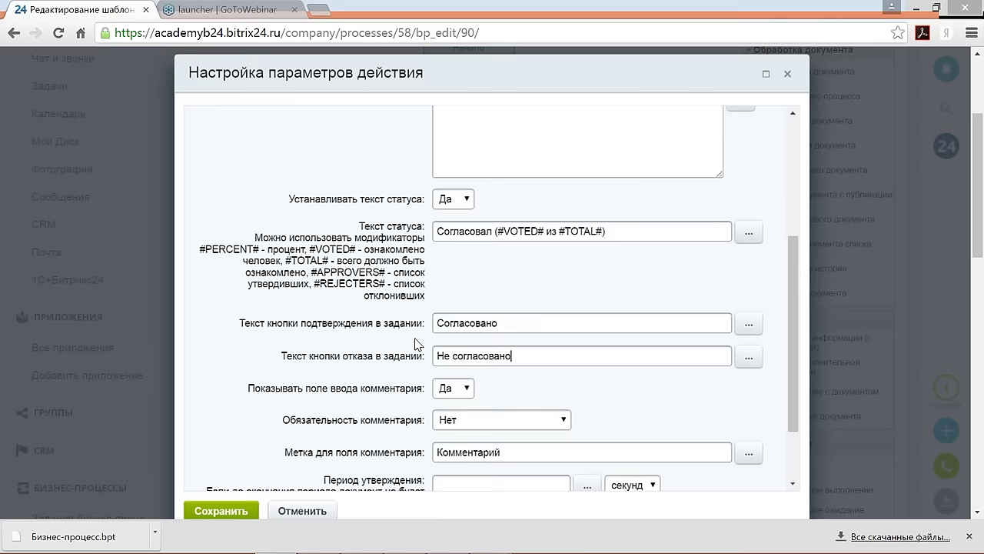
Step: Turn off the comment input field for the approval action and save its settings
scroll(420, 346, down, 1)
click(455, 312)
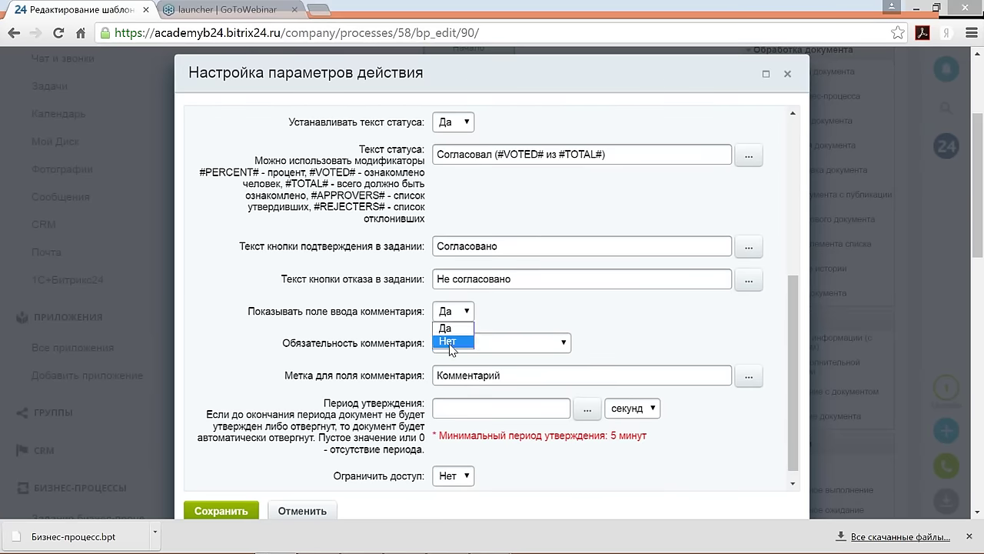
click(452, 343)
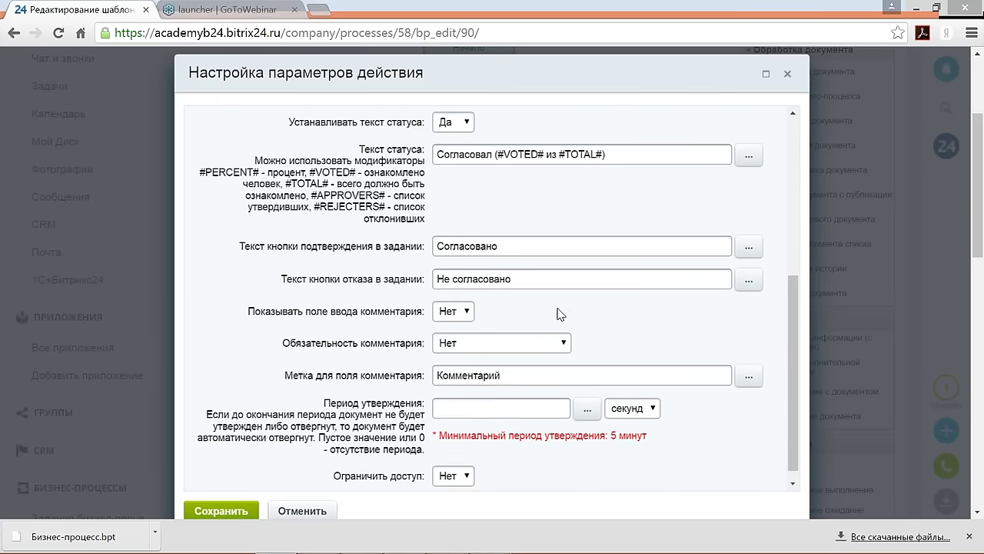
scroll(560, 311, down, 1)
scroll(567, 323, down, 1)
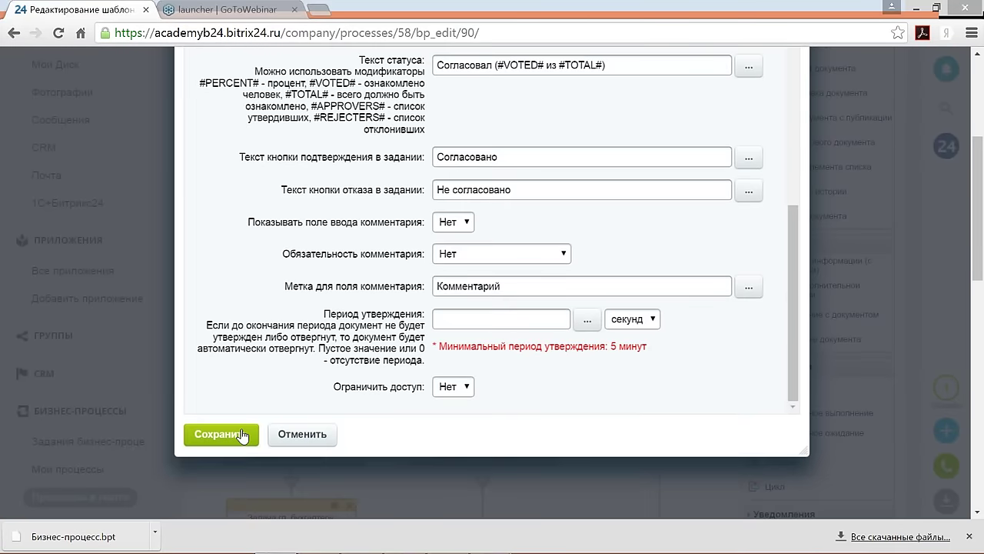
click(242, 435)
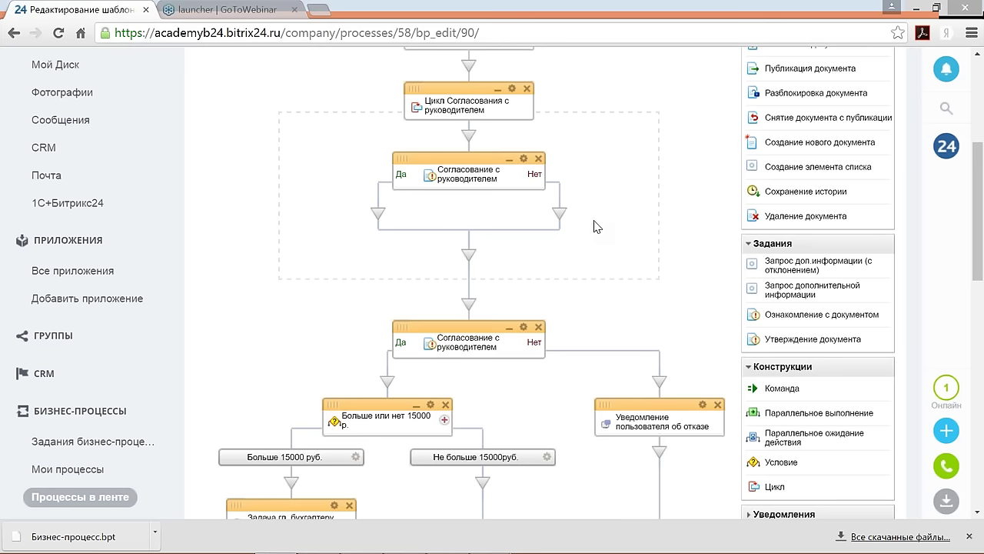
Step: Move the "Уведомление пользователя об отказе" action into the "Нет" branch of the approval inside the loop
scroll(594, 226, down, 1)
scroll(593, 224, up, 1)
drag(653, 404, 559, 214)
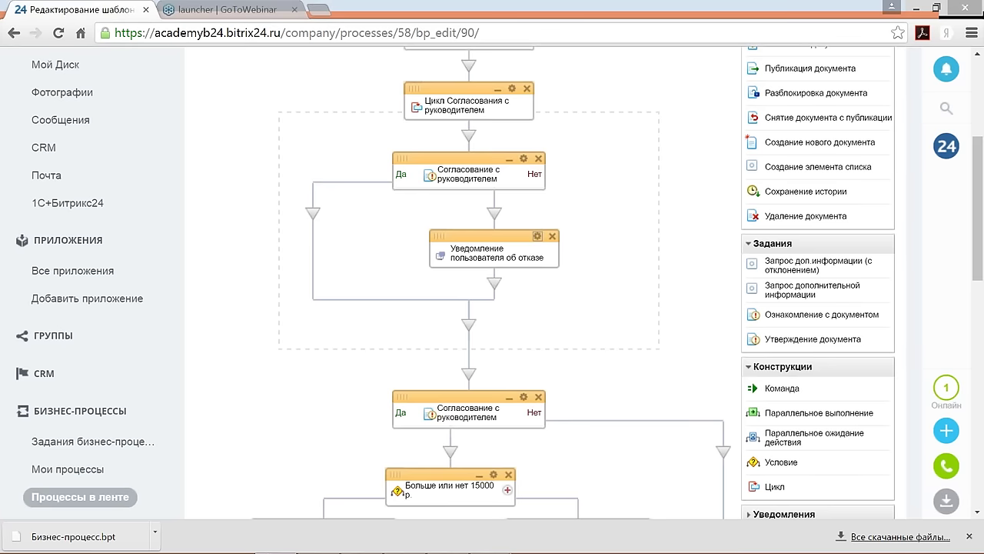
Step: Append "Вам необходимо исправить договор." on a new line of the refusal notification's site text and save the action
click(537, 236)
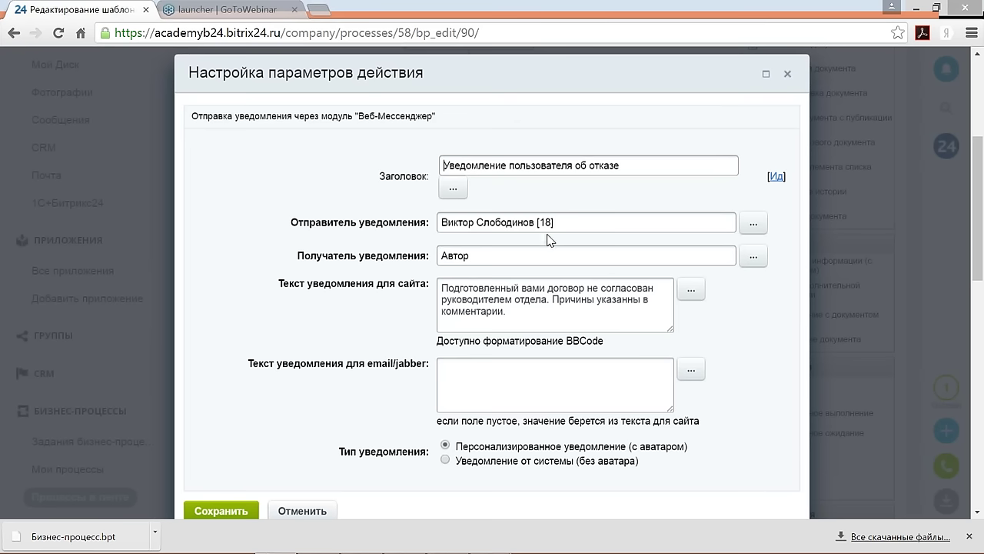
click(573, 320)
text(Вам необходимо)
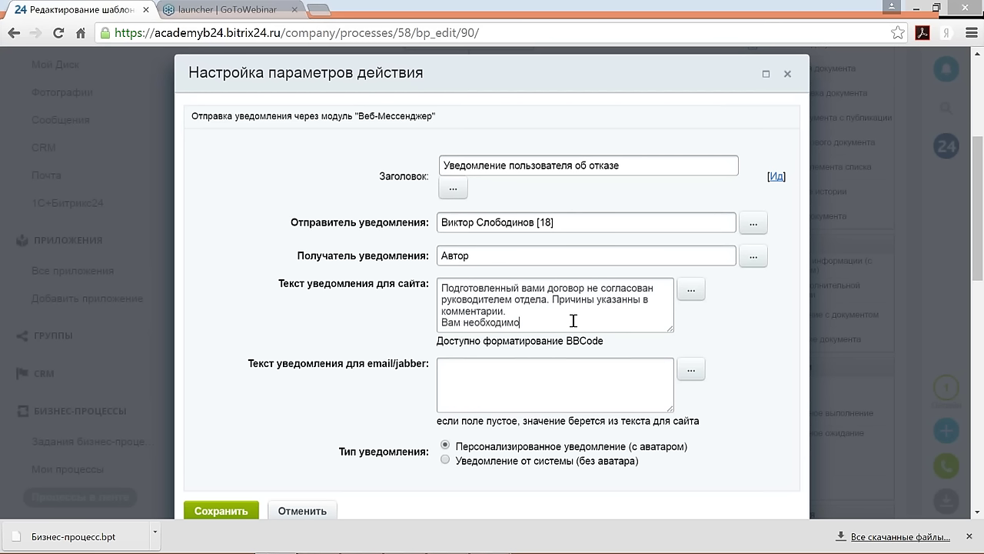
text( исправить договор.)
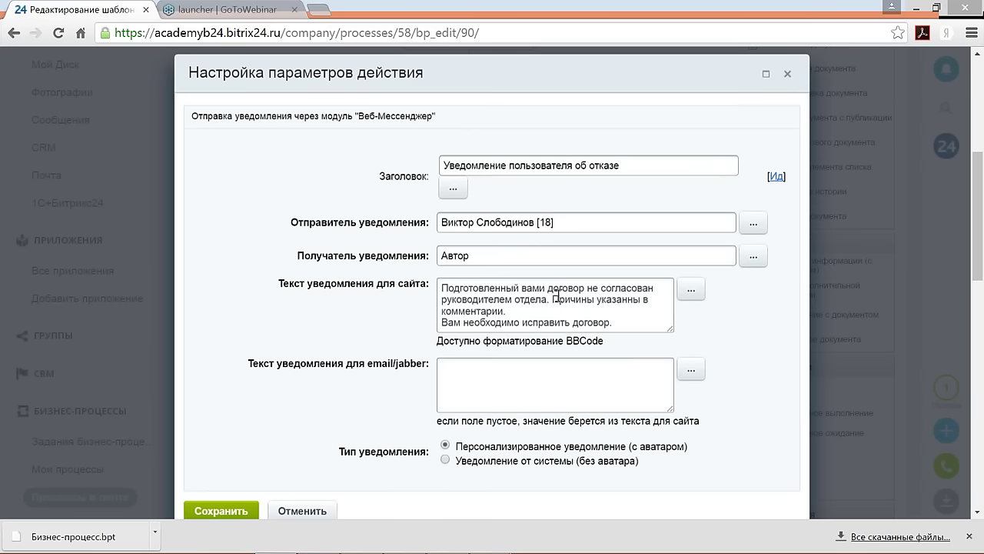
scroll(557, 296, down, 1)
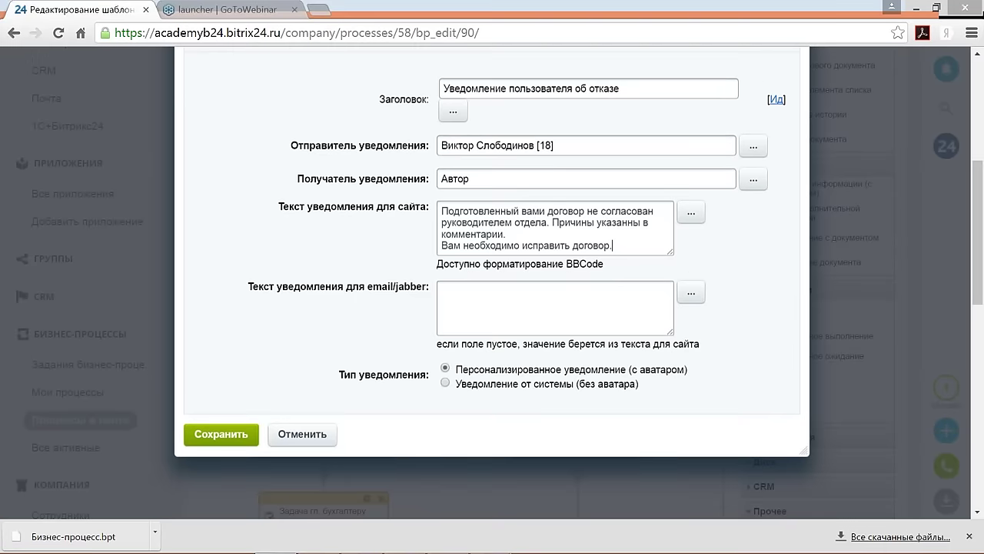
click(235, 436)
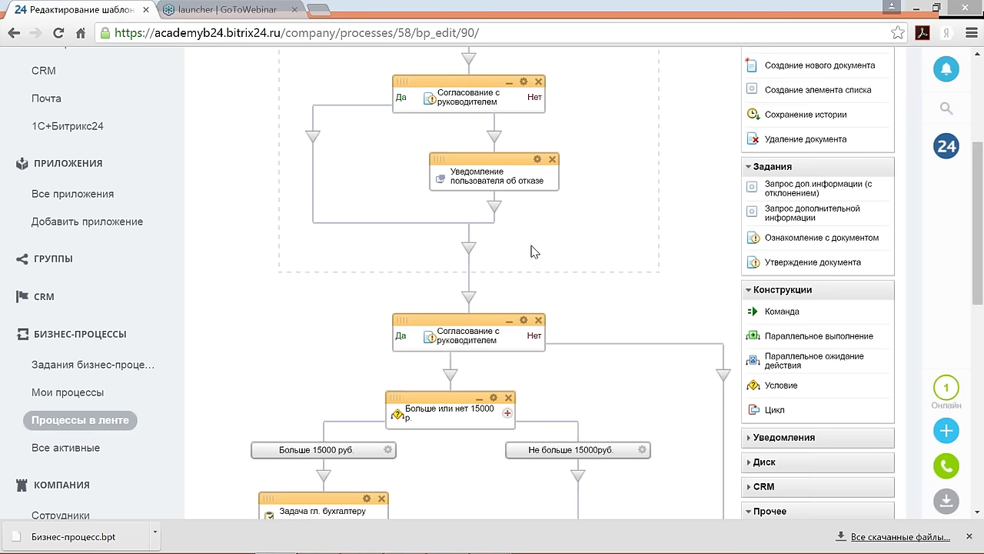
Step: Add a "Запрос дополнительной информации" action below the refusal notification in the loop's "Нет" branch
scroll(534, 252, up, 1)
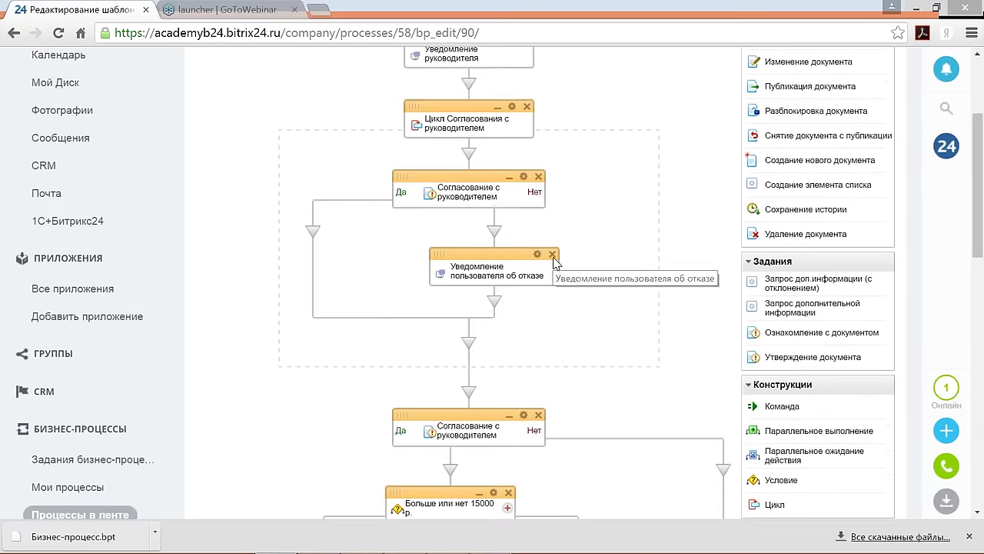
scroll(635, 288, up, 1)
scroll(634, 288, down, 2)
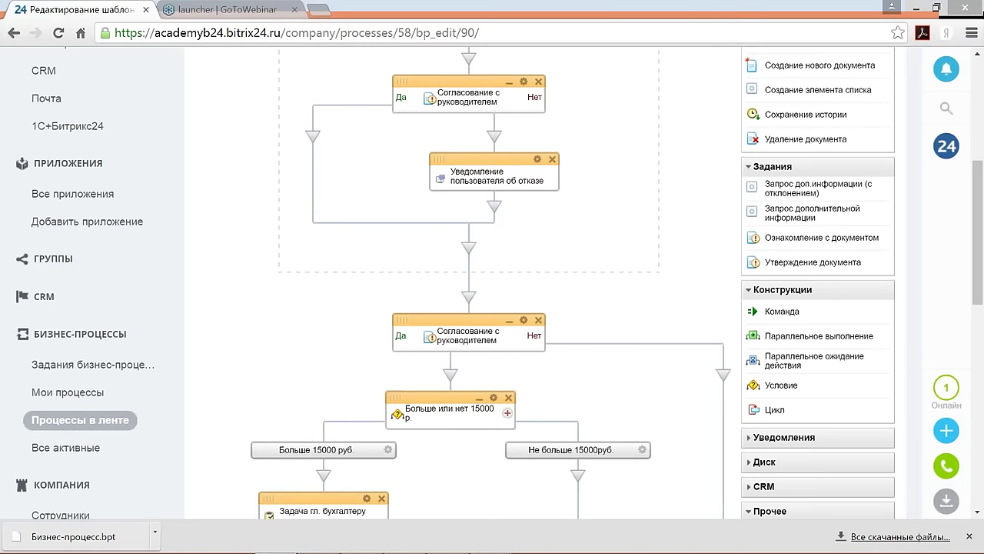
drag(815, 213, 497, 211)
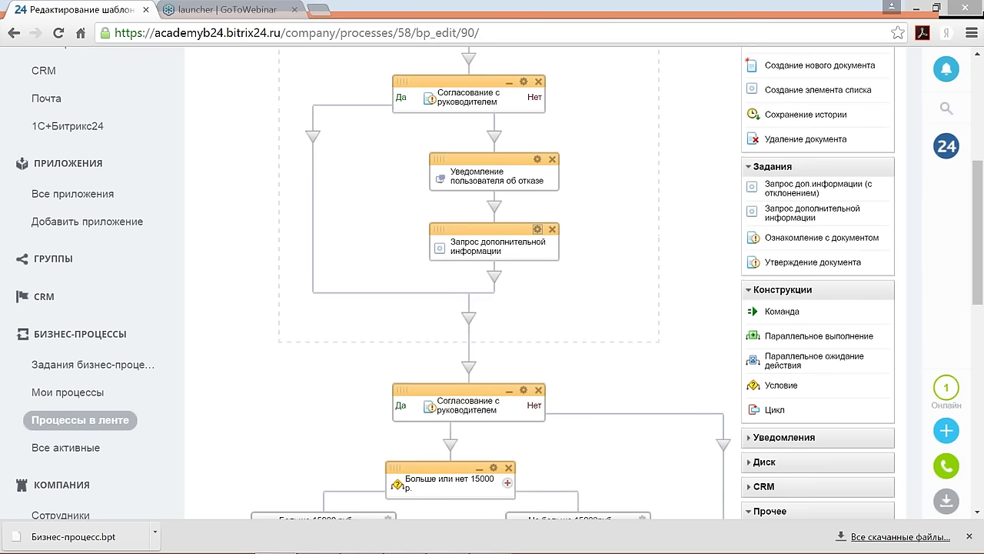
Step: Open the settings of the new information request action and title it "Исправить и прикрепить договор"
click(538, 229)
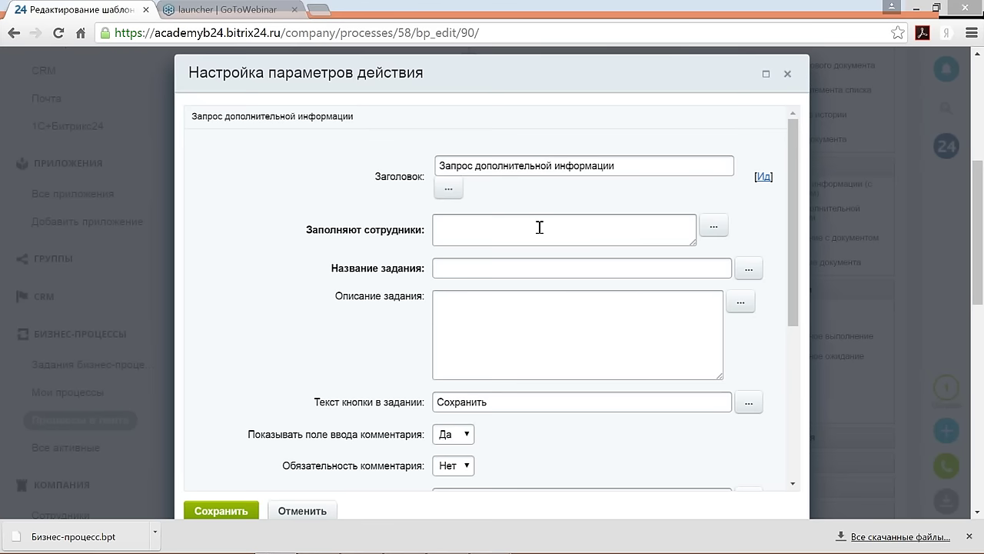
click(639, 169)
drag(516, 159, 421, 155)
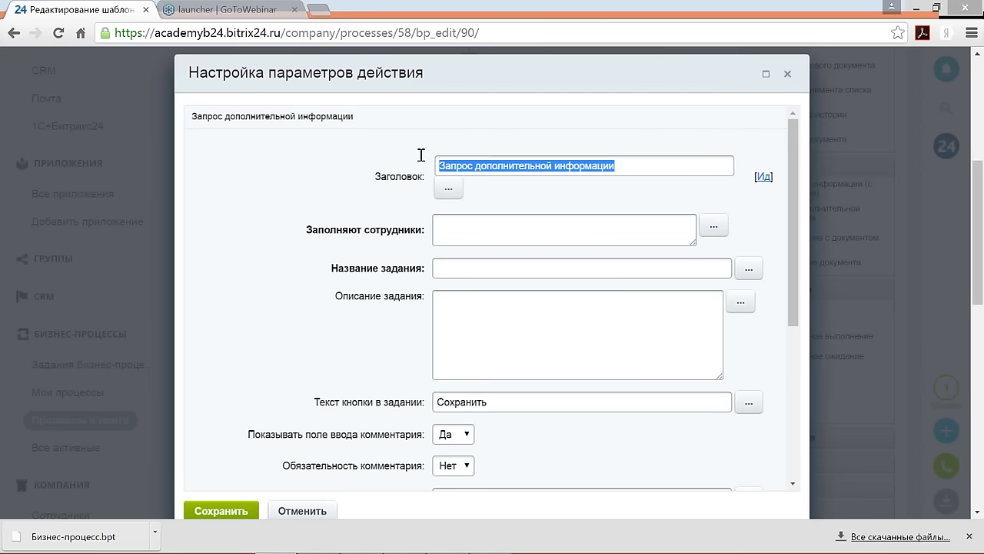
text(И)
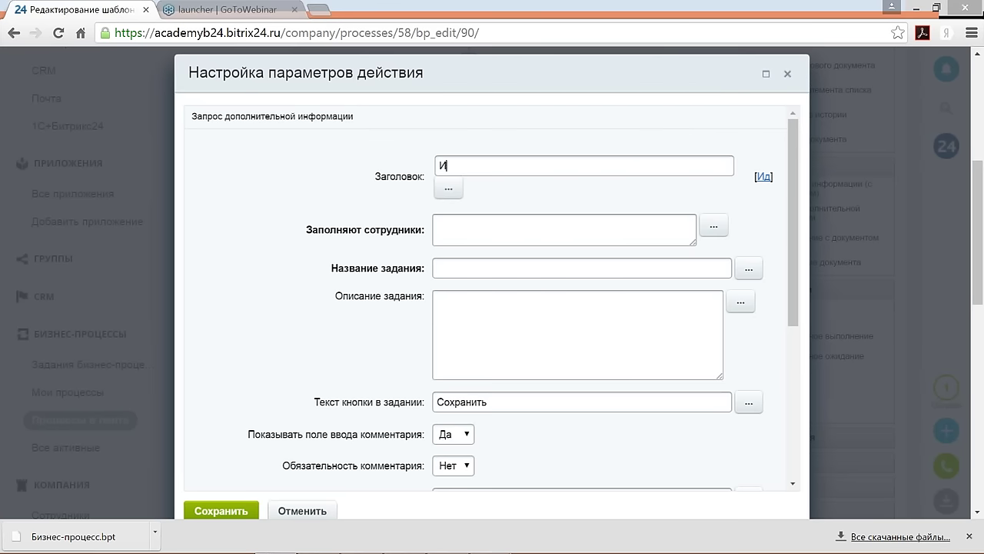
text(справить и прикрепит)
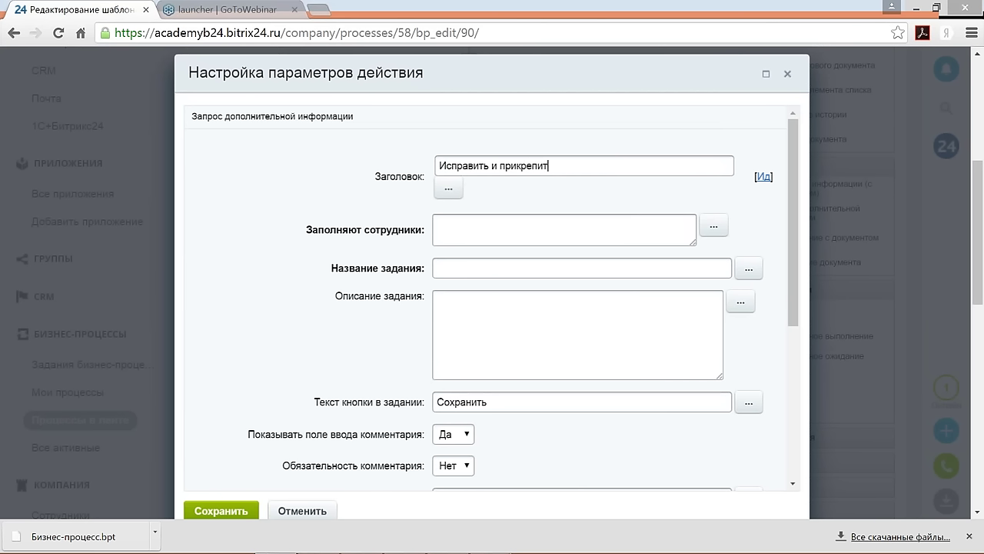
text(ь договор)
Step: Assign "Автор" as the employee who fills in the information request
click(455, 226)
click(723, 232)
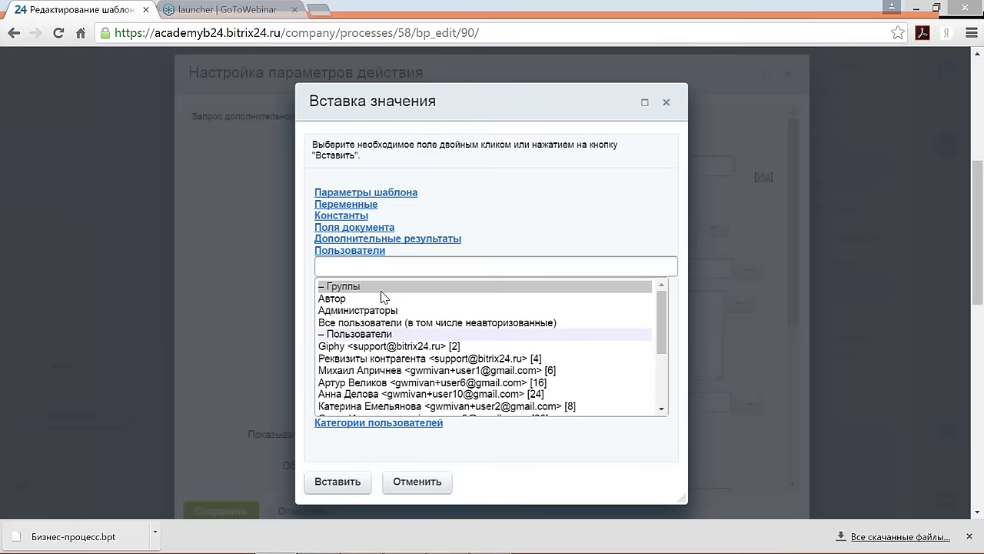
click(369, 298)
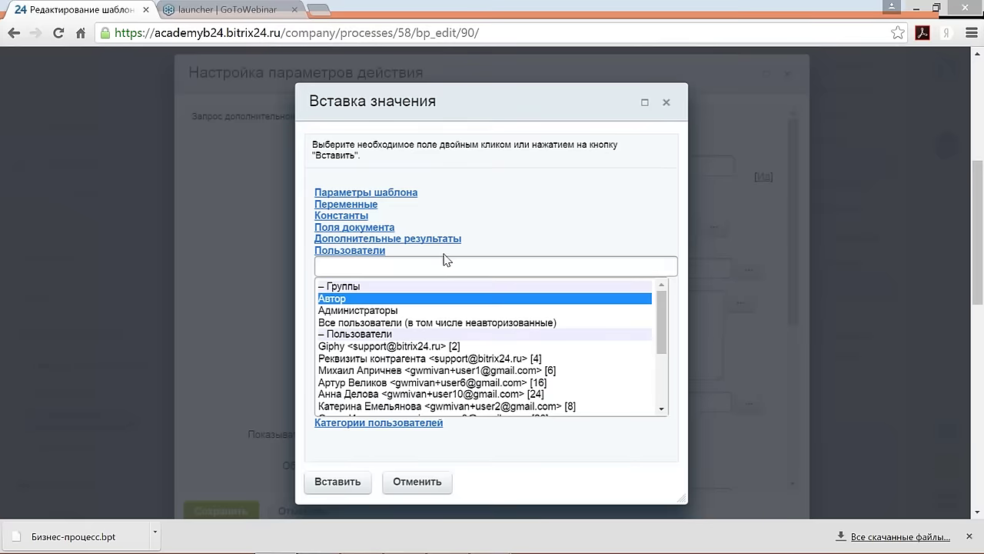
click(337, 481)
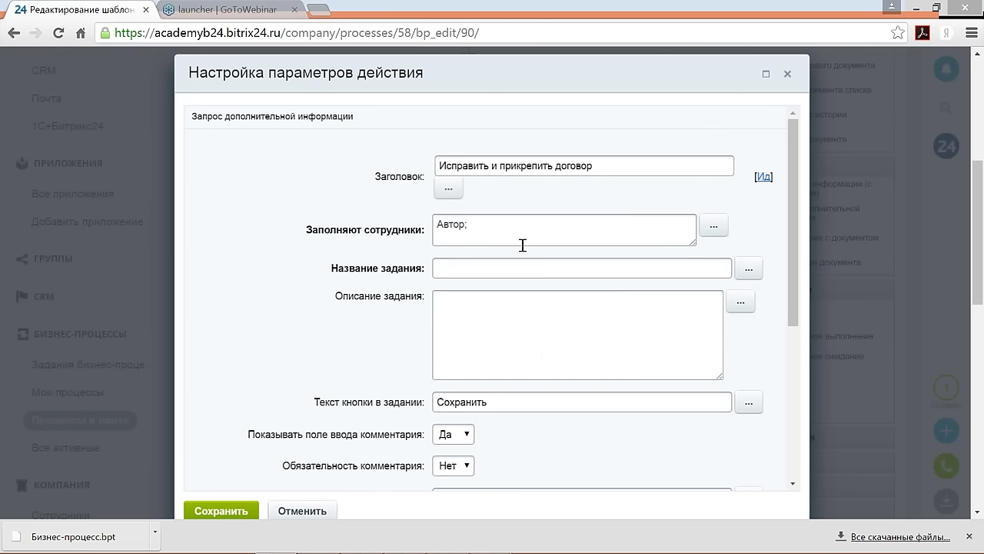
Step: Name the request task "Исправить и прикрепить договор к нужному полю", reusing the action's title text
click(462, 271)
drag(613, 161, 435, 163)
key(ctrl+c)
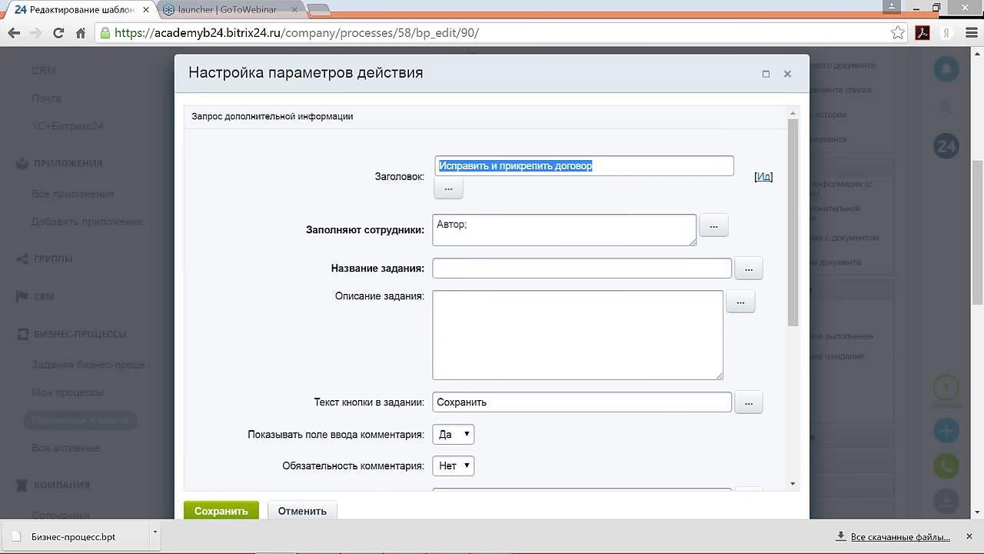
click(452, 269)
key(ctrl+v)
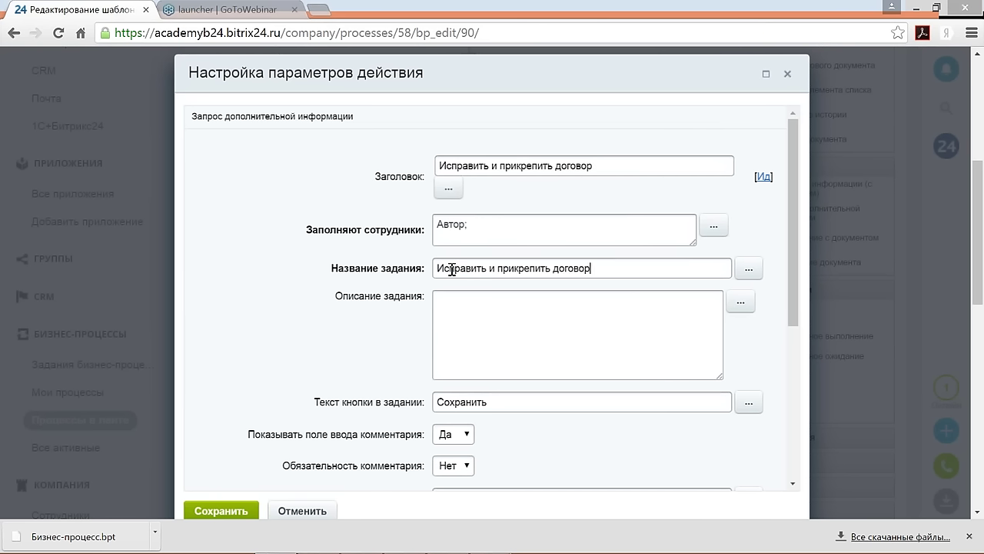
key(Left)
key(Left)
key(Left)
key(Left)
key(Left)
key(Left)
key(Left)
key(End)
text(к нужному полю)
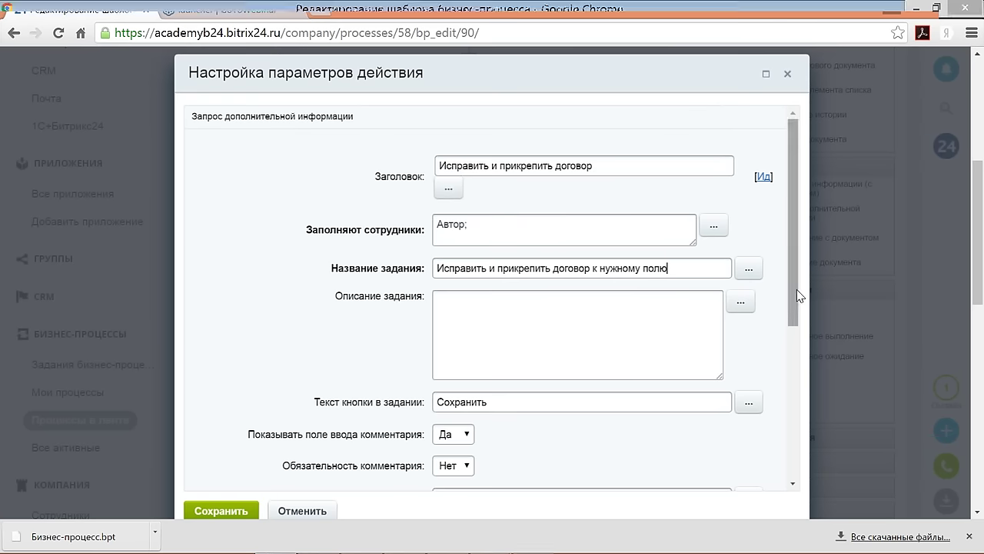
Step: Set the request's status text to "Возврат и исправление" and turn off its comment input field
scroll(796, 289, down, 1)
scroll(800, 323, down, 2)
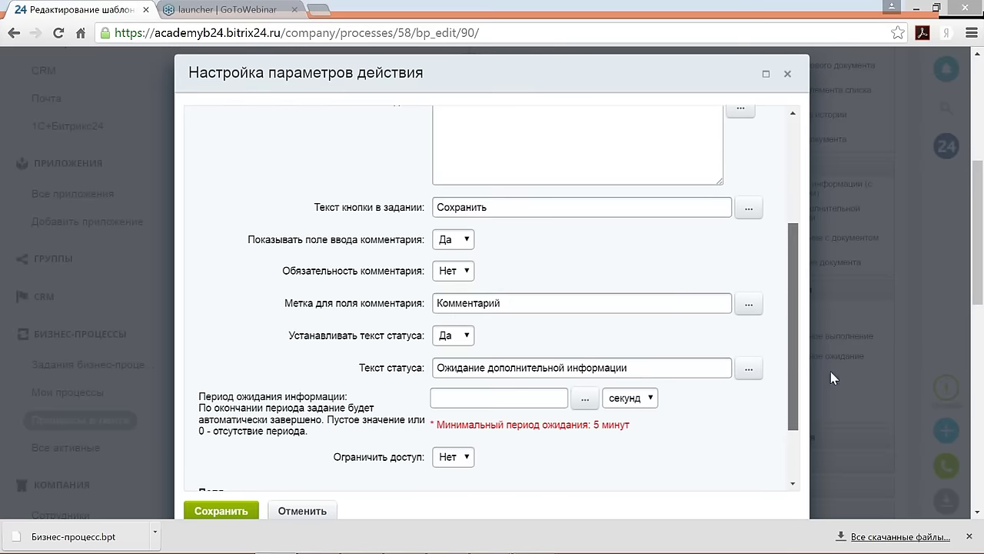
drag(648, 349, 419, 335)
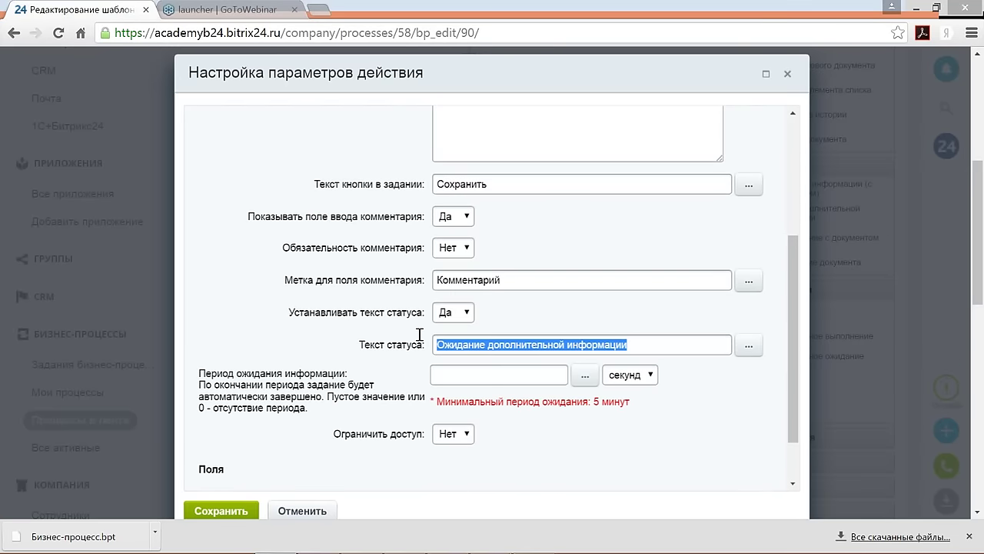
text(Во)
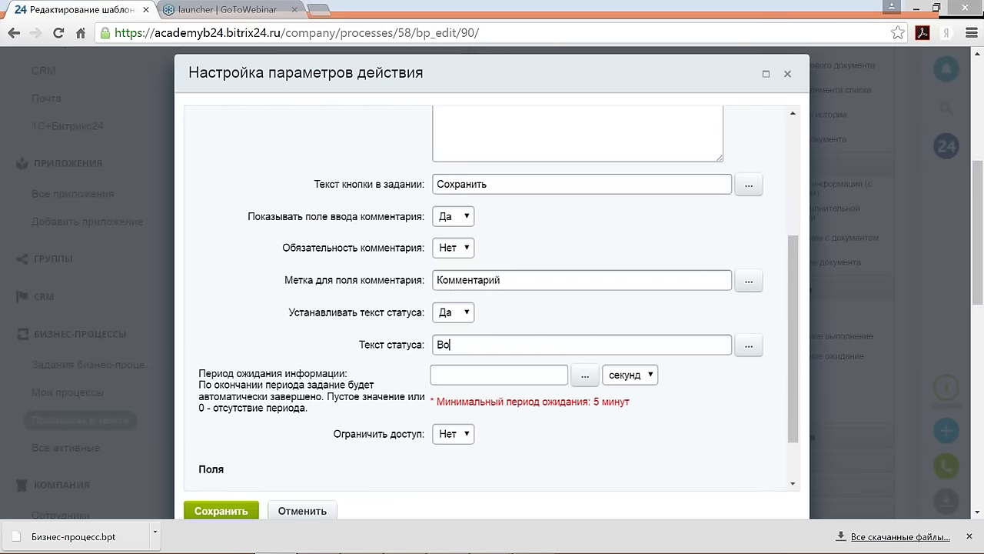
text(зврат и исправление)
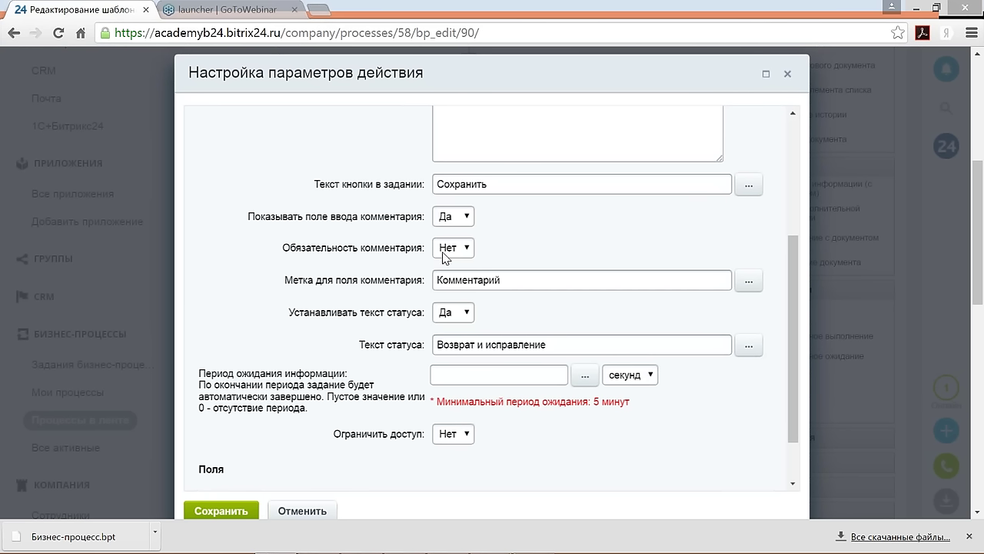
click(460, 220)
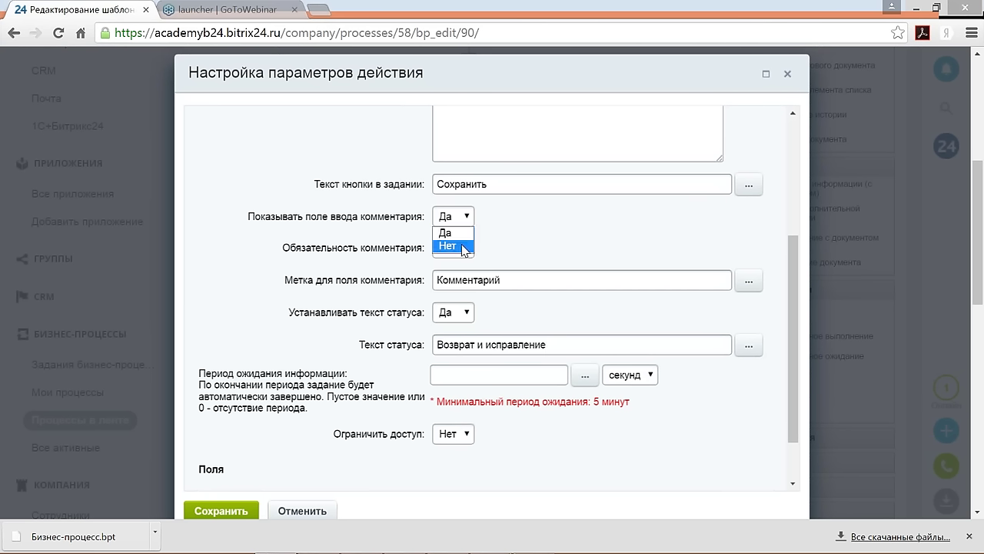
click(463, 245)
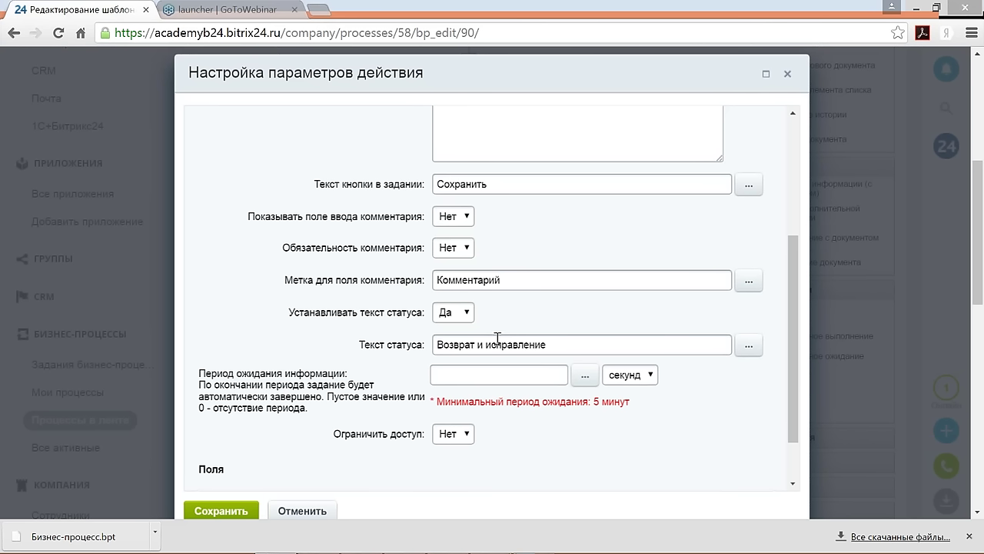
Step: Add a field to the information request named "Исправленный договор" with the code ispr_dogovor
scroll(493, 300, up, 5)
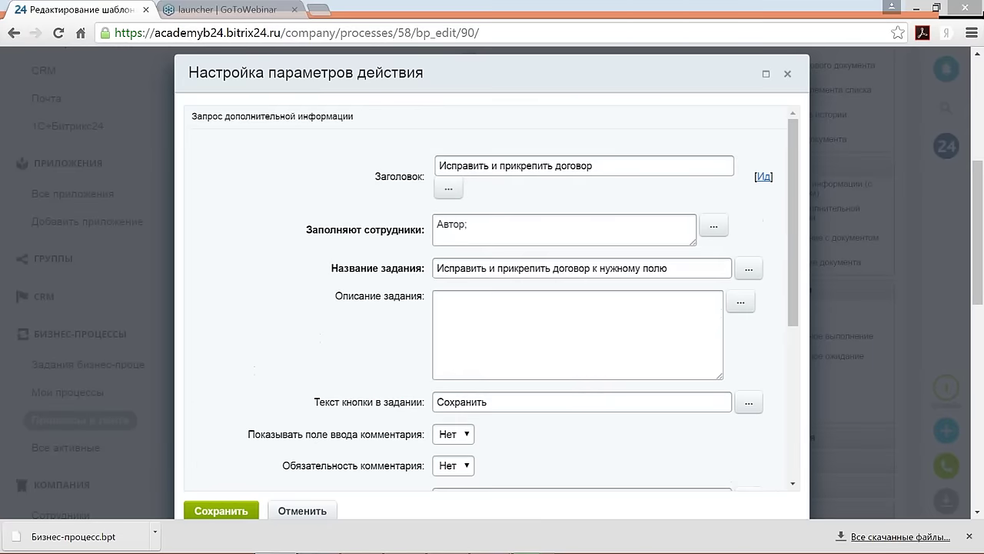
scroll(490, 301, down, 5)
scroll(551, 308, down, 5)
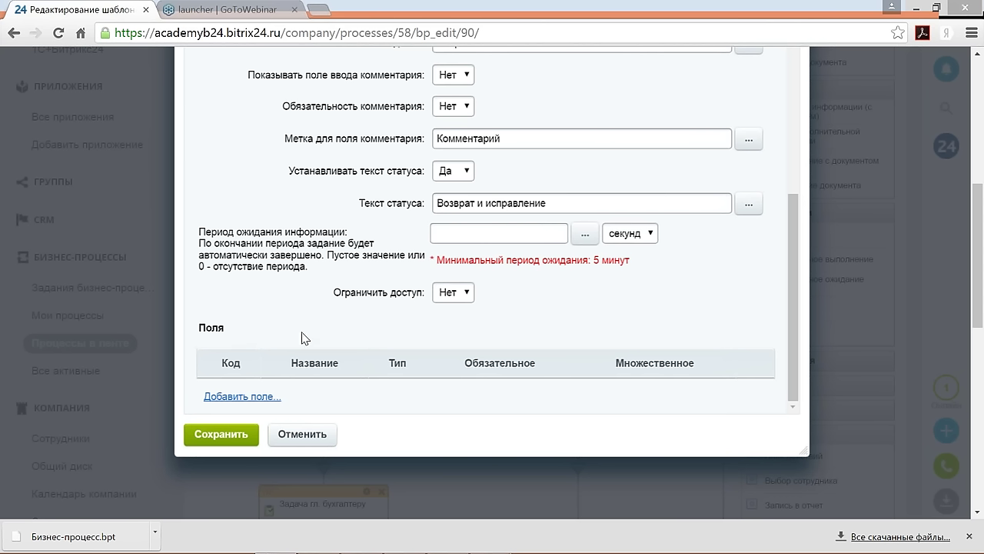
click(254, 400)
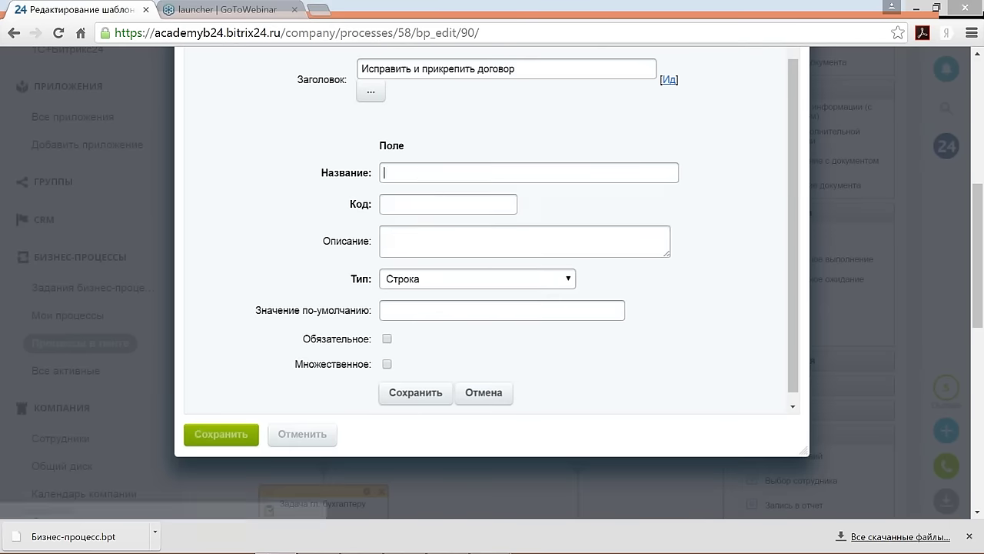
click(422, 173)
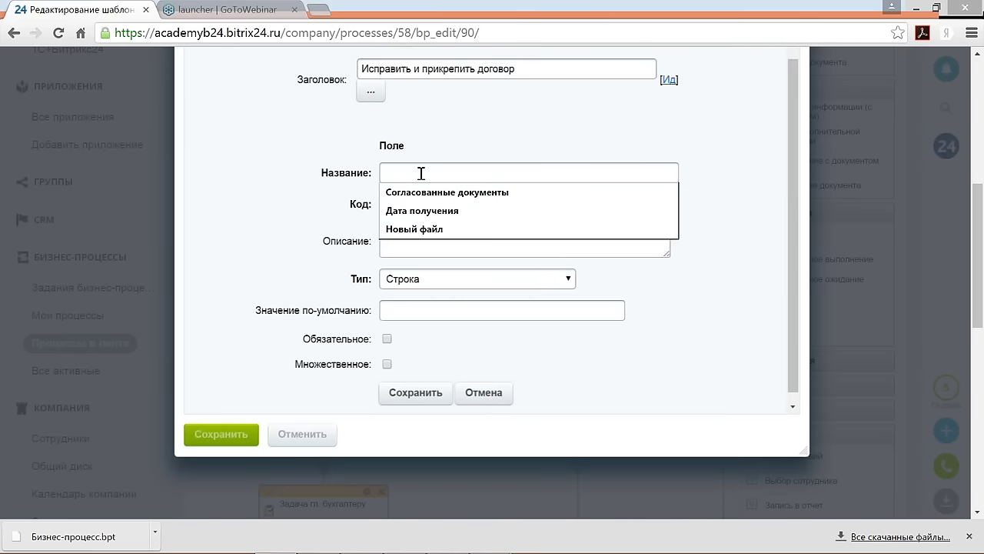
text(И)
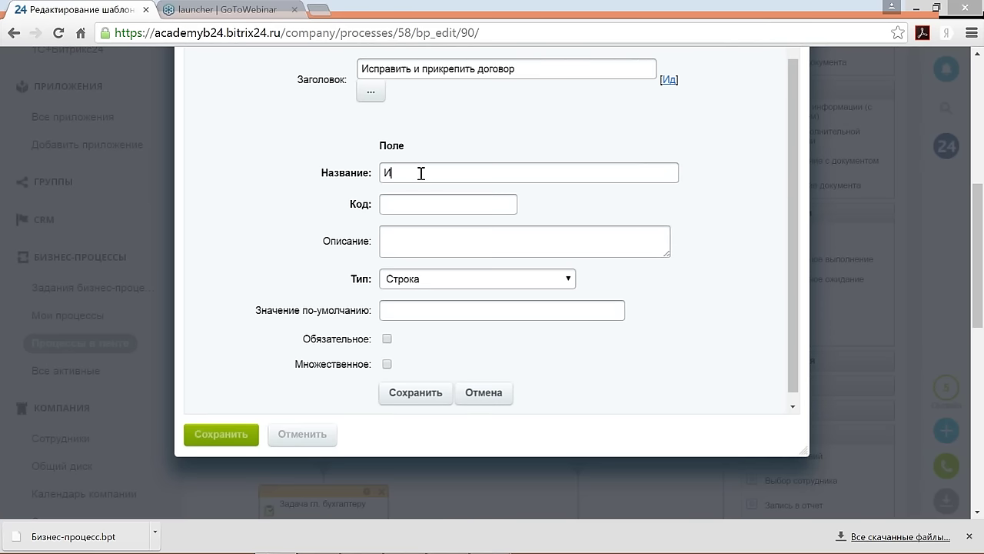
text(справленный договор)
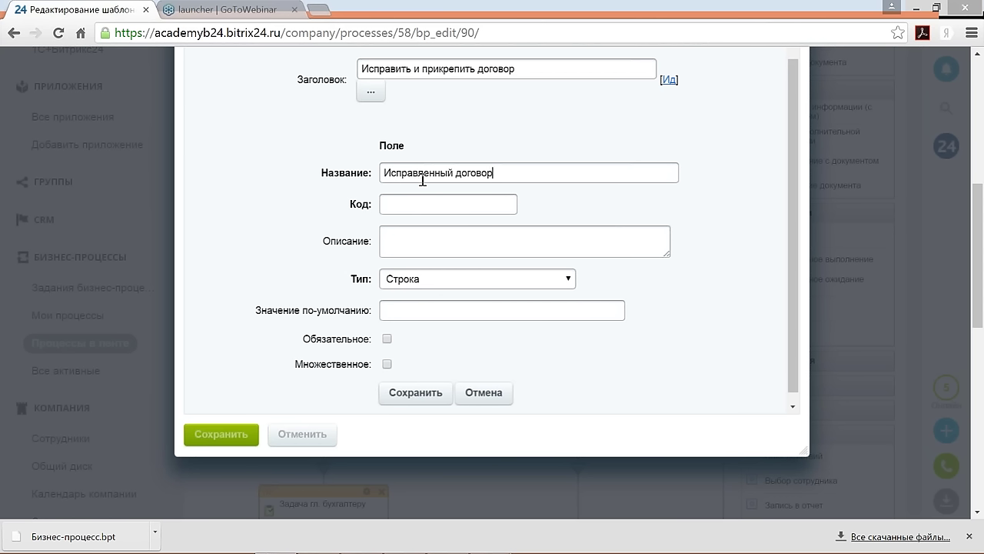
click(401, 203)
text(ispr_dogovor)
Step: Describe the field as "Файл с исправленным договором", set its type to "Файл", make it required and save it
click(425, 240)
text(A)
key(BackSpace)
text(Файл )
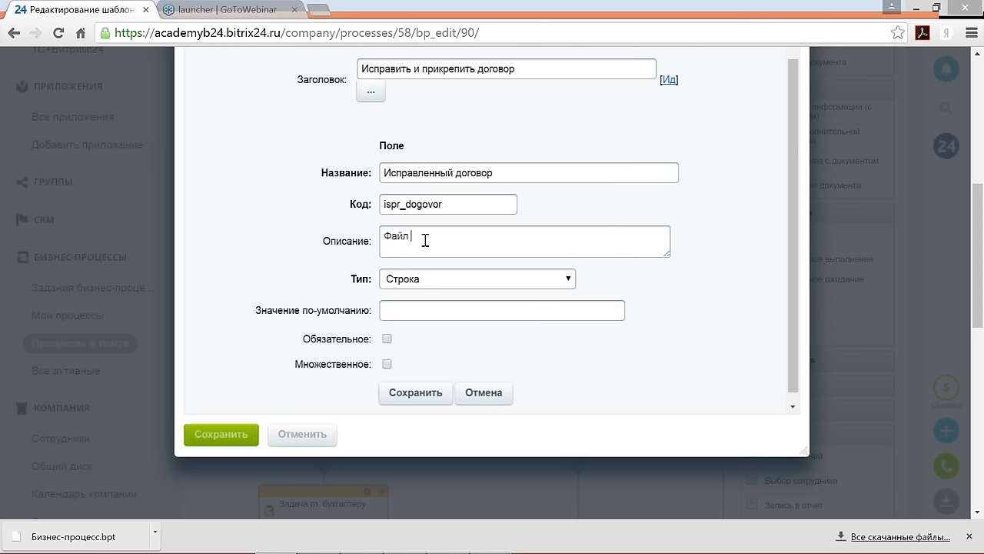
text(с исправленным договором)
click(411, 280)
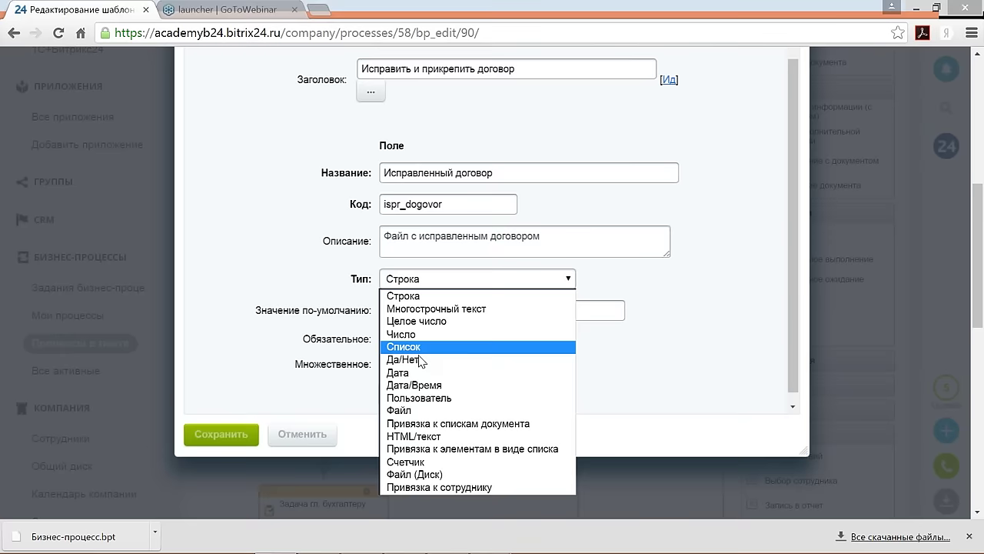
click(421, 412)
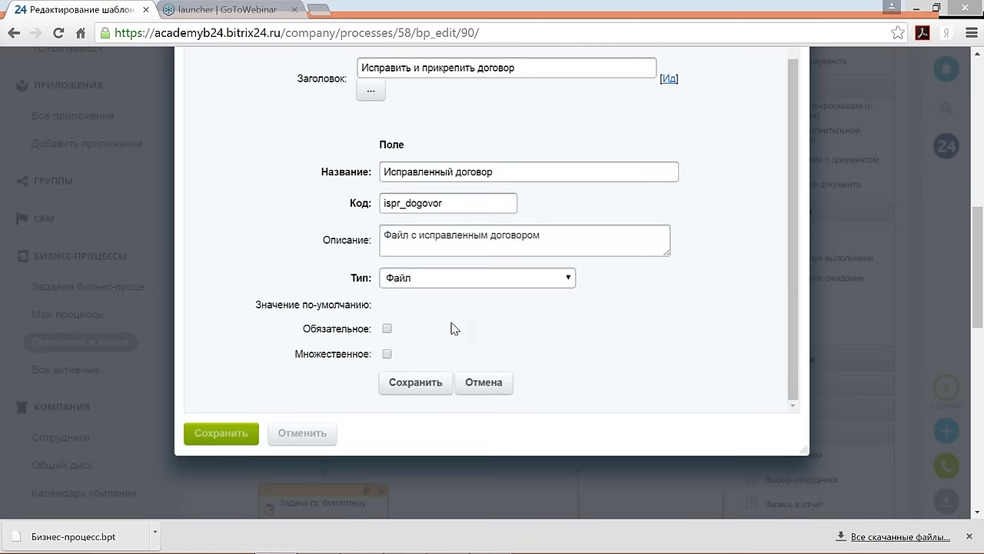
scroll(449, 315, down, 1)
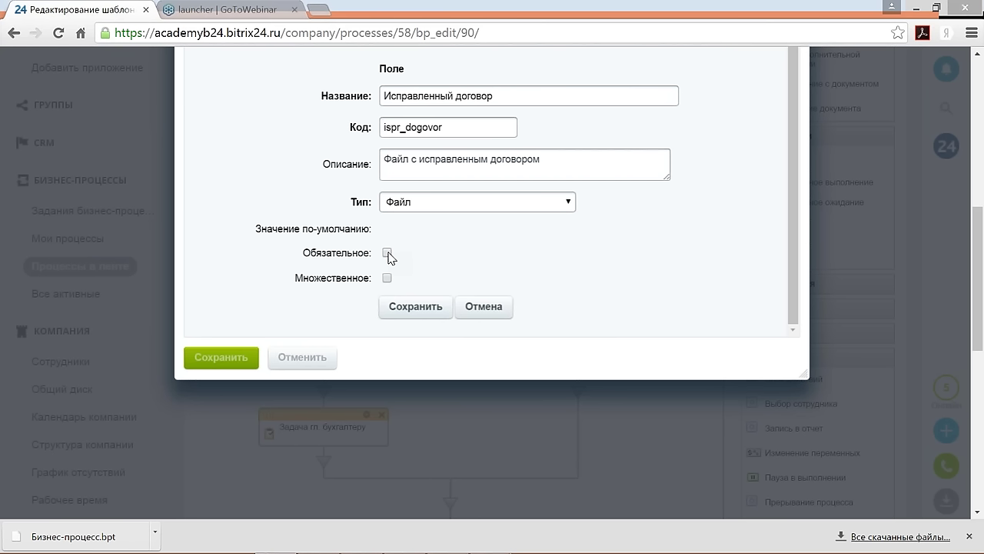
click(388, 254)
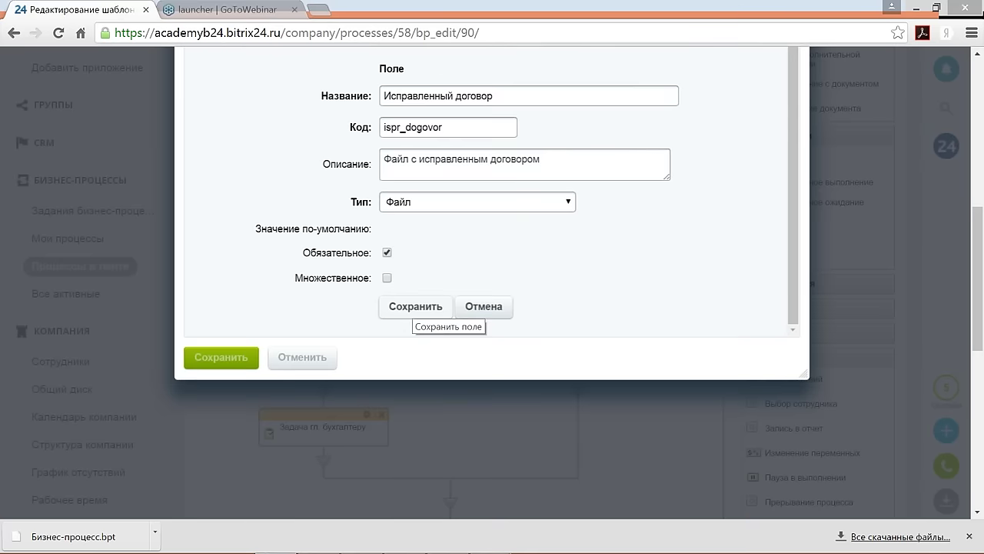
click(415, 306)
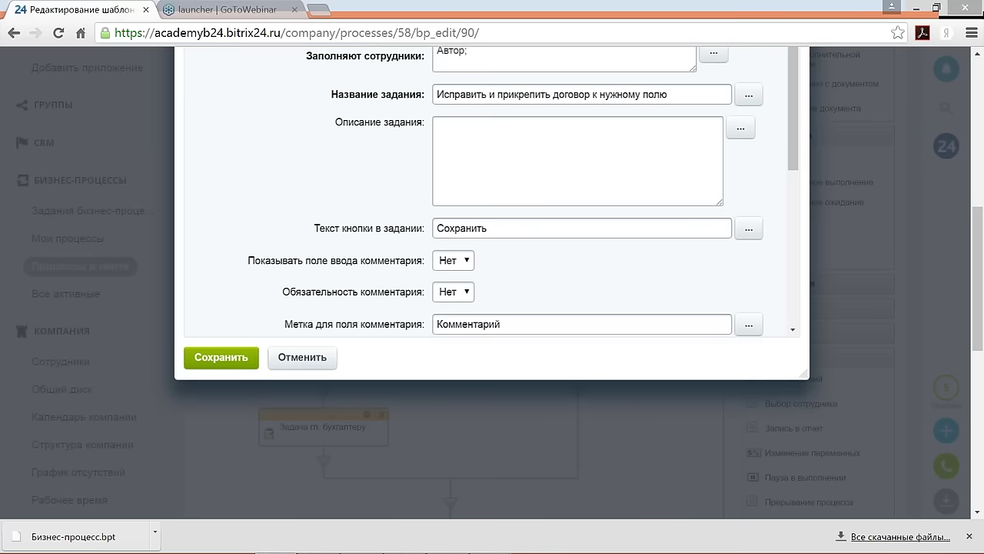
Step: Add a second request field named "Версия договора" with the code virsia_dogovora
scroll(416, 309, down, 10)
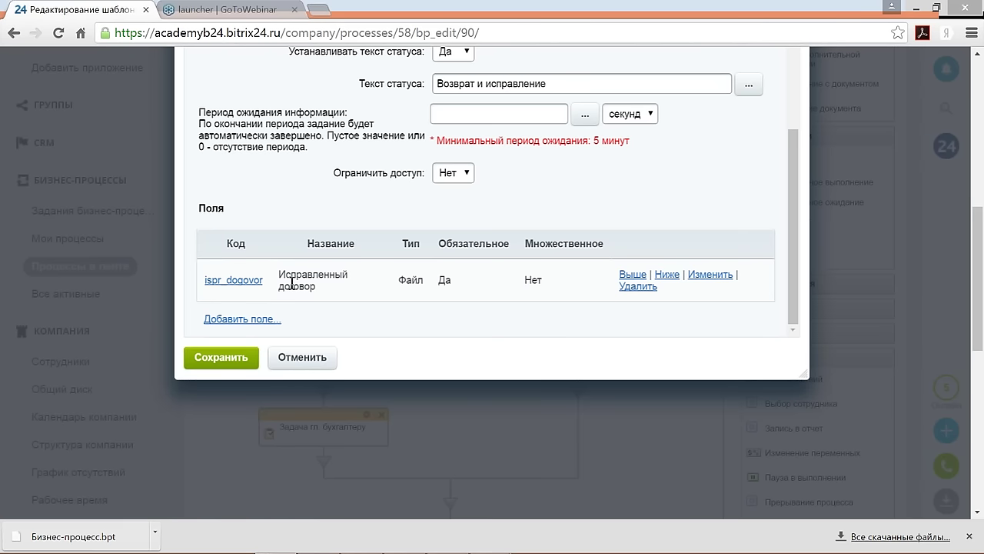
click(237, 319)
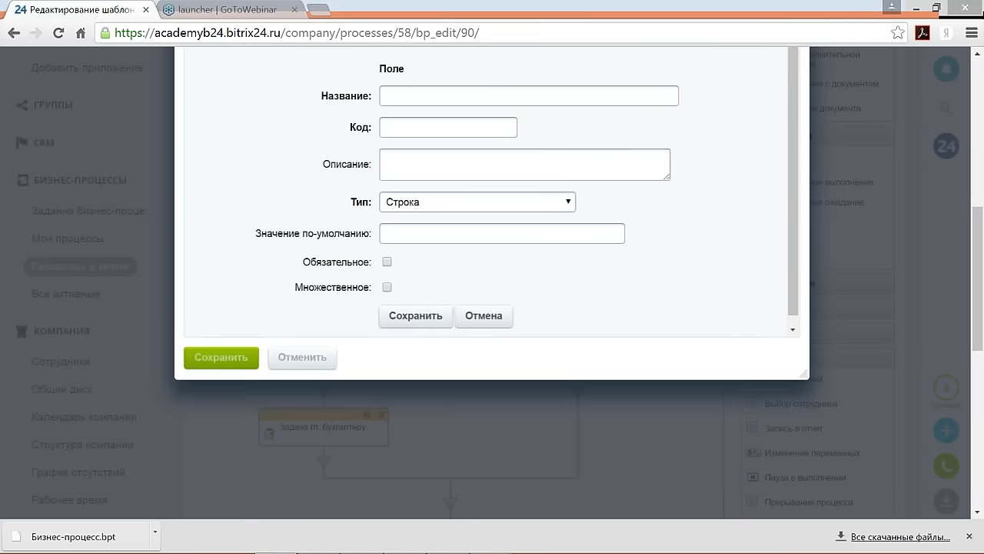
text(Версия дого)
text(вора)
click(418, 128)
text(м)
key(BackSpace)
text(virsia)
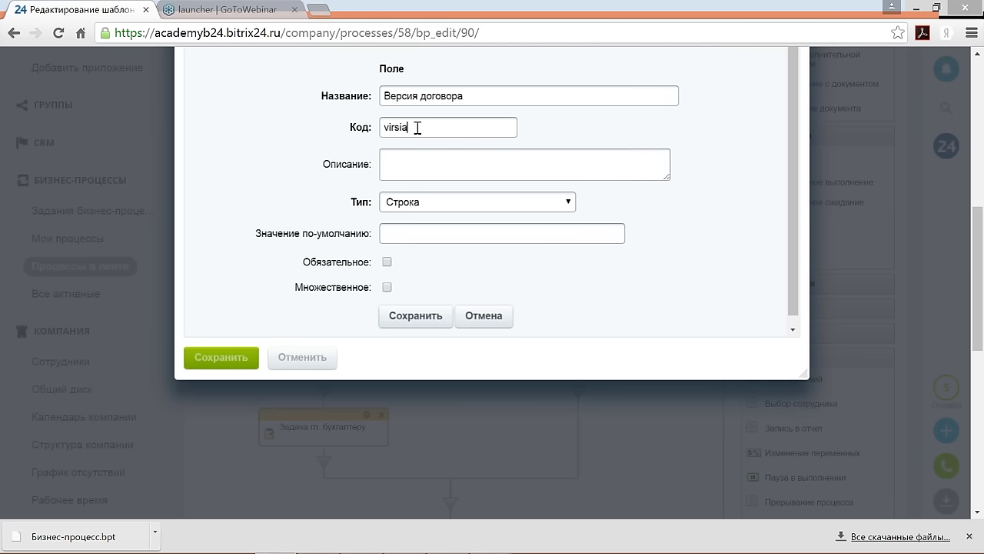
text(_dogovora)
Step: Describe the version field as "Текущая версия договора", make it required, and save both the field and the request action's settings
click(416, 164)
text(Текущая ве)
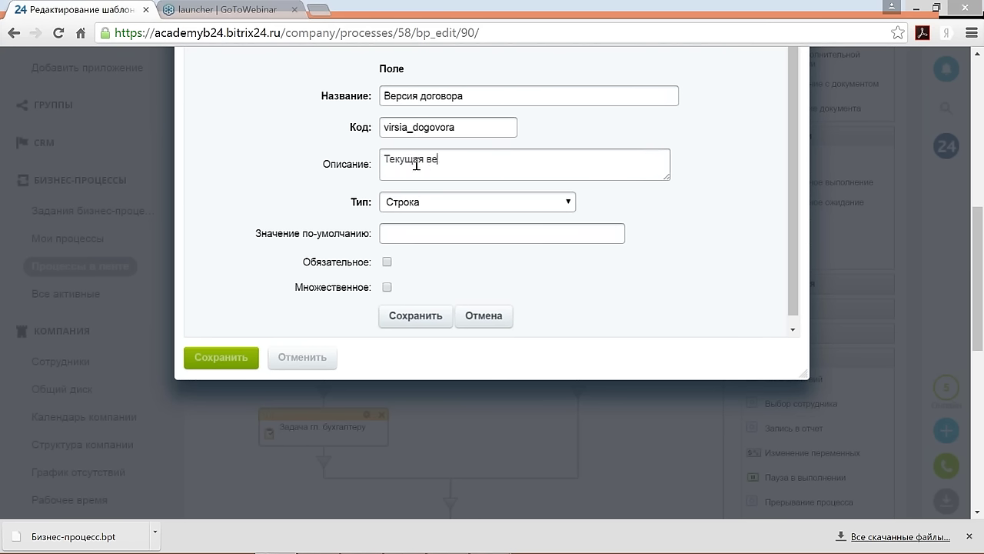
text(рсия договора)
click(389, 263)
click(415, 319)
scroll(416, 317, down, 1)
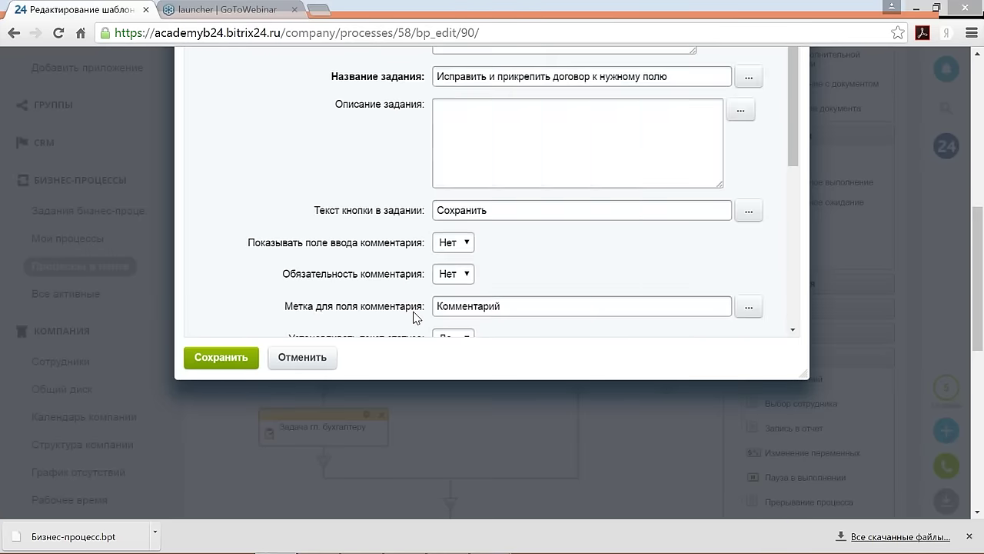
scroll(416, 317, down, 6)
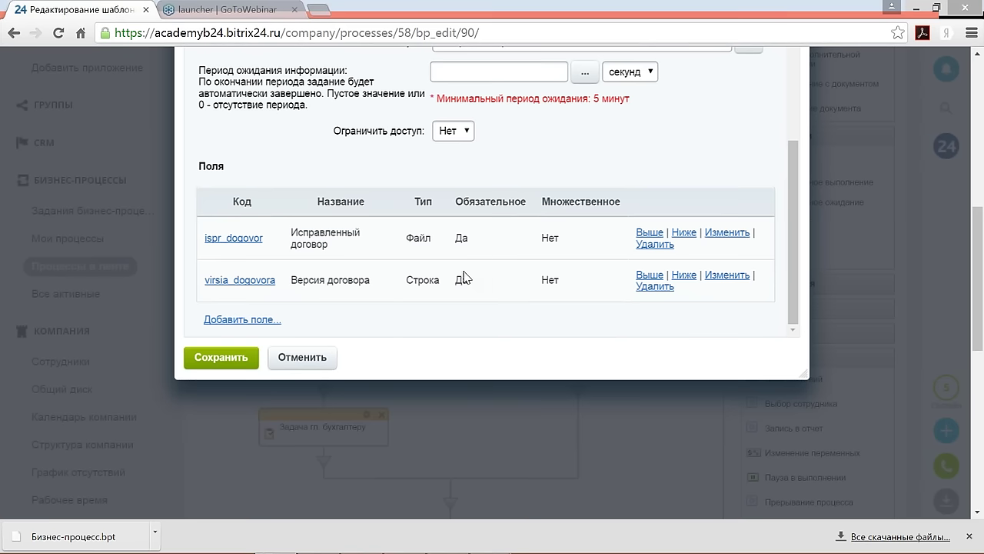
click(223, 357)
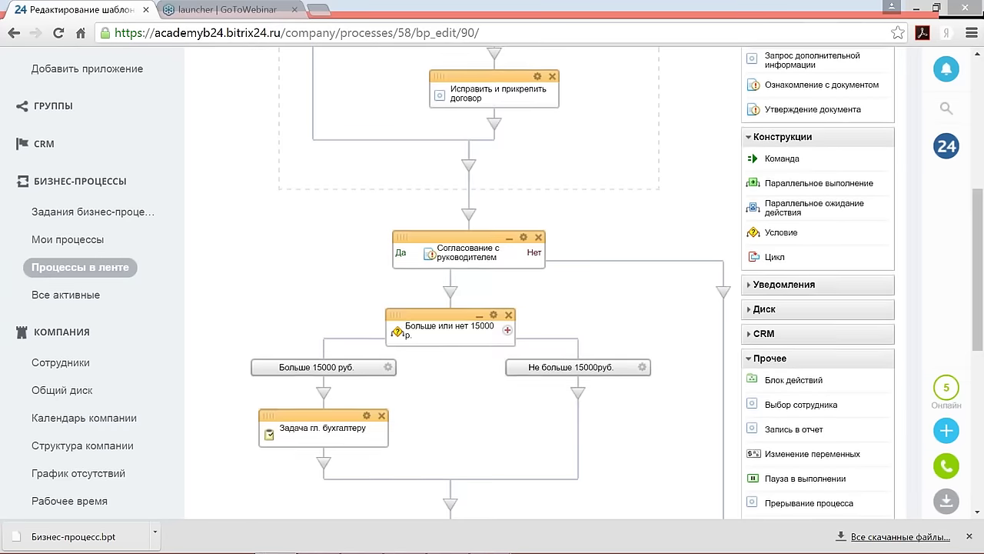
Step: Insert an "Изменение документа" action directly after "Исправить и прикрепить договор" inside the approval loop
scroll(476, 324, up, 3)
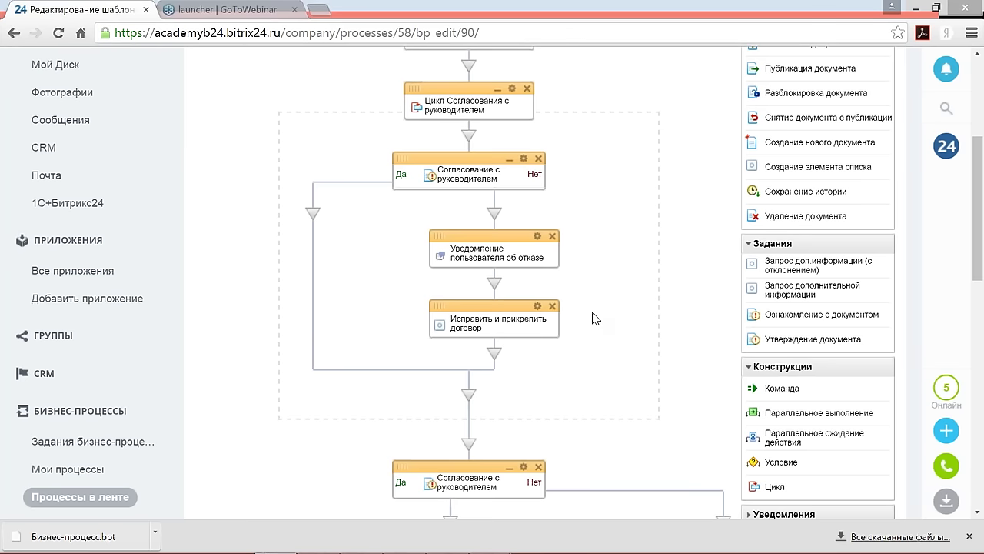
scroll(593, 316, up, 1)
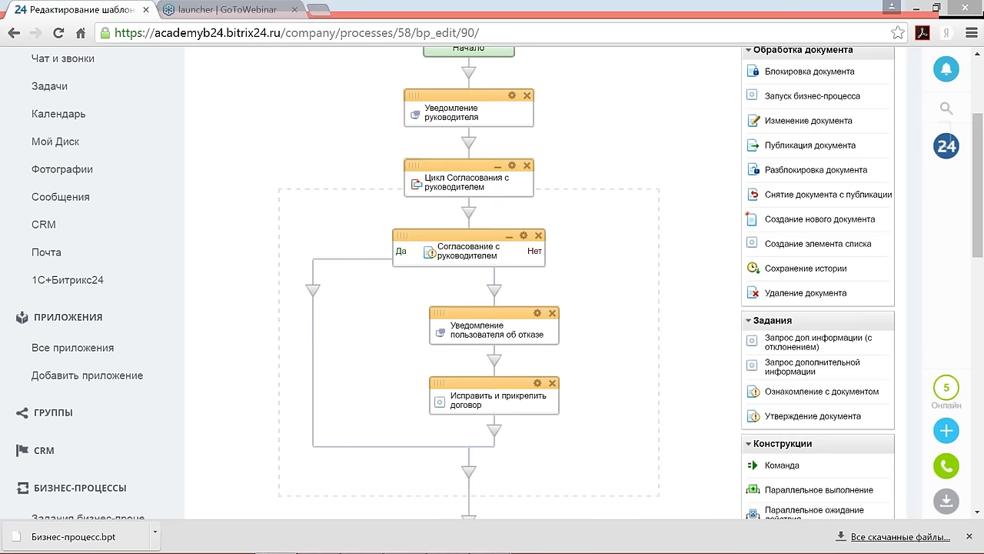
drag(808, 120, 499, 430)
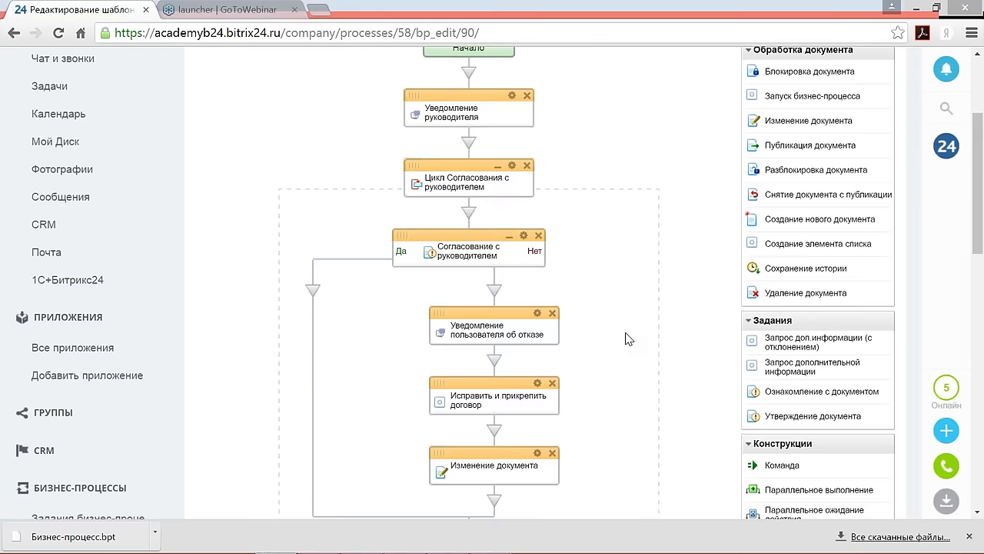
Step: Open the settings of the new document change action and title it "Помещение данных в документ"
scroll(627, 338, down, 4)
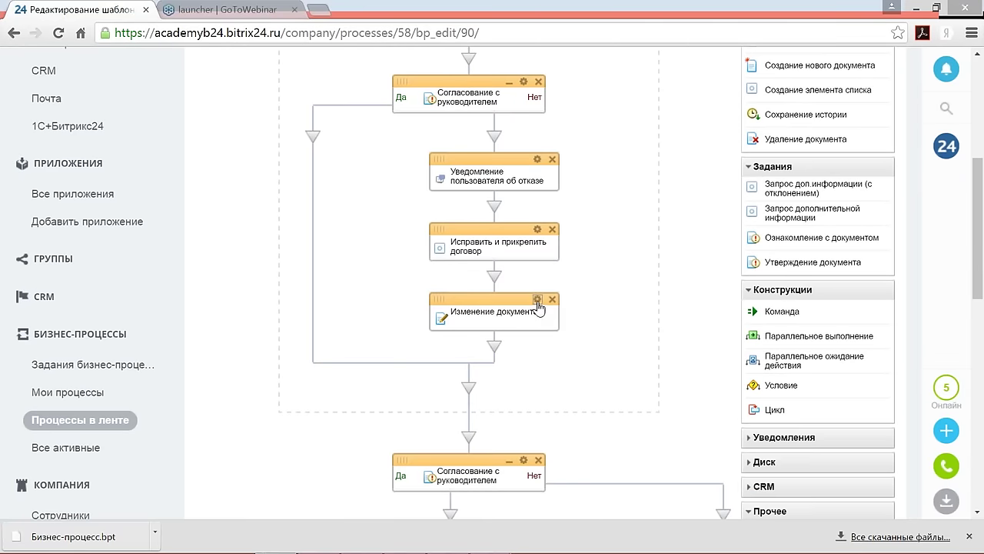
click(537, 306)
drag(545, 165, 427, 158)
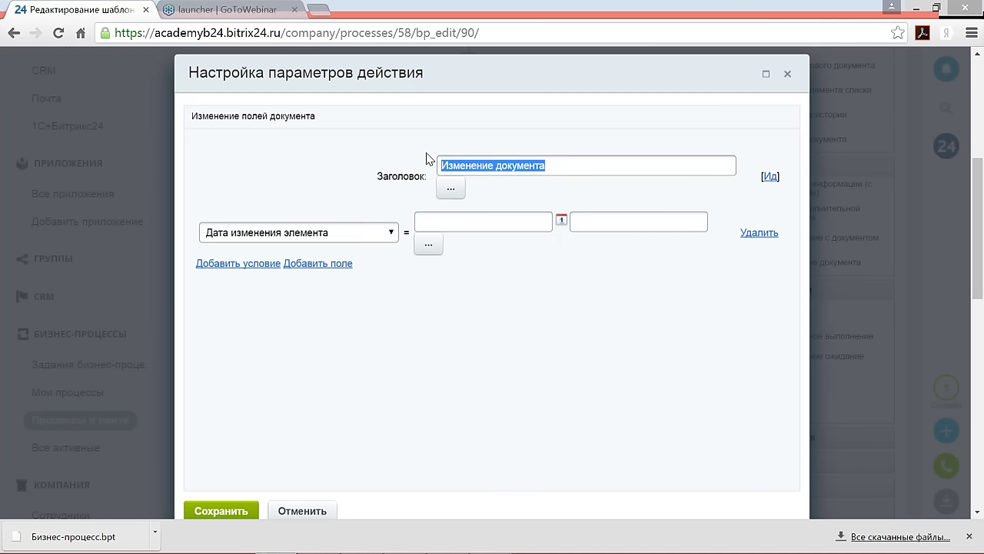
text(П)
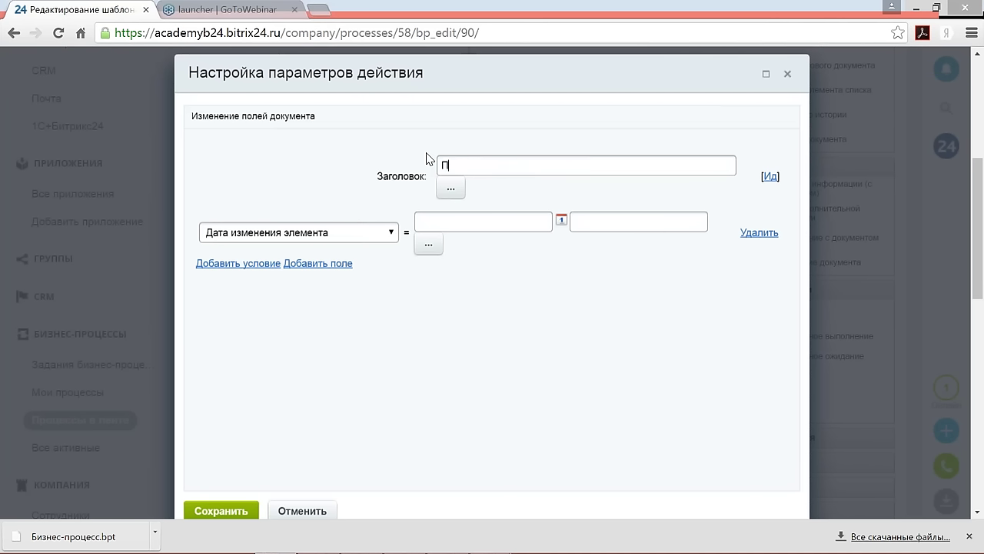
text(омещение данных в документ)
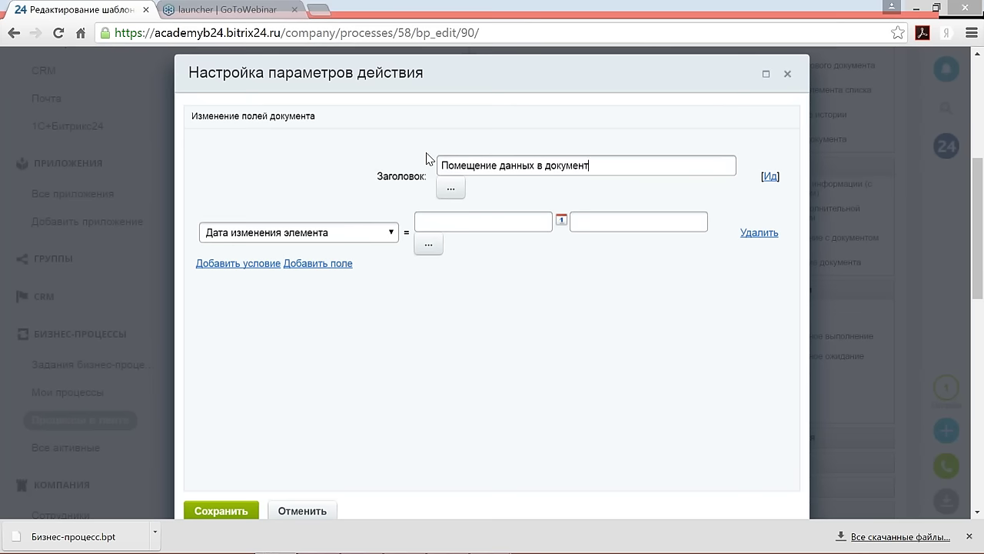
Step: Set the document field "Электронная версия" to the value of the variable "Исправленный договор"
click(343, 239)
drag(398, 282, 398, 358)
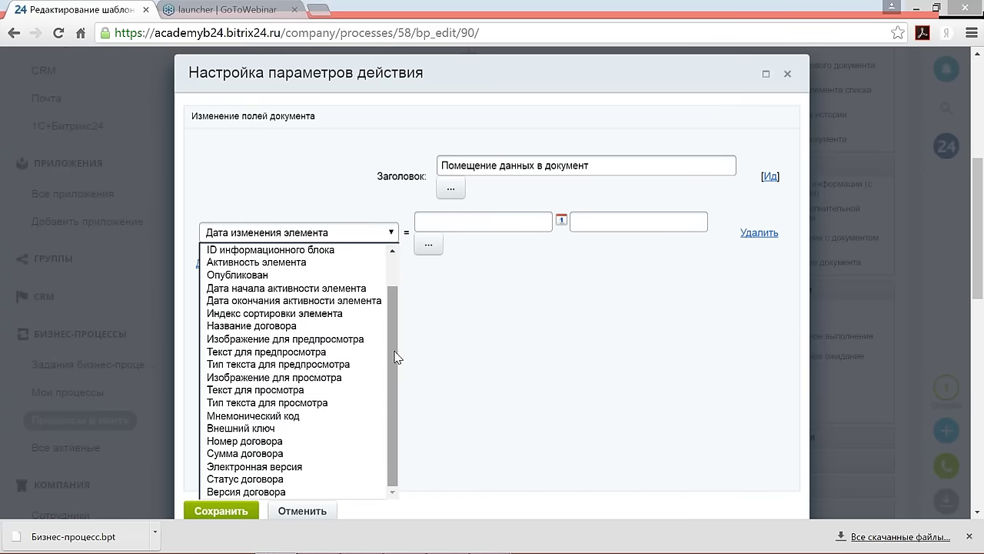
click(309, 467)
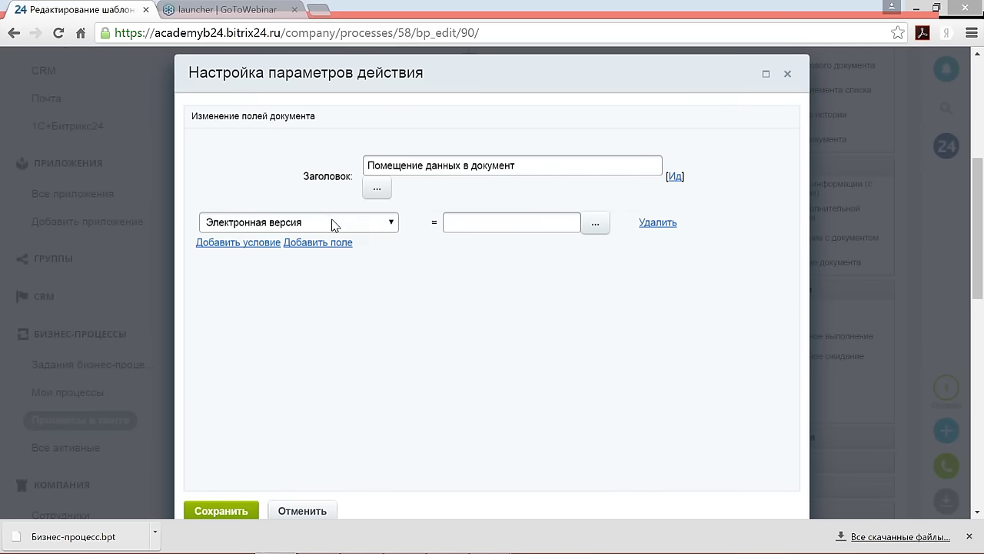
click(596, 227)
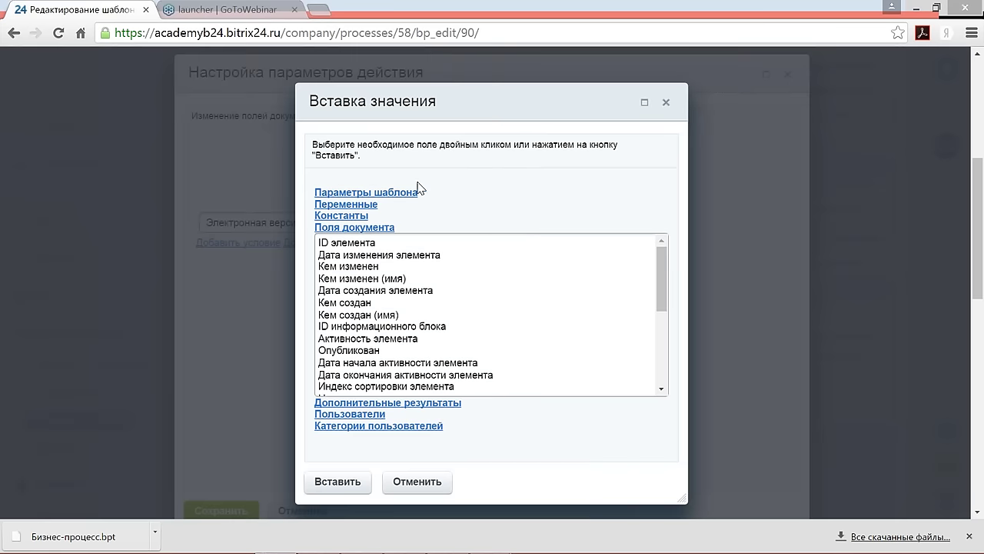
click(367, 206)
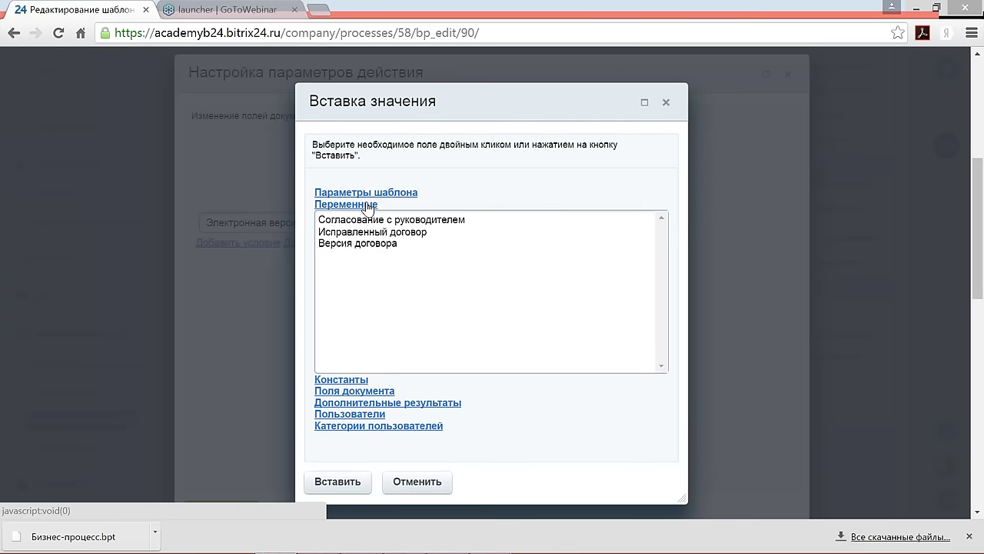
click(408, 233)
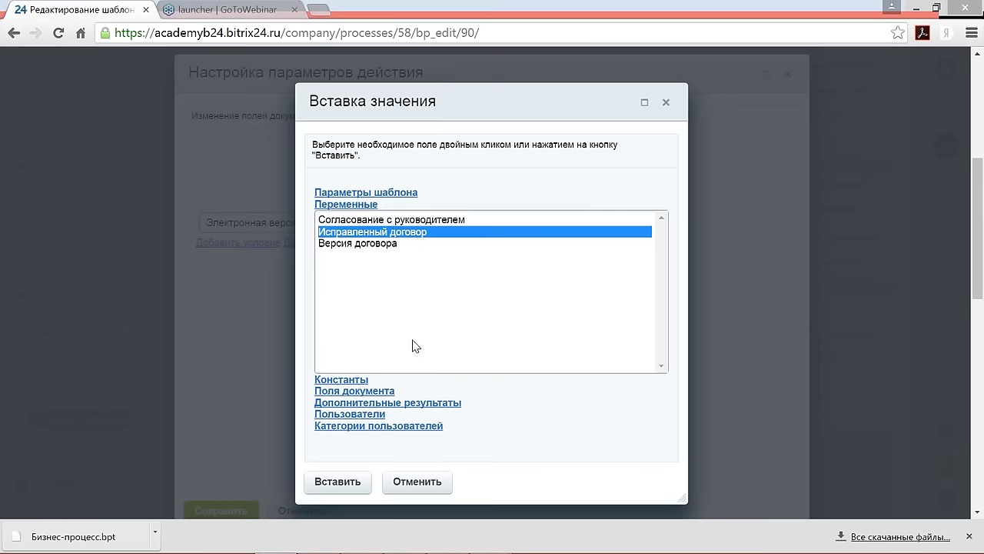
click(338, 481)
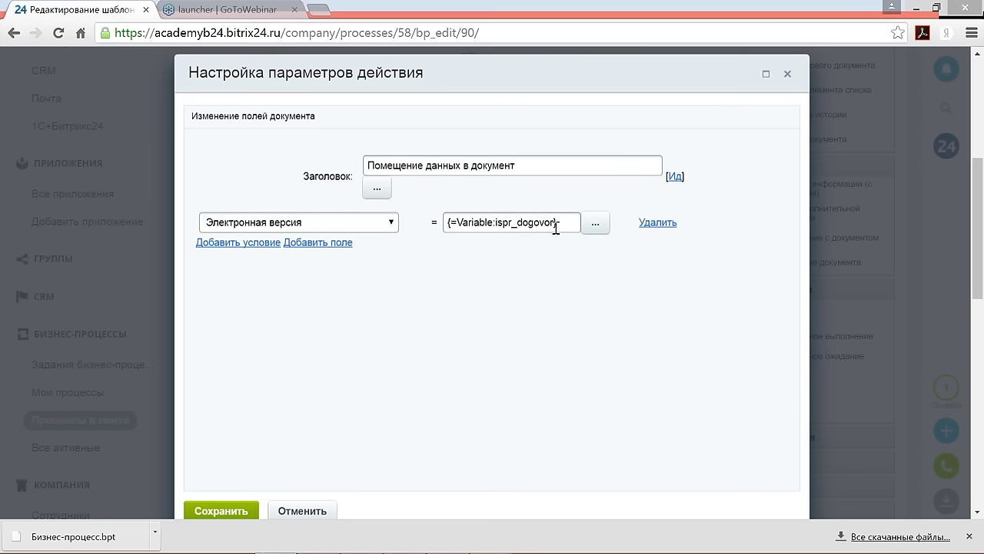
Step: Add the document field "Версия договора" with the value of the variable "Версия договора" and save the document change action's settings
click(236, 245)
click(341, 260)
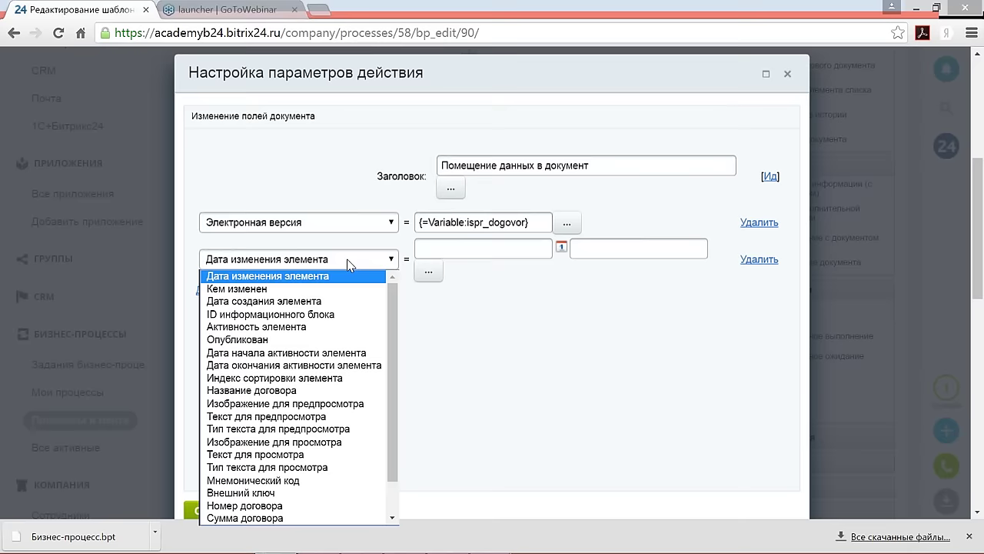
drag(395, 321, 389, 383)
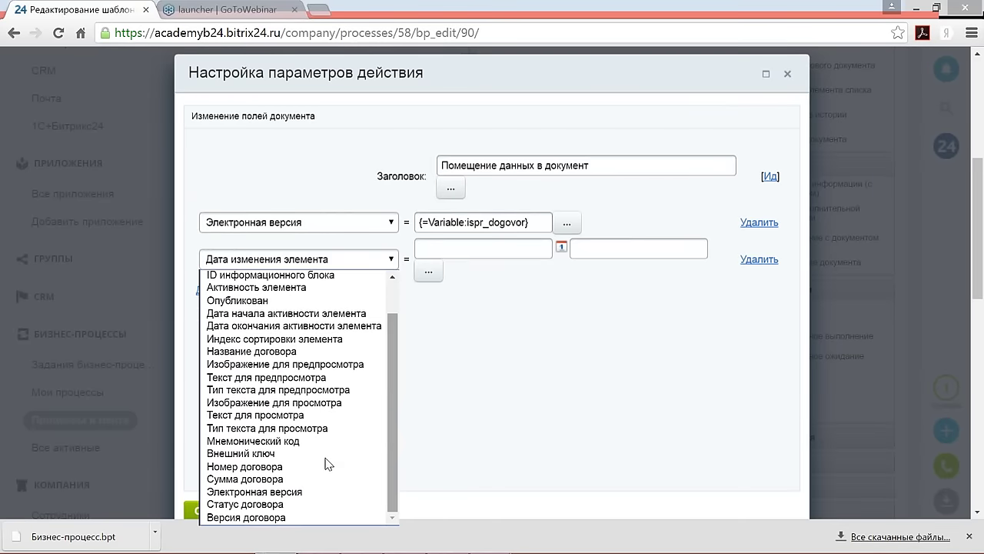
click(281, 517)
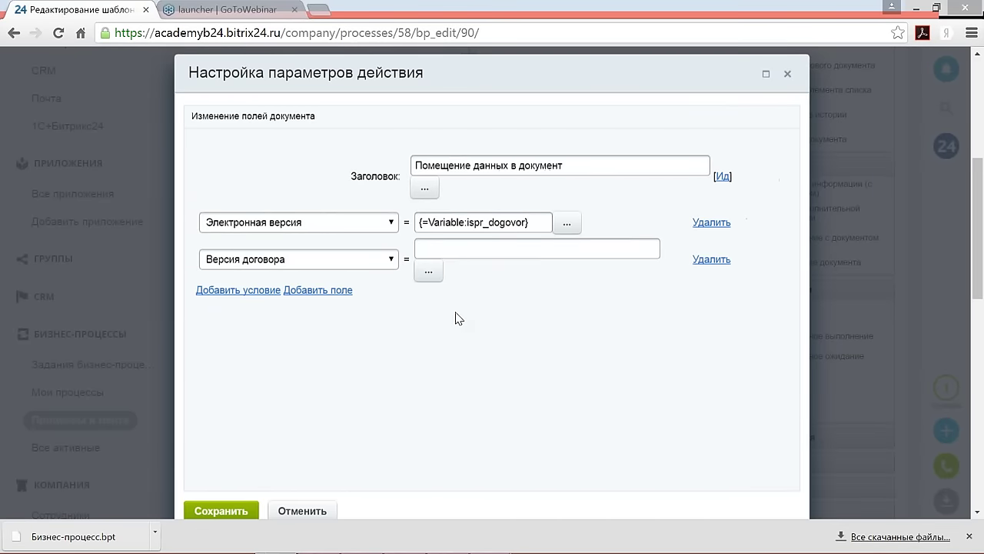
click(430, 274)
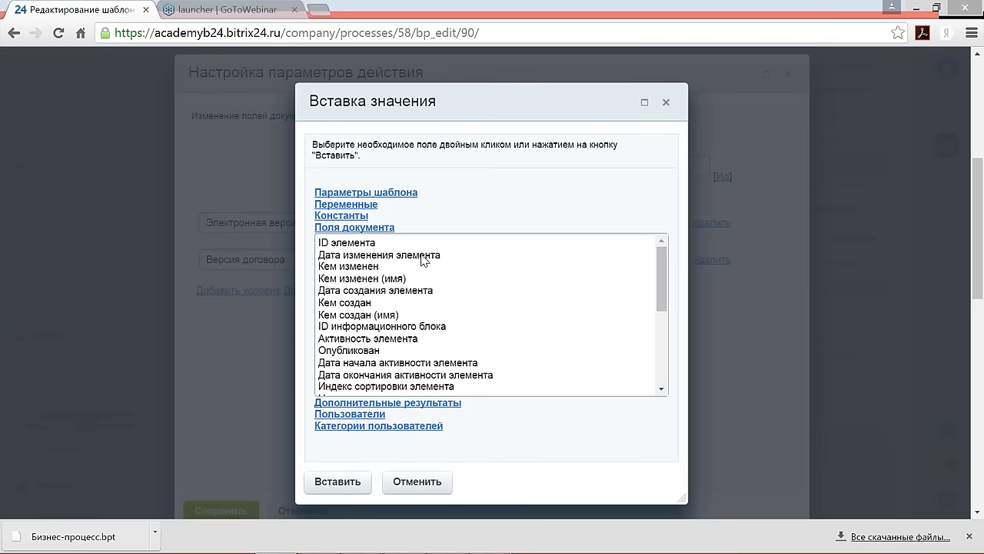
click(371, 206)
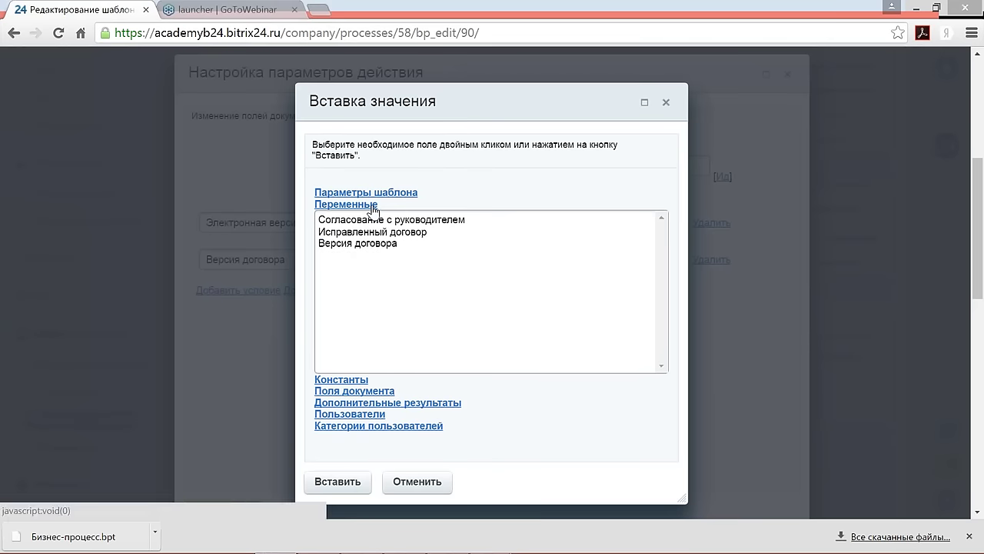
click(376, 246)
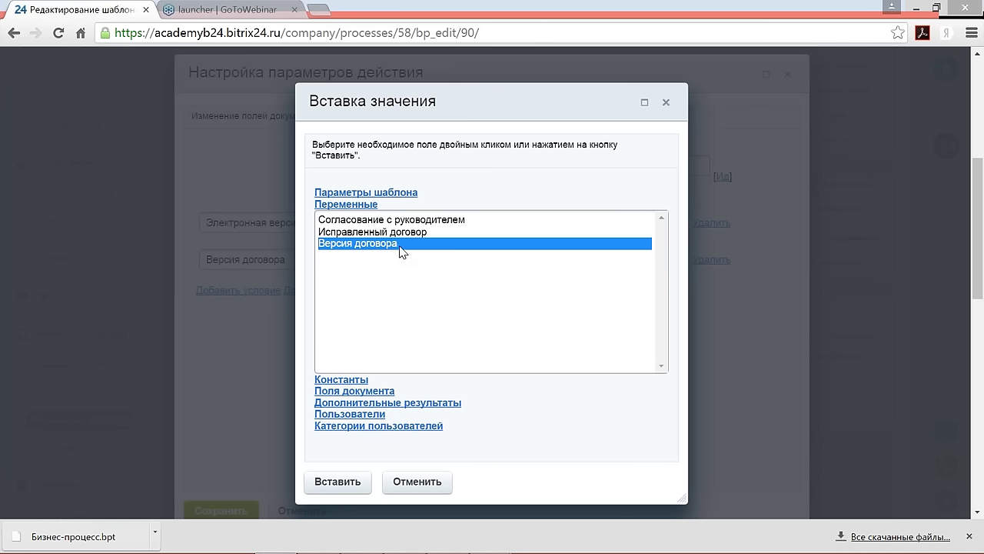
click(346, 483)
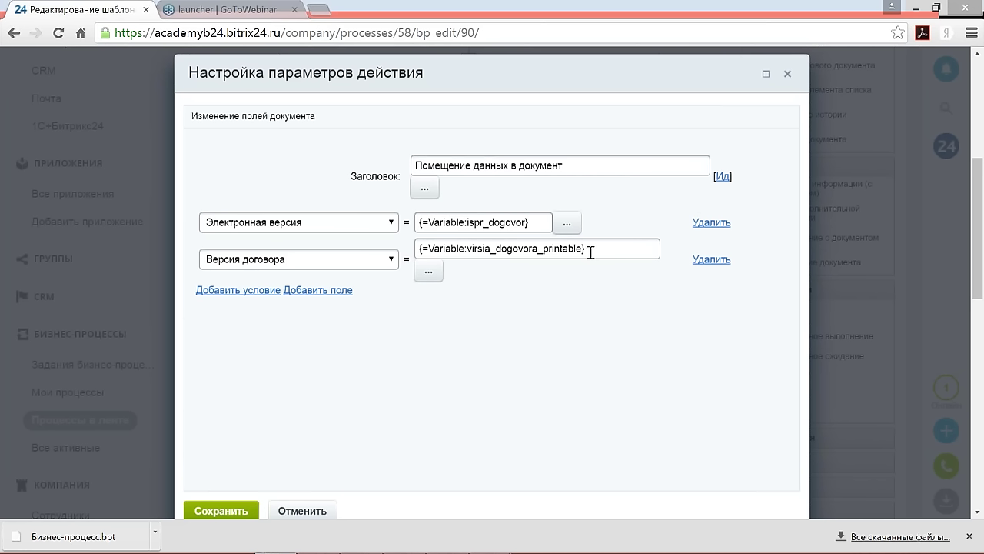
click(244, 511)
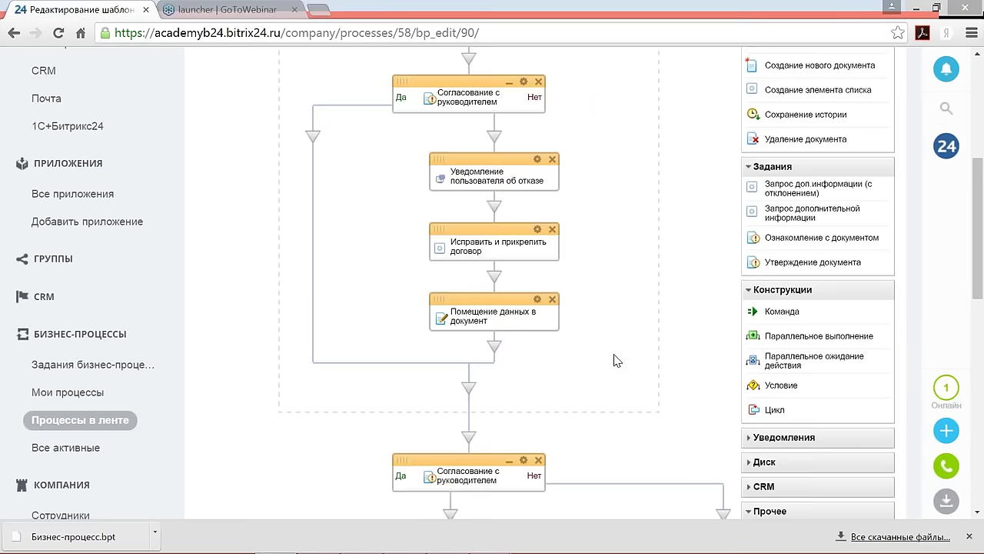
Step: Insert an "Изменение переменных" action directly after "Помещение данных в документ" inside the approval loop
scroll(615, 360, down, 3)
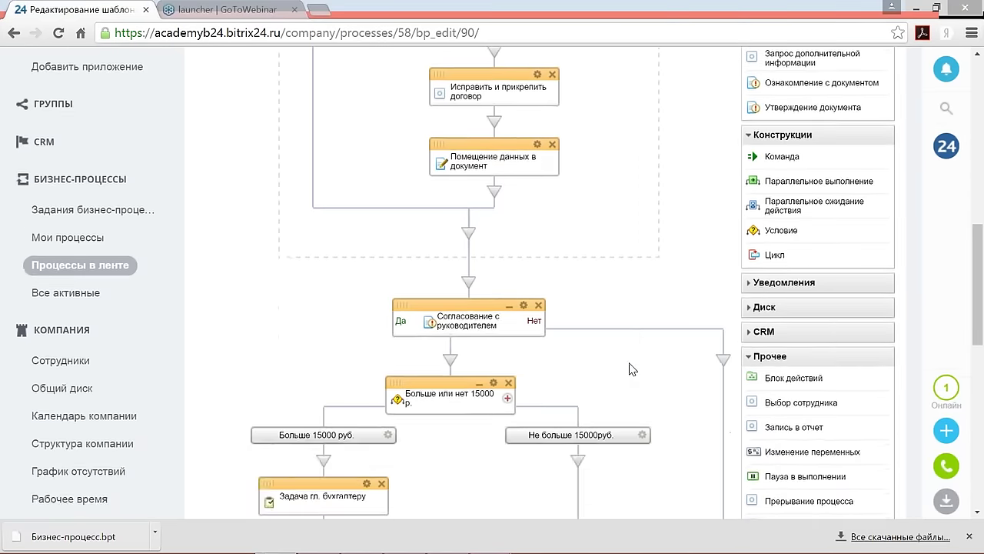
scroll(633, 368, down, 3)
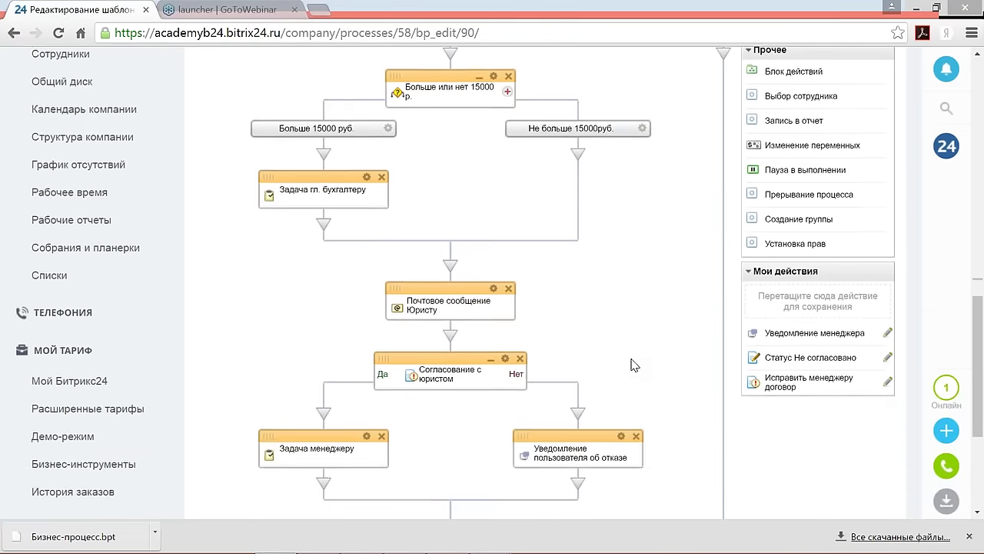
scroll(637, 362, up, 1)
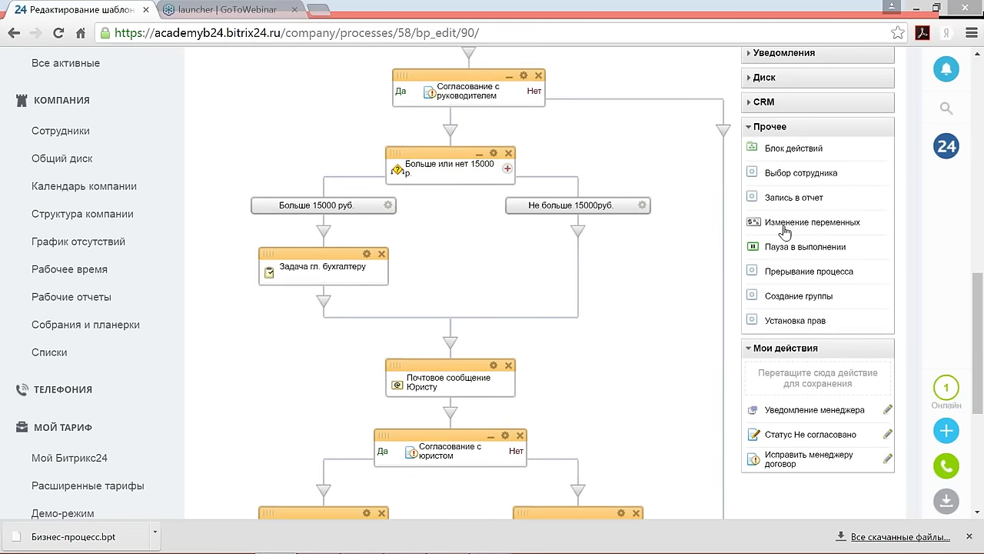
drag(784, 231, 495, 376)
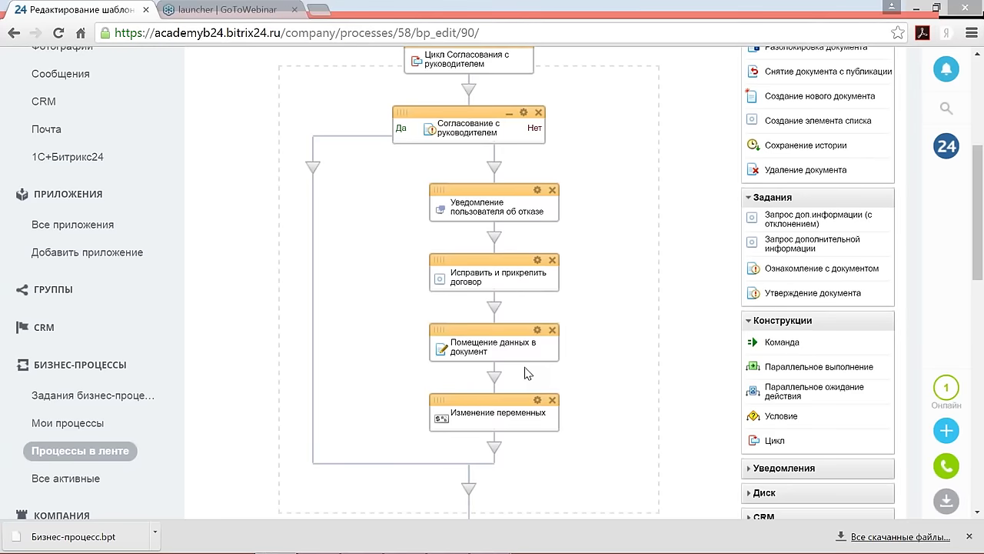
Step: Open the settings of the new variable change action and title it "Согласование с руководителем - Нет"
click(537, 400)
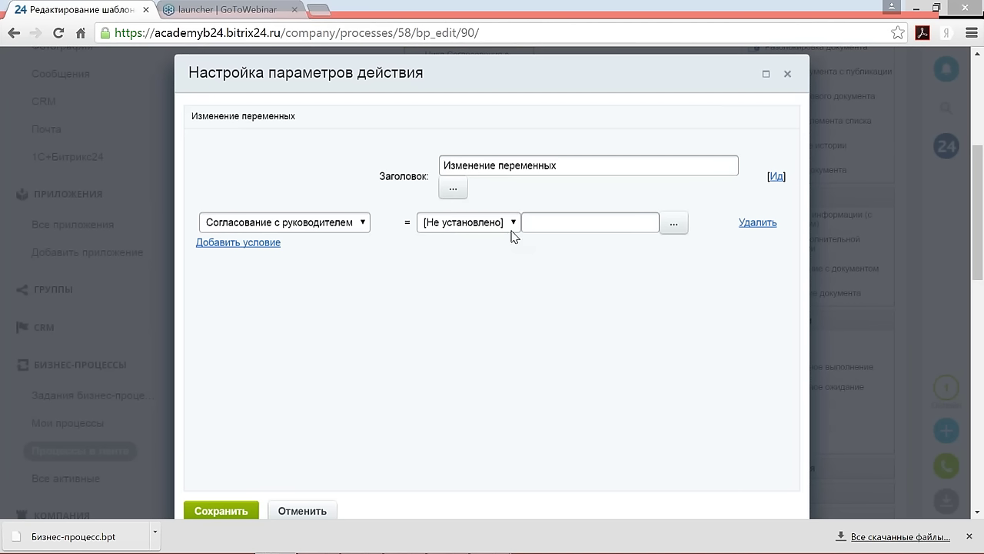
drag(573, 167, 422, 157)
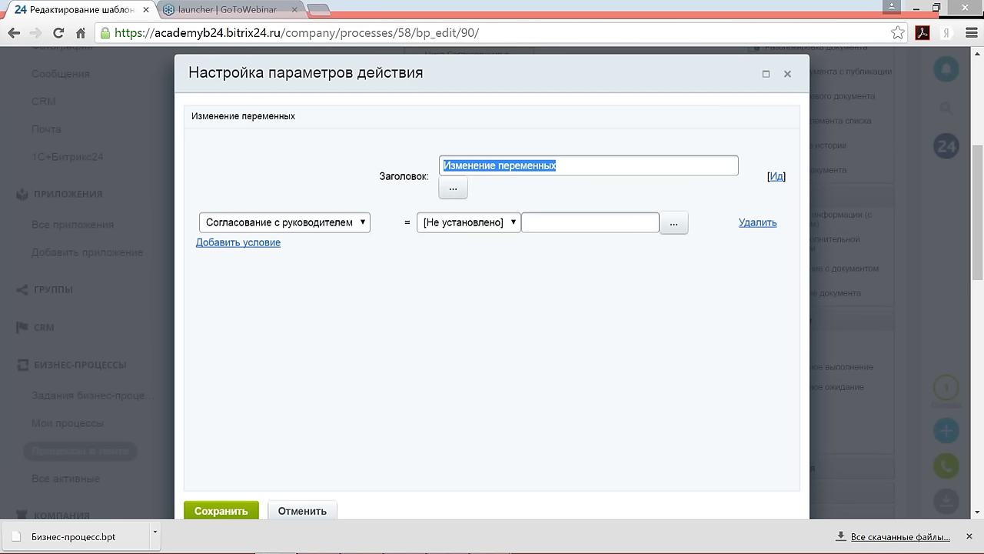
text(Со)
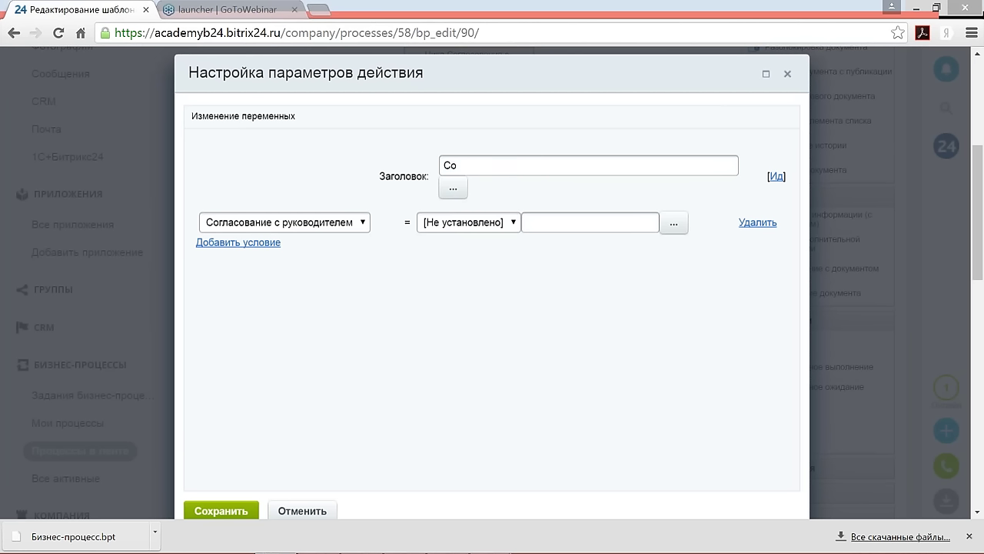
text(гласование с рководителем)
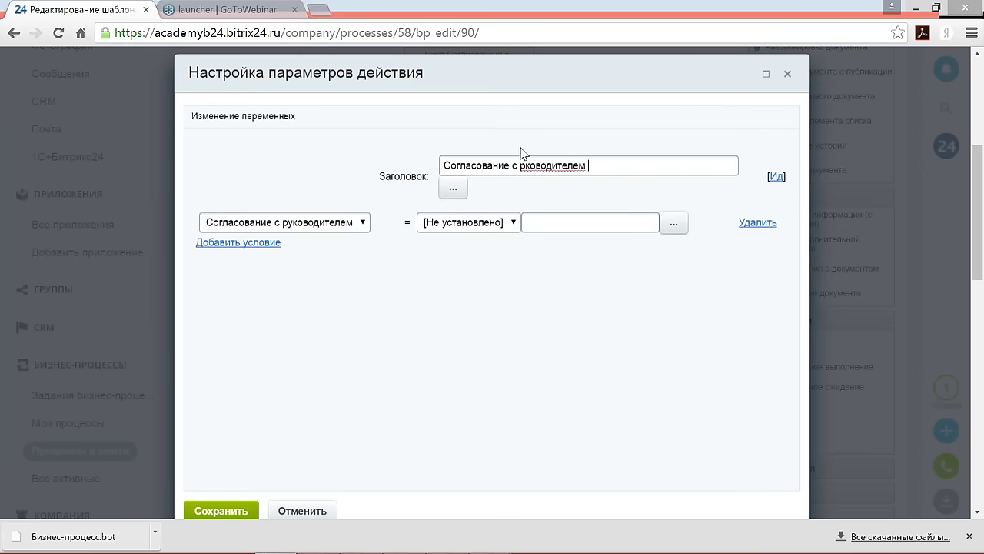
right_click(552, 166)
click(570, 178)
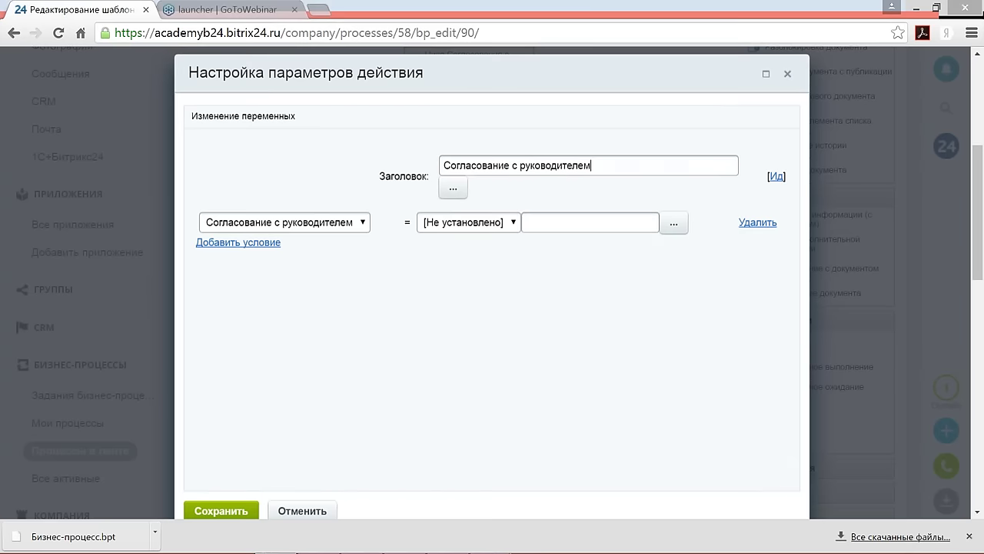
text(- Нет)
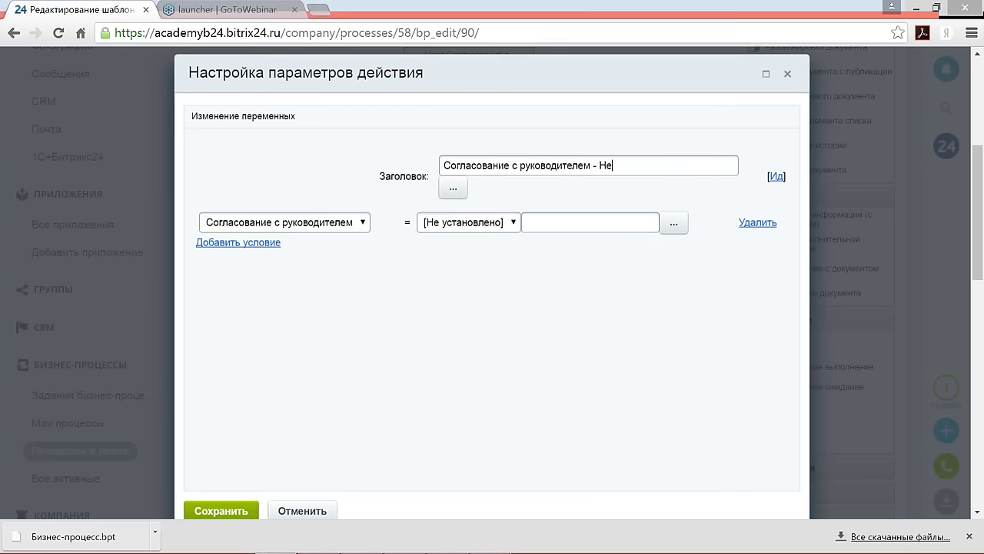
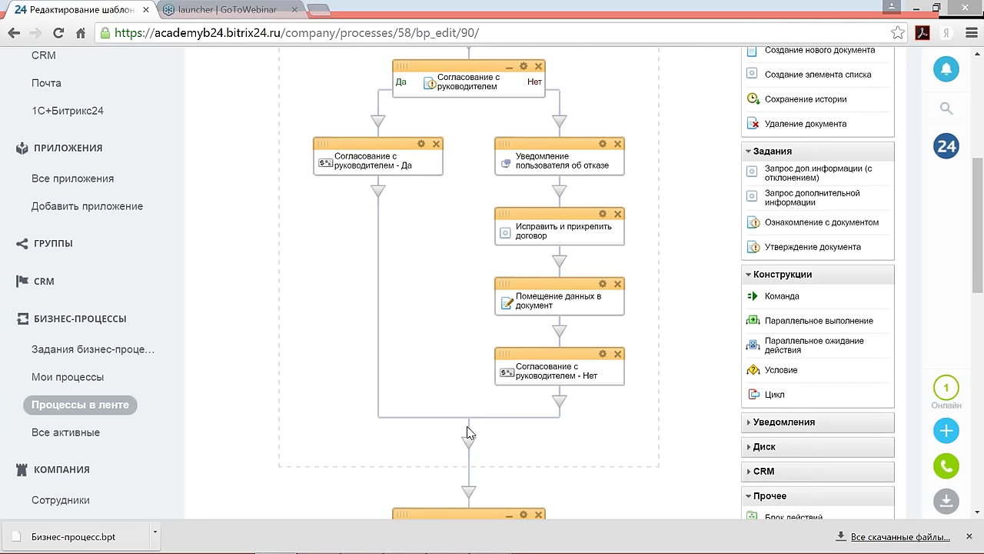
Step: Move the condition "Больше или нет 15000 р." out of the old manager approval to directly after the loop
scroll(472, 421, down, 4)
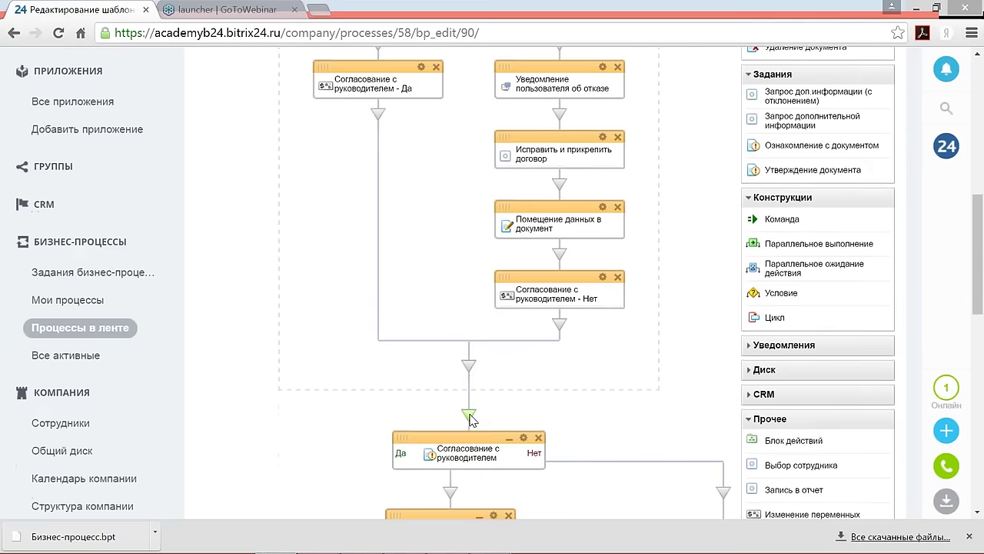
scroll(486, 360, down, 2)
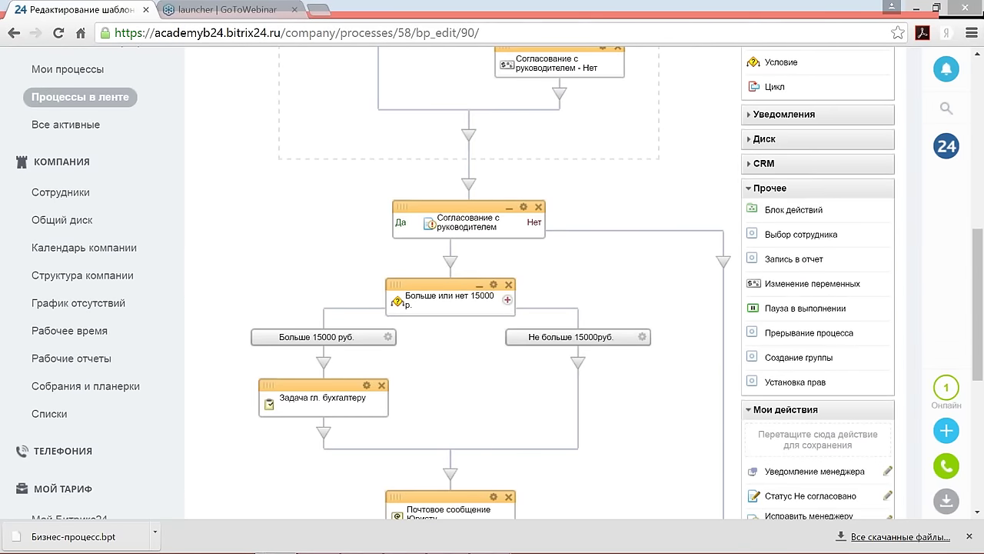
scroll(384, 154, up, 6)
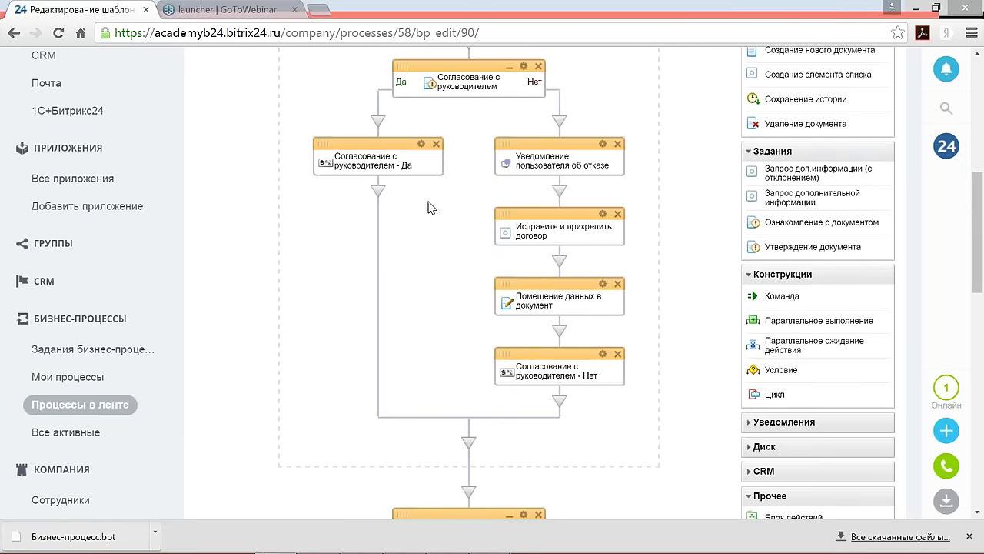
scroll(430, 208, down, 6)
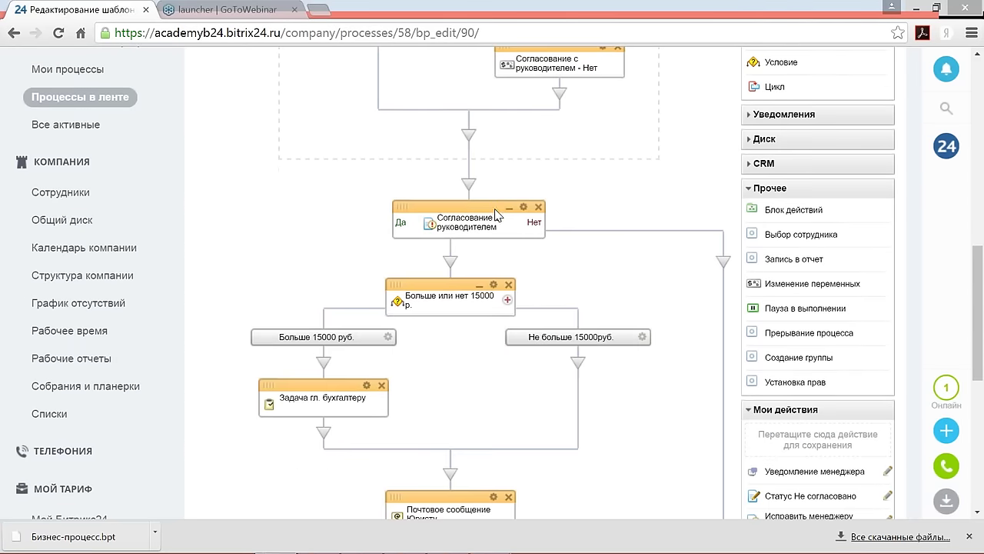
scroll(497, 215, down, 1)
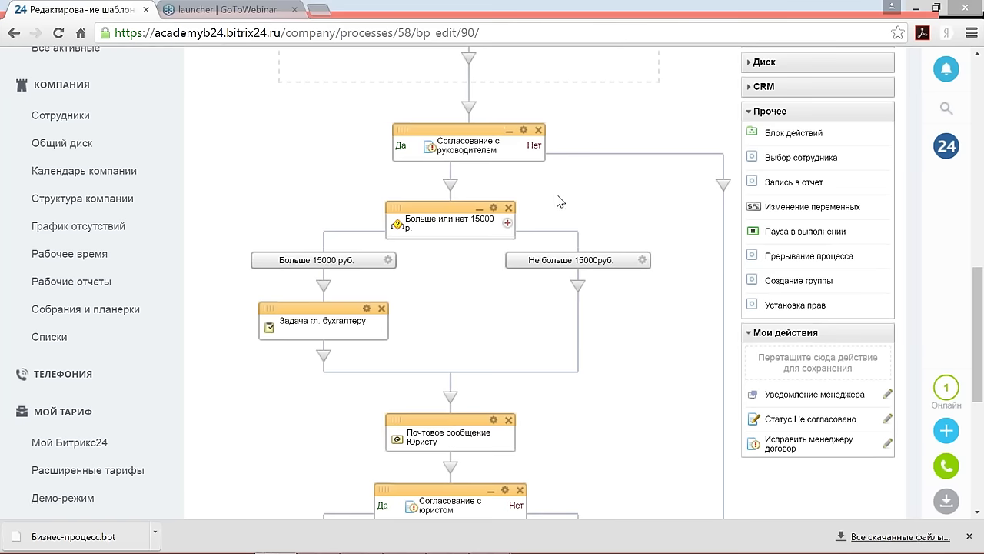
scroll(568, 217, up, 1)
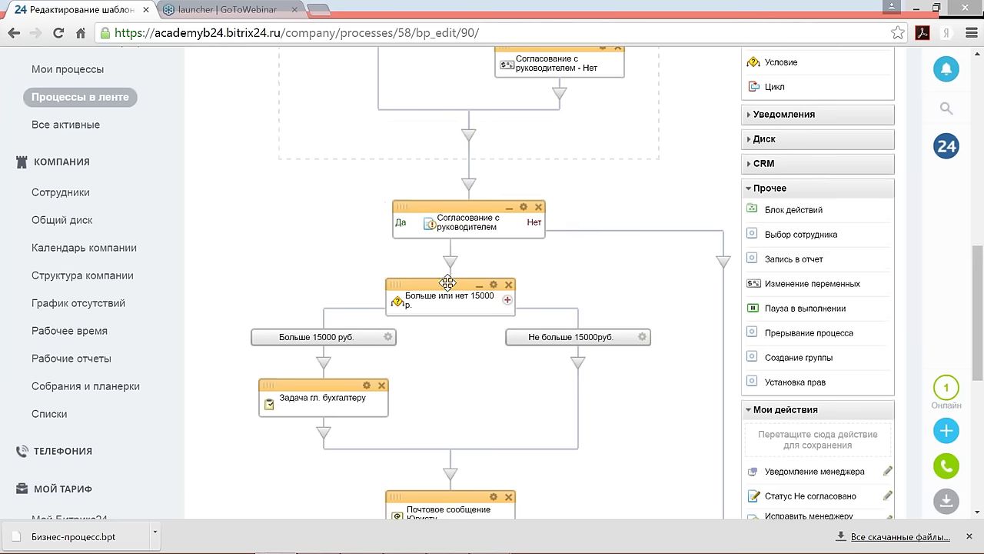
drag(447, 283, 469, 185)
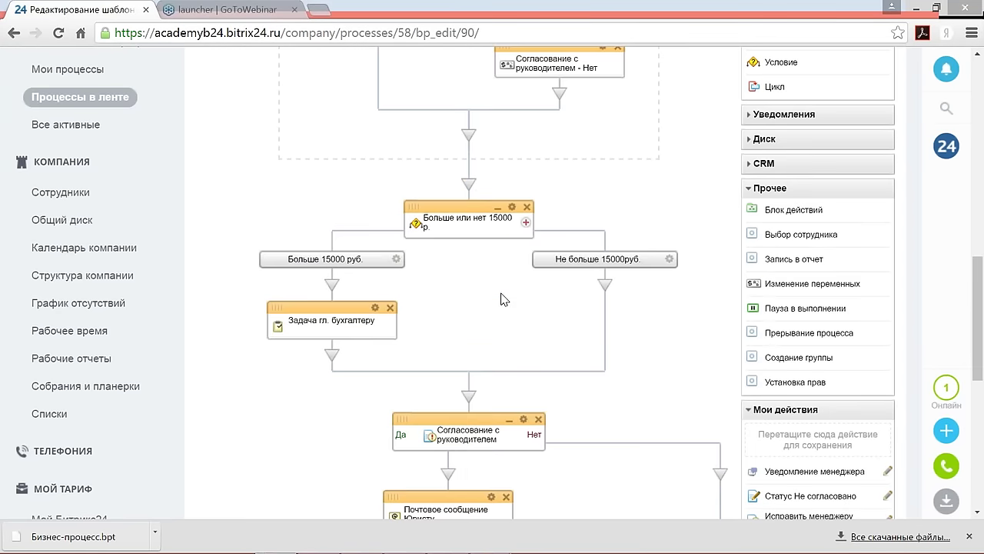
Step: Move "Почтовое сообщение Юристу" and "Согласование с юристом" out of the old manager approval, placing them in sequence after the 15000 condition
scroll(501, 300, down, 1)
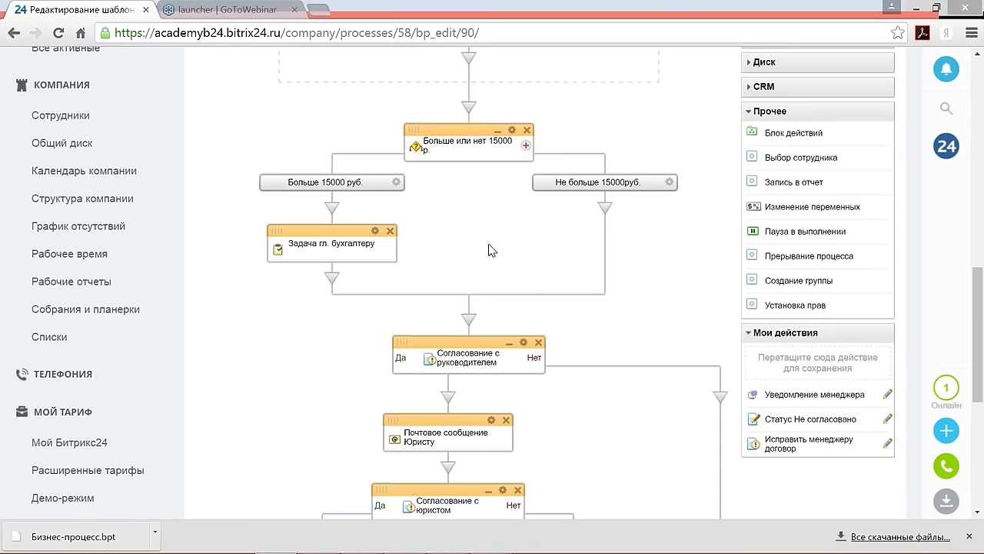
scroll(505, 263, down, 1)
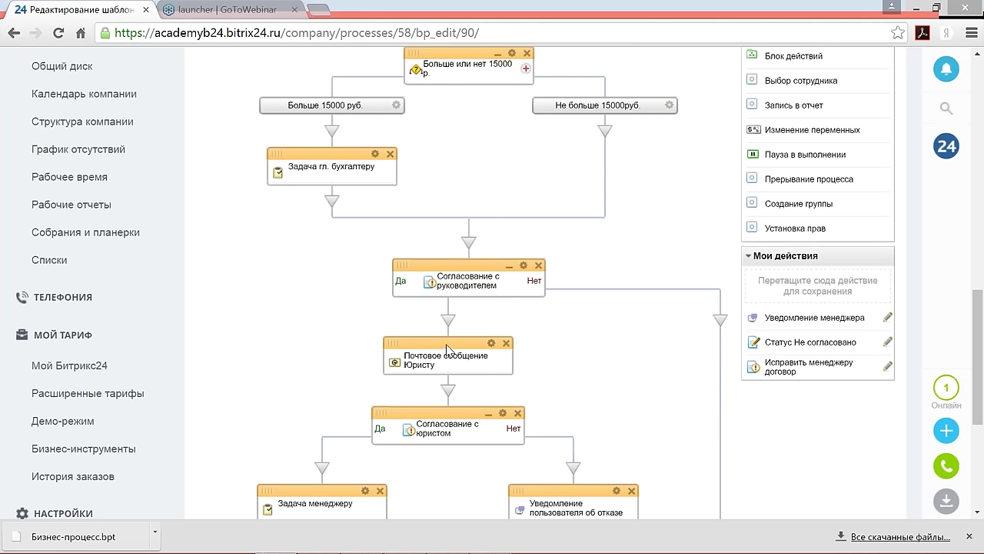
drag(447, 342, 468, 248)
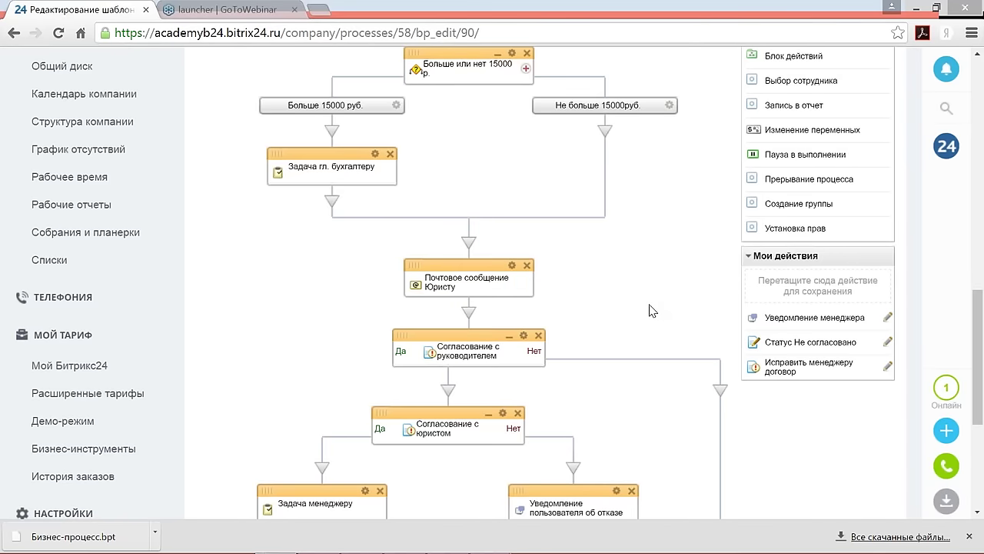
scroll(650, 310, down, 2)
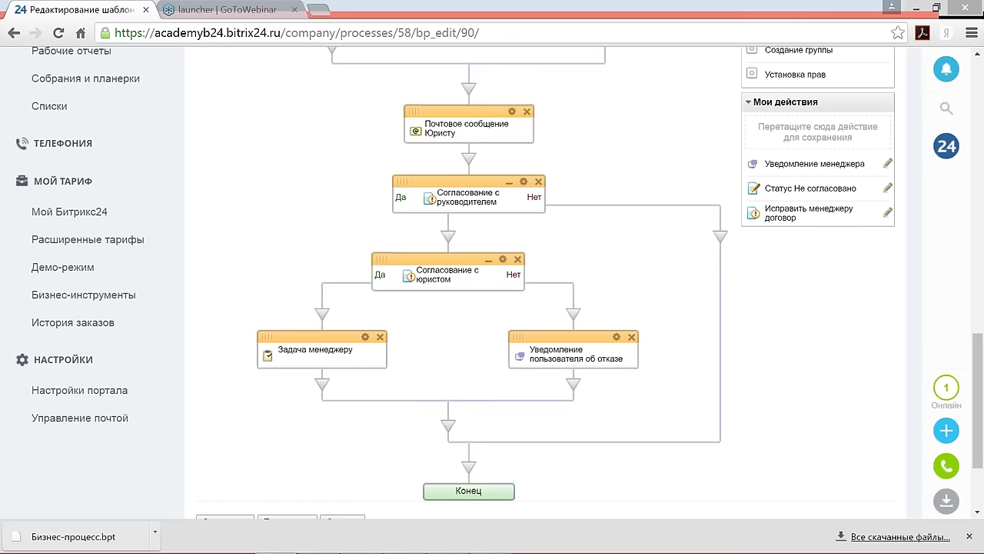
drag(447, 266, 468, 161)
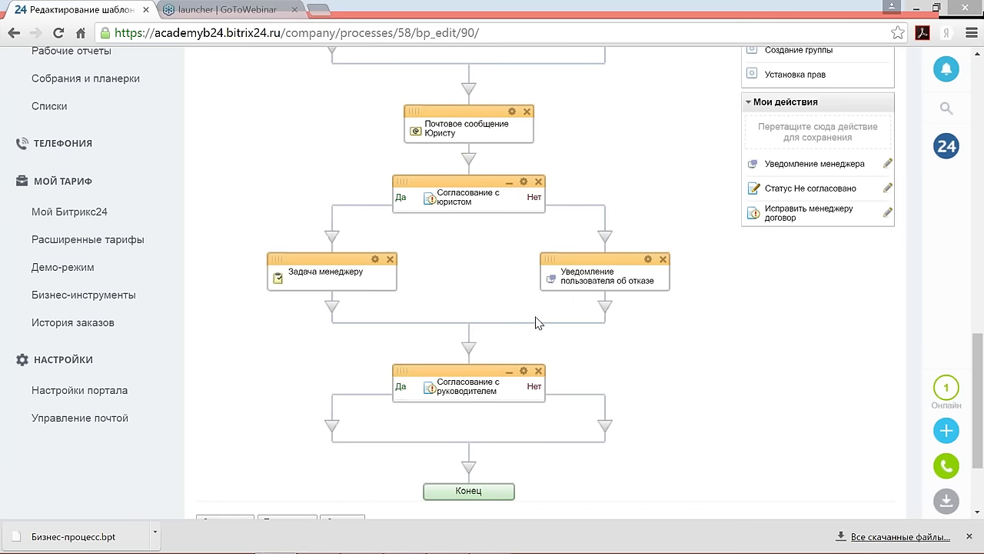
Step: Delete the emptied old "Согласование с руководителем" action just before the end of the process
scroll(538, 316, down, 3)
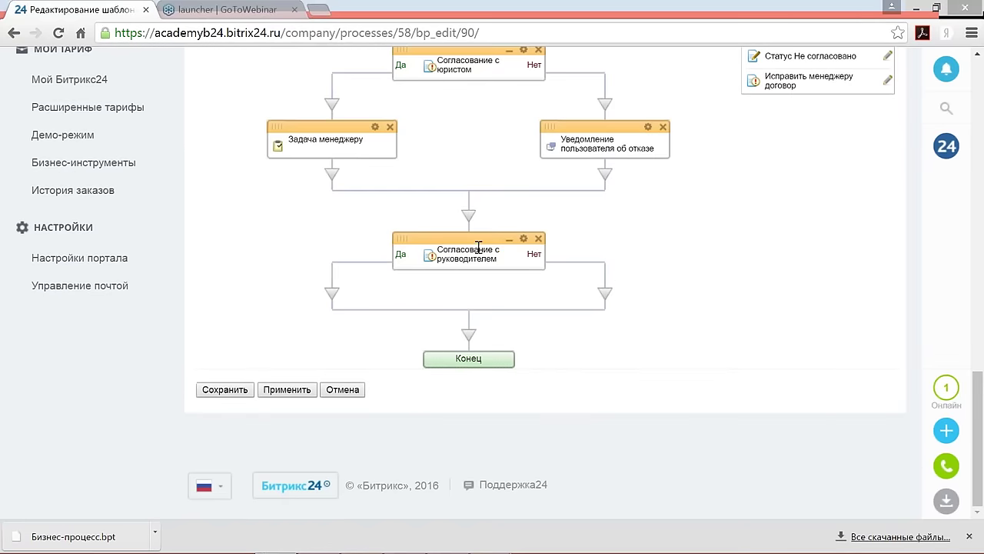
click(539, 239)
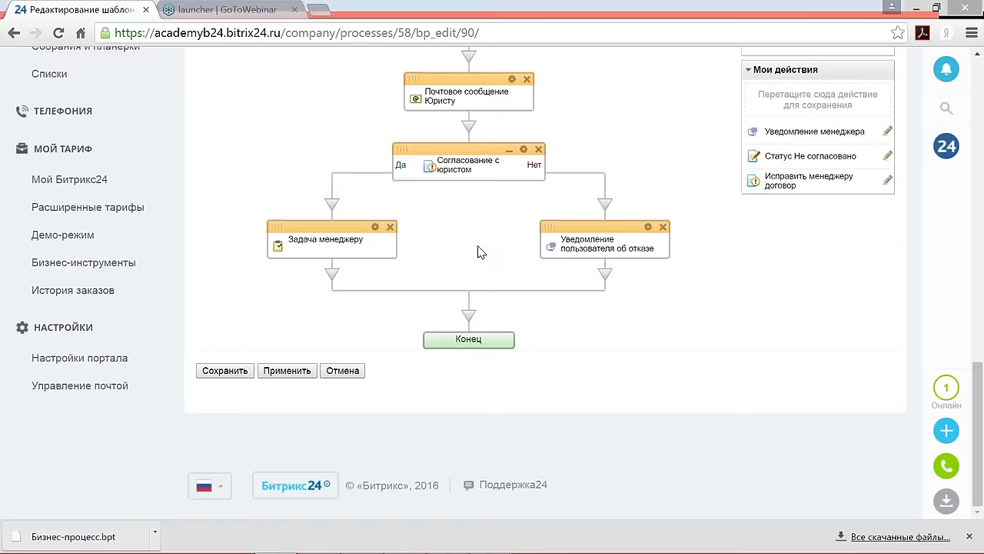
scroll(480, 253, up, 1)
scroll(485, 255, up, 6)
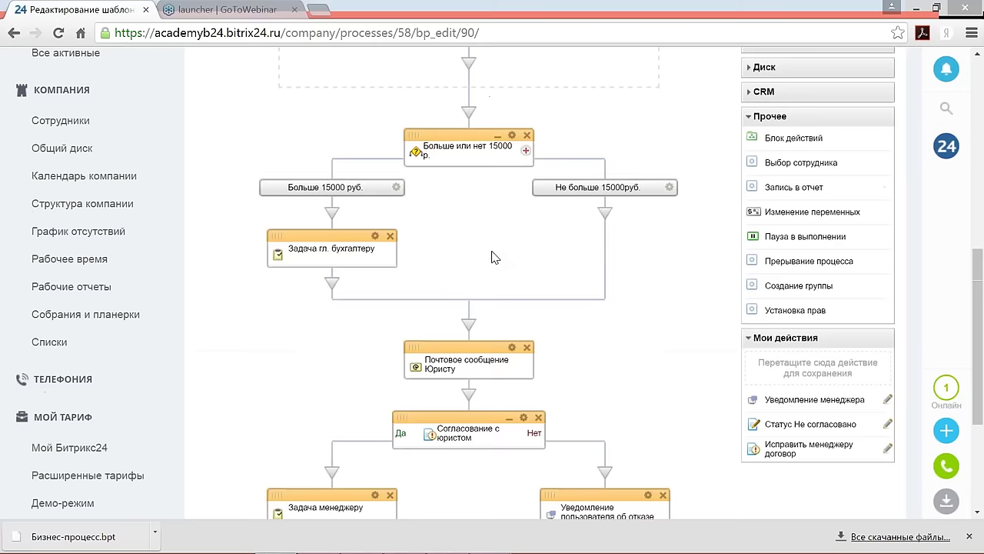
scroll(507, 253, up, 2)
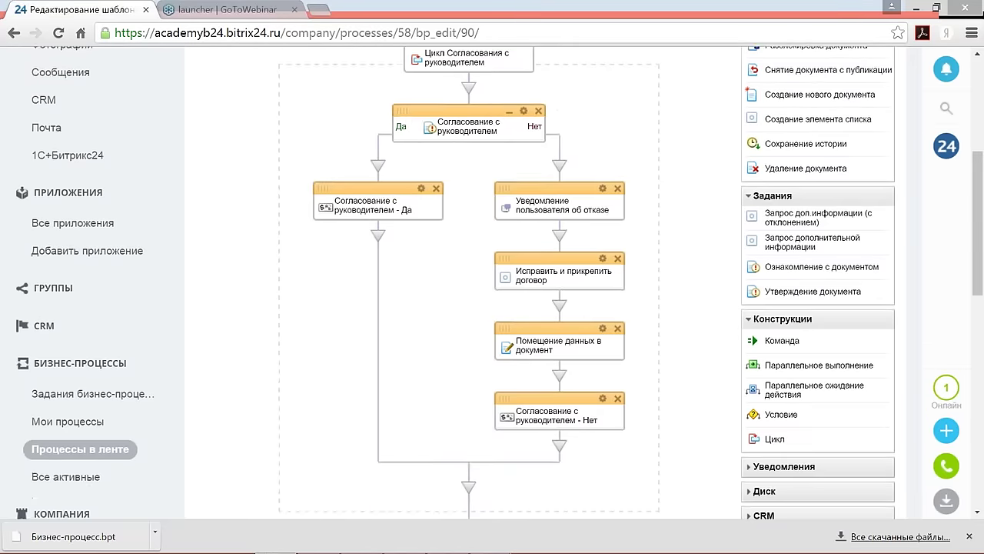
Step: Save the edited business process template with the correction loop
scroll(538, 239, down, 1)
scroll(536, 239, down, 5)
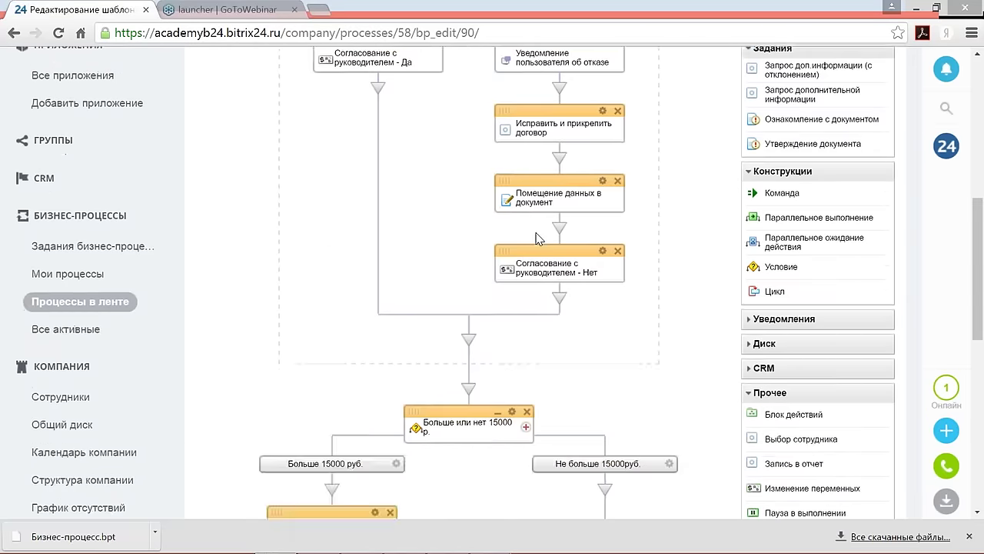
scroll(538, 243, down, 3)
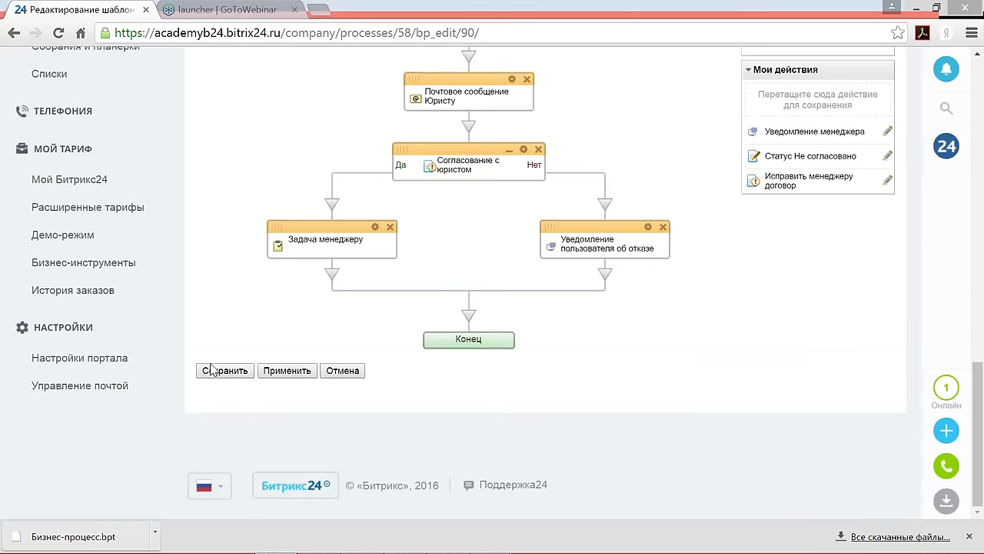
click(216, 372)
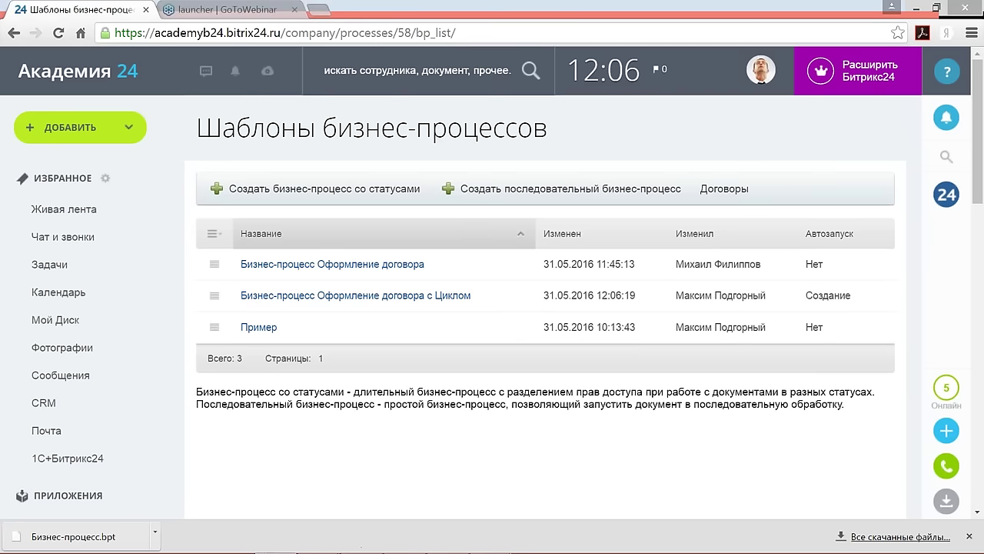
Step: Switch to the employee's session in Internet Explorer, reload the live feed and start a new "Оформление договора" process
mouse_move(356, 551)
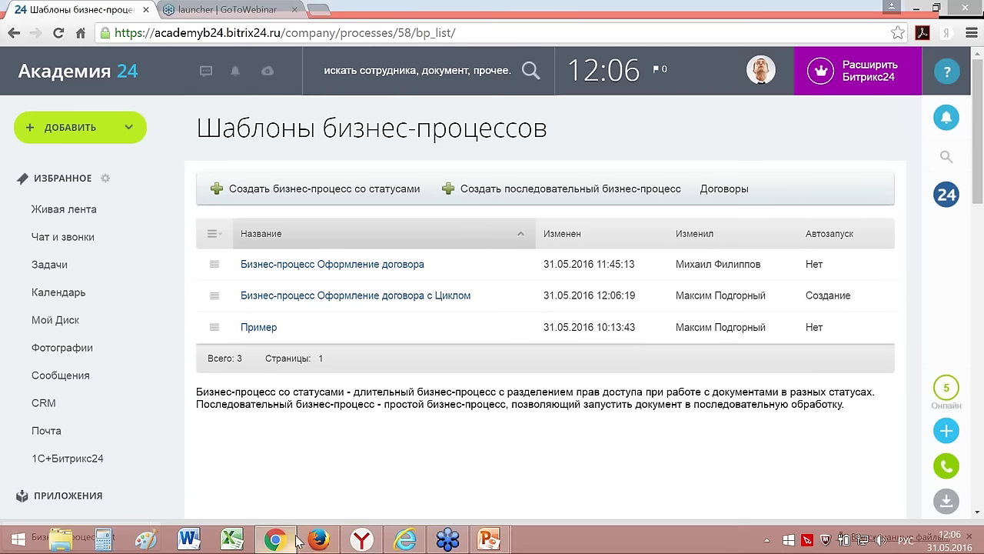
click(412, 541)
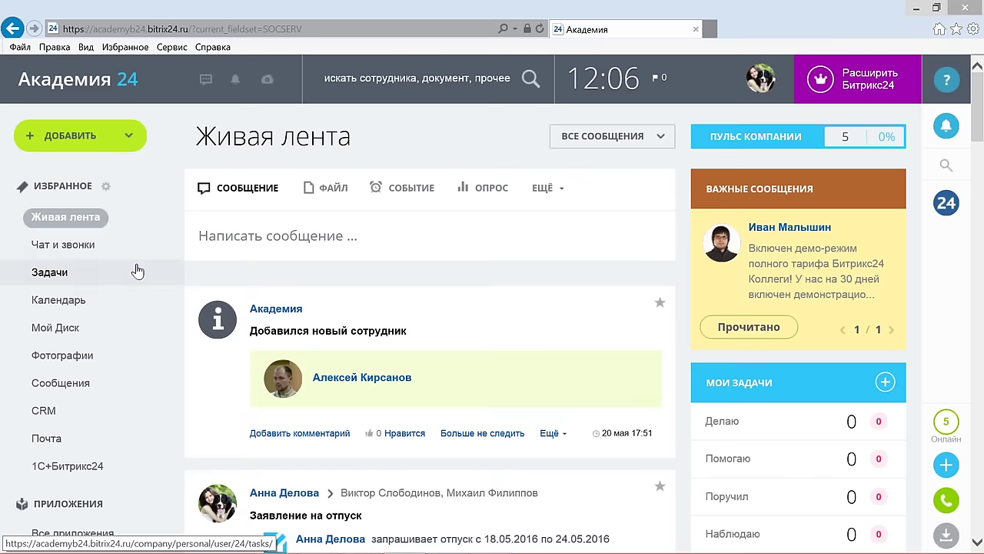
click(81, 220)
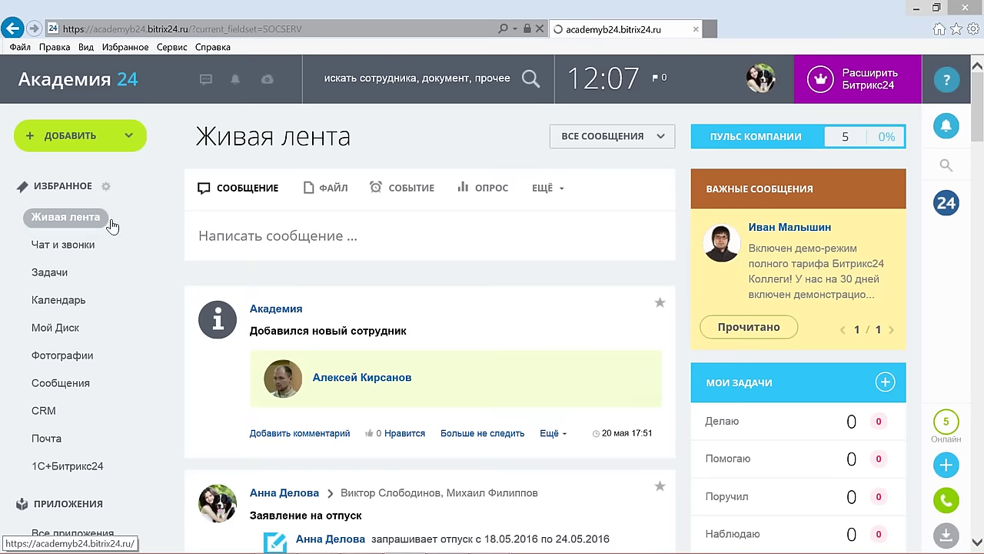
click(541, 191)
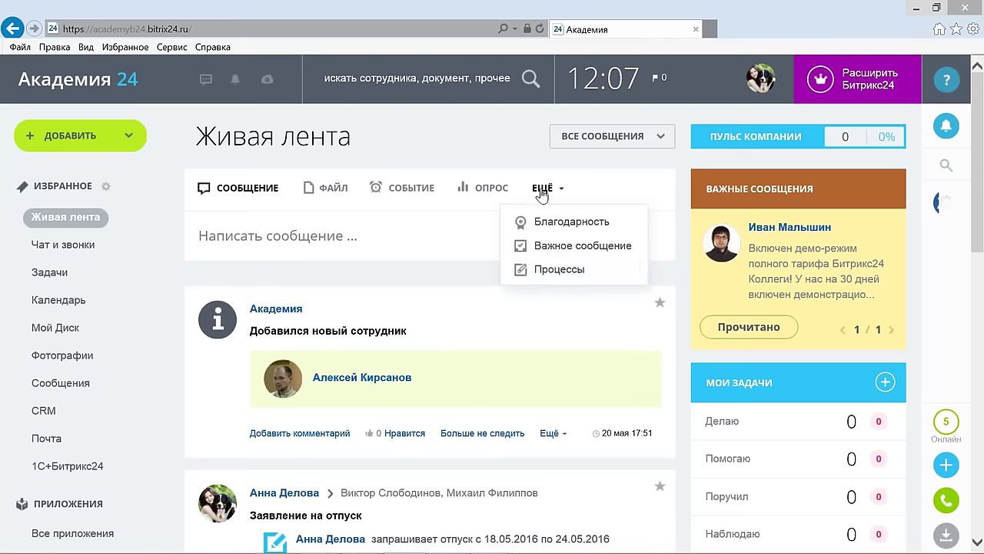
click(553, 273)
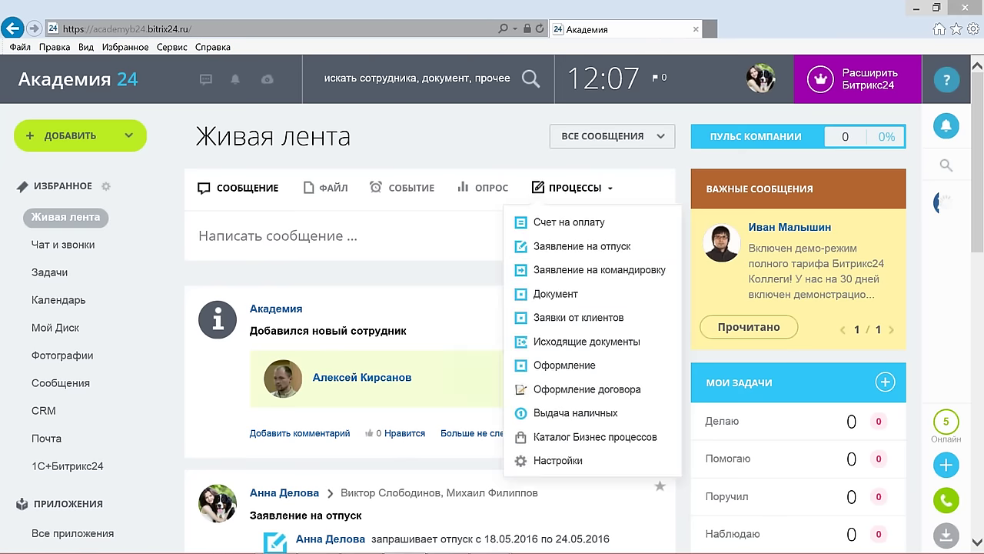
scroll(559, 263, down, 1)
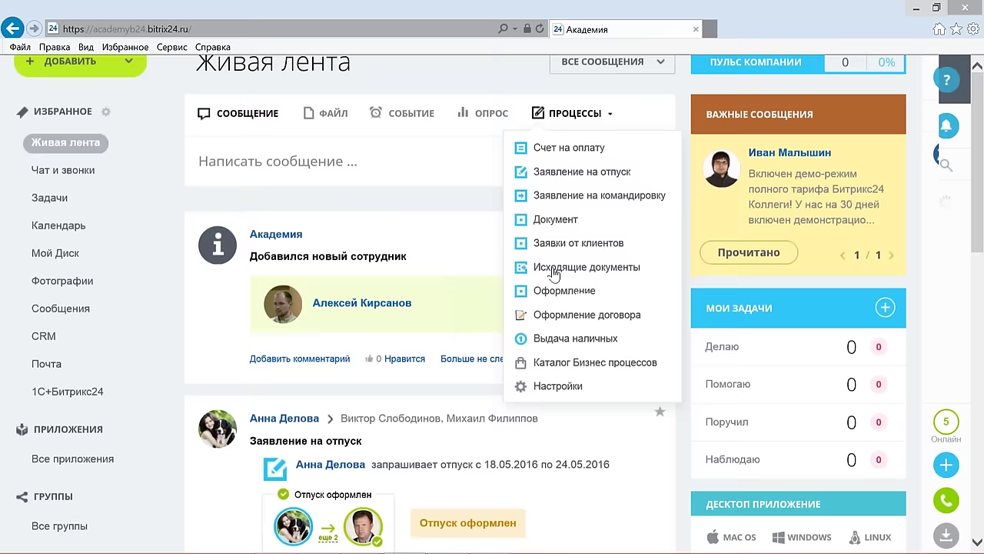
click(555, 315)
scroll(433, 263, down, 1)
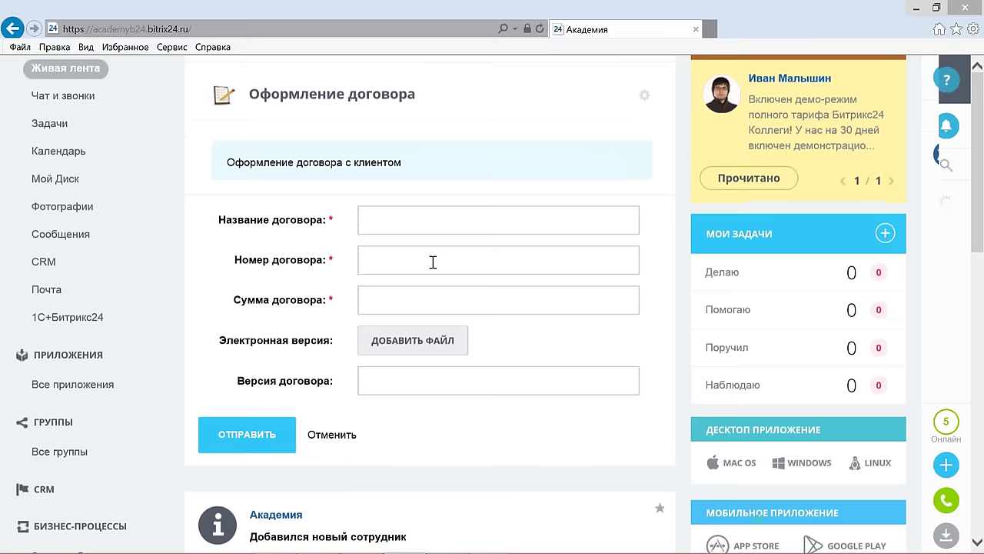
Step: Fill in the contract name Договор с ООО "Вектор", contract number 333/1 and contract amount 10000
click(428, 223)
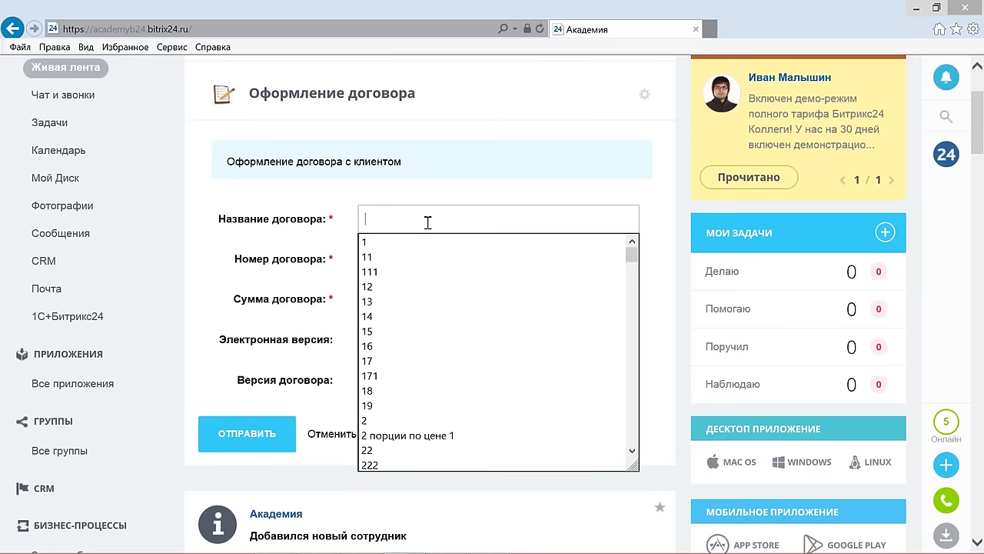
text(До)
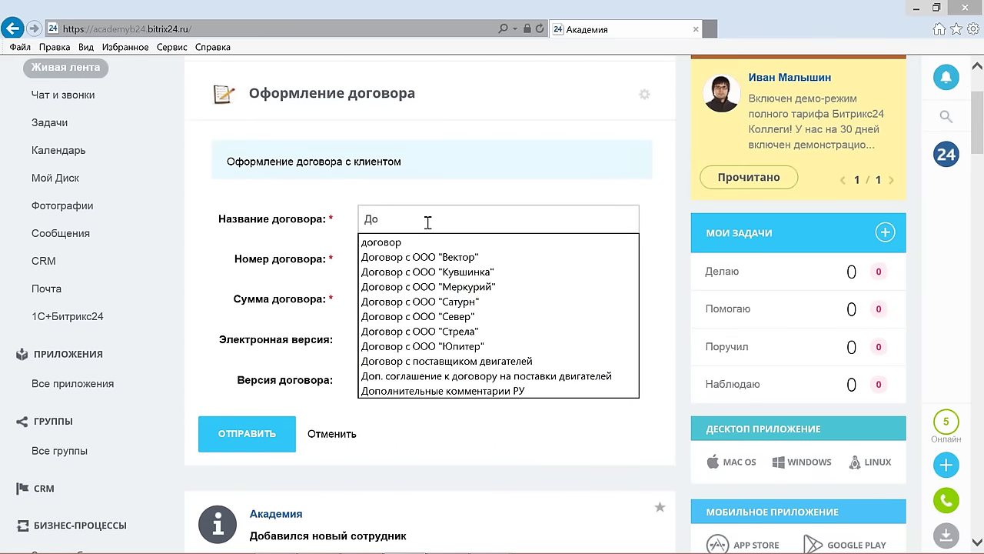
click(419, 260)
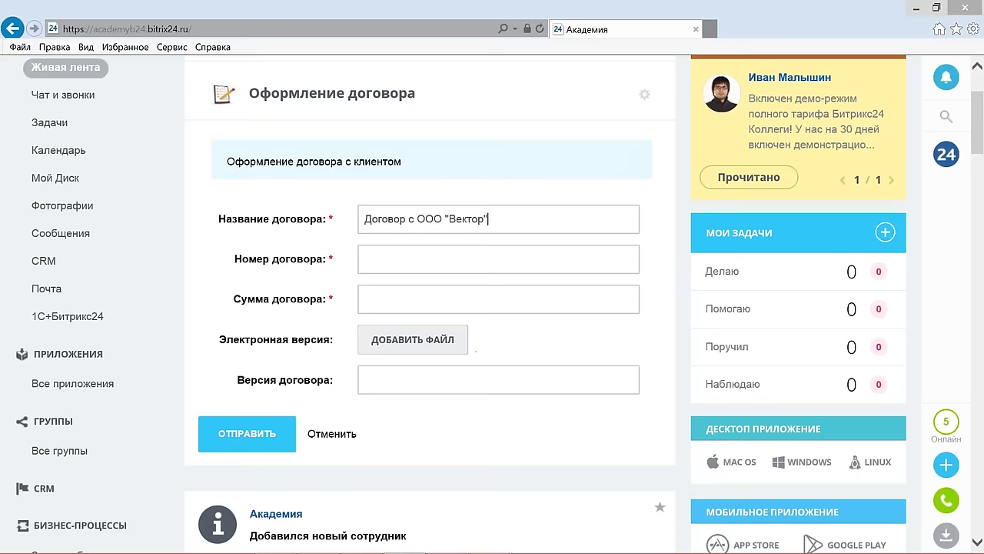
click(415, 261)
text(333)
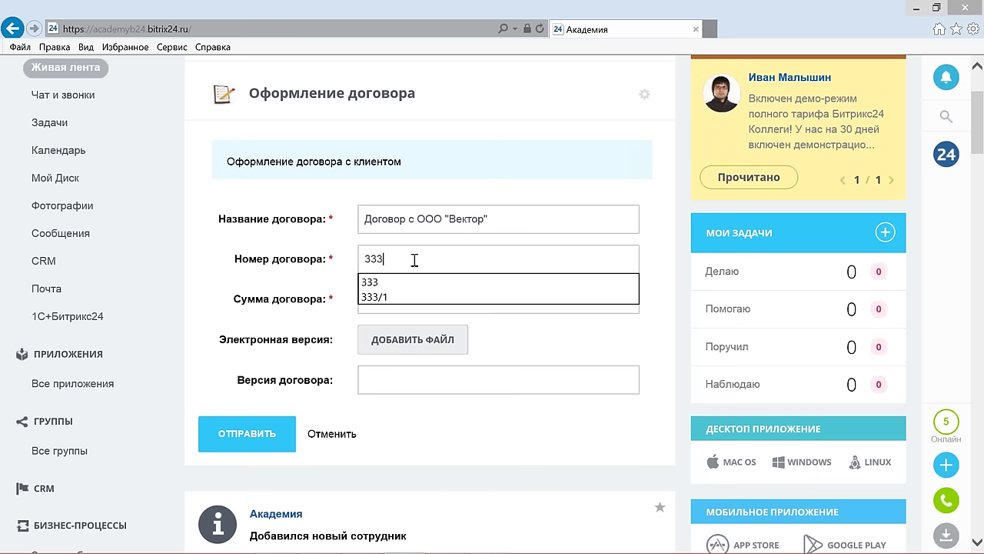
text(/1)
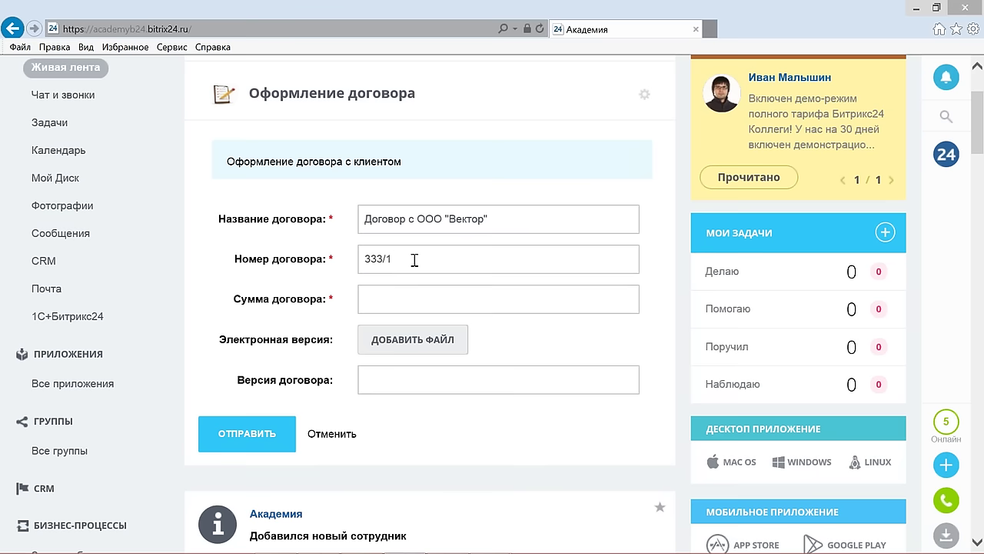
click(404, 297)
text(1)
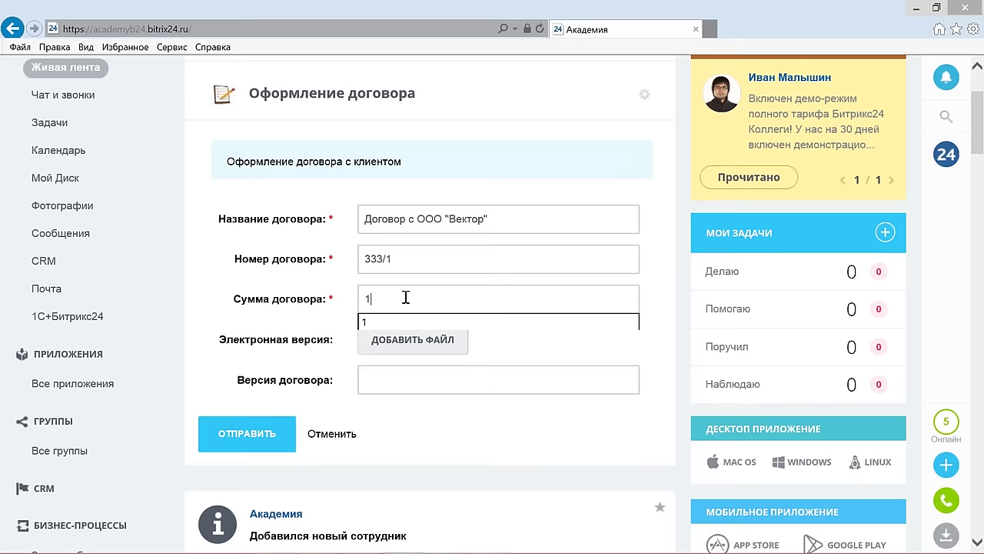
text(0000)
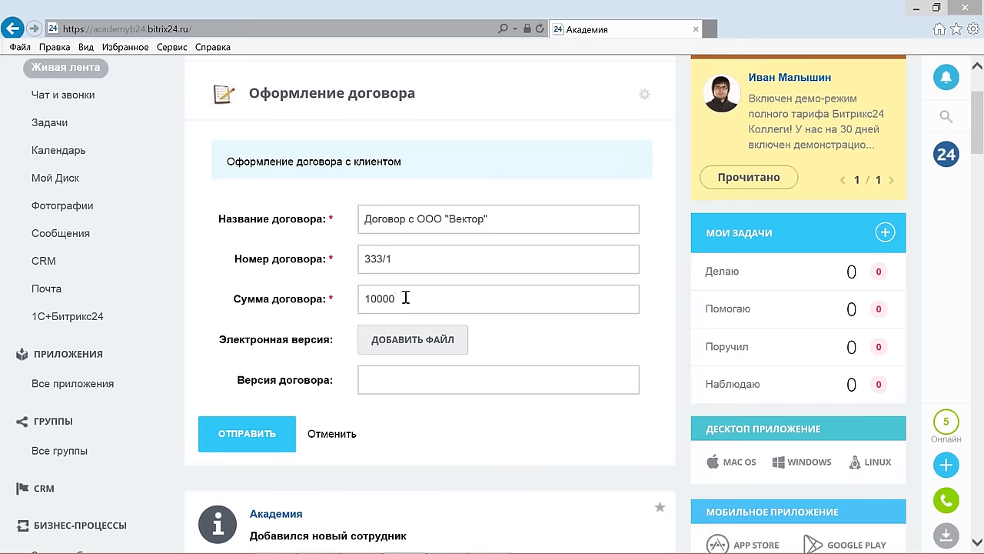
Step: Attach Договор.docx as the electronic version, set the contract version to "версия 1" and submit the form
click(399, 339)
click(277, 143)
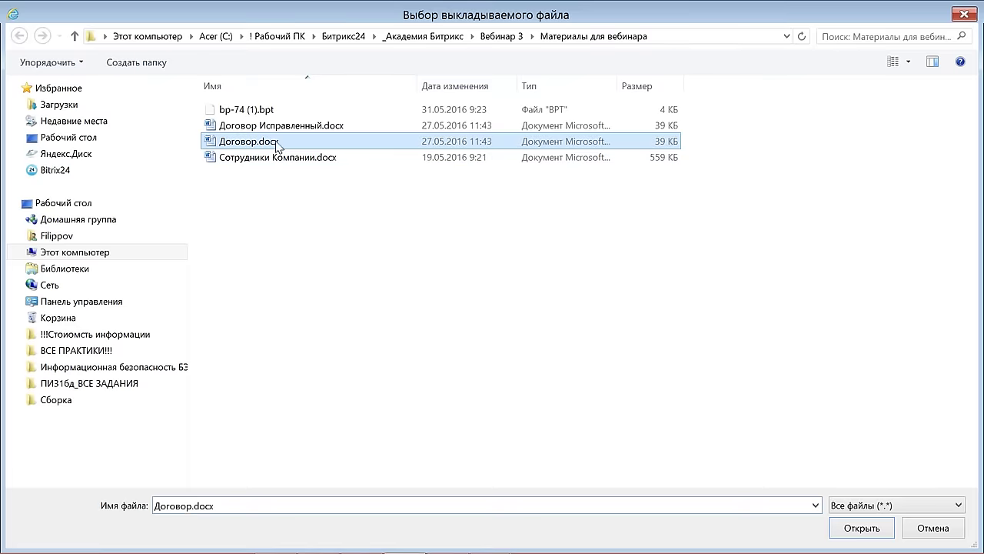
click(861, 528)
click(423, 377)
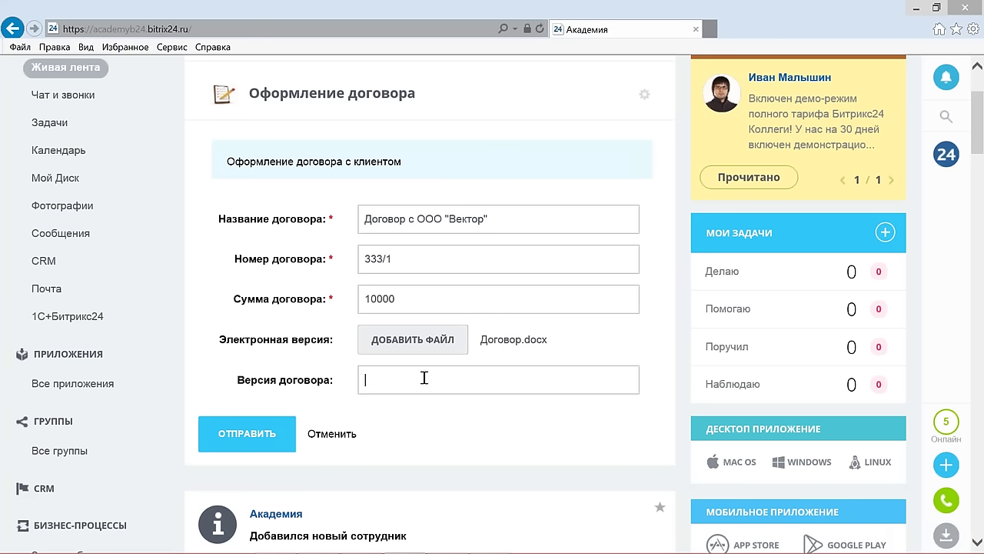
text(верс)
text(ия 1)
click(243, 439)
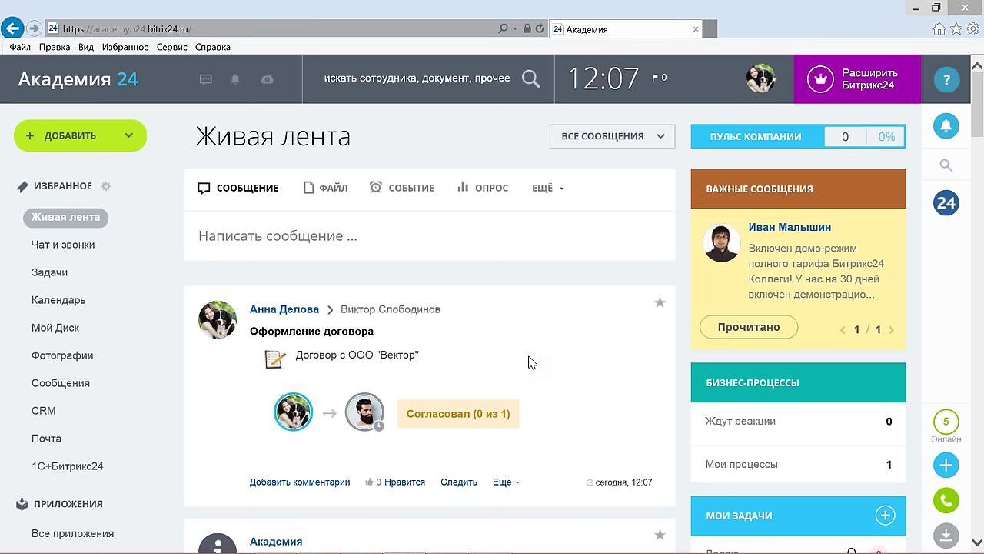
scroll(529, 362, down, 1)
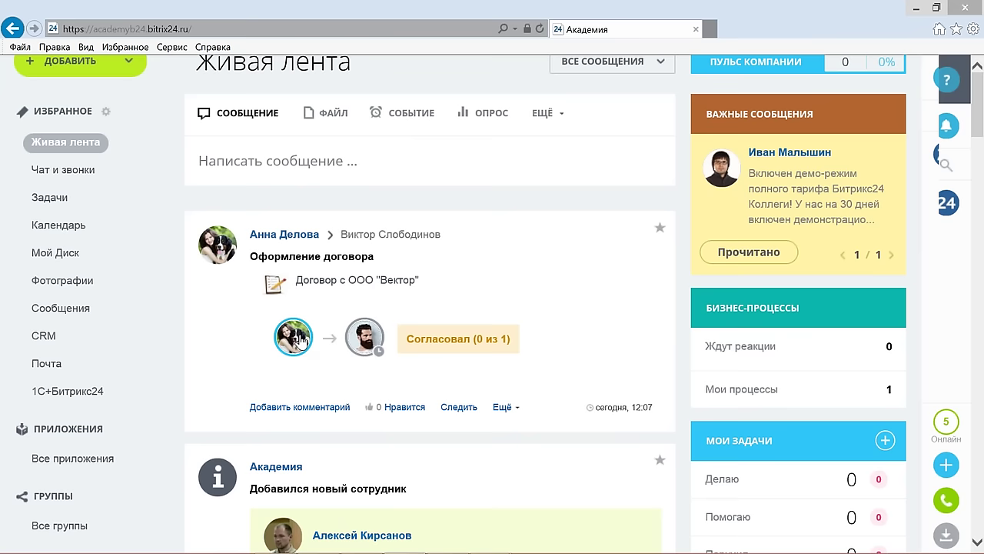
mouse_move(364, 345)
scroll(436, 362, down, 1)
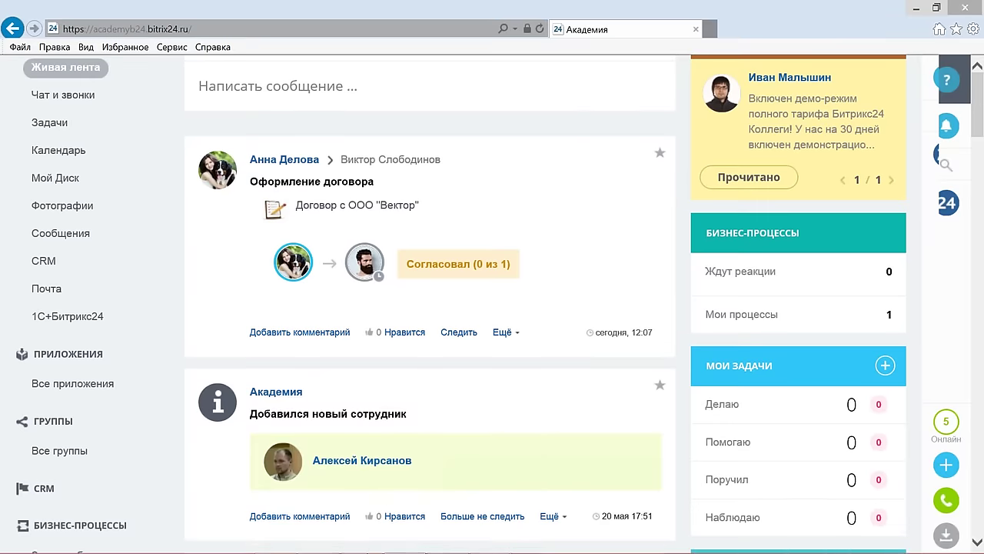
Step: Switch to the manager's session in Yandex Browser, reload the live feed and open the details of the contract approval task
click(358, 538)
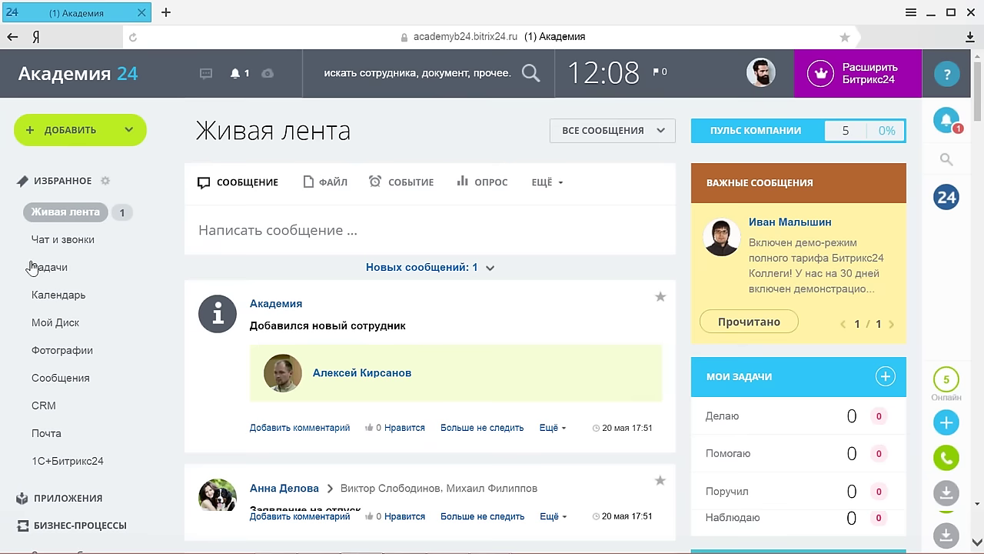
click(66, 221)
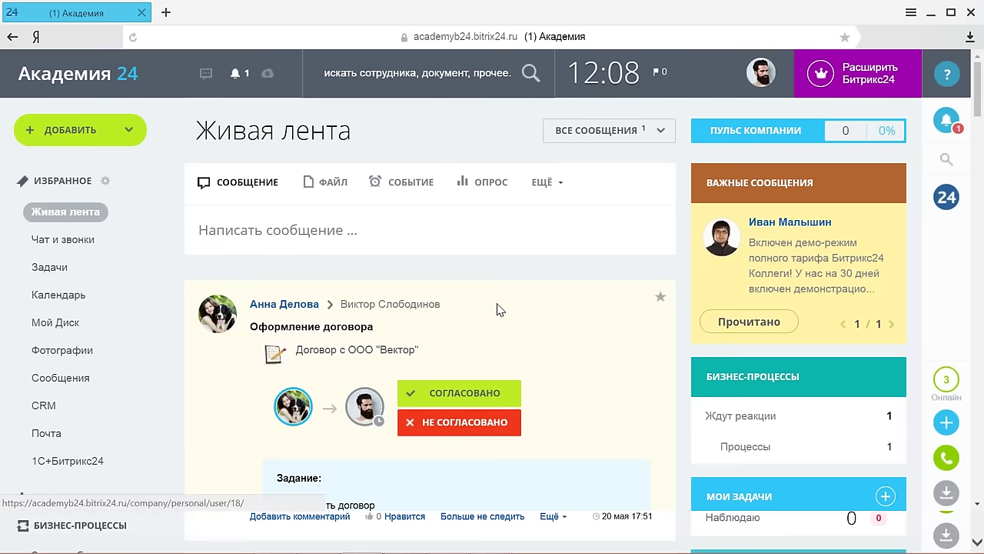
scroll(497, 309, down, 1)
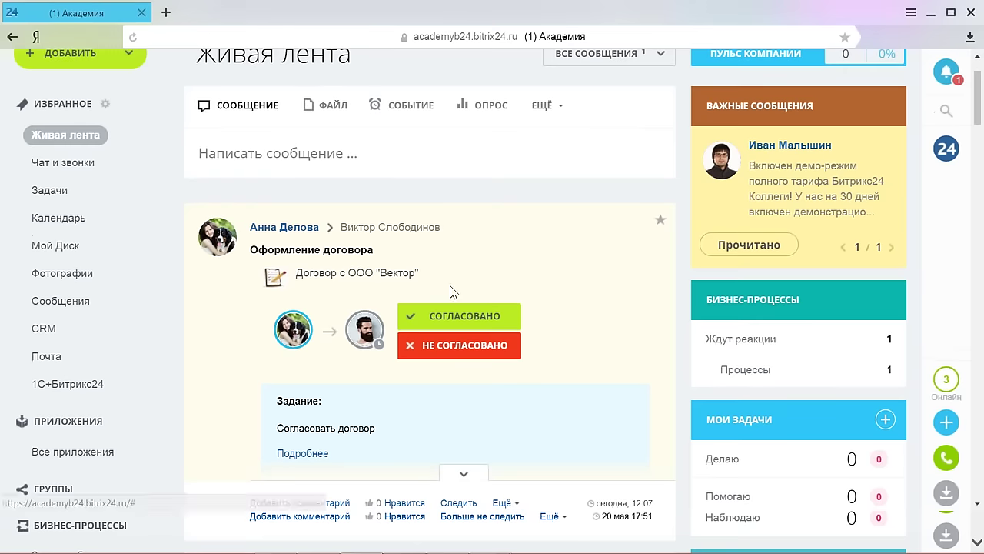
click(462, 474)
scroll(455, 417, down, 1)
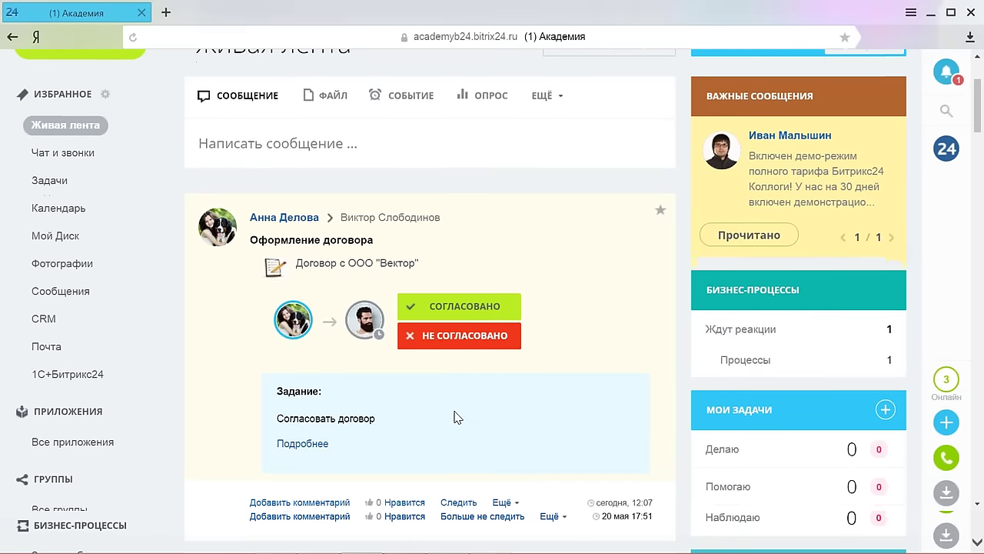
click(300, 376)
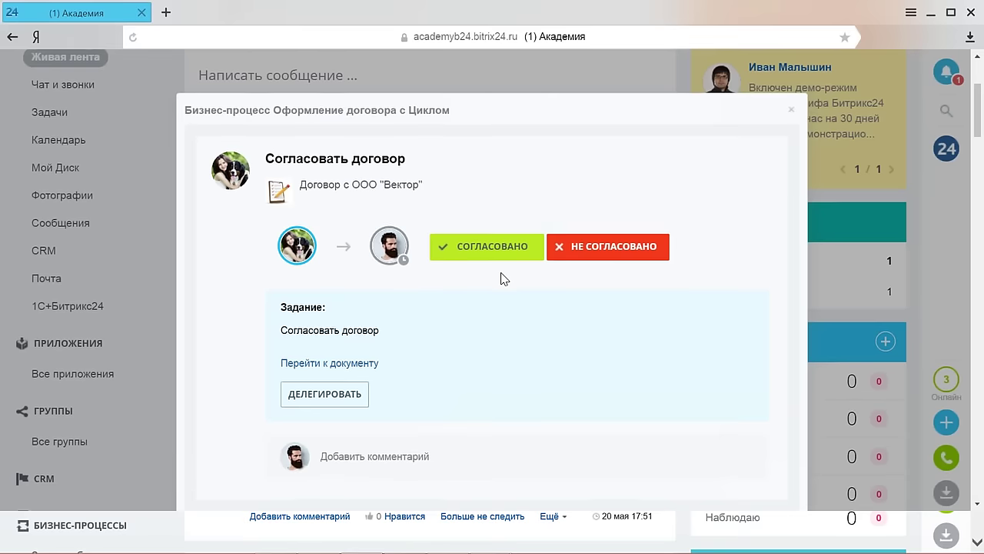
scroll(501, 279, down, 1)
scroll(500, 278, up, 1)
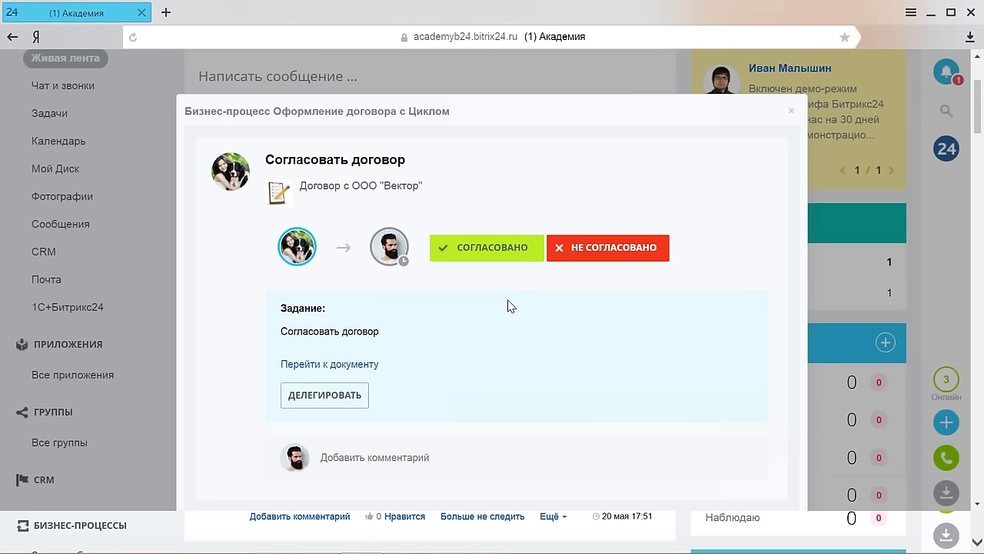
scroll(508, 305, down, 1)
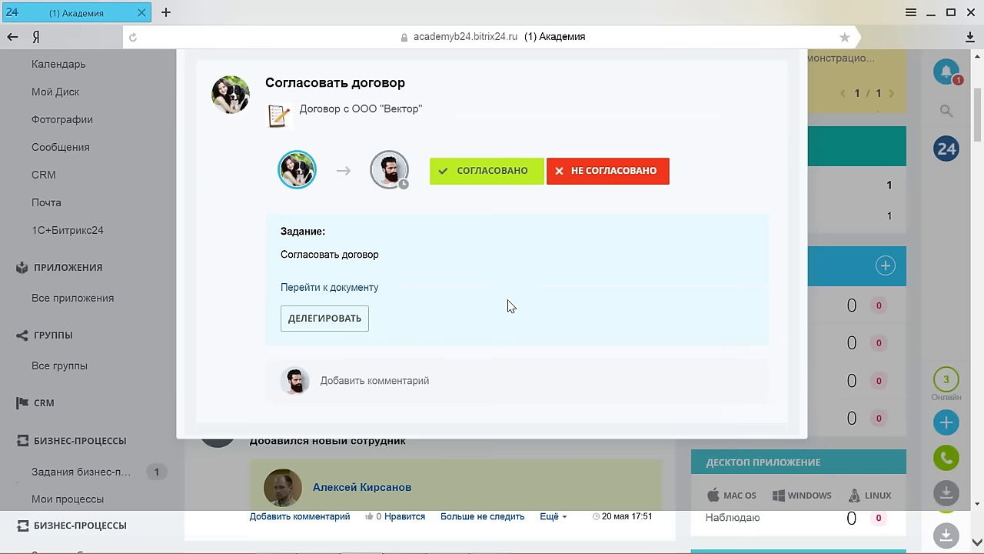
Step: Post the comment "Необходимо исправить реквизиты компании." on the contract approval task
click(383, 382)
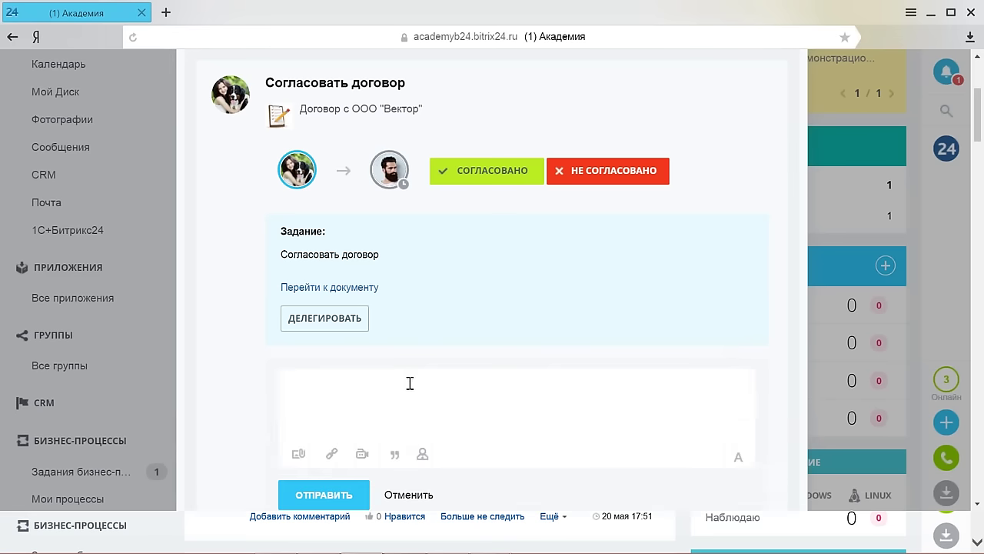
text(Необходимо исправить рек)
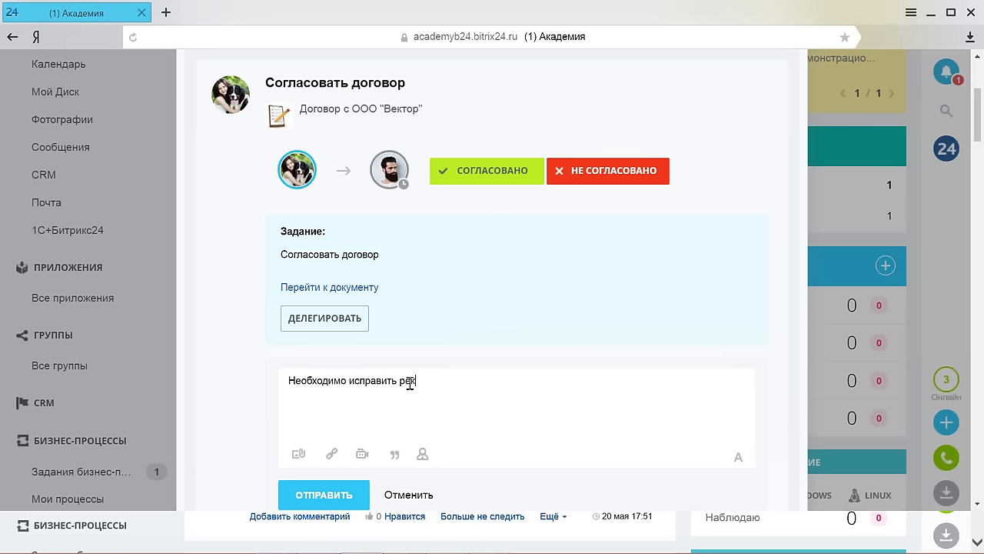
text(визиты компании.)
click(311, 495)
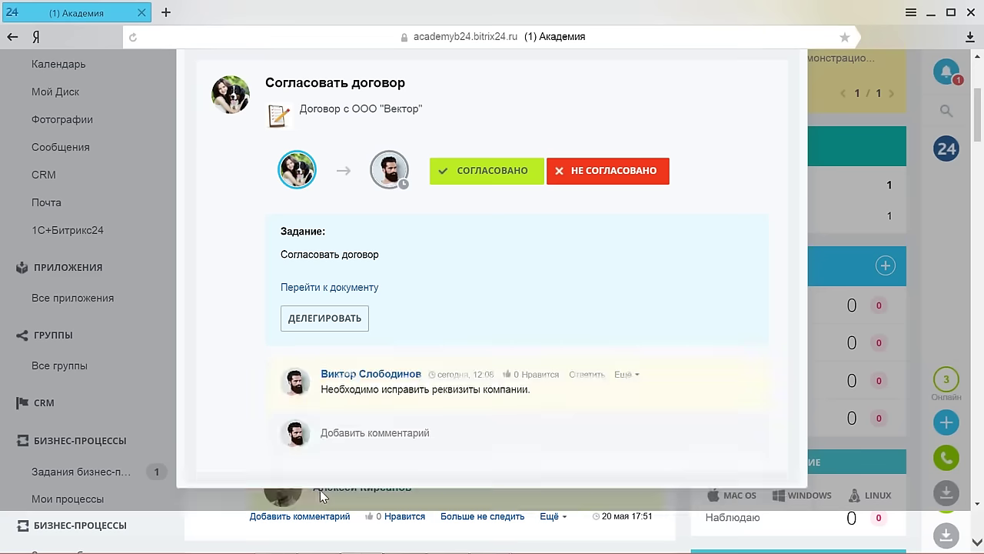
Step: Reject the contract as "Не согласовано" and check who is assigned to the return and correction stage
mouse_move(405, 373)
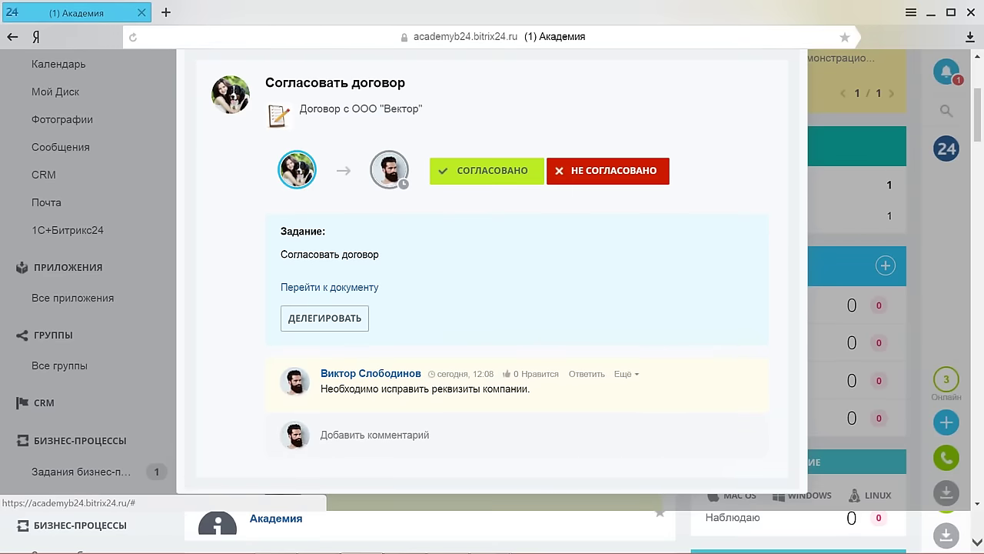
click(608, 170)
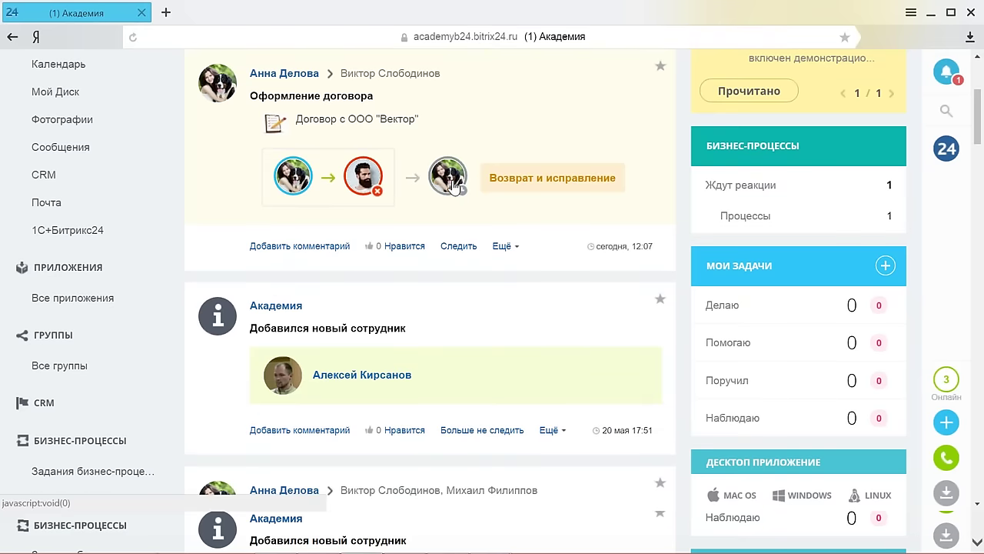
mouse_move(455, 179)
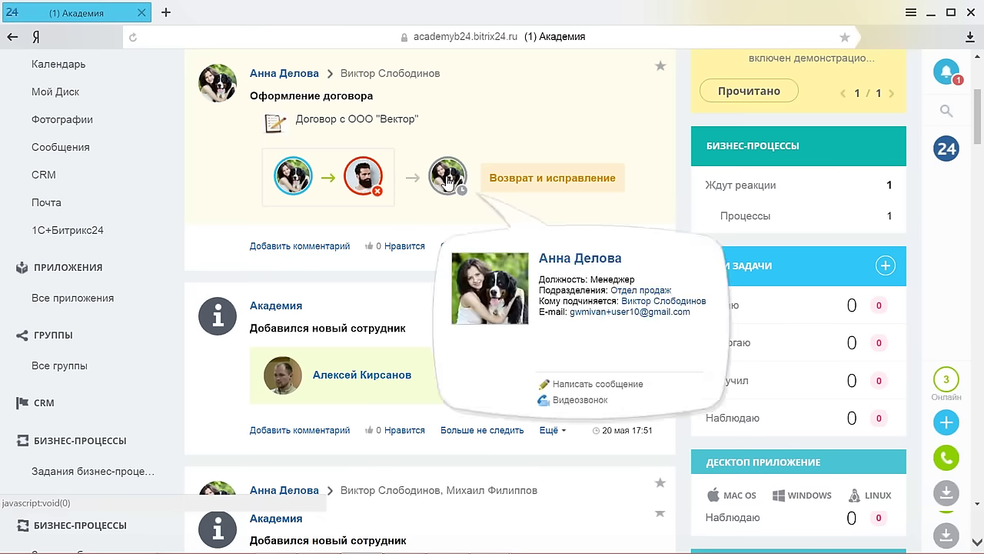
Step: Switch to the contract submitter's session in Internet Explorer, load the new feed messages and open the details of the contract correction task
mouse_move(490, 547)
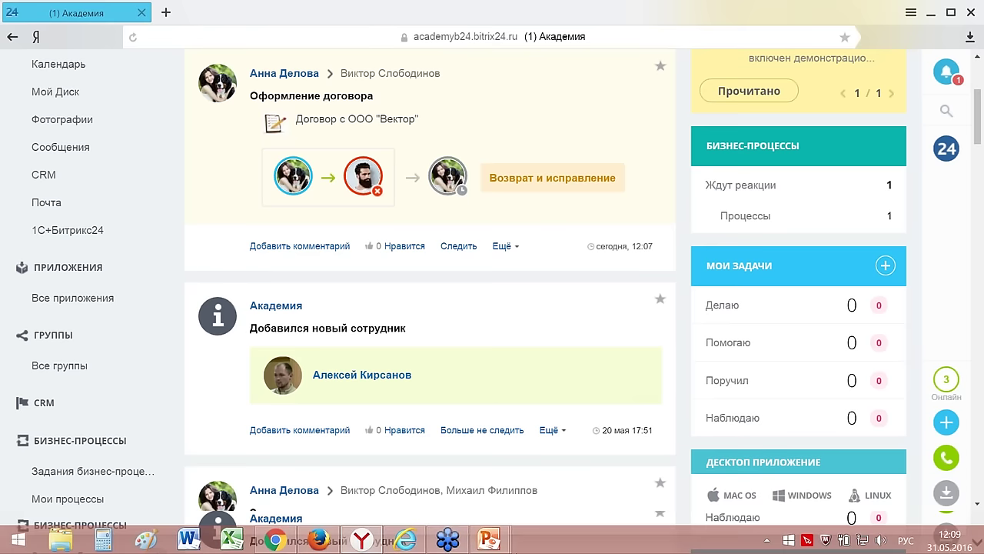
mouse_move(408, 545)
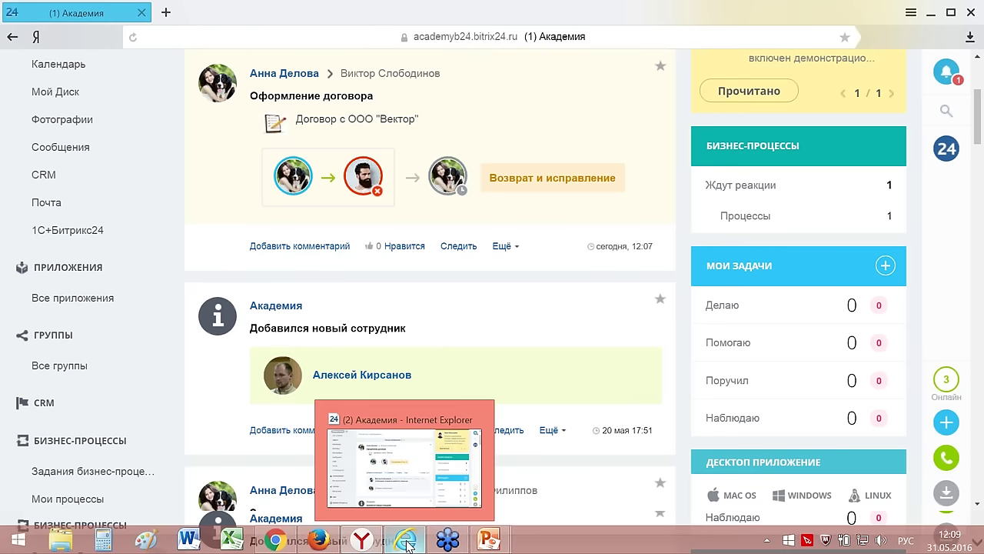
click(342, 443)
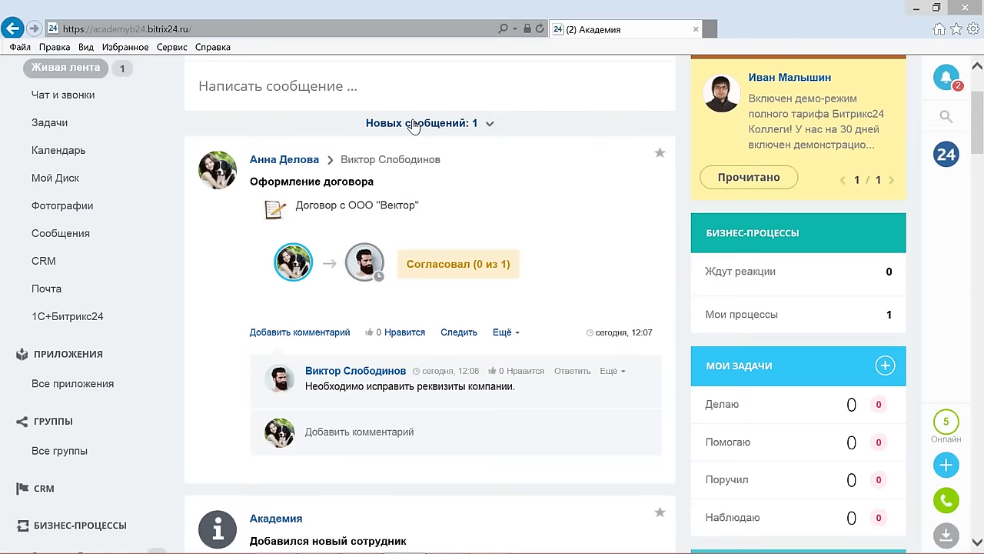
click(414, 123)
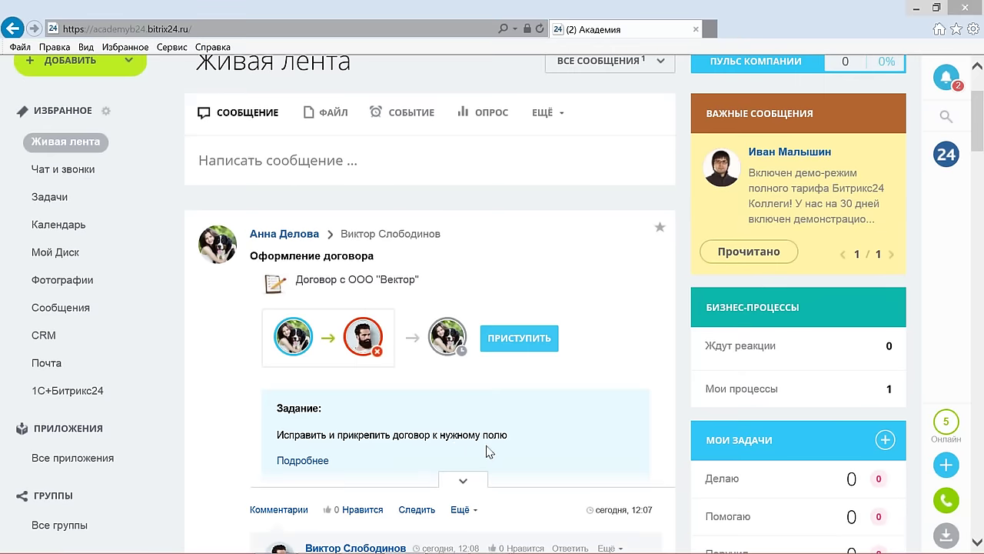
scroll(490, 449, down, 3)
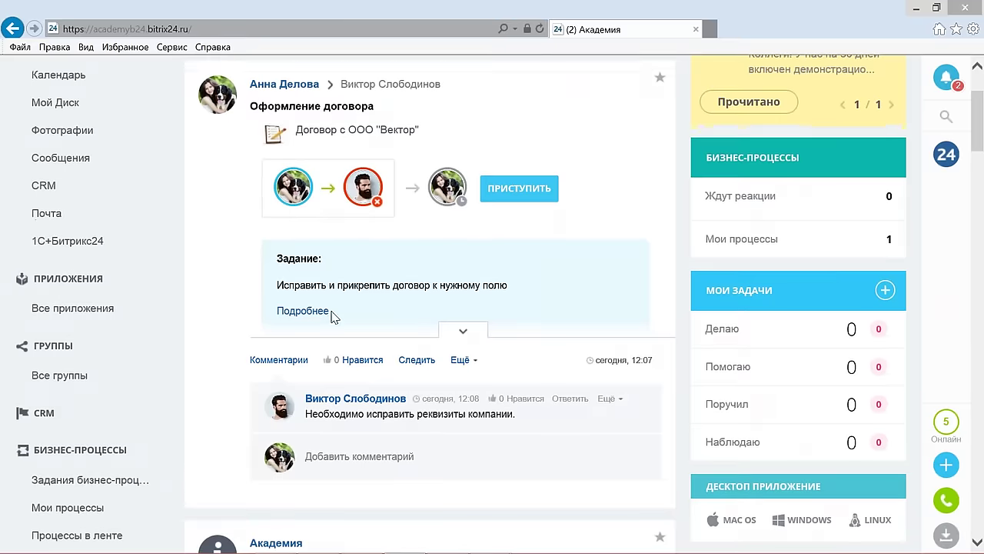
click(320, 311)
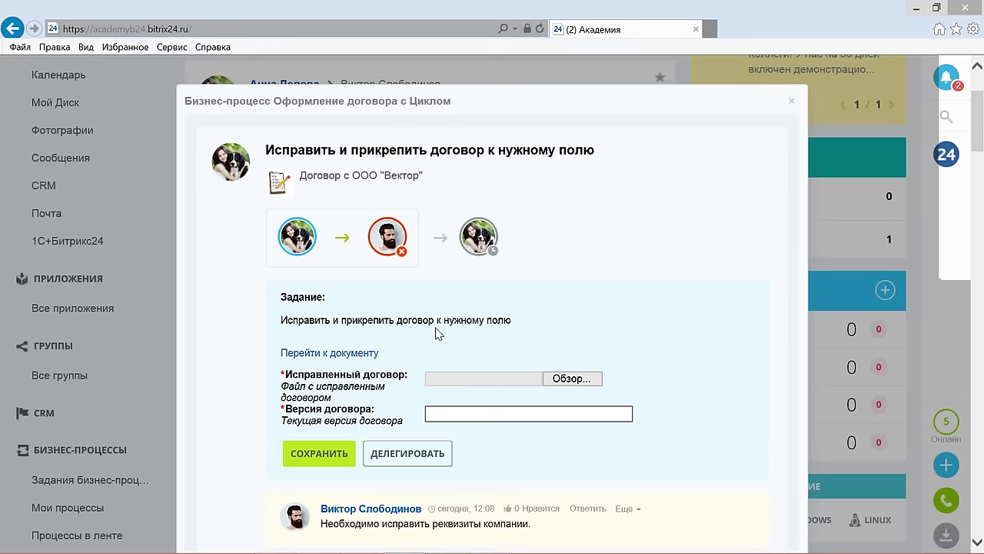
scroll(437, 332, down, 1)
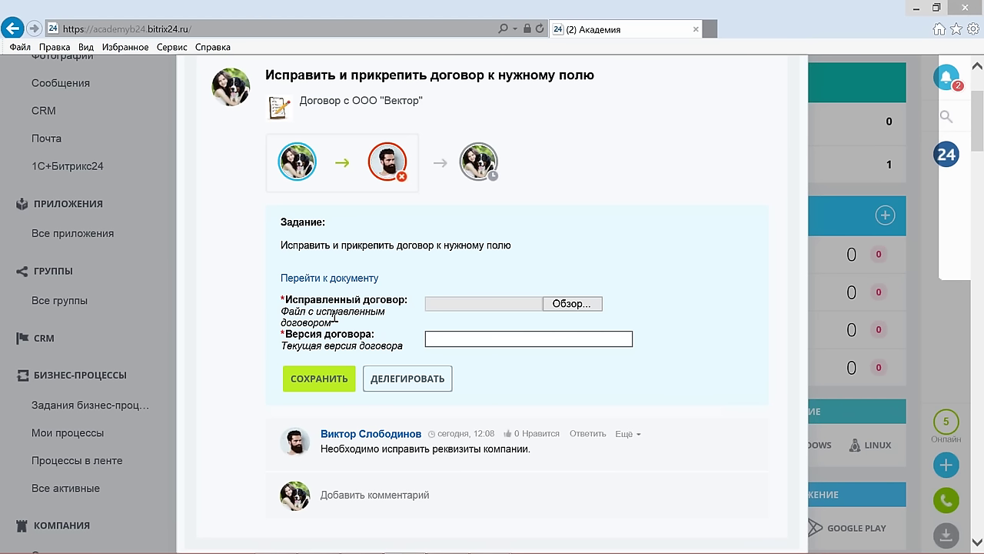
Step: Attach Договор Исправленный.docx as the corrected contract and set the contract version to "версия 2"
click(569, 306)
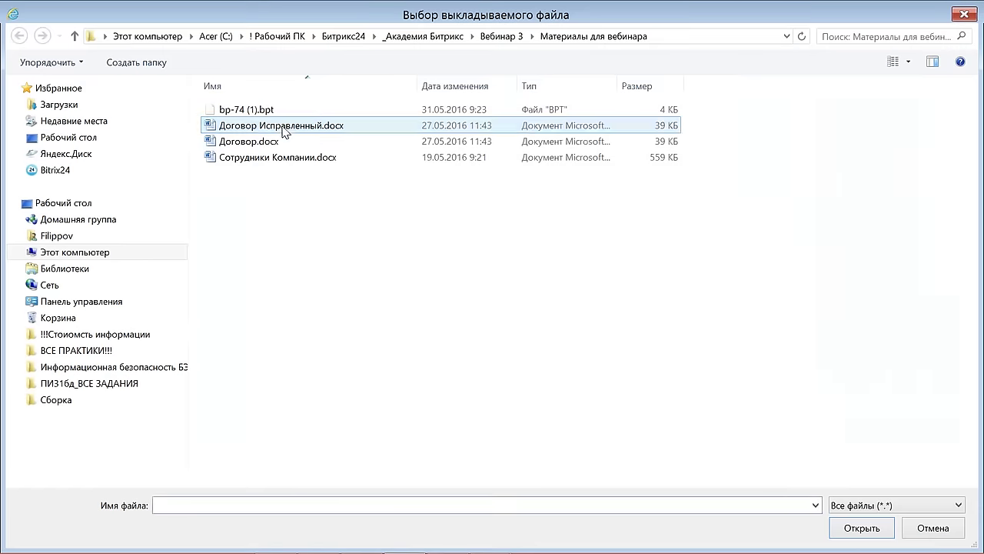
click(309, 125)
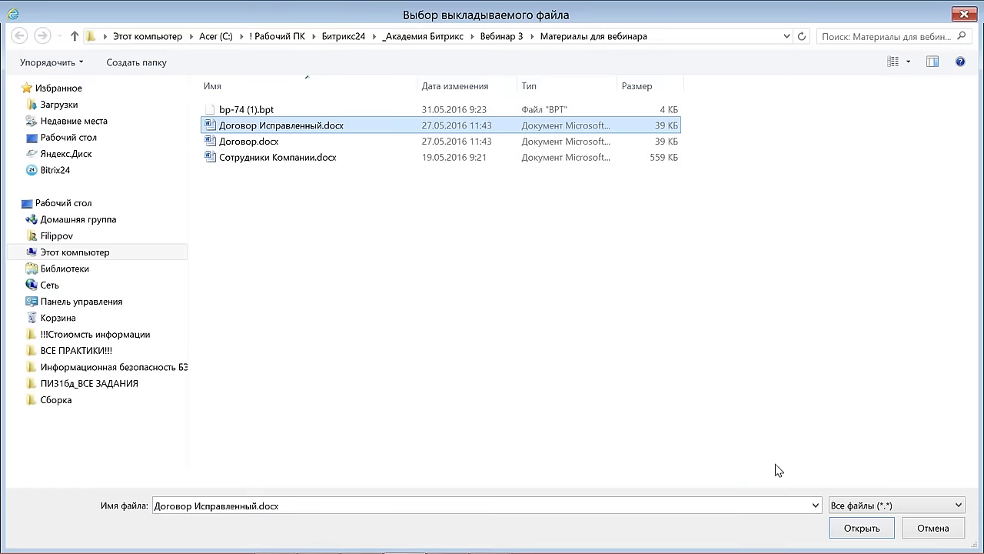
click(852, 530)
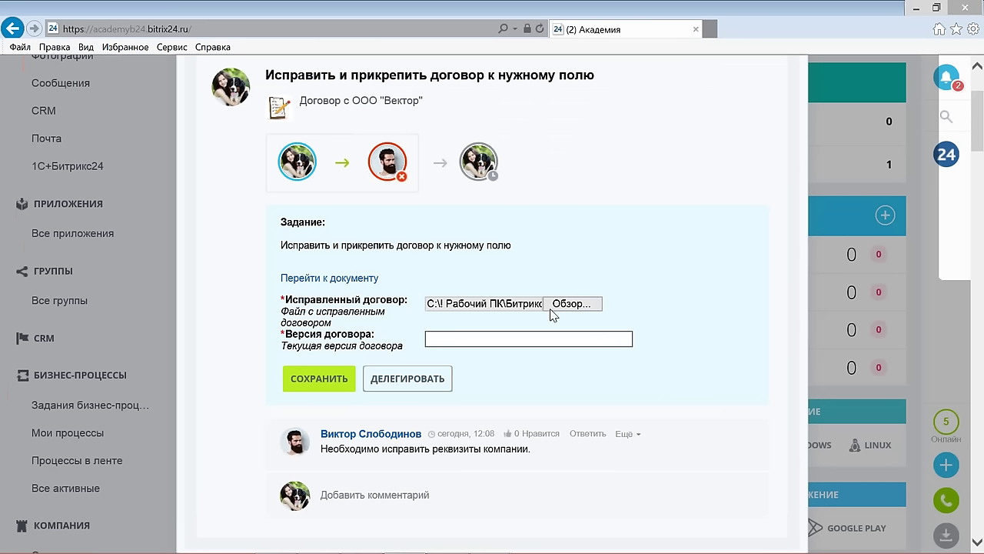
click(457, 334)
text(версия)
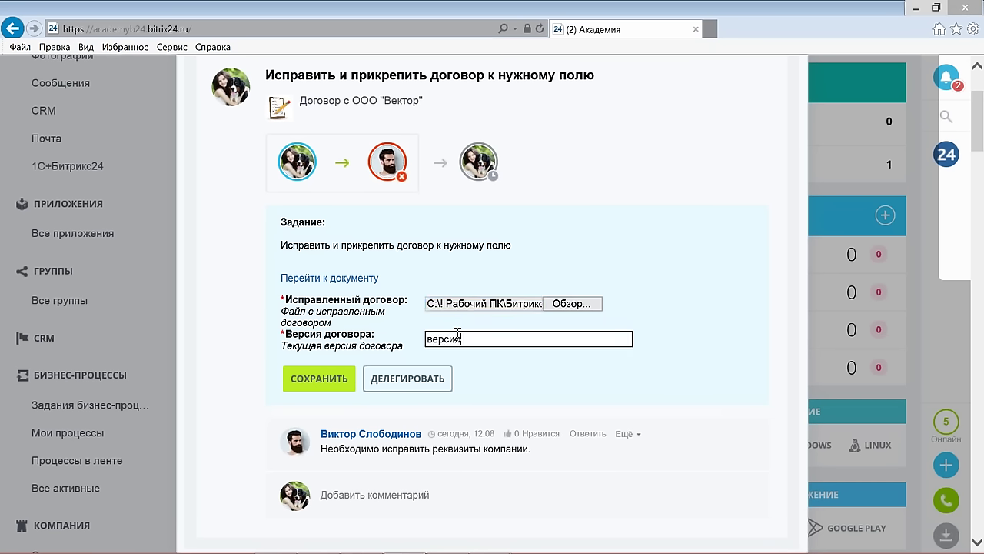
text( 2)
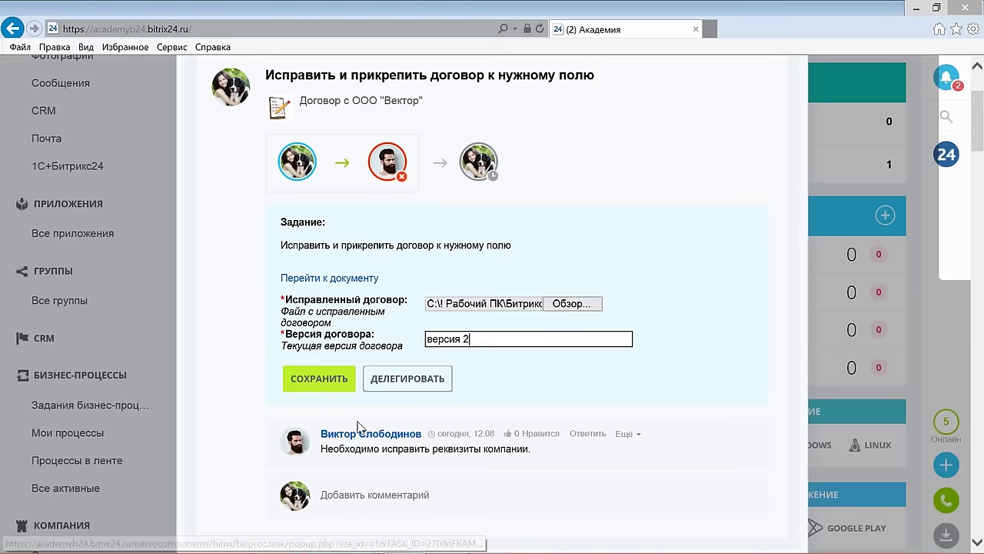
Step: Post the comment "Реквизиты исправила." on the contract correction task
scroll(354, 424, down, 2)
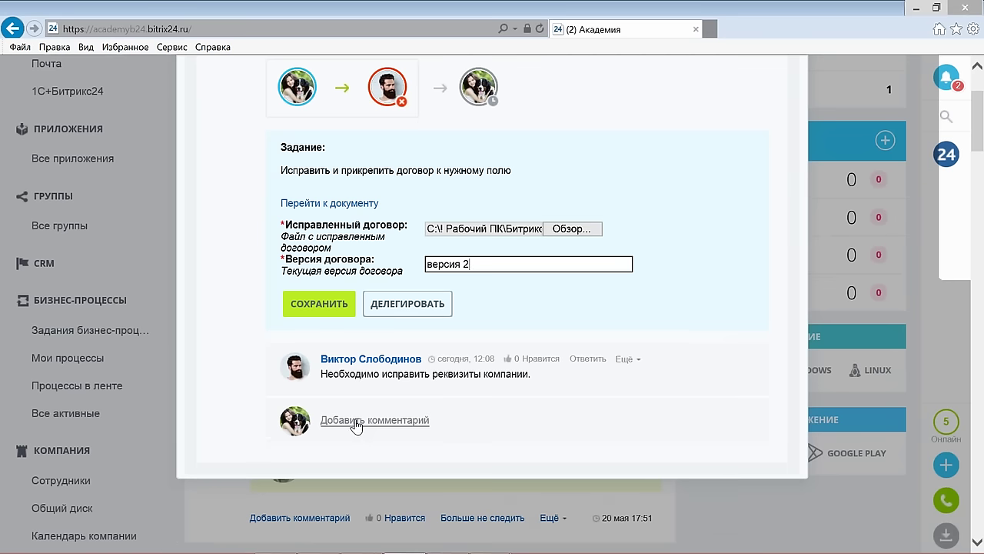
click(356, 422)
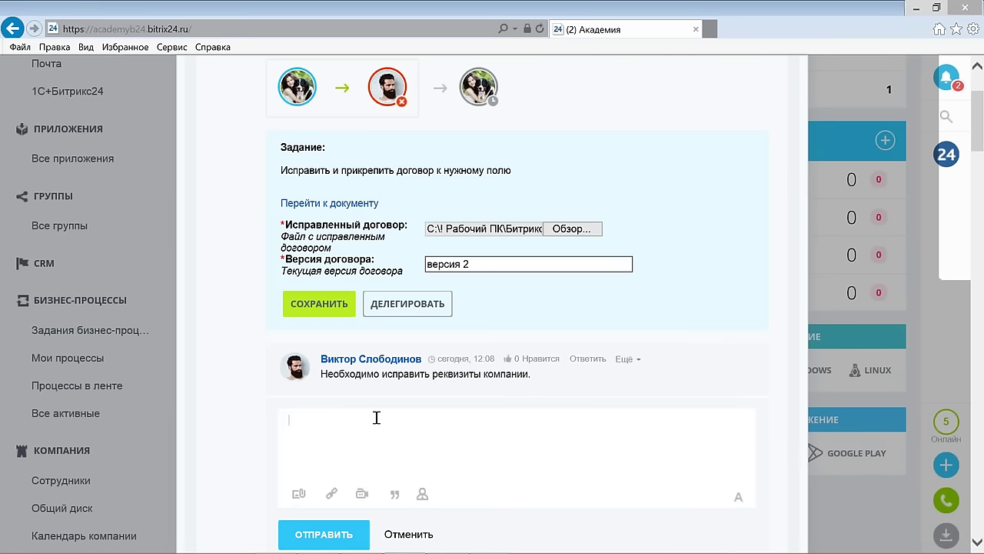
text(Реквизиты исправила.)
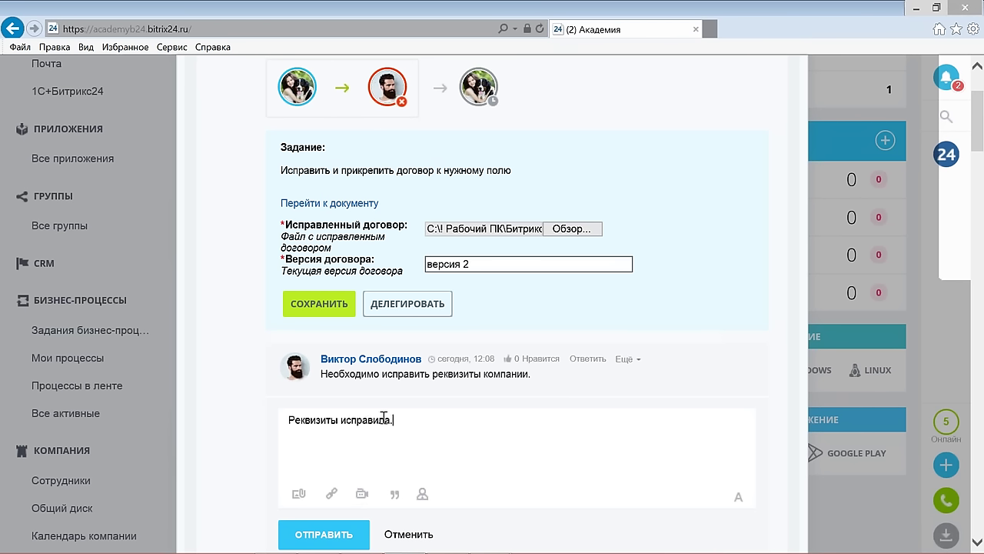
scroll(426, 422, down, 1)
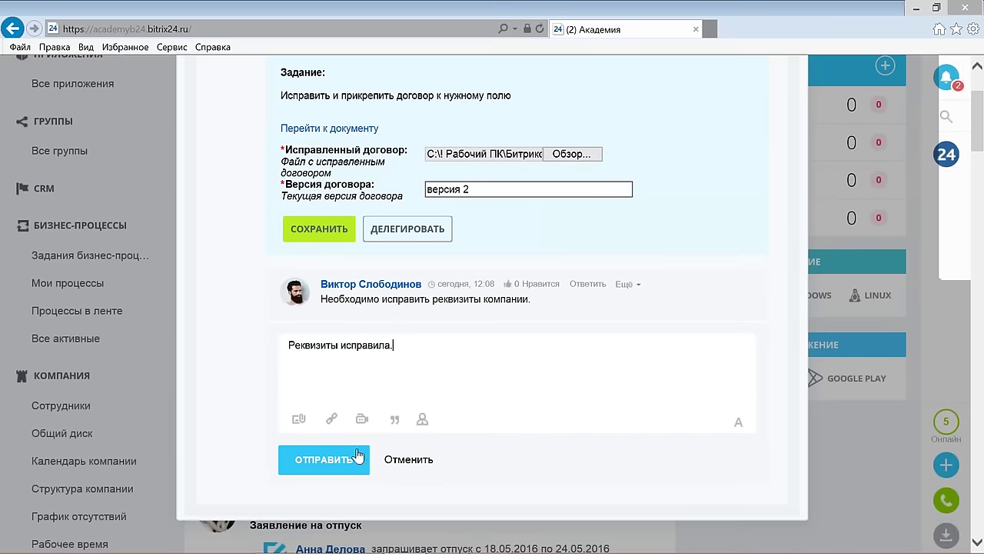
click(330, 460)
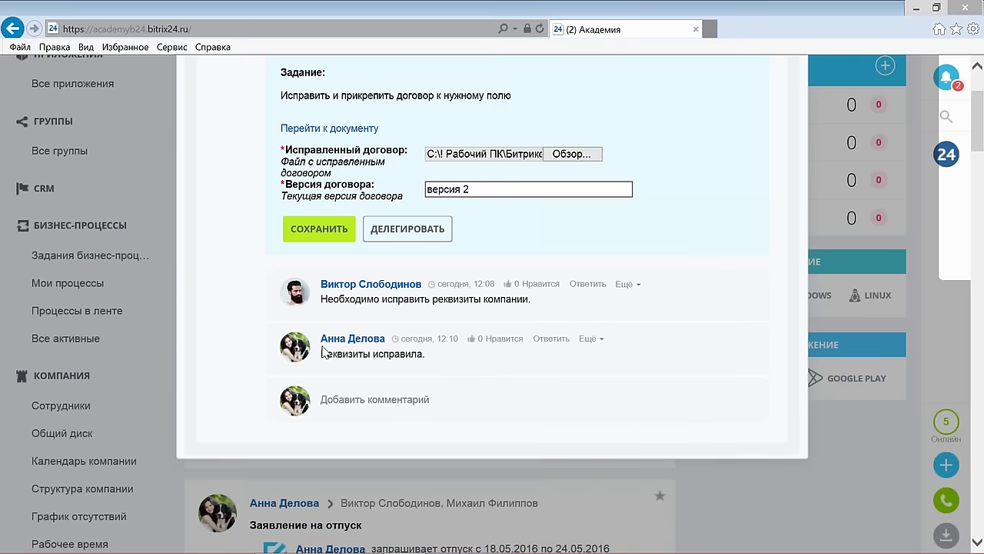
Step: Save the contract correction task and check who is assigned to the approval stage
scroll(395, 350, up, 1)
click(327, 306)
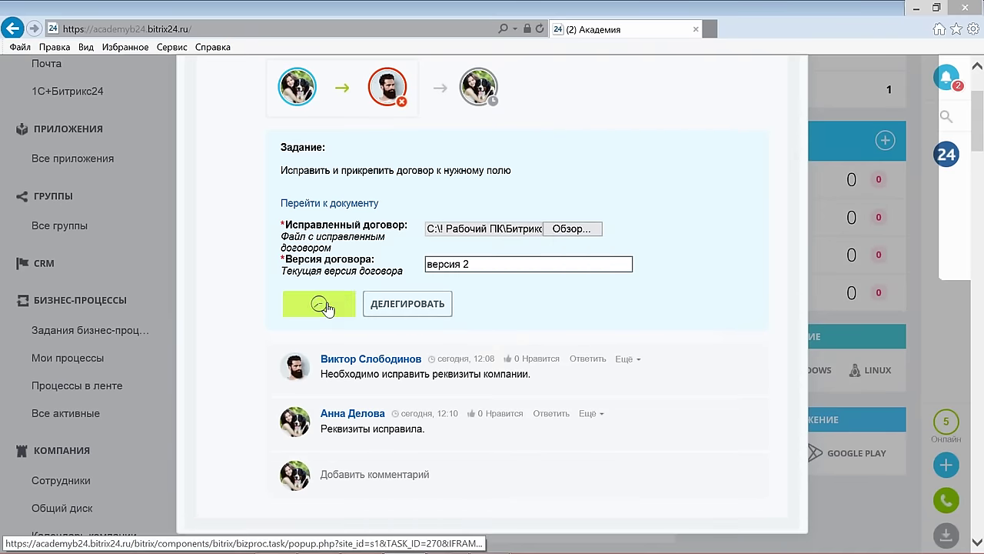
scroll(400, 261, up, 1)
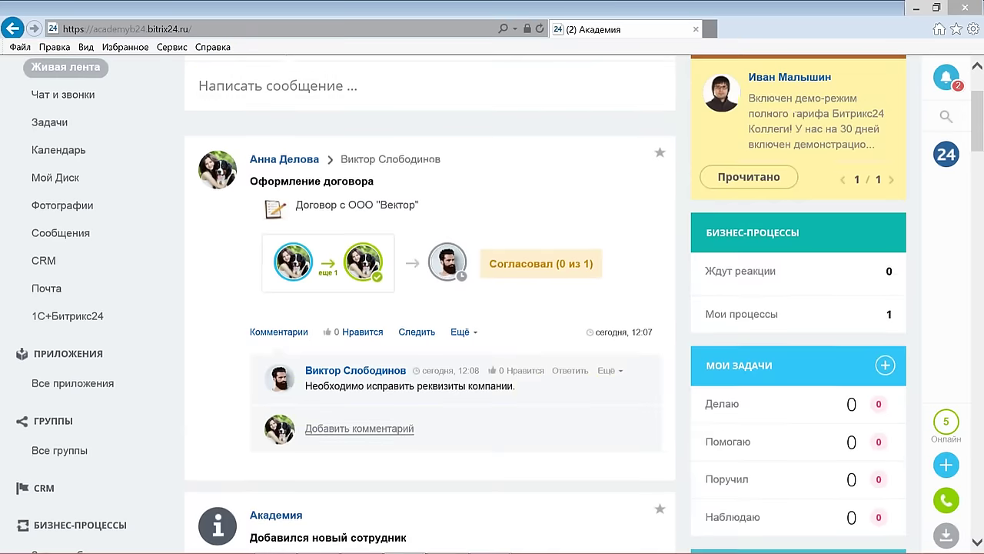
scroll(399, 261, up, 4)
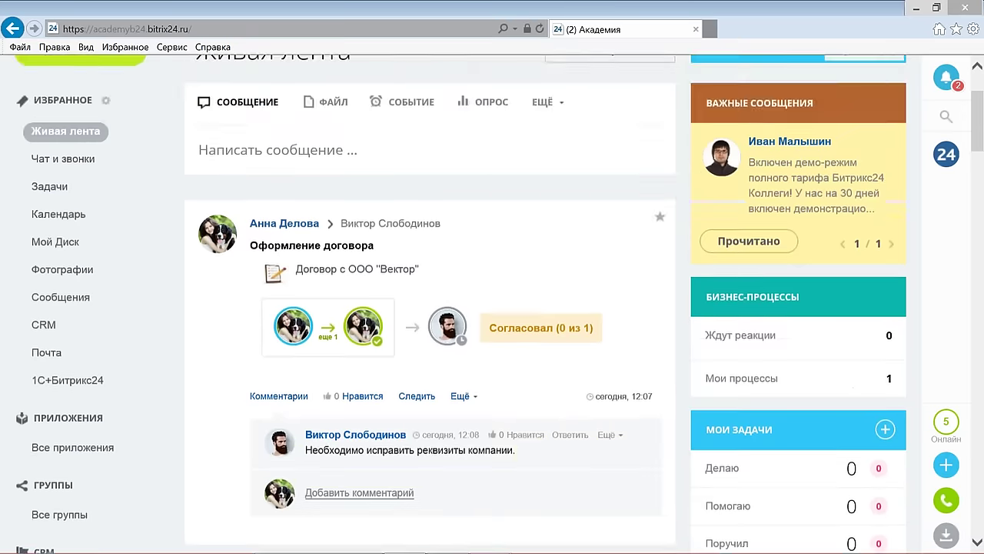
mouse_move(446, 419)
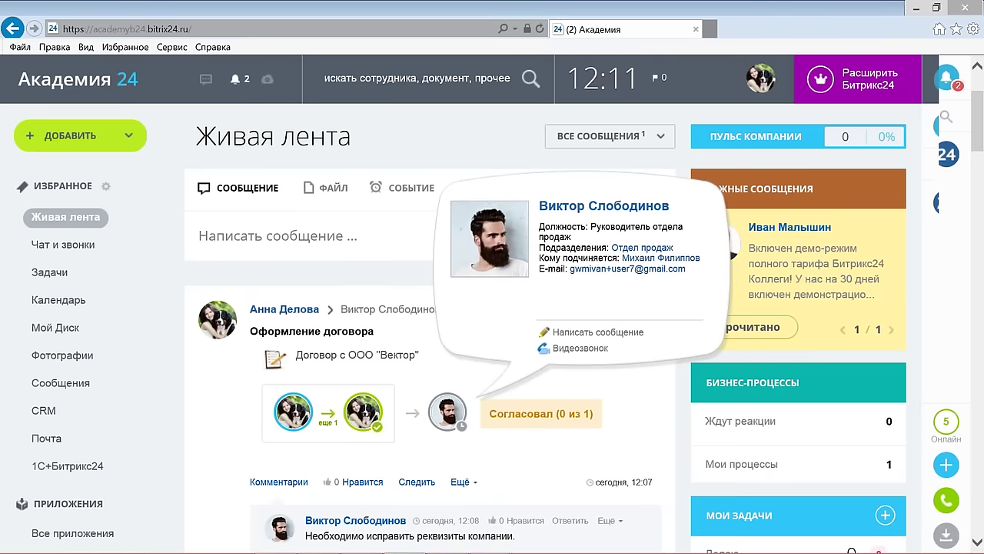
Step: Switch to the manager's session in Yandex Browser and expand the contract approval task in the live feed
click(363, 540)
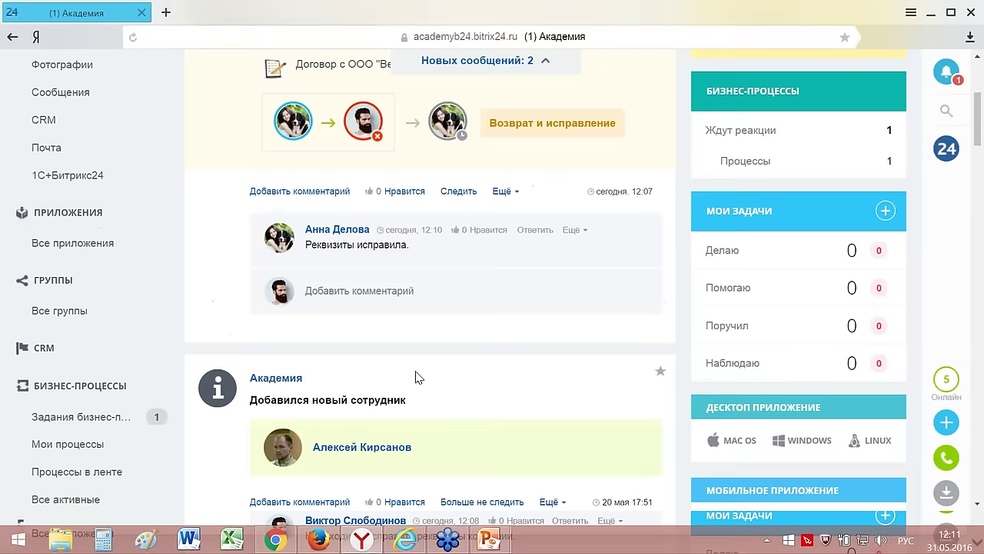
scroll(415, 377, up, 4)
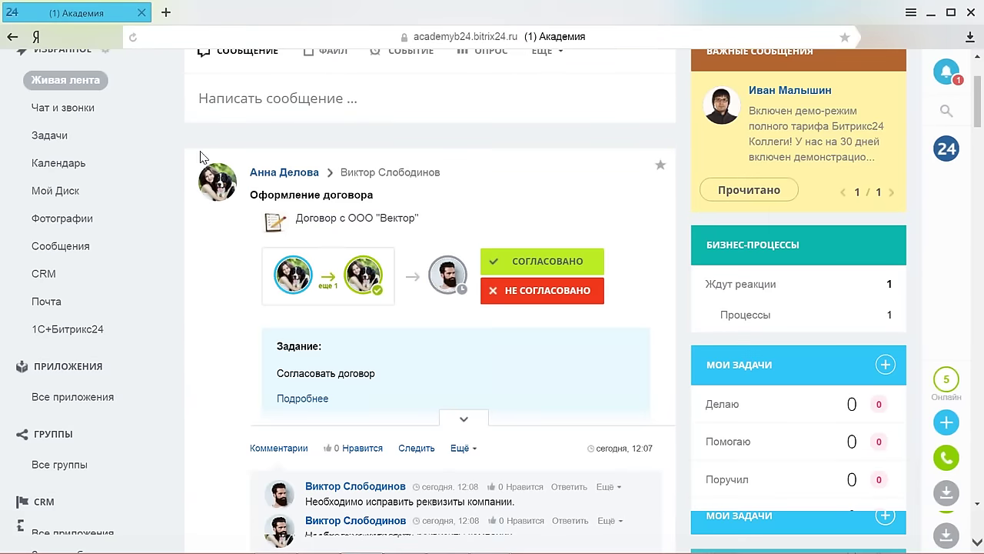
click(468, 421)
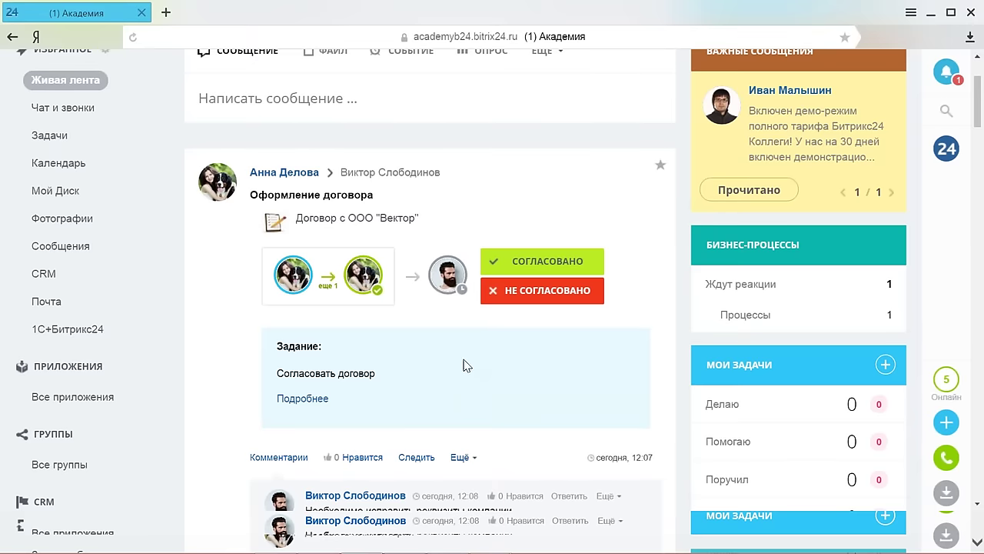
scroll(477, 389, down, 1)
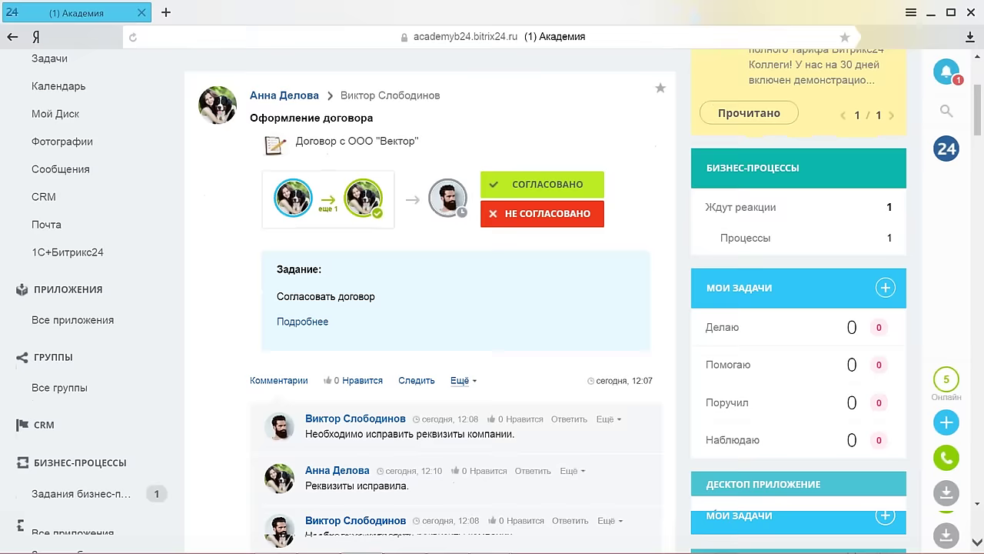
Step: Open the details of the manager's contract approval task and approve the contract as "Согласовано"
click(303, 321)
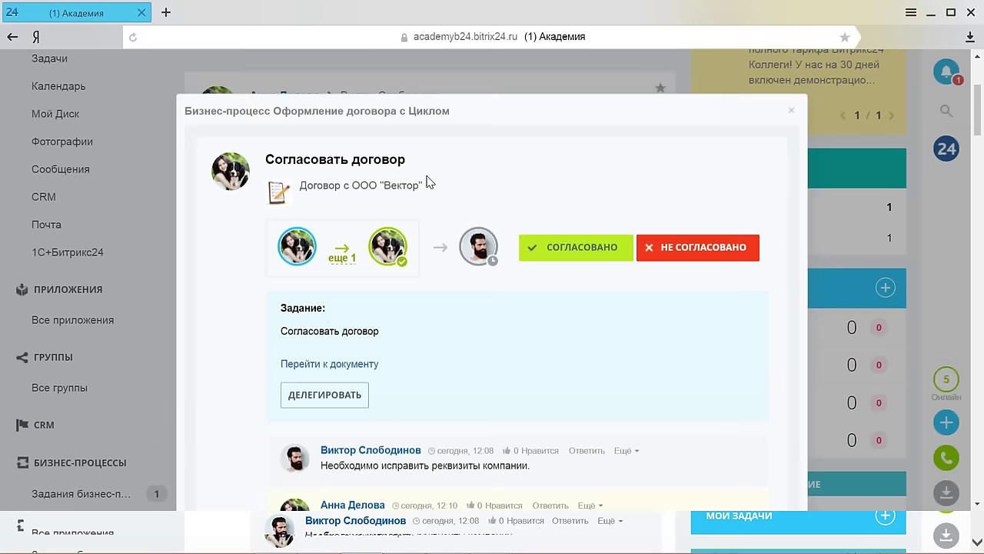
scroll(505, 182, down, 2)
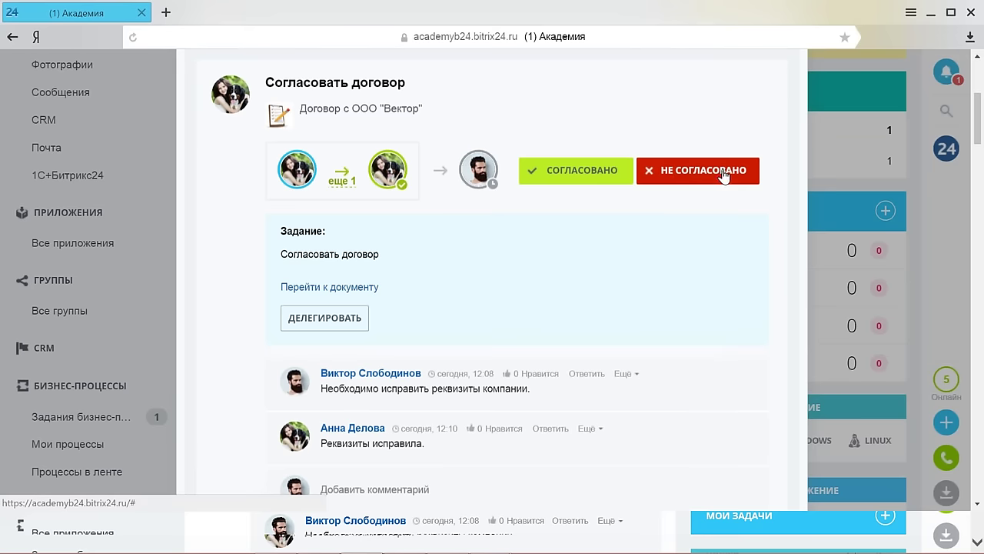
click(573, 176)
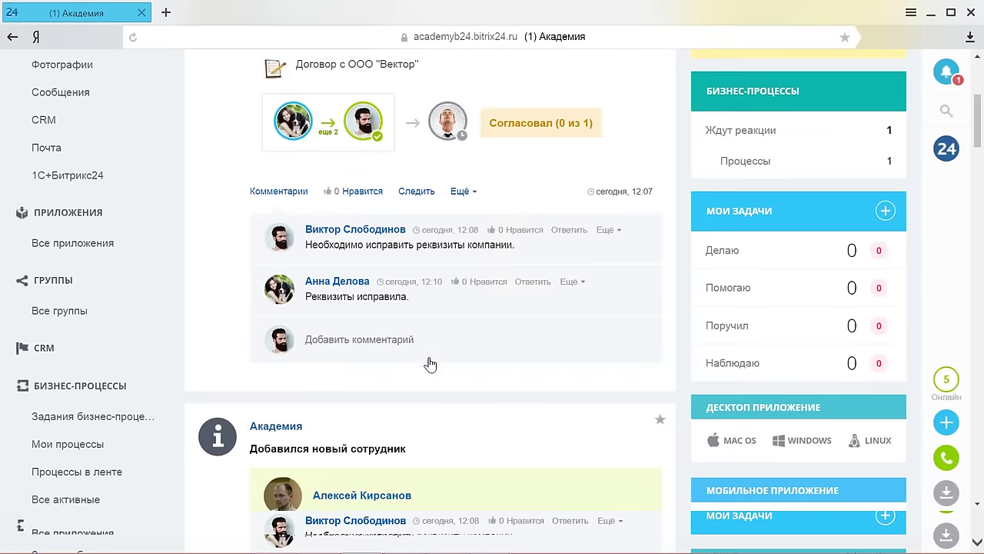
scroll(432, 364, down, 1)
Step: Switch to the second approver's session in Chrome, open the live feed and approve the contract as "Согласовано"
mouse_move(315, 547)
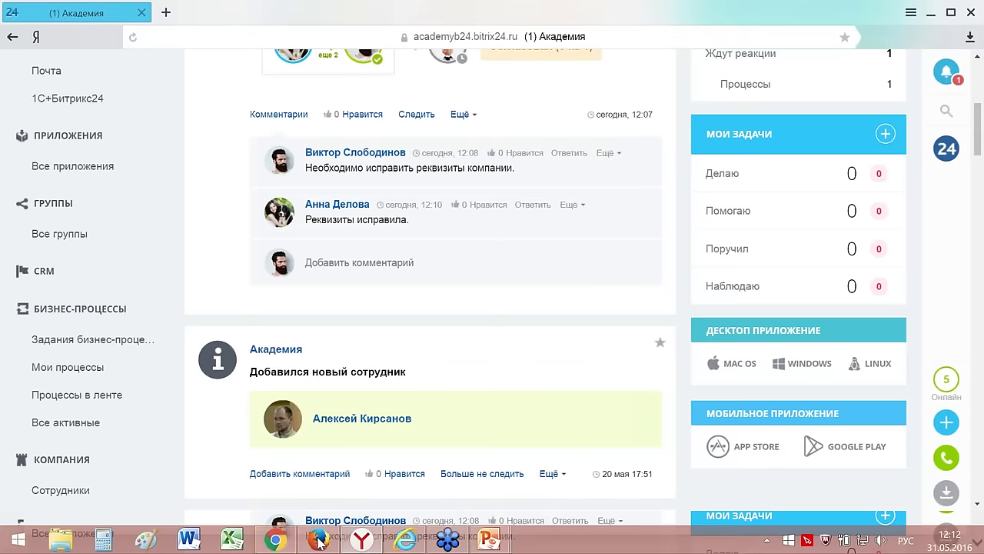
click(275, 541)
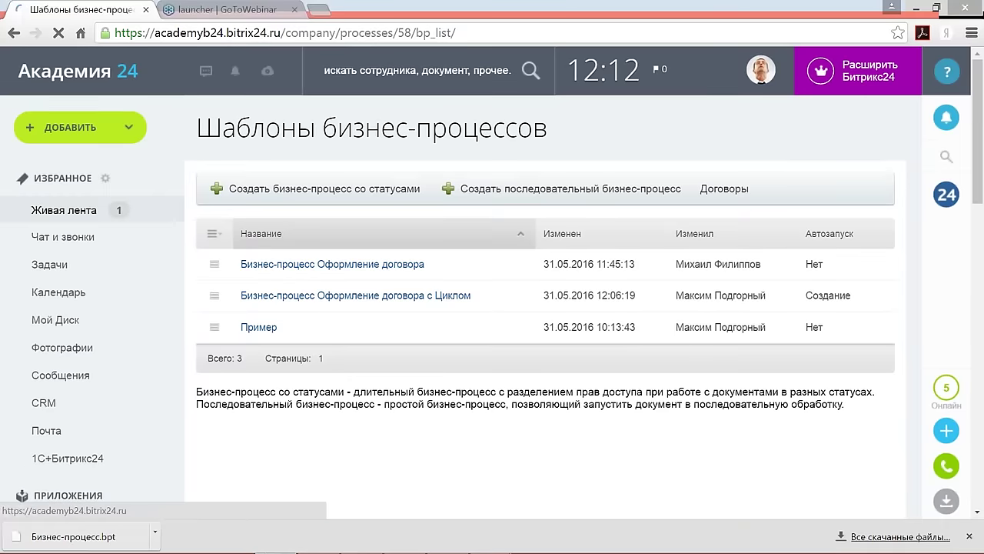
click(63, 210)
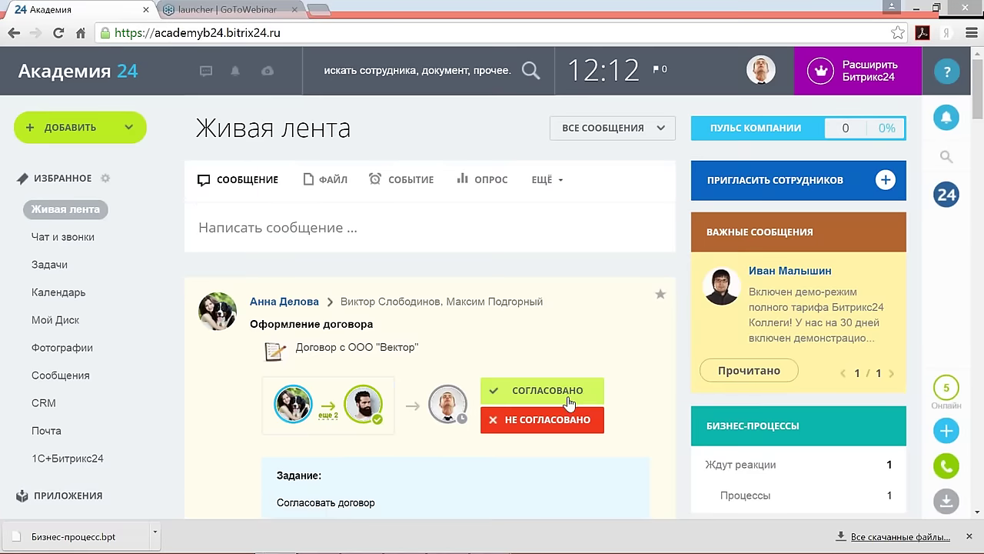
scroll(584, 400, down, 1)
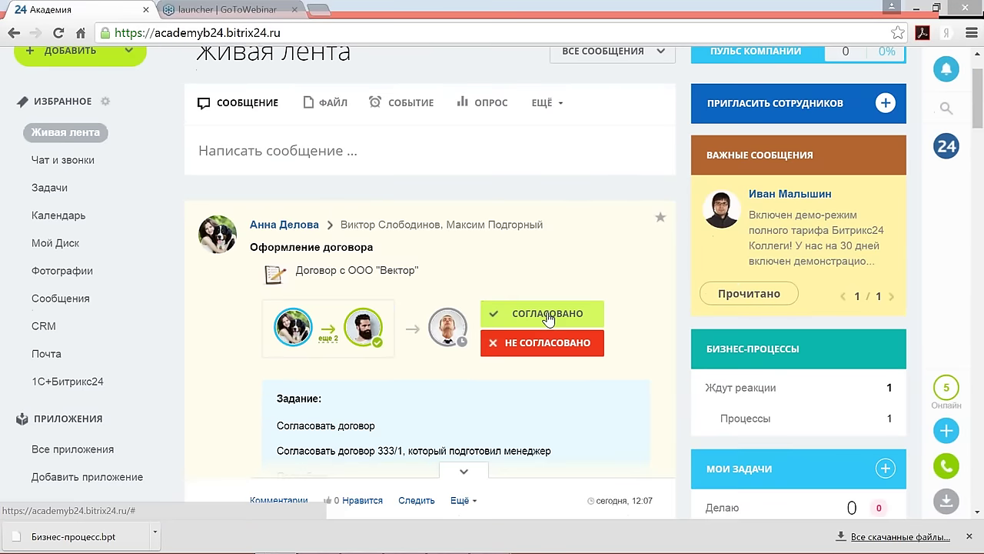
click(546, 315)
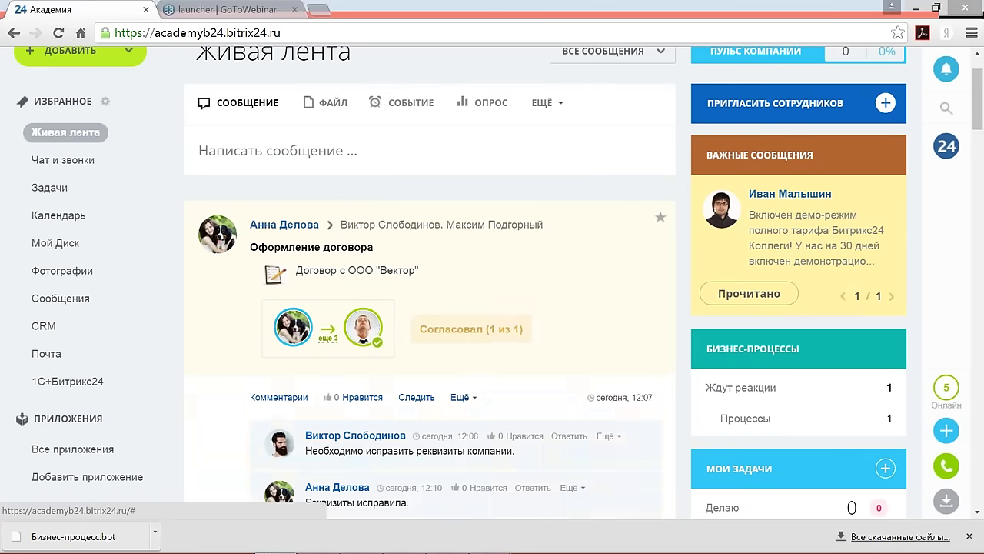
scroll(549, 319, down, 2)
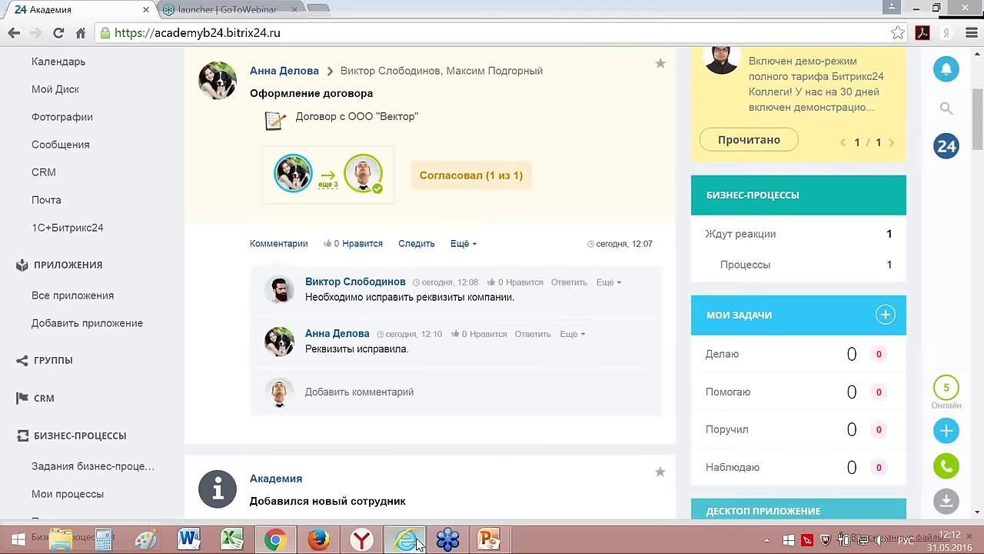
Step: Switch to the employee's session in Internet Explorer, open the task "Подписать договор и отправить" and mark it as completed
click(418, 543)
click(47, 279)
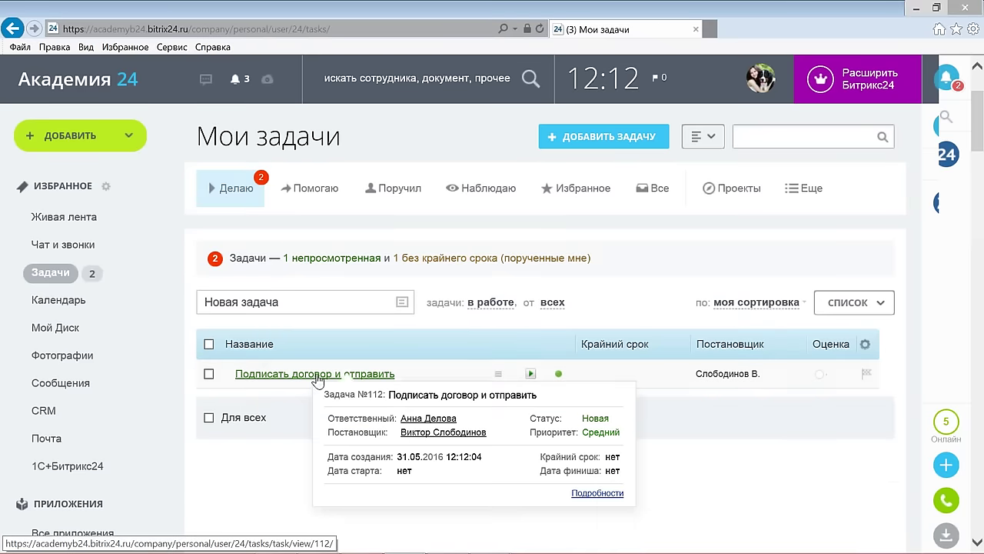
click(317, 377)
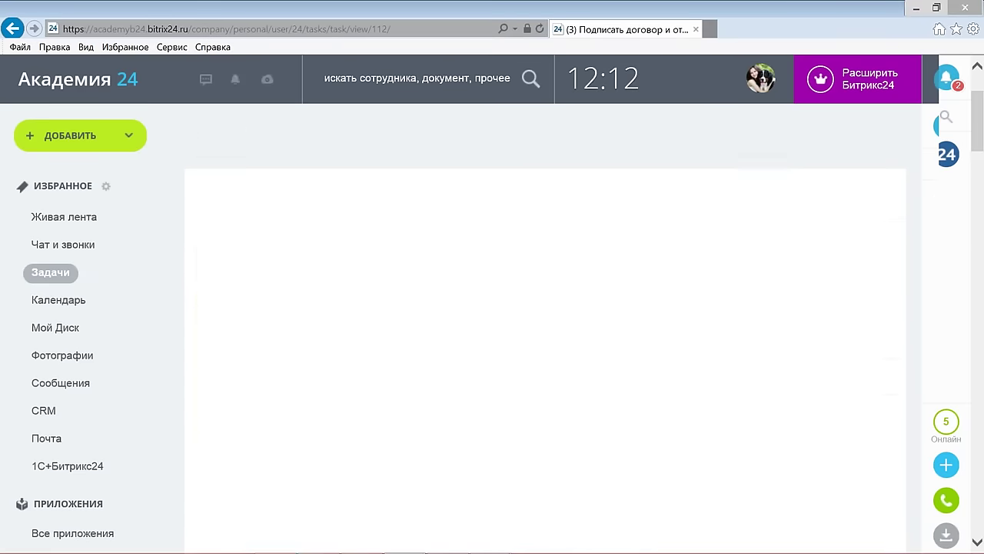
scroll(360, 384, down, 1)
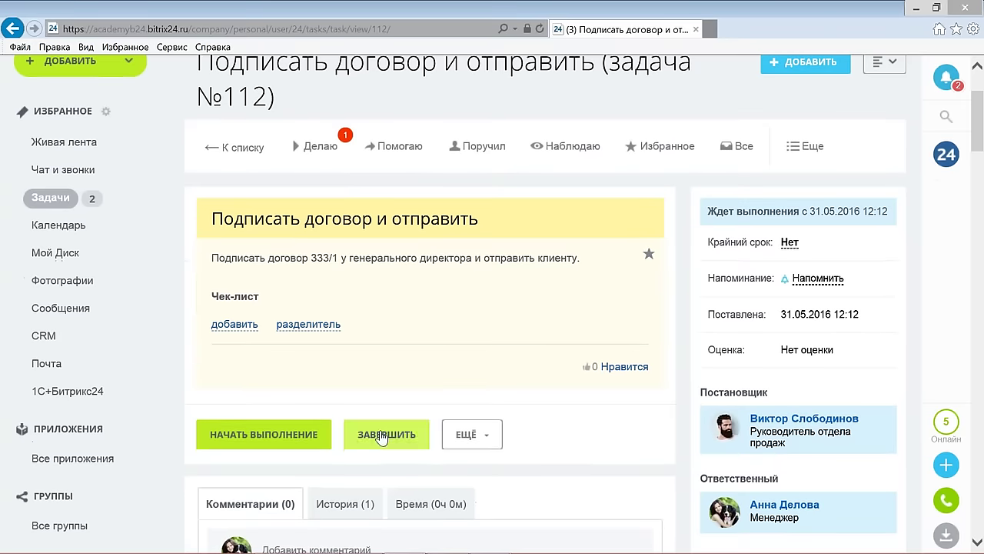
click(382, 435)
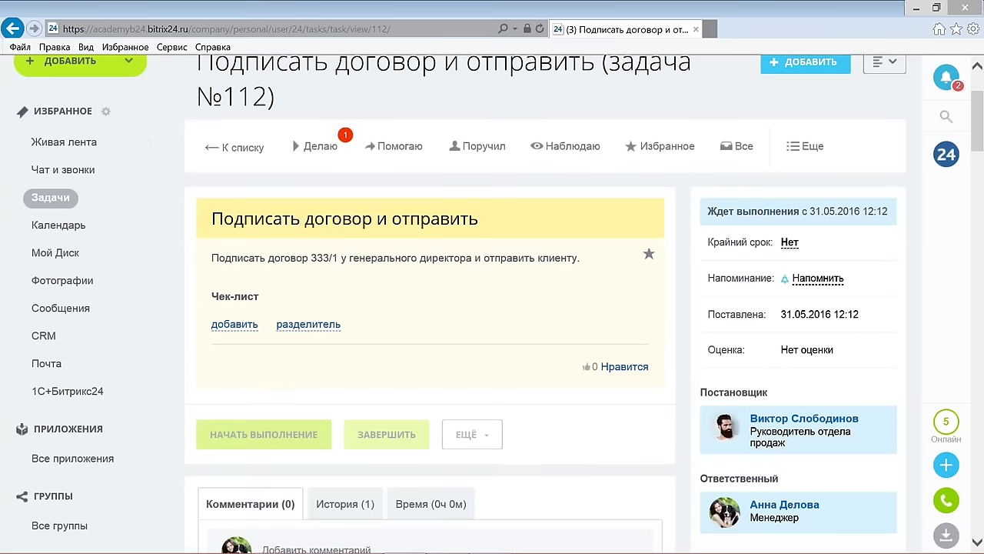
Step: Check the status and comments of the "Договор с ООО "Вектор"" process in the live feed
click(48, 150)
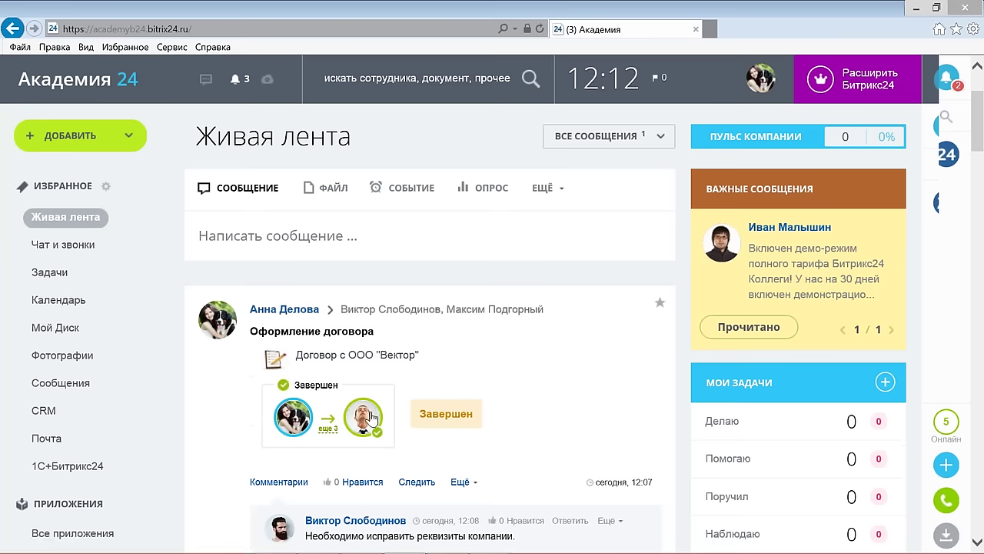
drag(422, 415, 477, 417)
scroll(508, 386, down, 1)
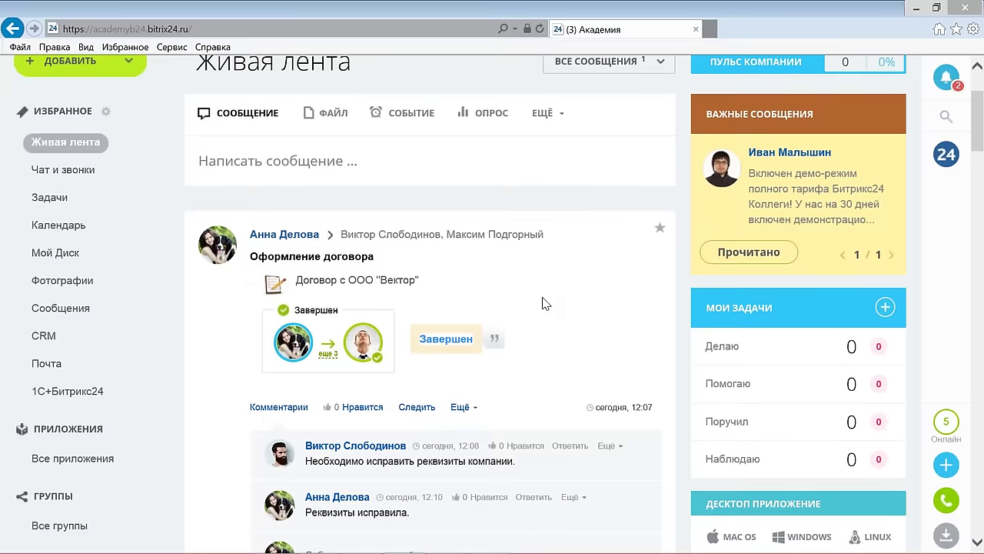
scroll(538, 302, up, 1)
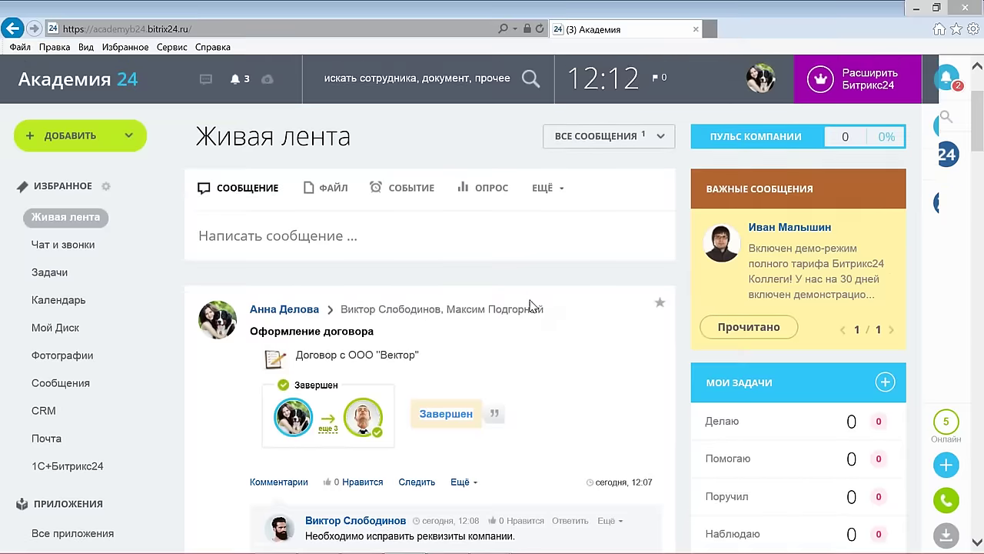
scroll(531, 306, down, 2)
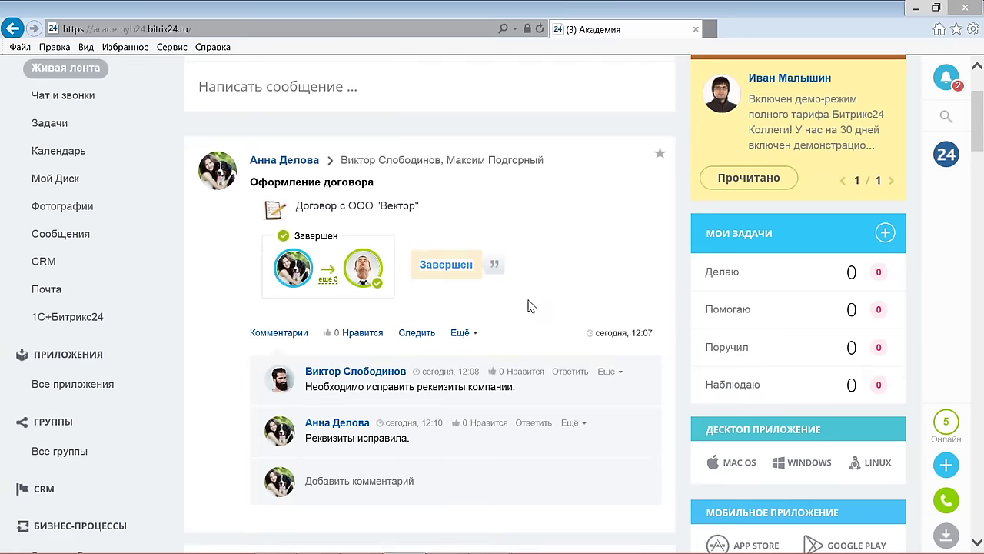
scroll(528, 306, down, 1)
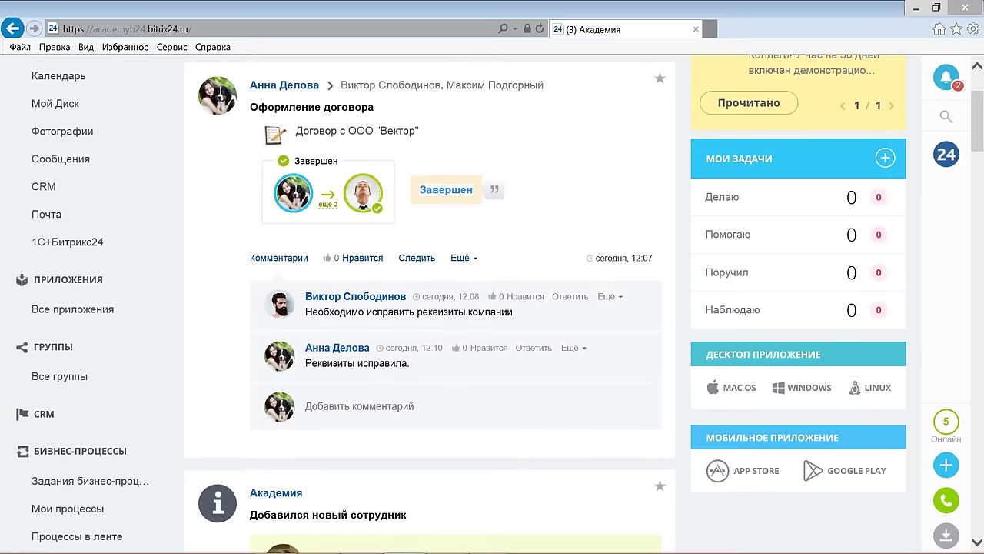
scroll(209, 281, down, 1)
scroll(209, 281, down, 3)
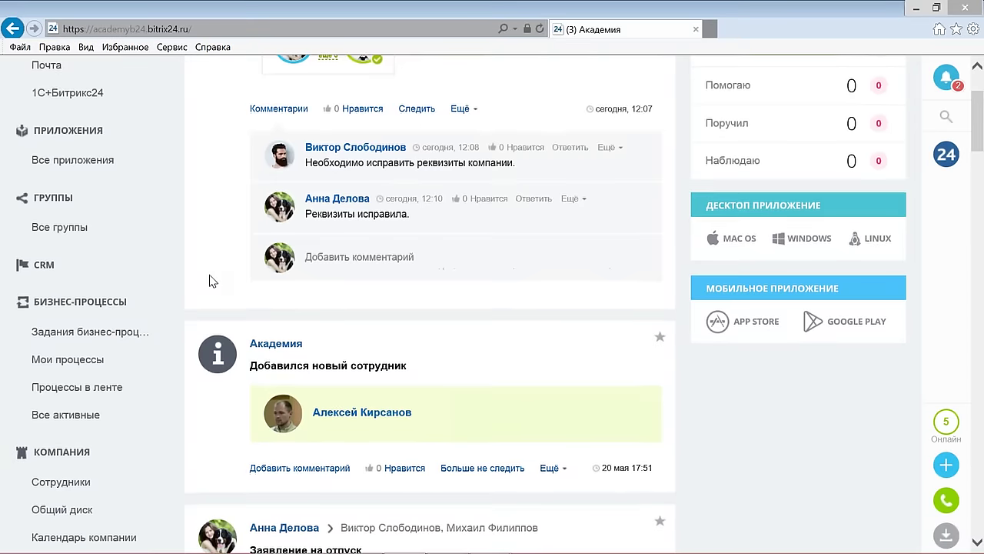
Step: Open the "Договор с ООО "Вектор"" record in the "Оформление договора" process, check its attached file and version, and exit without changes
click(77, 318)
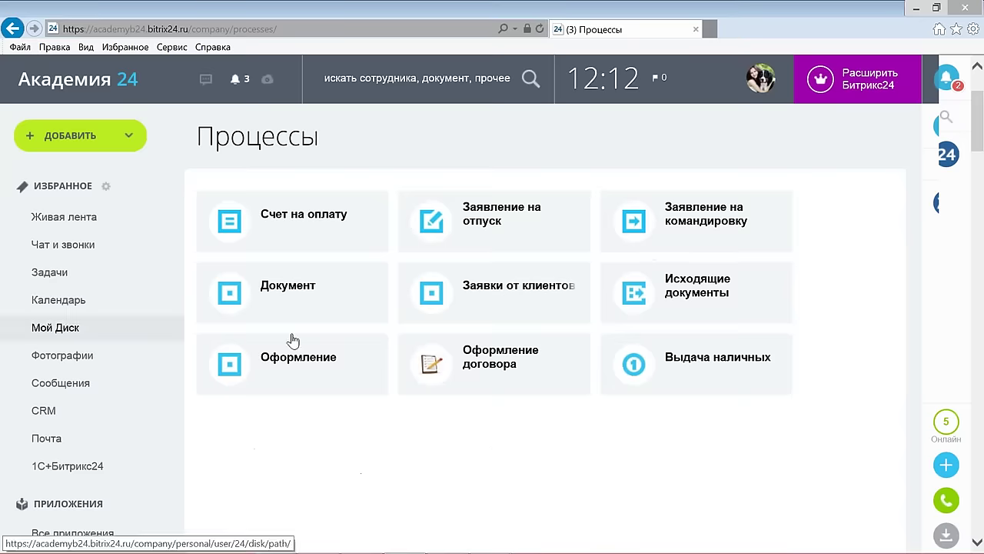
click(493, 362)
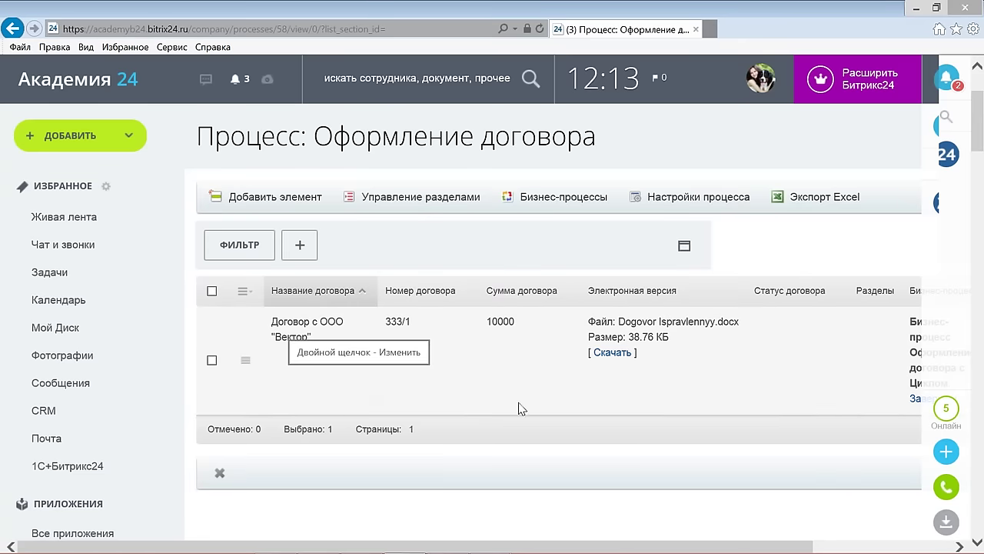
scroll(485, 395, down, 1)
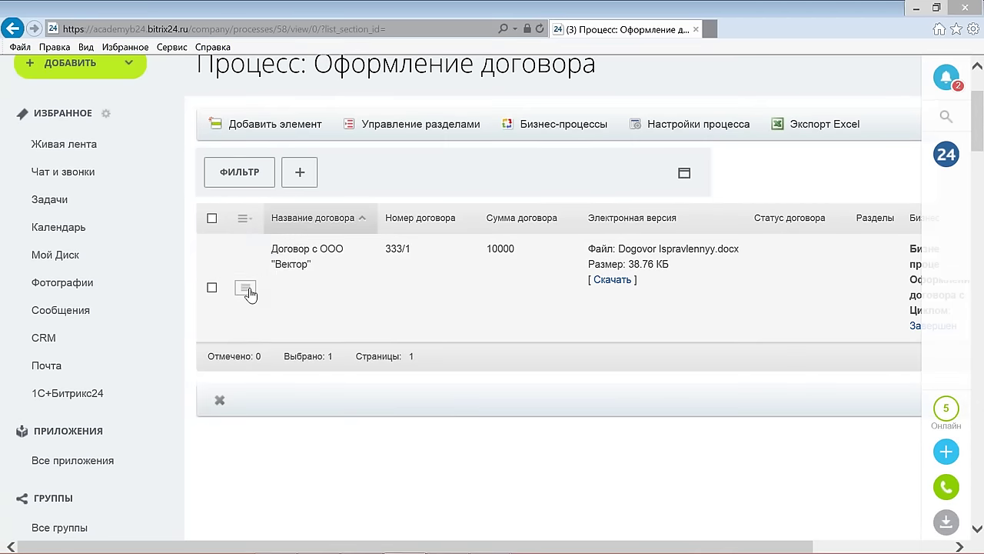
click(248, 290)
click(319, 317)
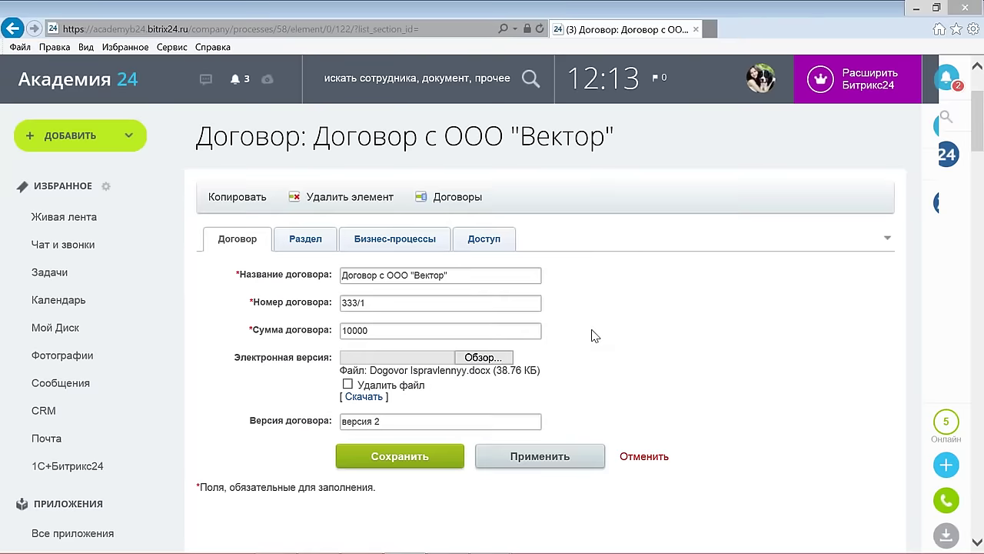
scroll(591, 334, down, 1)
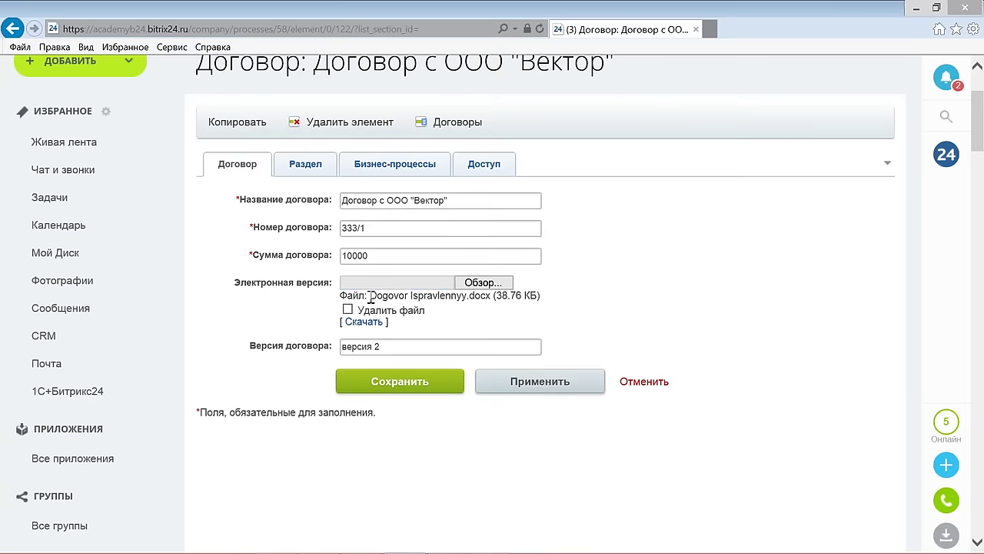
drag(370, 296, 445, 302)
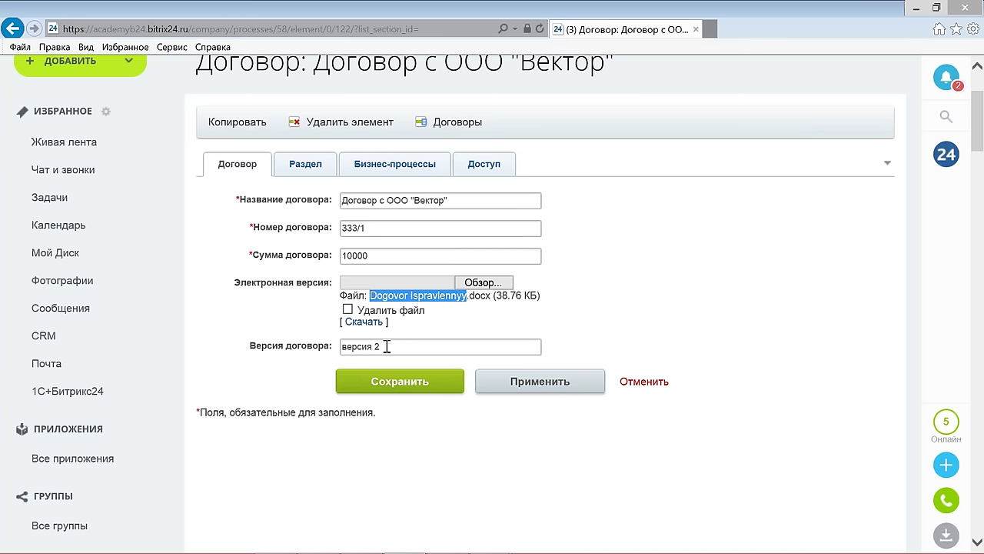
click(653, 381)
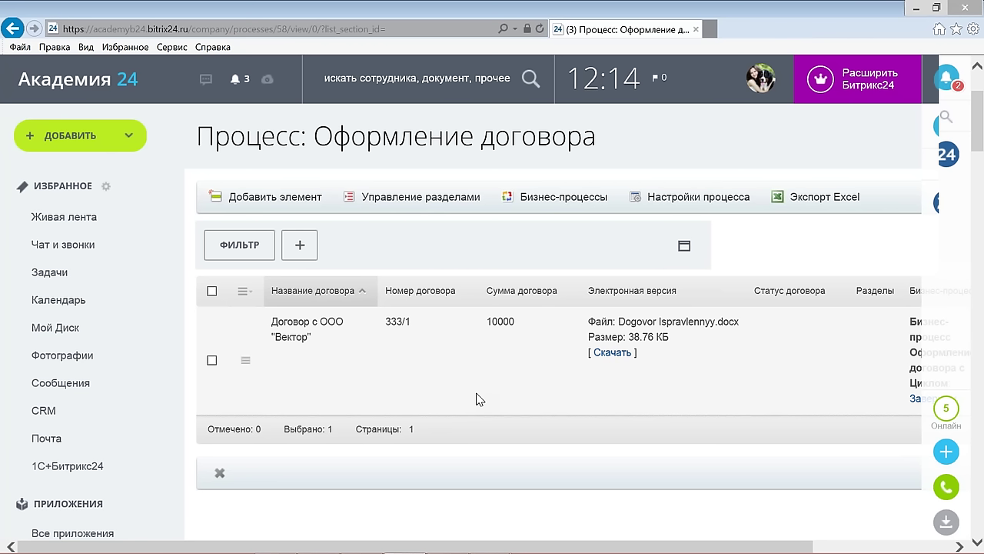
Step: Switch to the second approver's session in Chrome and open the "Бизнес-процесс Оформление договора с Циклом" template of "Оформление договора" for editing
mouse_move(274, 543)
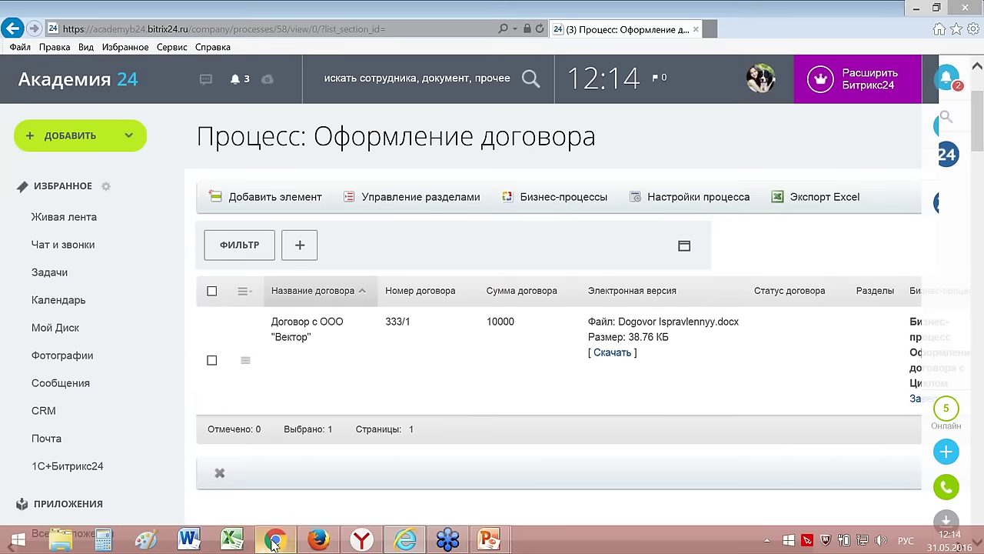
click(275, 542)
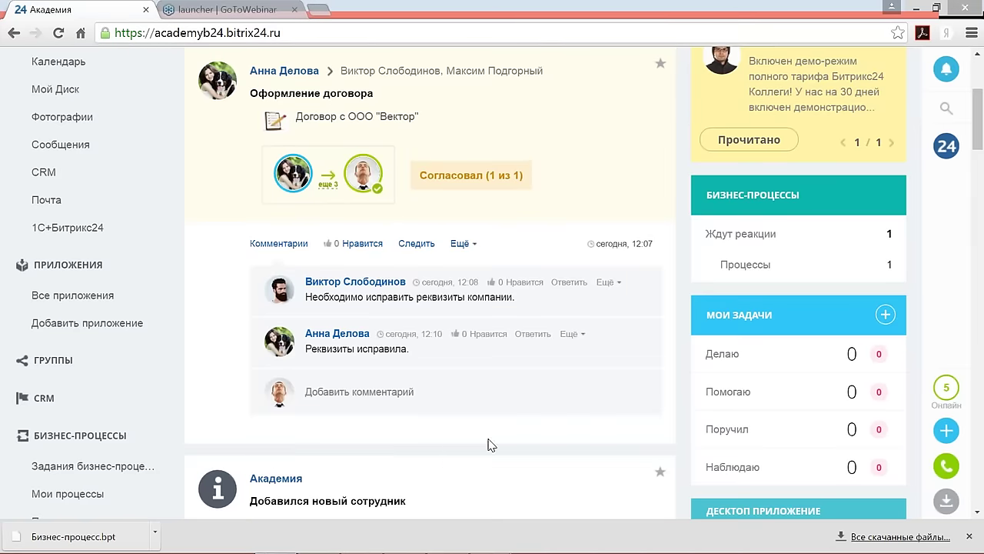
scroll(507, 431, up, 3)
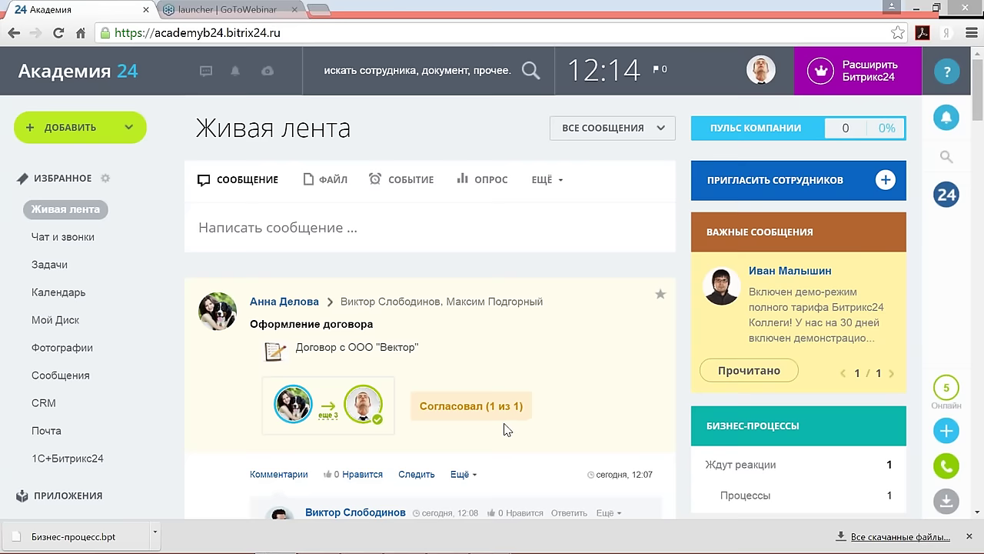
scroll(485, 441, down, 6)
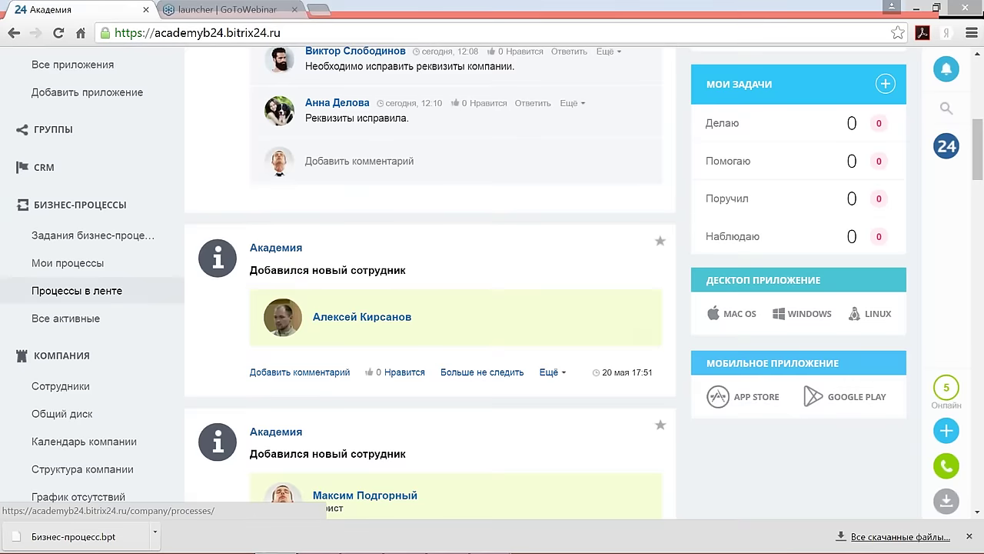
click(77, 291)
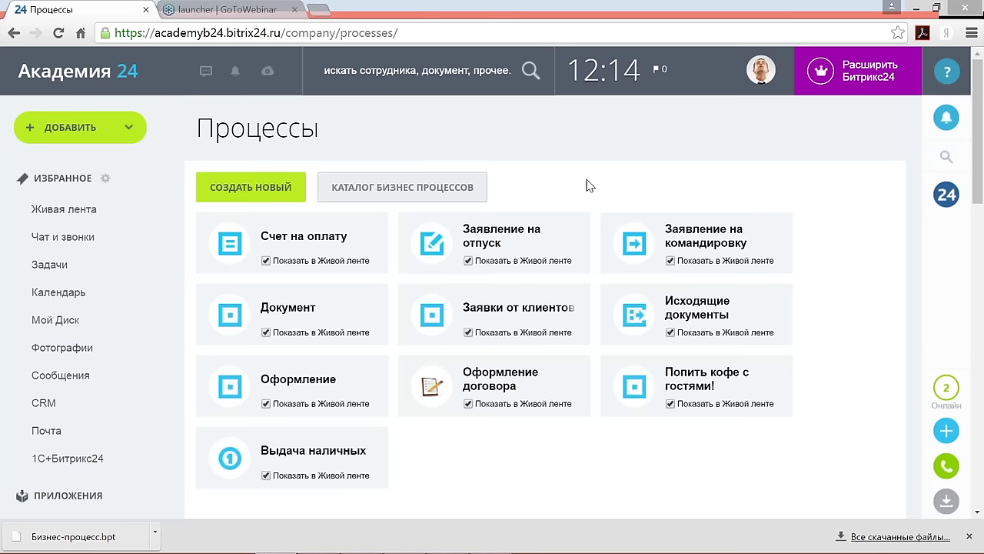
click(483, 374)
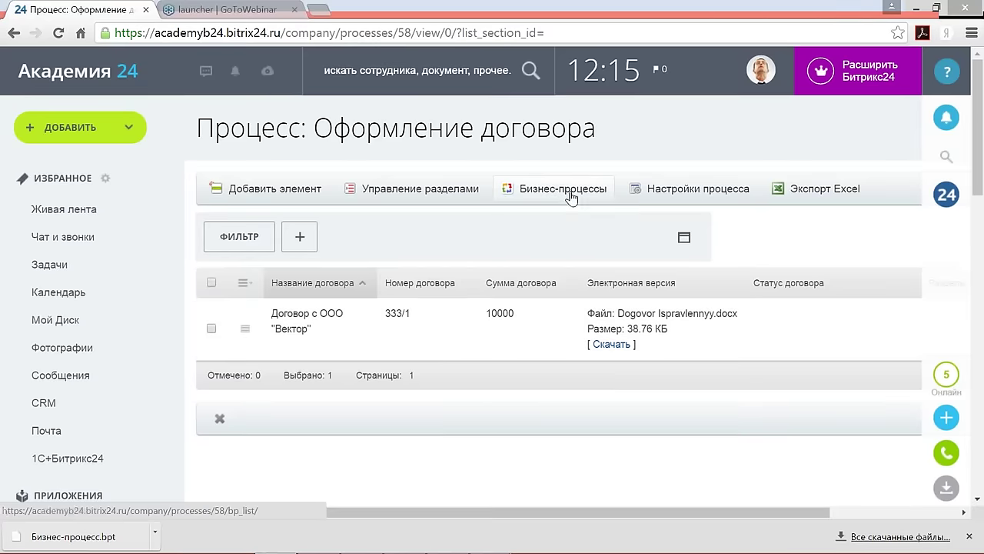
click(567, 192)
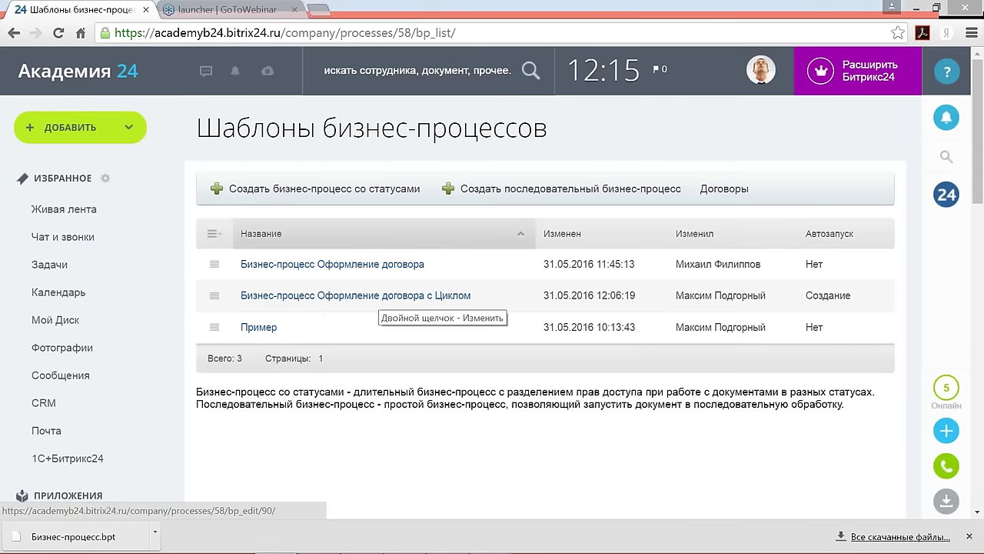
click(355, 295)
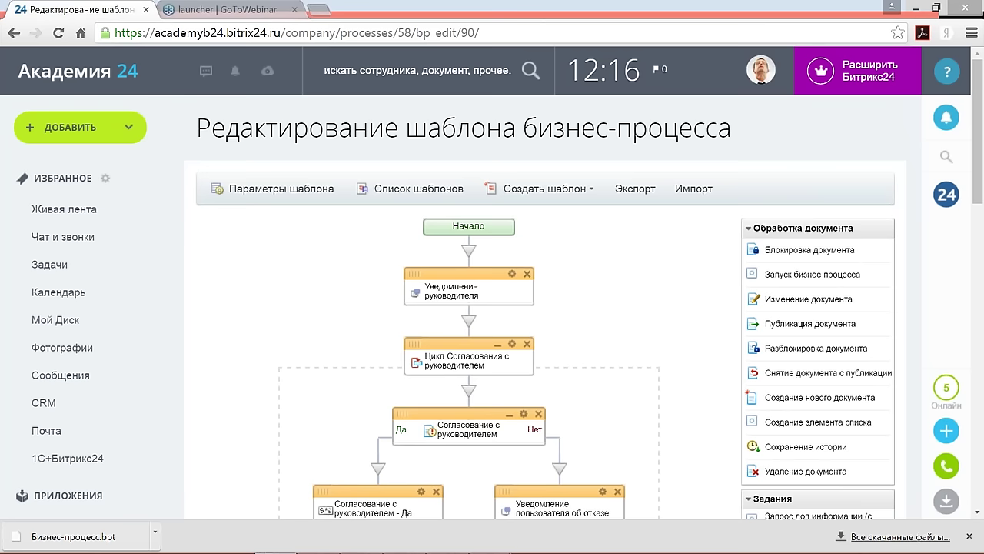
Step: Remove the "Согласование с руководителем - Нет" action from the refusal branch of the approval loop and review the scheme
scroll(443, 329, down, 5)
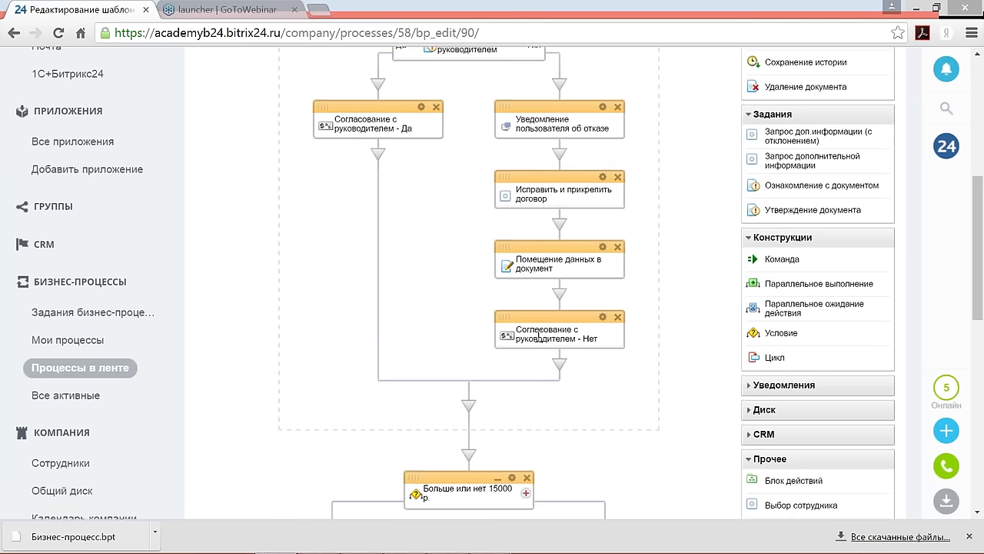
click(618, 318)
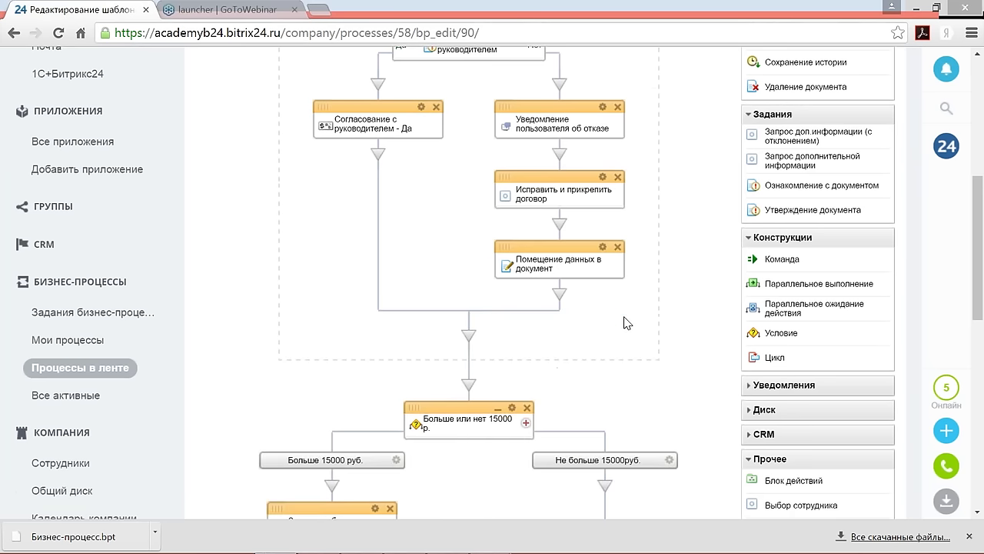
scroll(624, 323, up, 2)
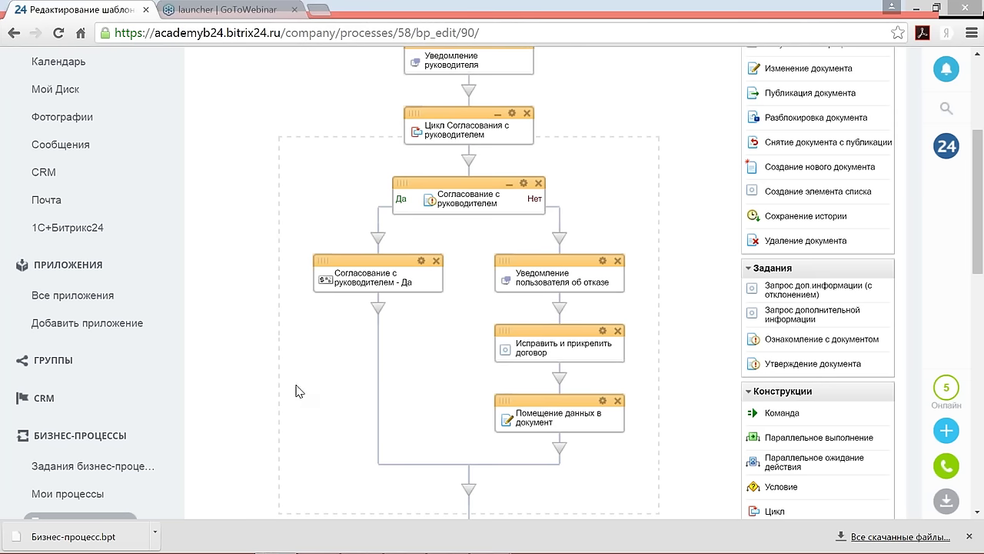
scroll(300, 391, down, 2)
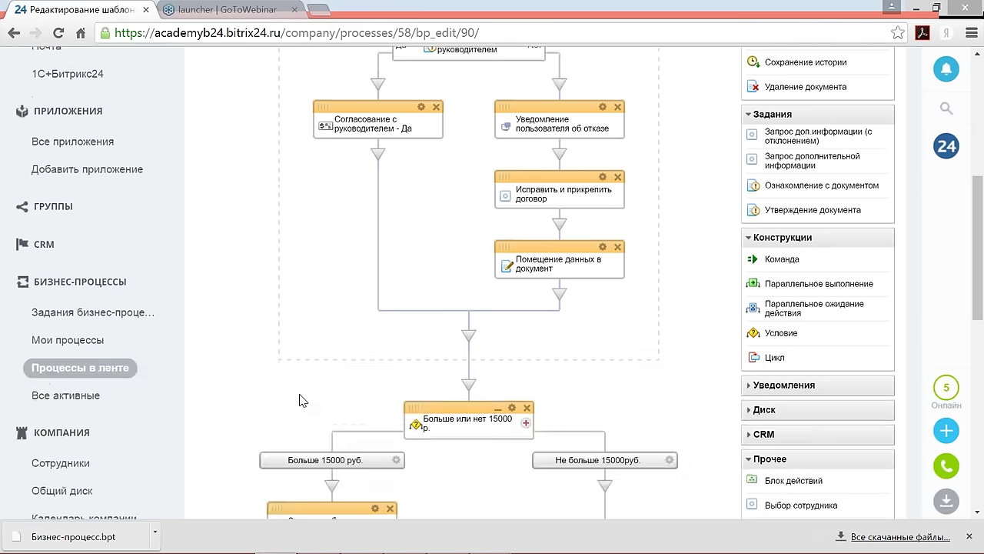
scroll(300, 398, down, 1)
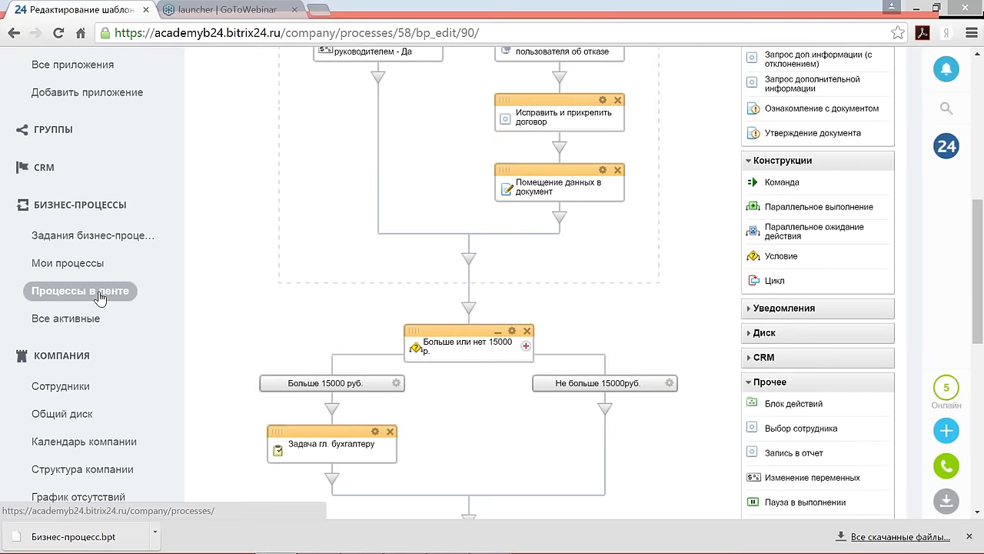
Step: Leave the template editor without saving and reopen the business process template list of "Оформление договора"
click(100, 298)
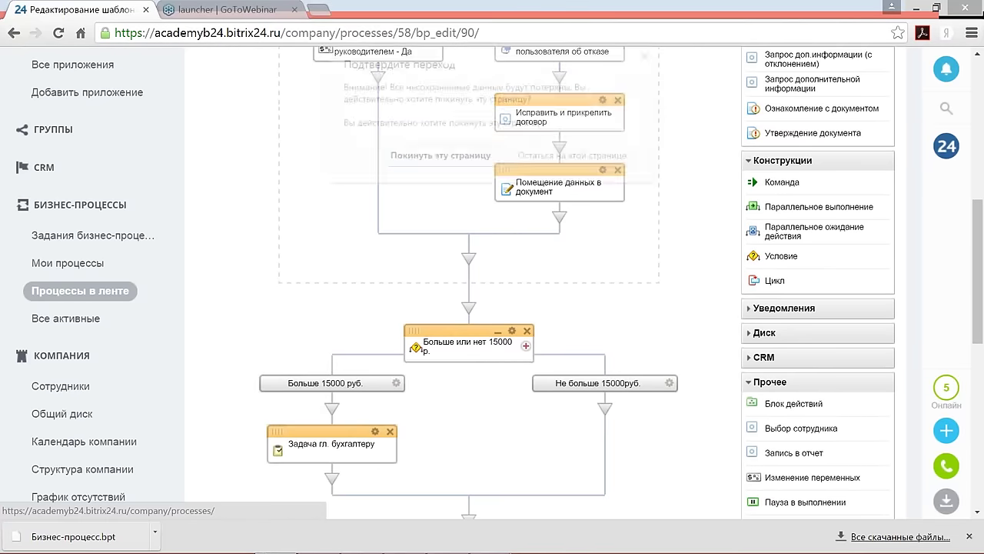
click(439, 157)
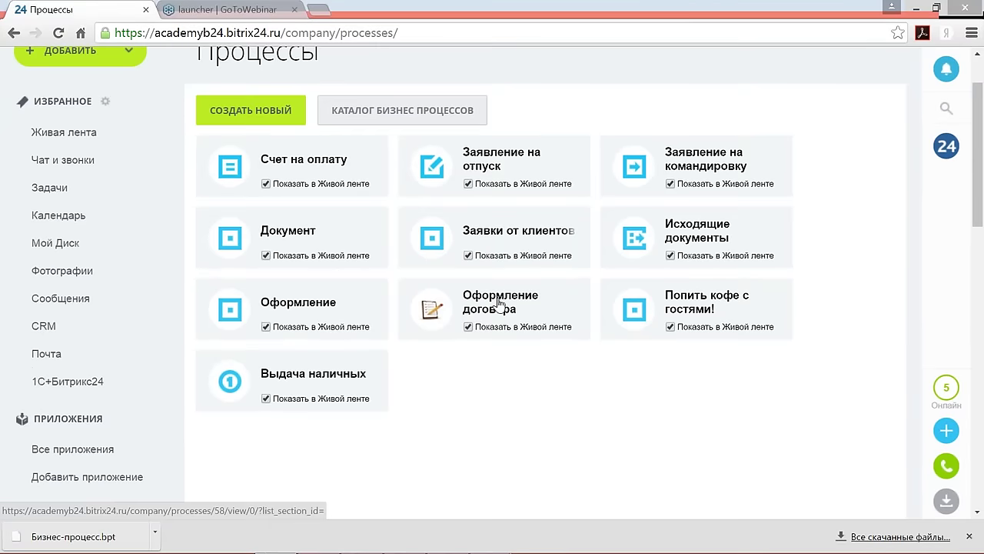
click(498, 302)
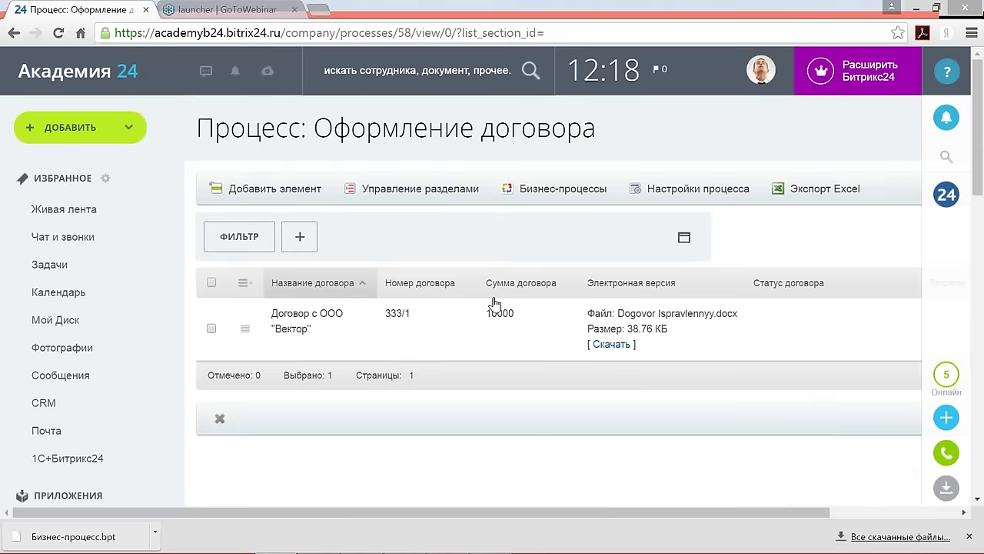
click(555, 190)
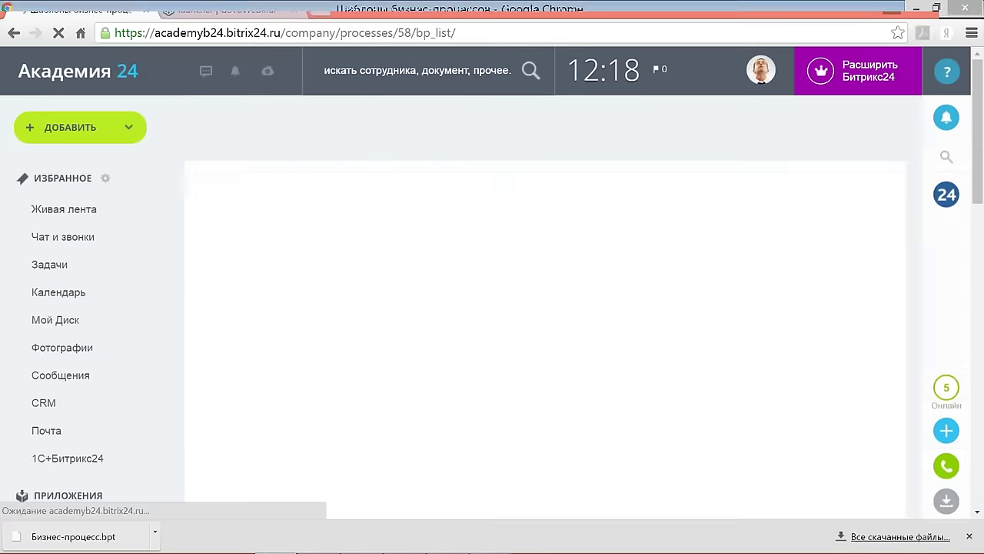
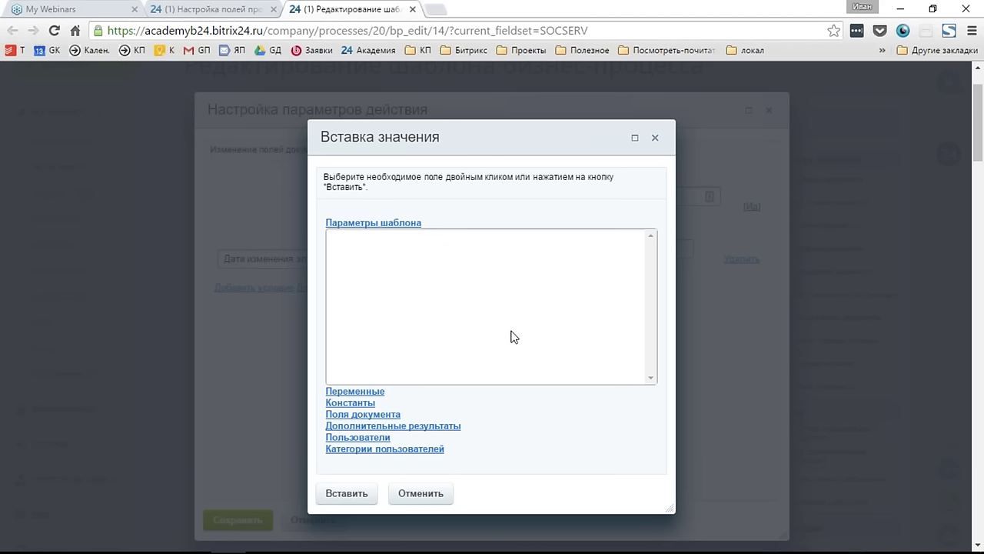
Step: Look through the variables, constants, document fields, users and additional results insertable into the "Изменение документа" action, and close its settings unchanged
click(384, 391)
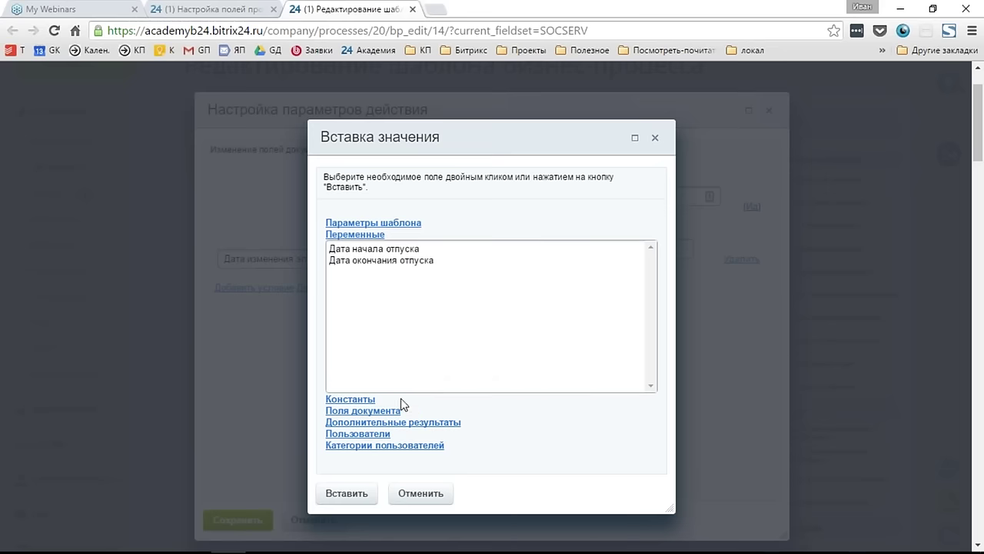
click(360, 399)
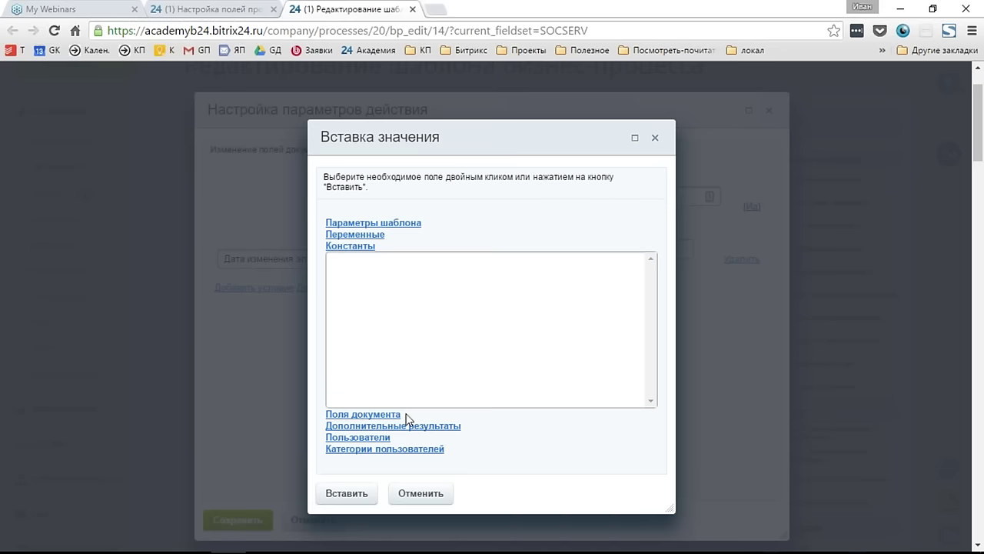
click(388, 416)
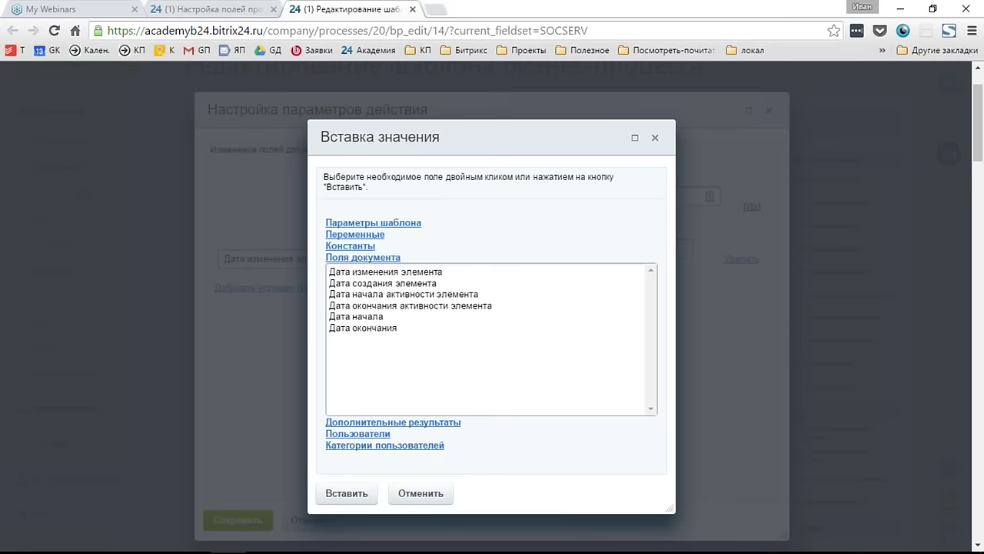
click(383, 436)
click(385, 447)
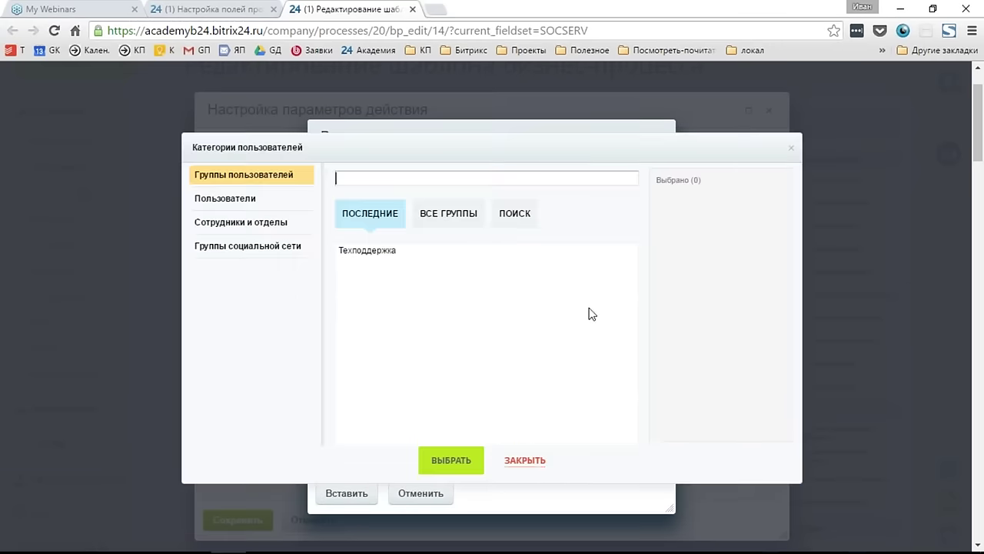
click(526, 460)
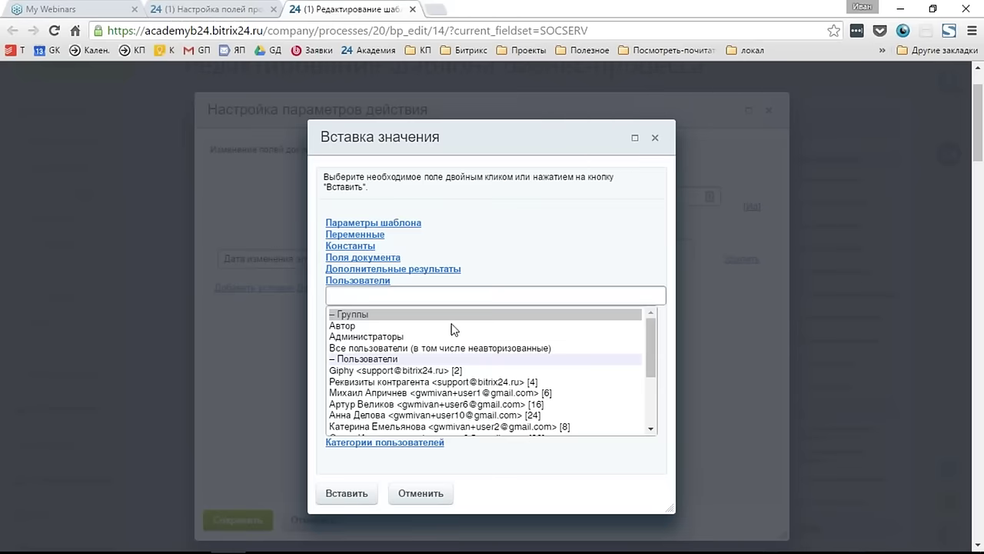
click(440, 270)
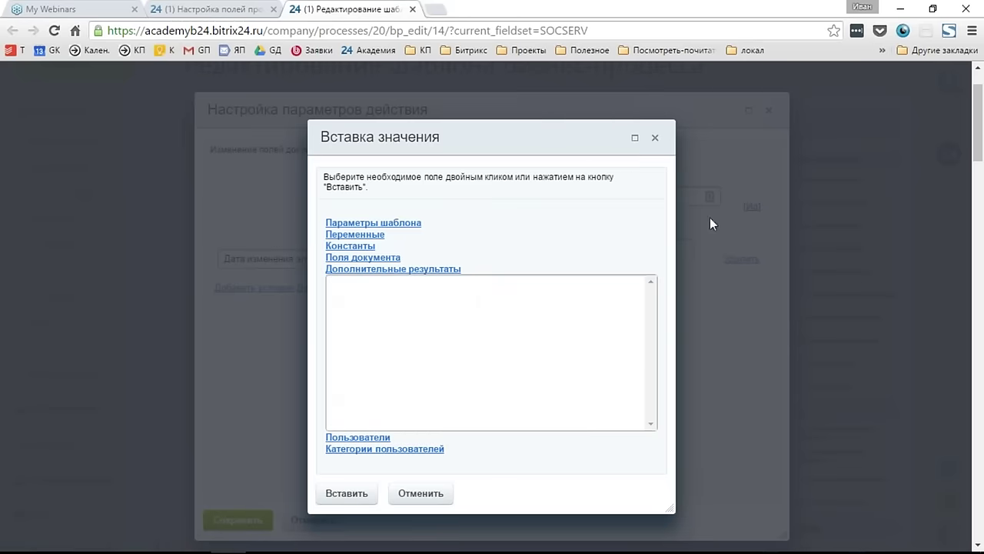
click(654, 138)
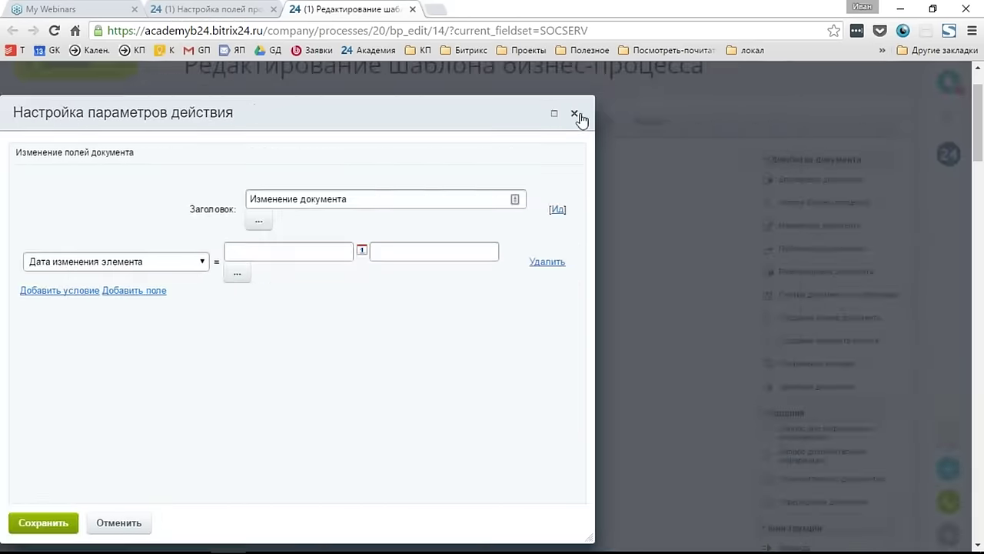
click(577, 114)
Step: Leave this template without saving and open the "Бизнес-процесс Оформление договора с Циклом" template of the "Оформление договора" process for editing
scroll(7, 346, down, 3)
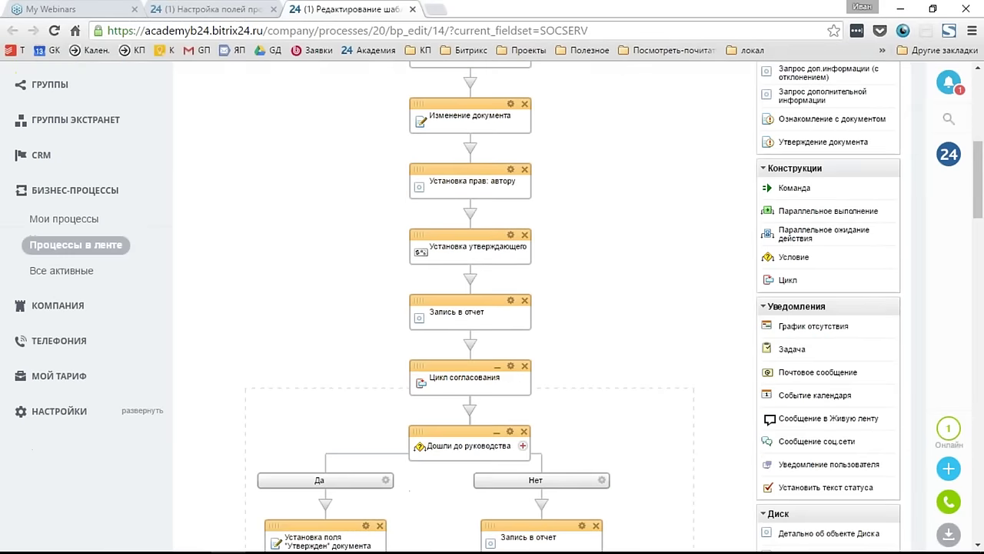
click(91, 267)
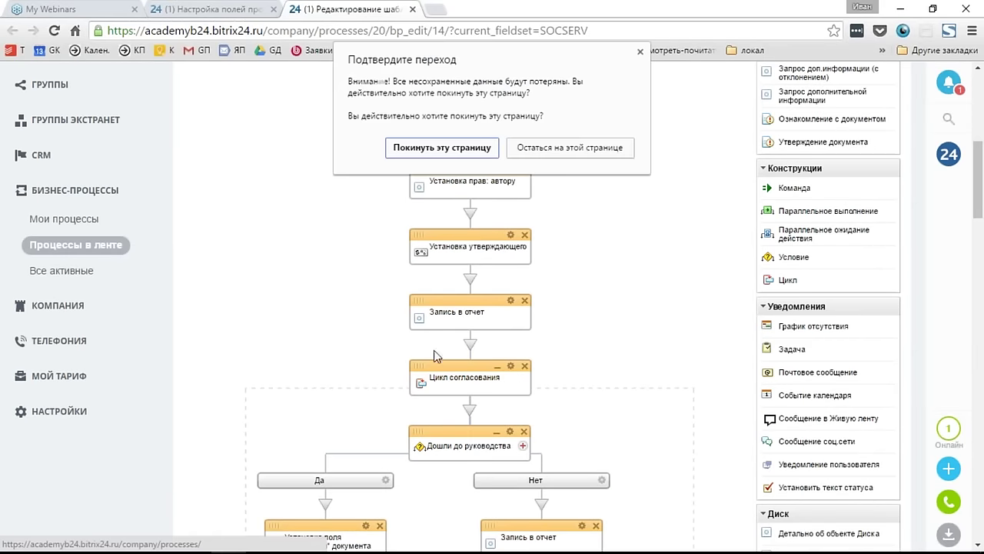
click(409, 150)
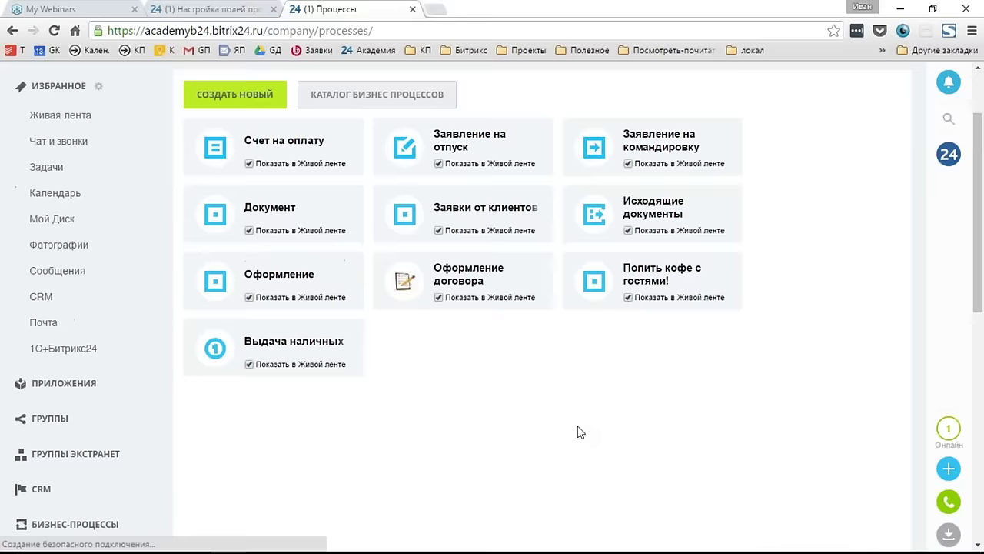
click(476, 322)
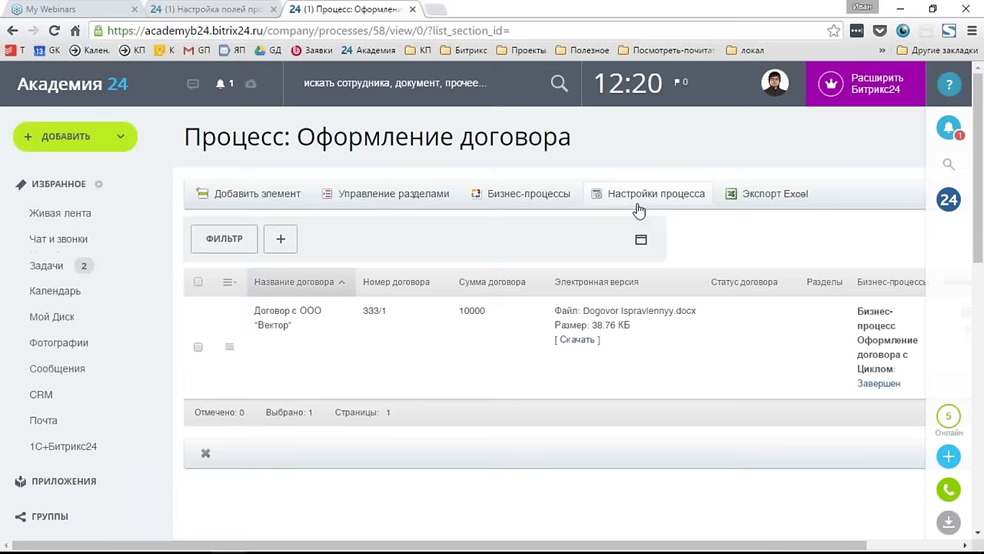
click(492, 198)
click(423, 299)
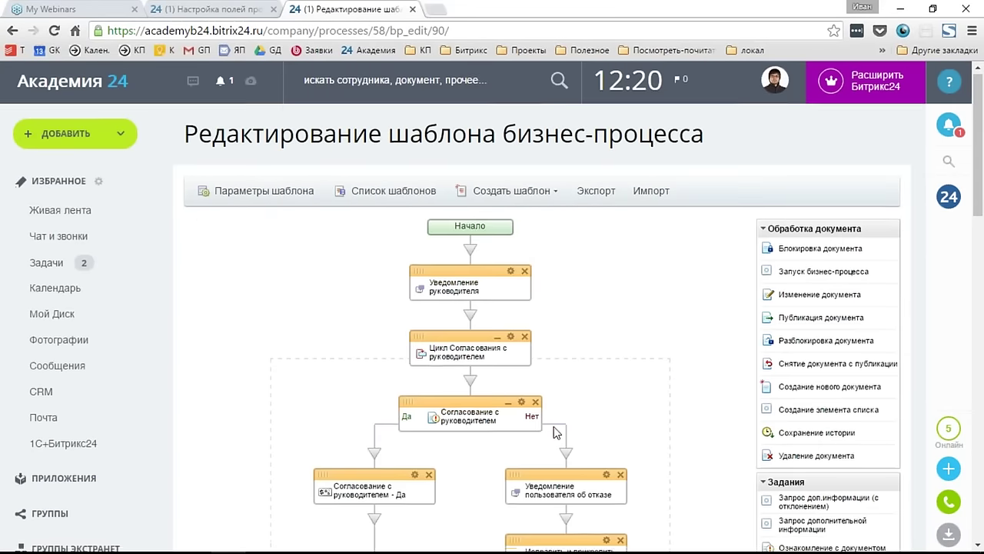
Step: Open the settings of the "Исправить и прикрепить" action below the refusal notification in the manager approval loop
scroll(582, 382, down, 2)
click(606, 398)
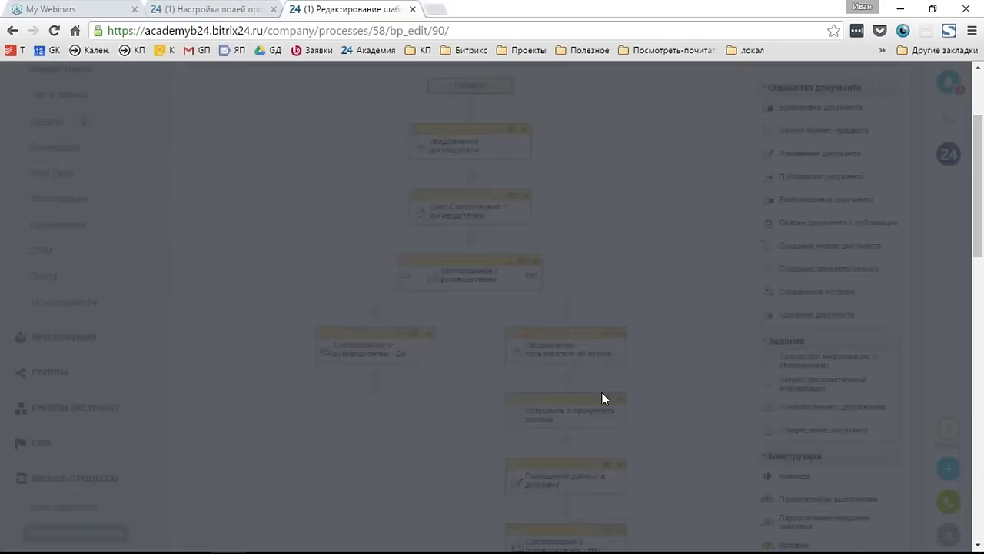
Step: Examine the additional results of earlier actions that can be inserted as values in the additional information request's settings
click(699, 253)
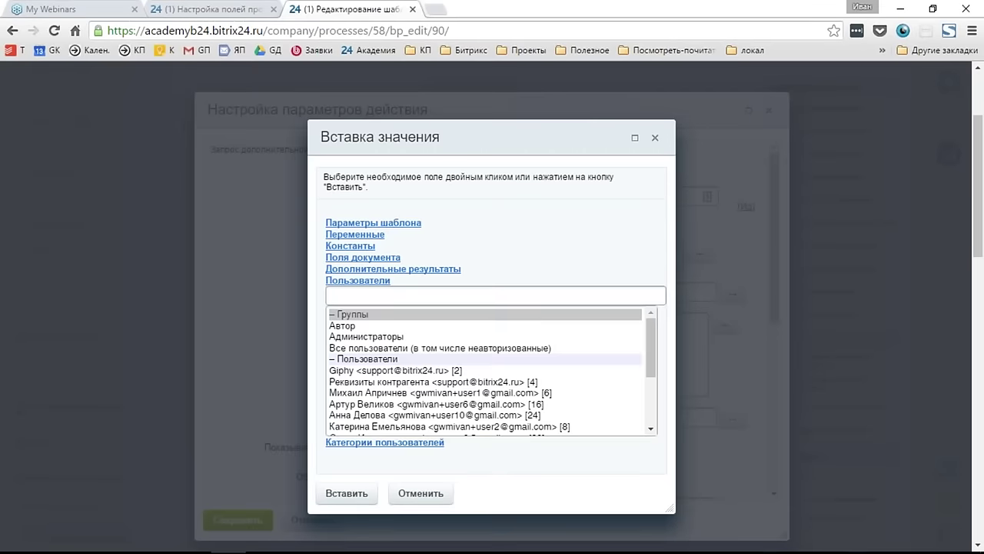
click(419, 270)
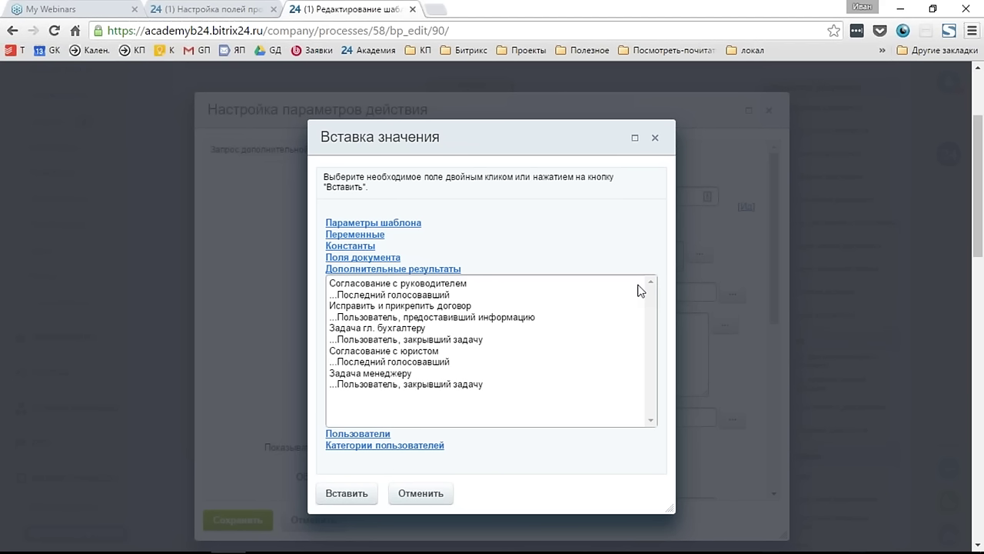
click(440, 284)
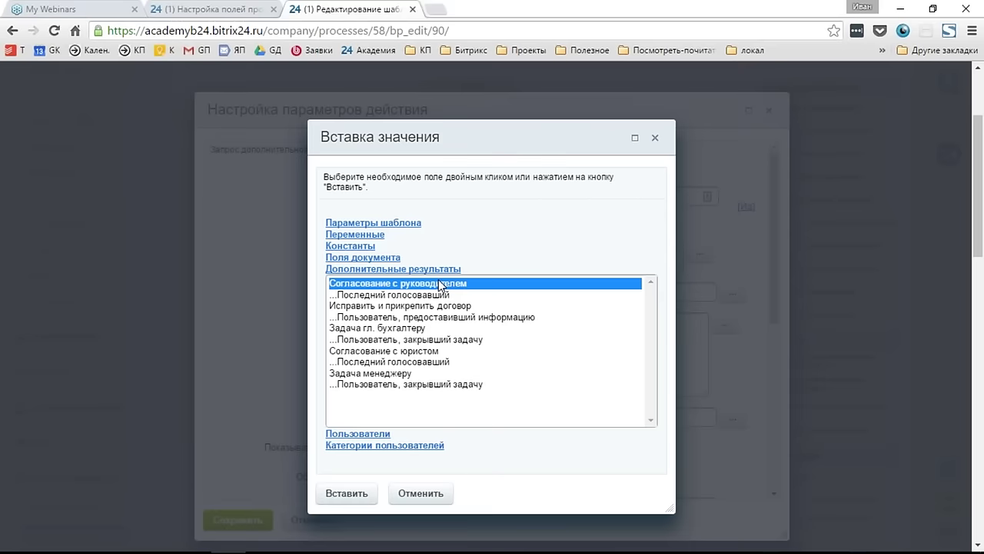
click(414, 311)
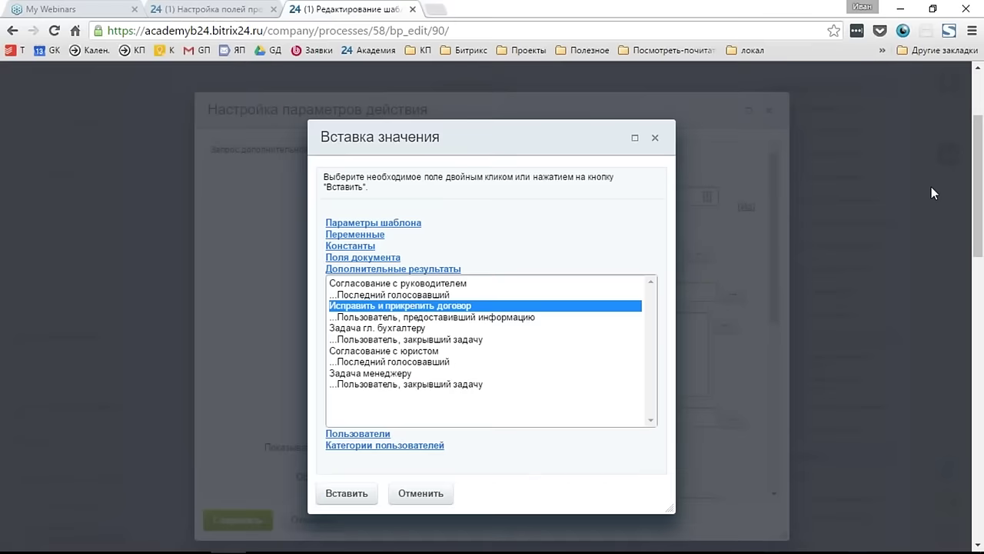
key(super)
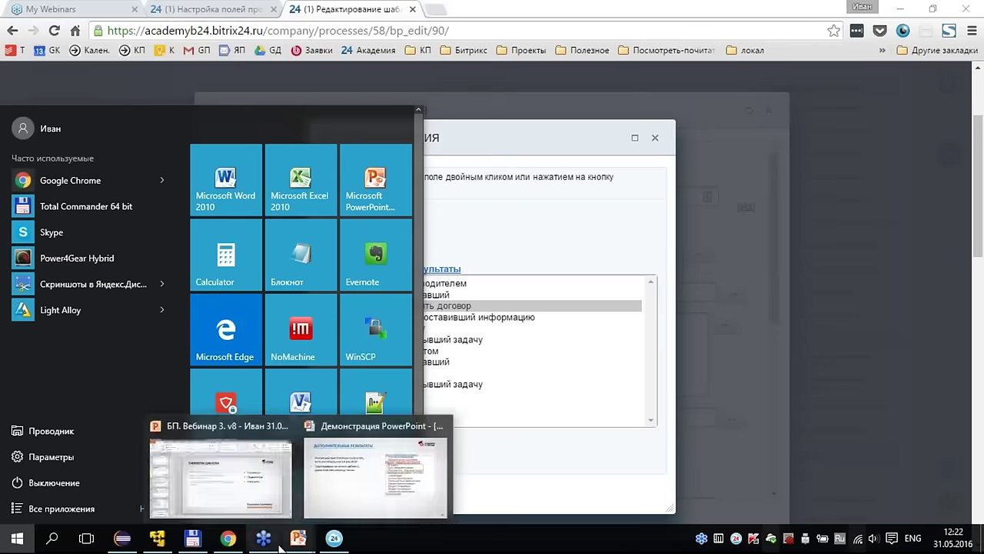
click(839, 241)
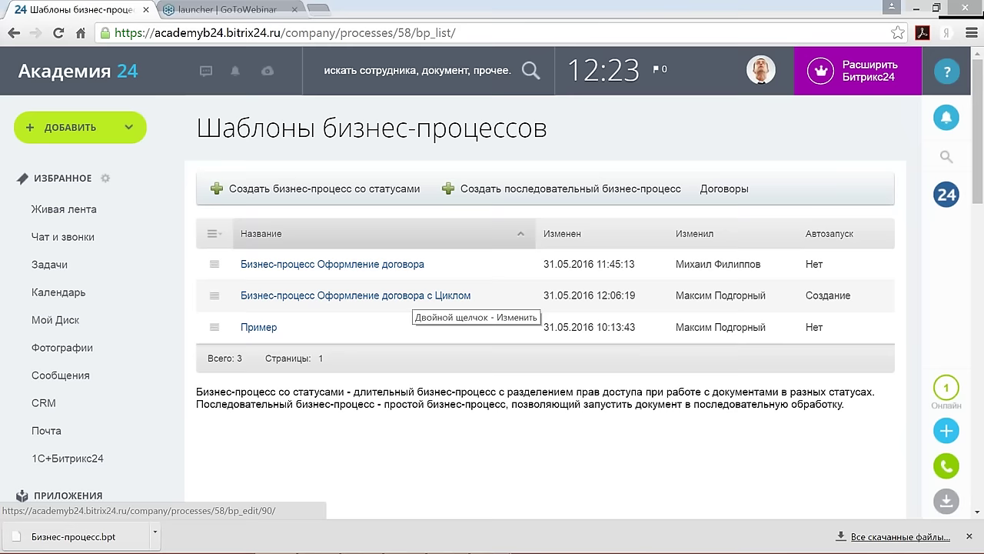
Step: Open the template «Бизнес-процесс Оформление договора с Циклом» and review the settings of its «Уведомление руководителя» action
click(407, 297)
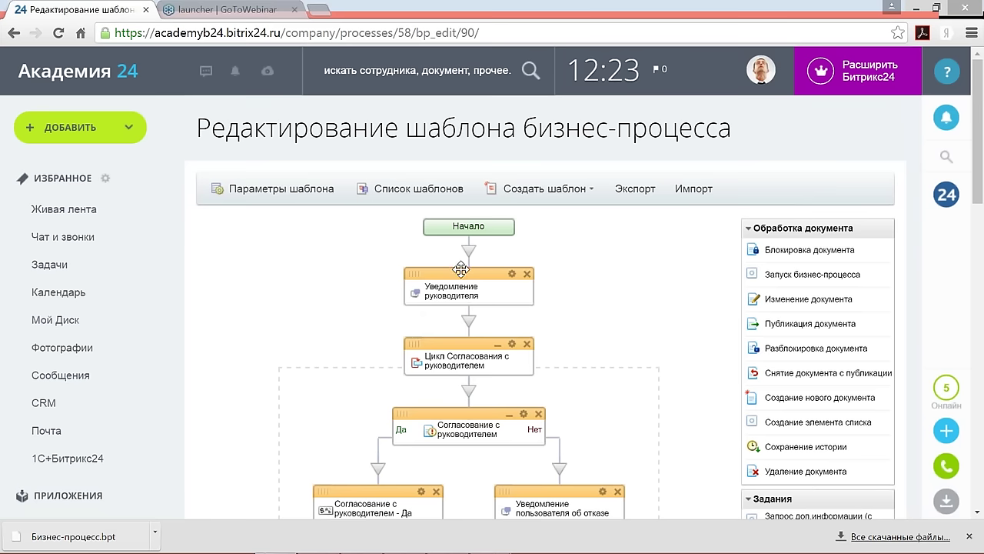
click(512, 273)
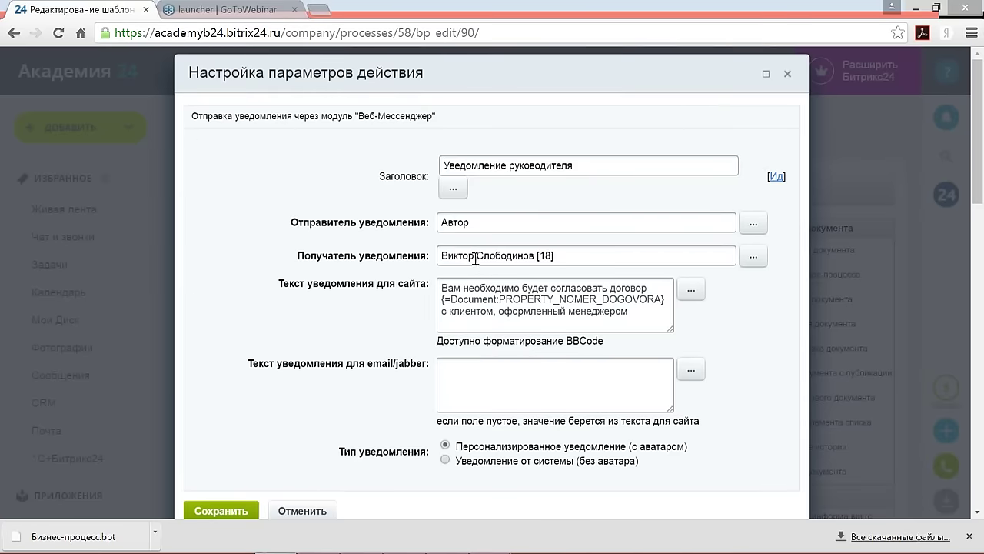
click(311, 511)
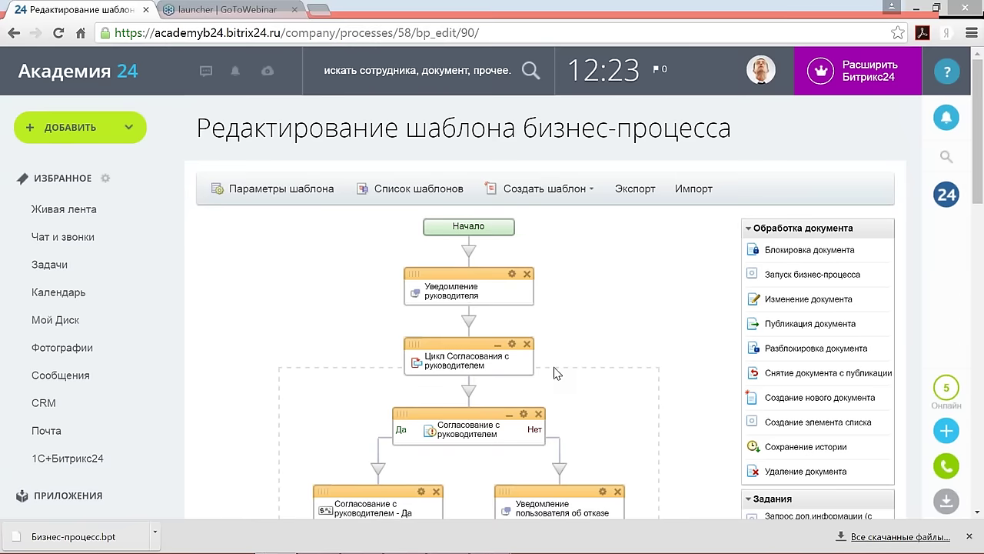
Step: Insert a «Выбор сотрудника» action directly after the start of the process, before «Уведомление руководителя»
scroll(722, 409, down, 1)
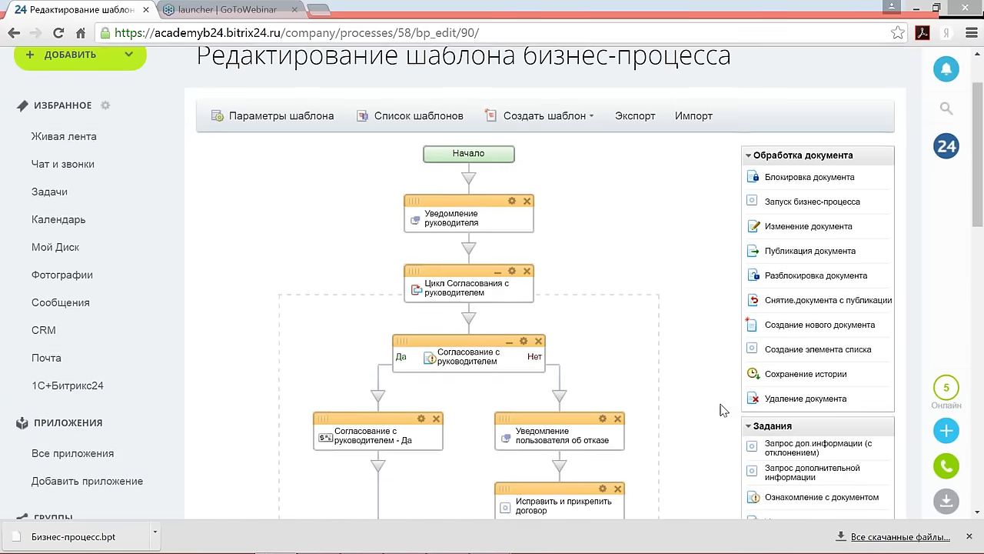
scroll(722, 409, down, 5)
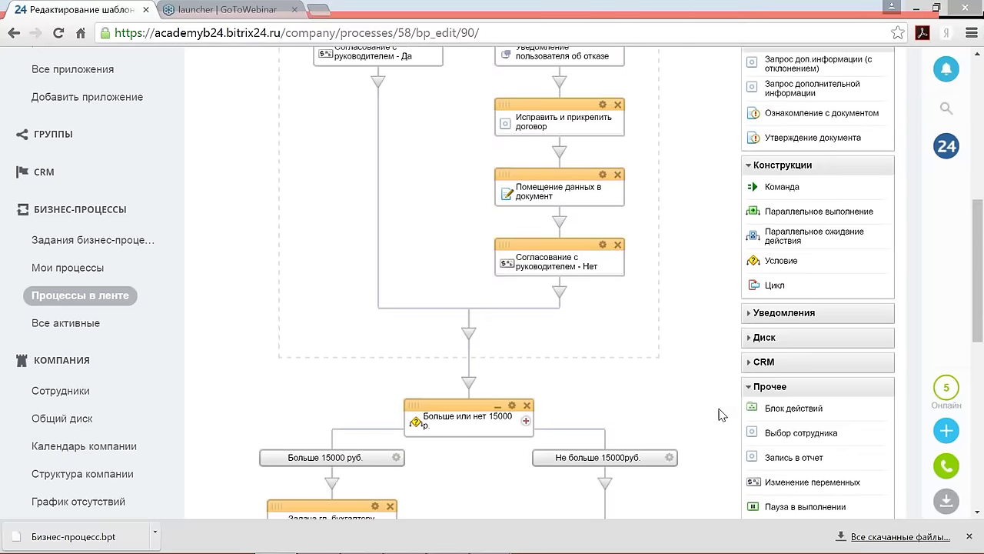
scroll(840, 352, down, 1)
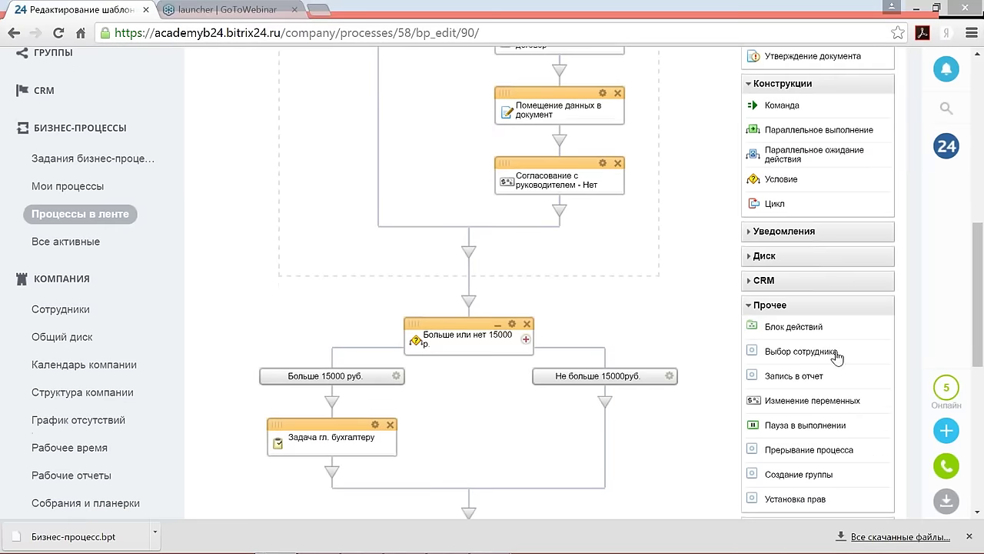
drag(837, 356, 462, 251)
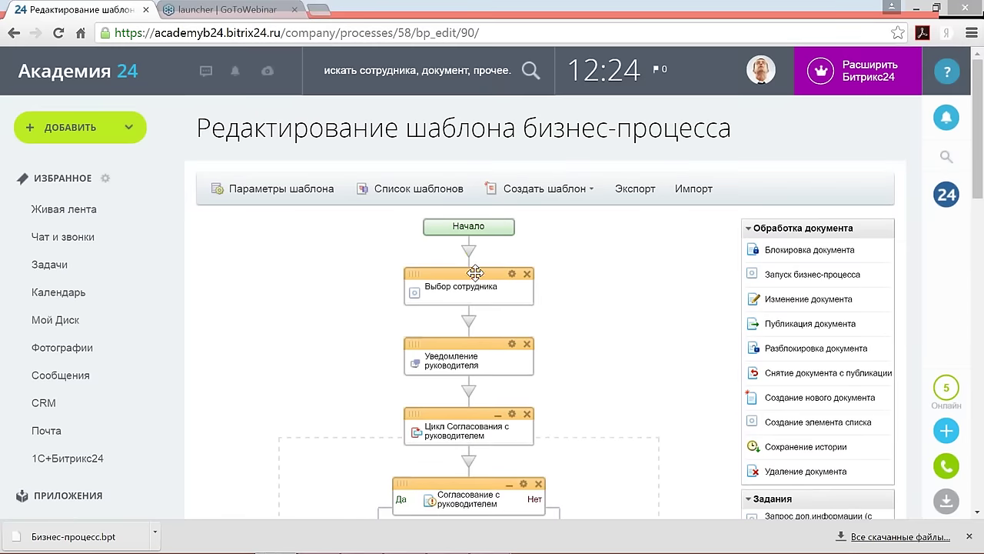
Step: Title the new employee selection action «Выбор руководителя» and set its type to «начальник»
click(512, 273)
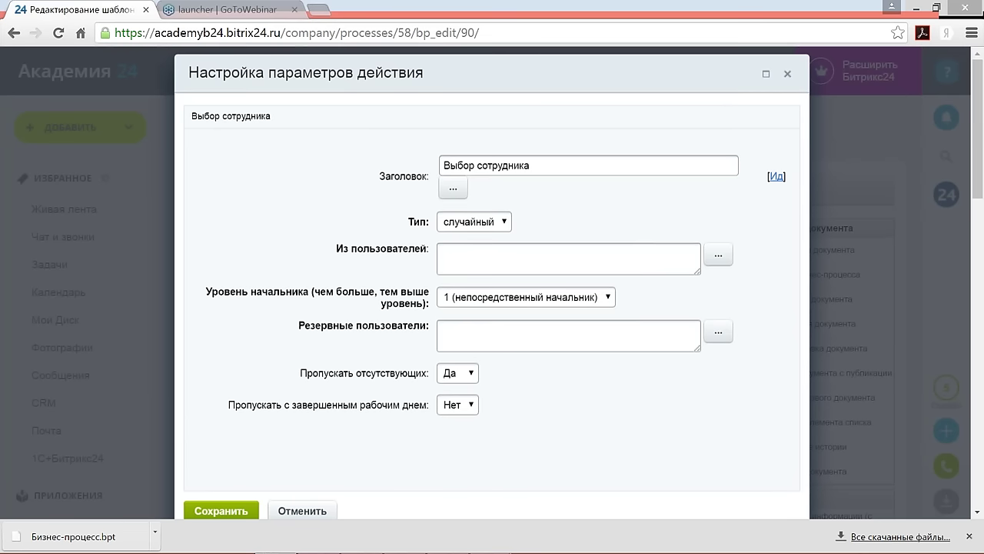
double_click(495, 168)
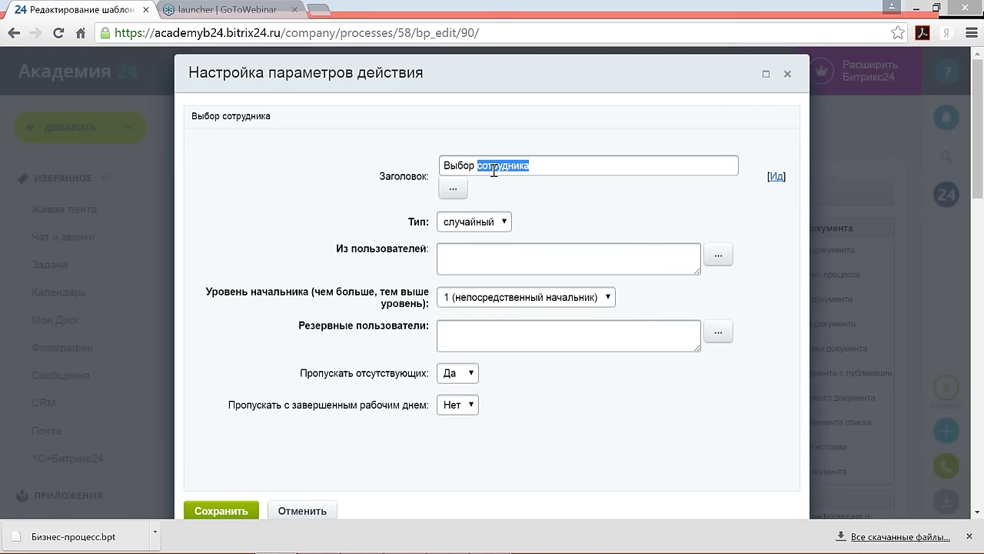
text(р р)
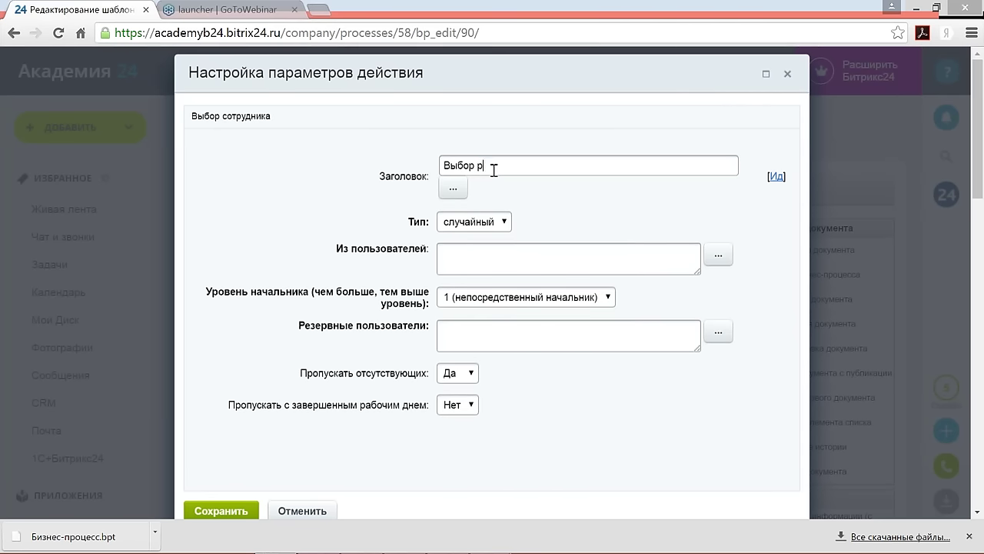
text(уководителя)
click(506, 226)
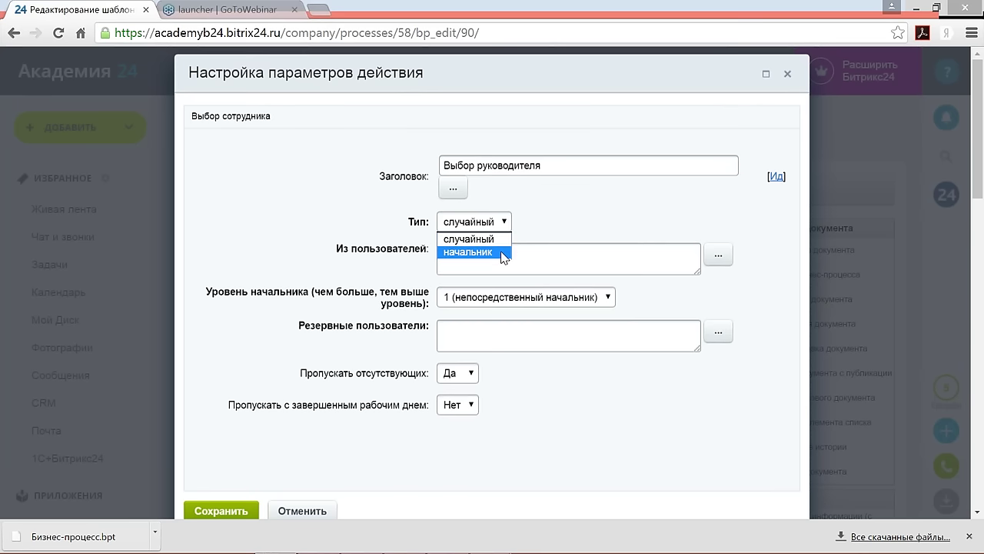
click(503, 253)
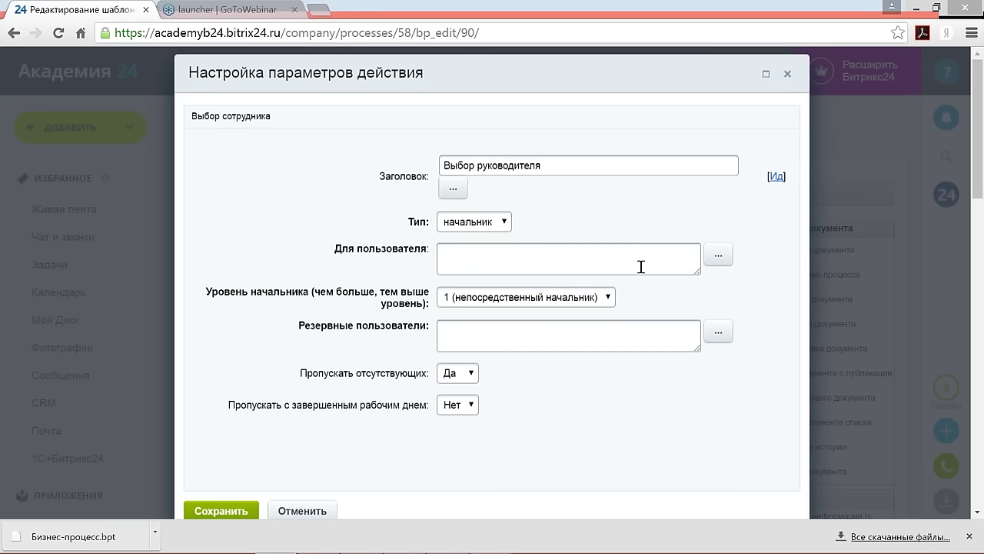
Step: Set «Автор» as the user whose manager the «Выбор руководителя» action selects
click(719, 255)
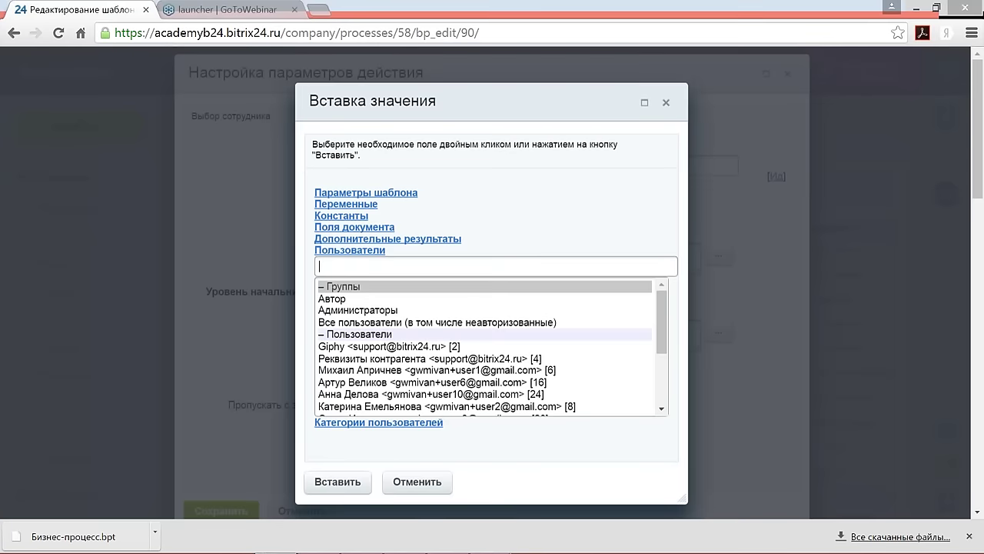
click(338, 299)
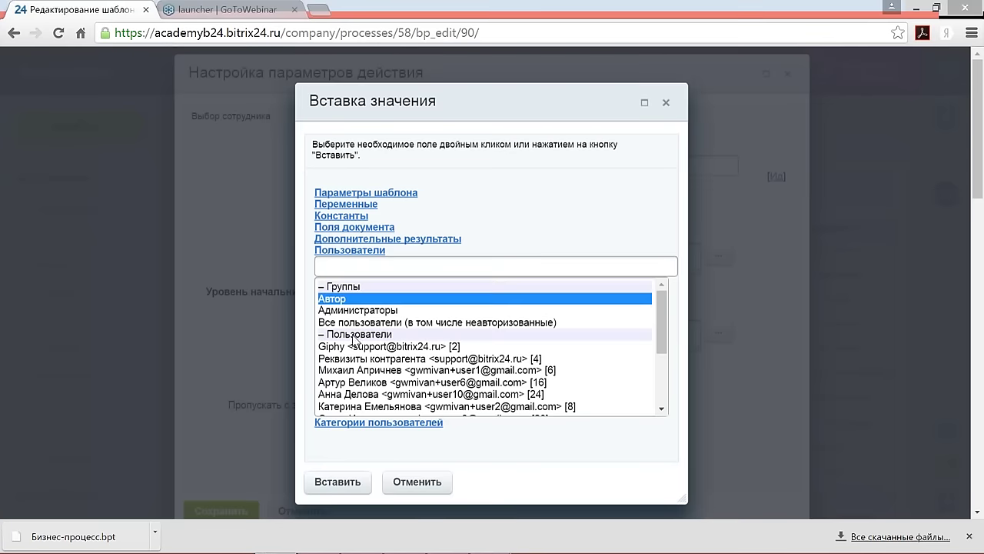
click(339, 488)
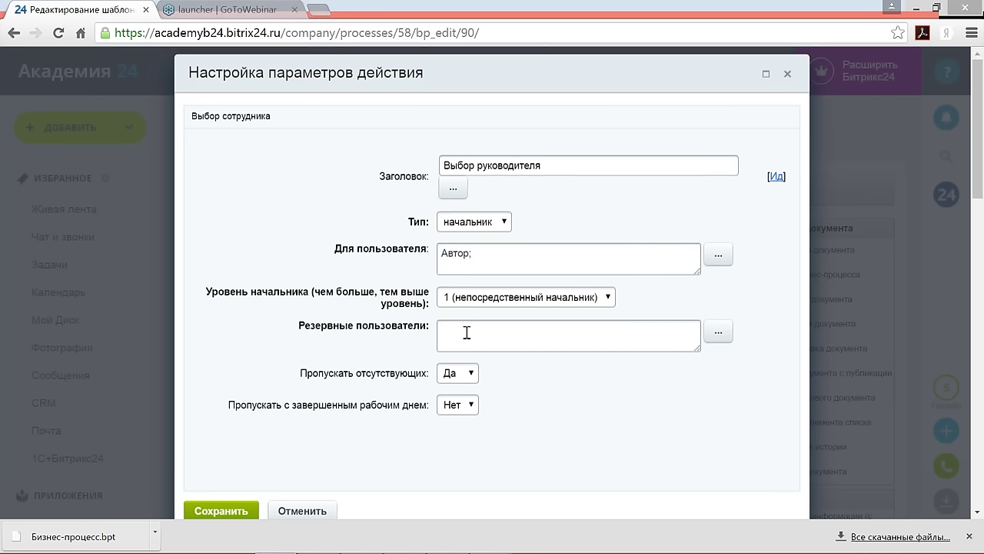
Step: Add the last employee in the user list as the reserve user of the «Выбор руководителя» action
click(718, 336)
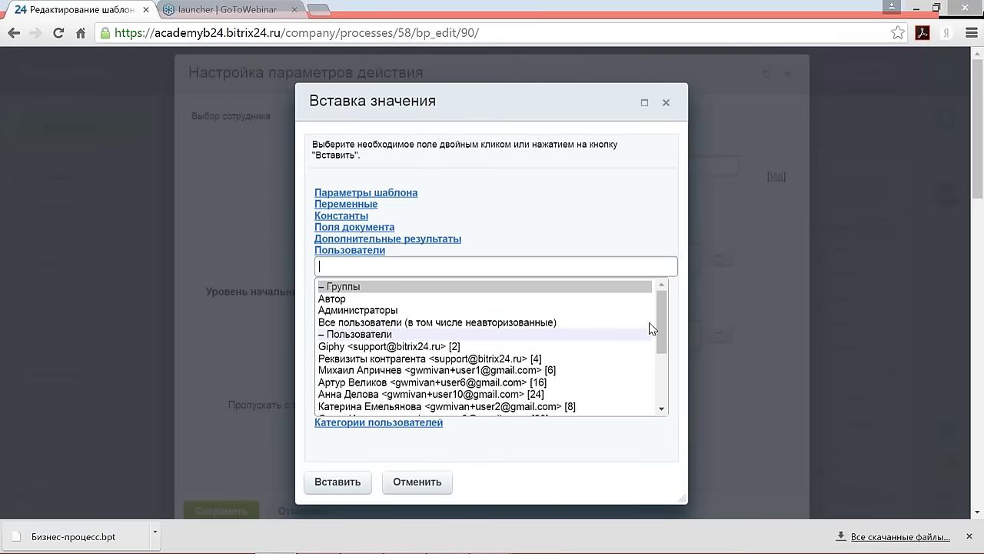
drag(661, 315, 664, 378)
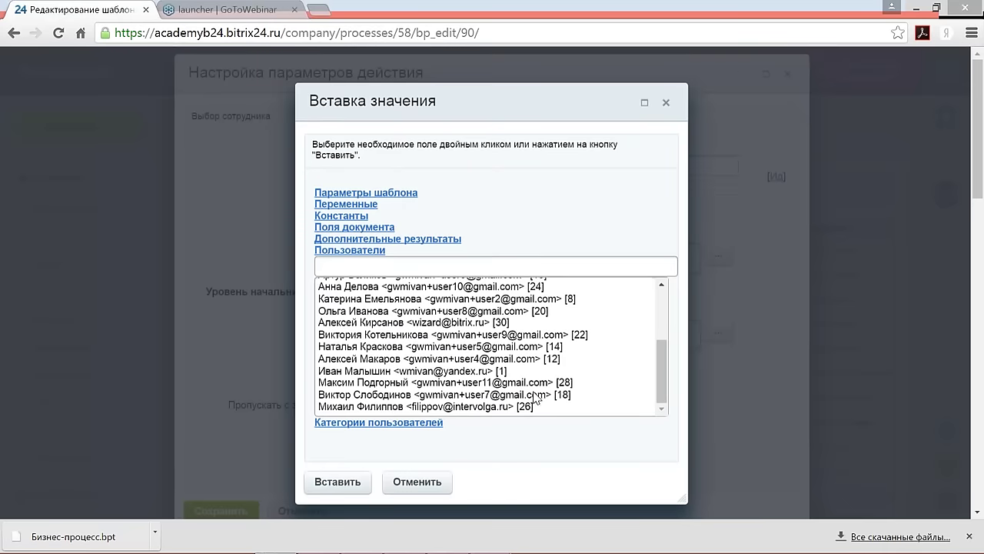
click(387, 407)
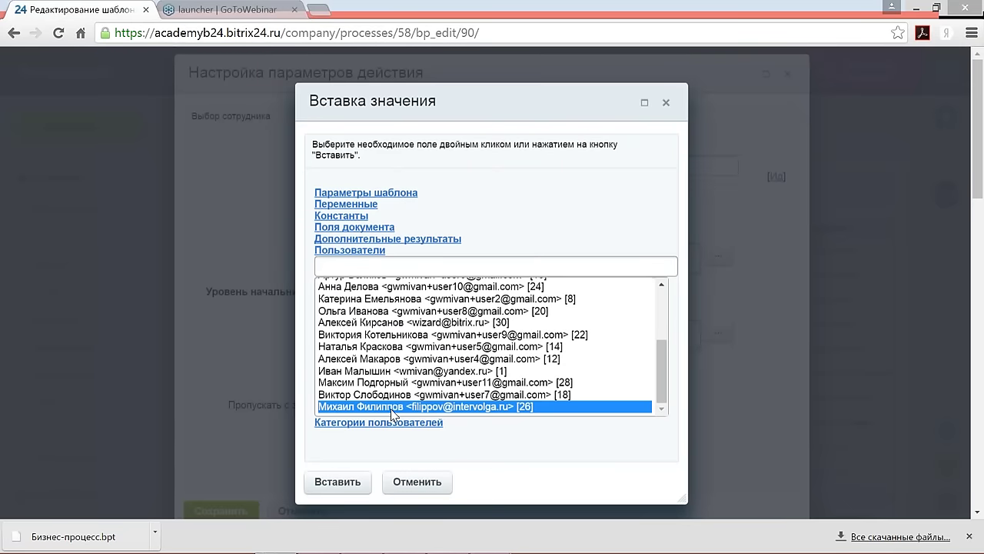
click(348, 482)
click(551, 330)
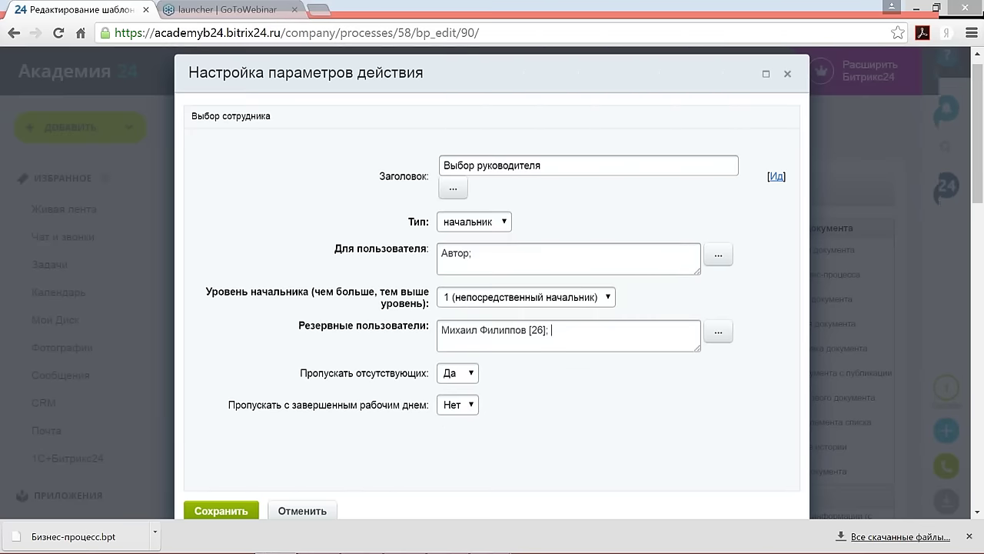
Step: Set the option to skip employees whose working day has ended to «Да»
scroll(536, 362, down, 1)
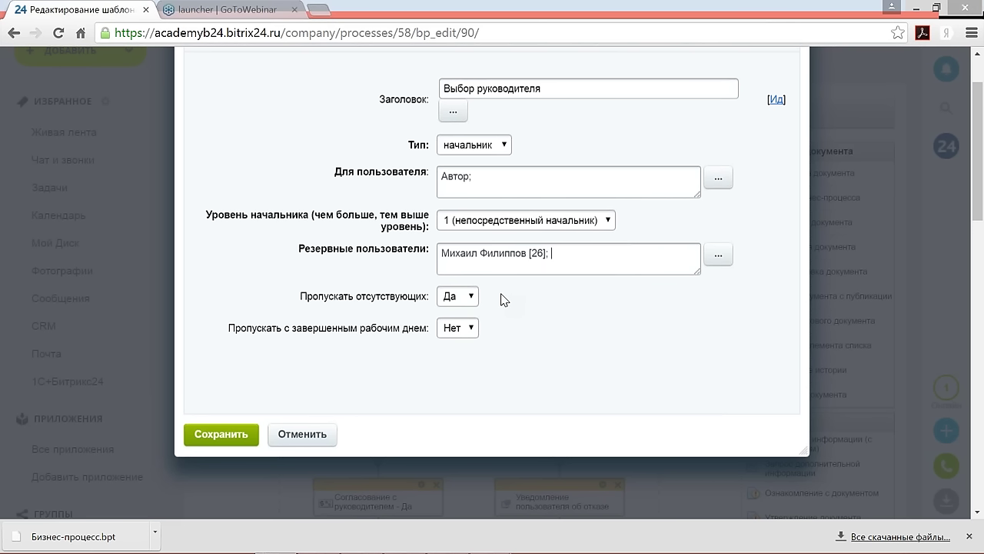
click(467, 298)
click(550, 256)
click(477, 329)
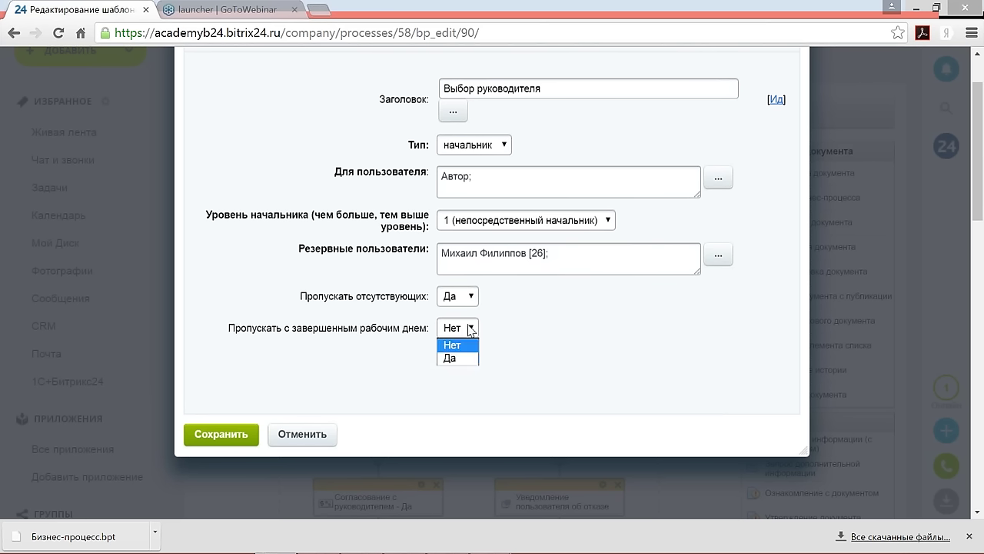
click(465, 357)
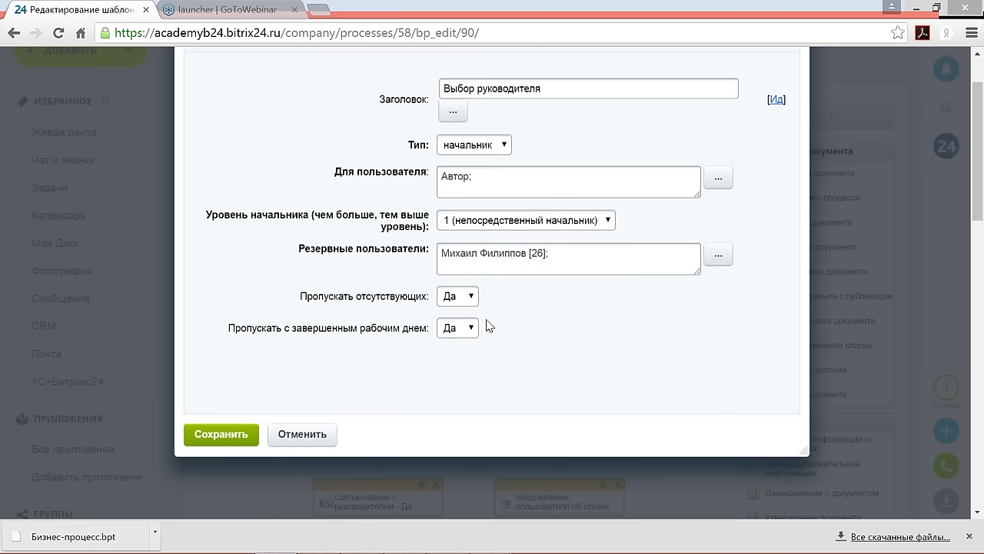
Step: Set skipping of employees with a finished working day to «Нет» and save the settings of «Выбор руководителя»
click(470, 332)
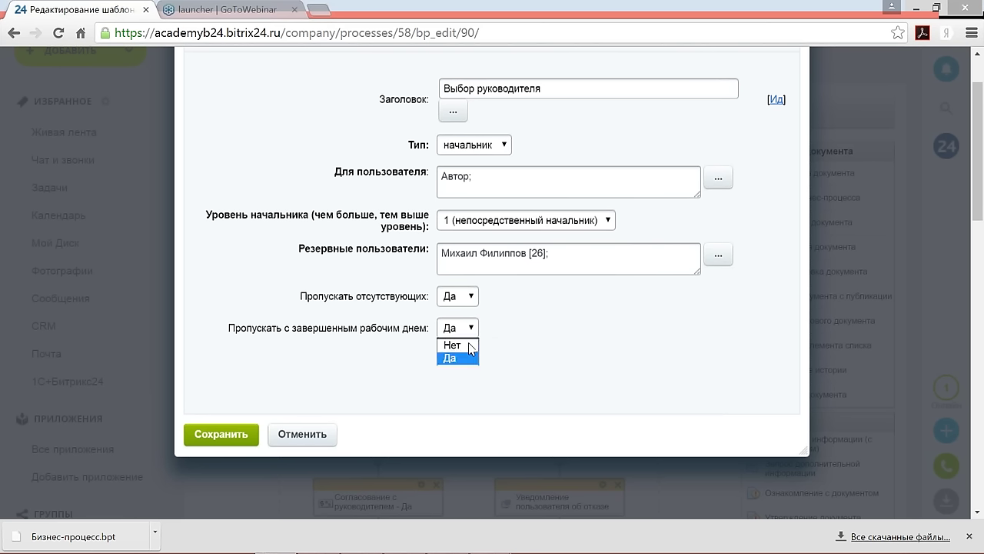
click(468, 345)
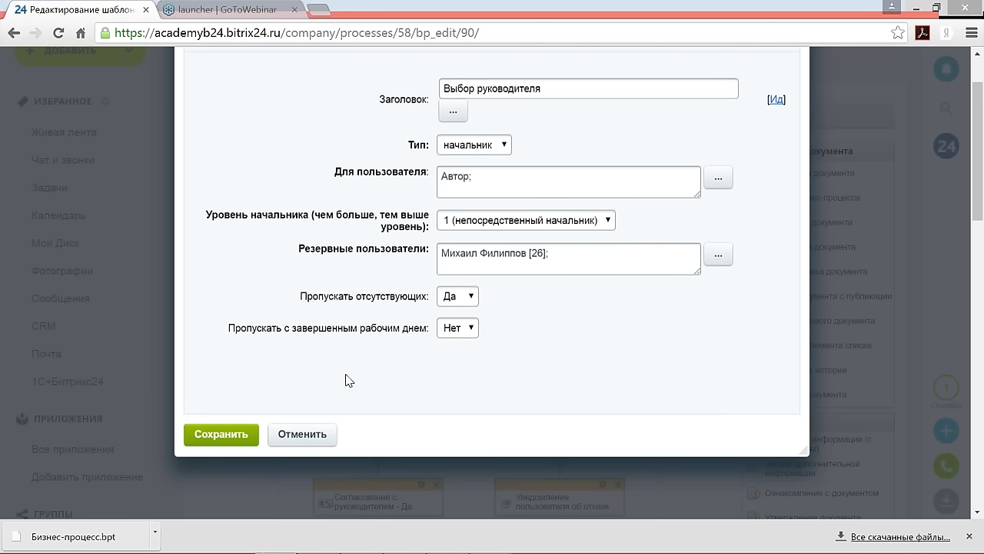
click(215, 436)
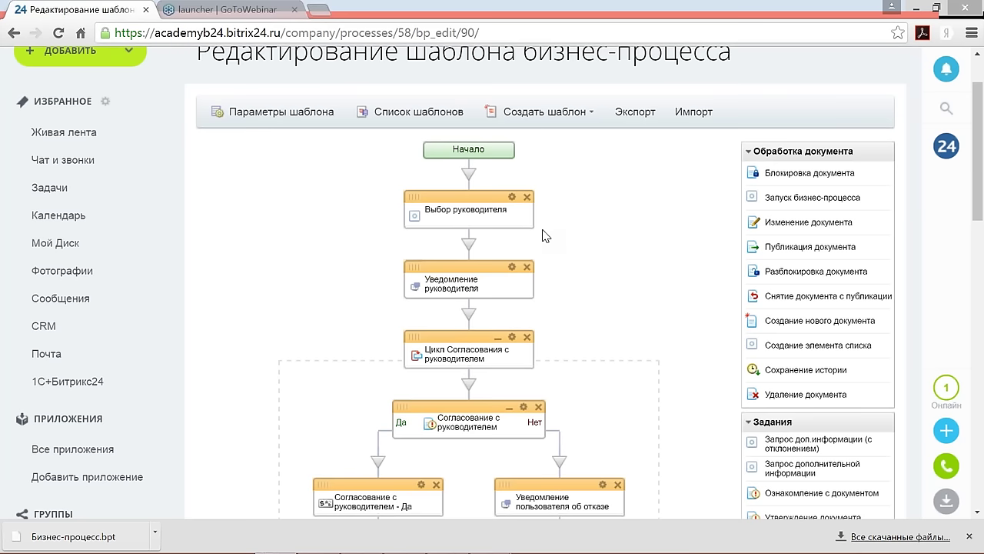
Step: Replace the recipient of the «Уведомление руководителя» notification with the «Выбранный сотрудник» result of «Выбор руководителя» and save the action
click(511, 269)
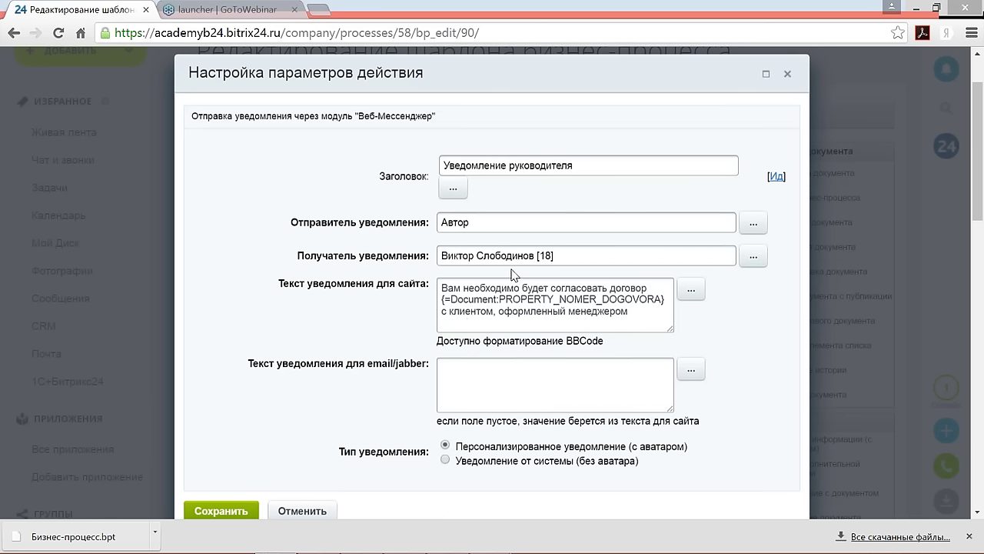
click(788, 74)
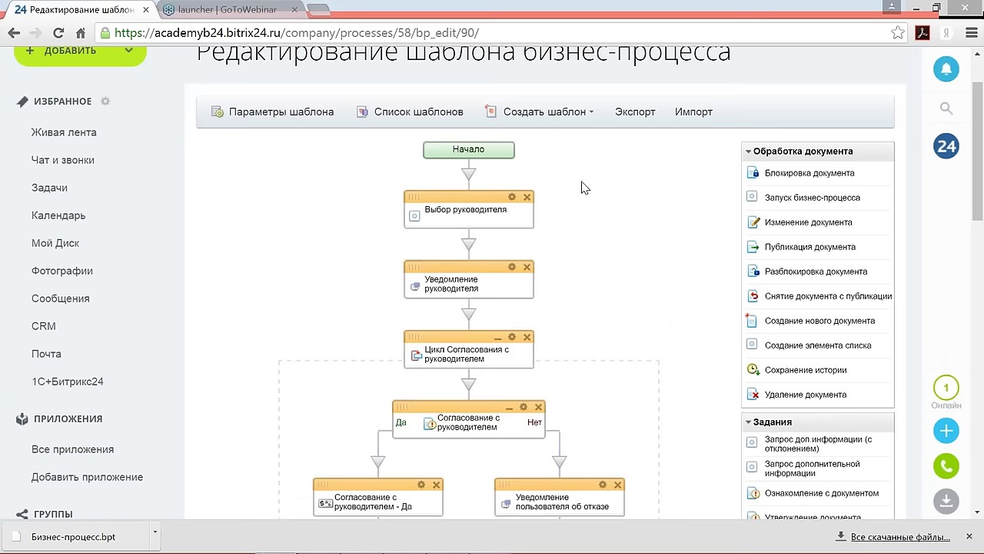
click(512, 267)
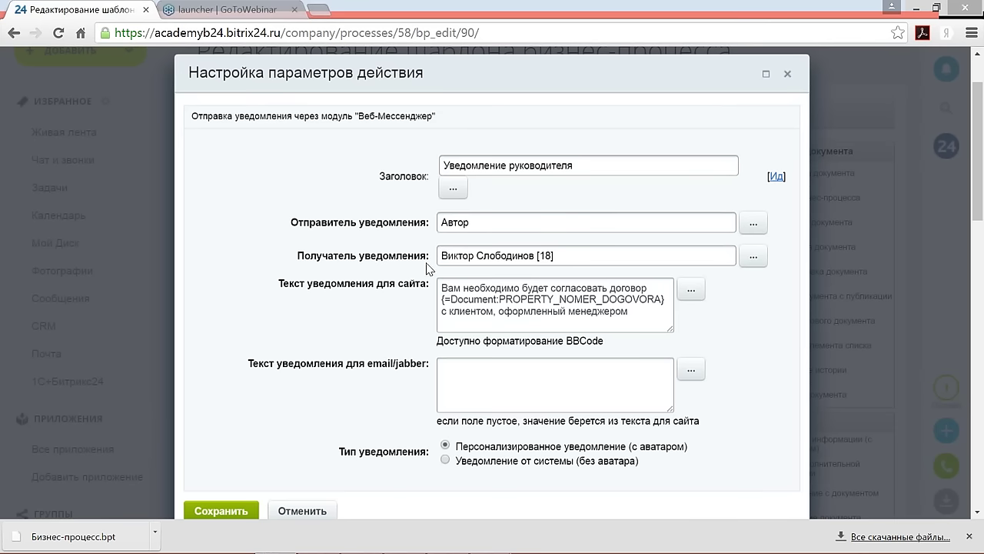
drag(577, 257, 388, 250)
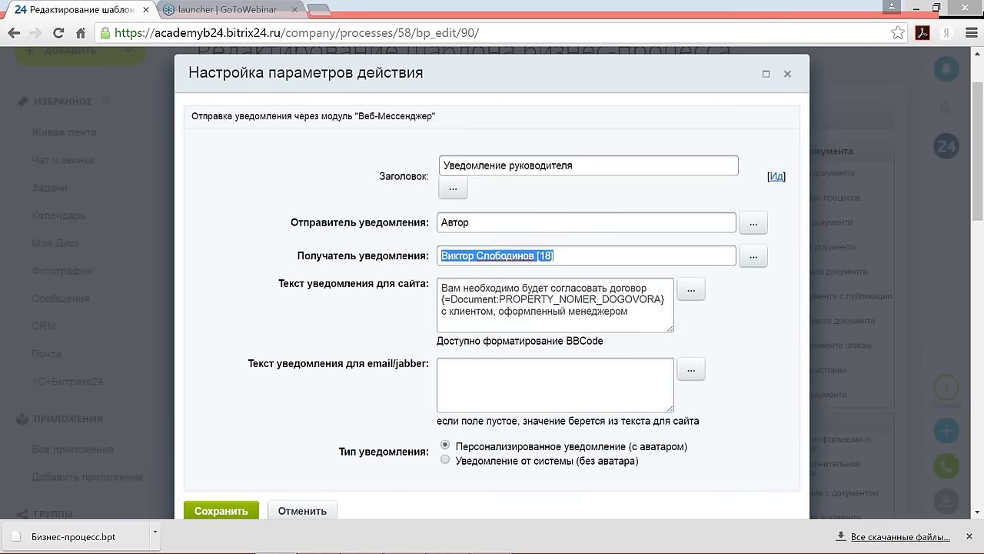
key(BackSpace)
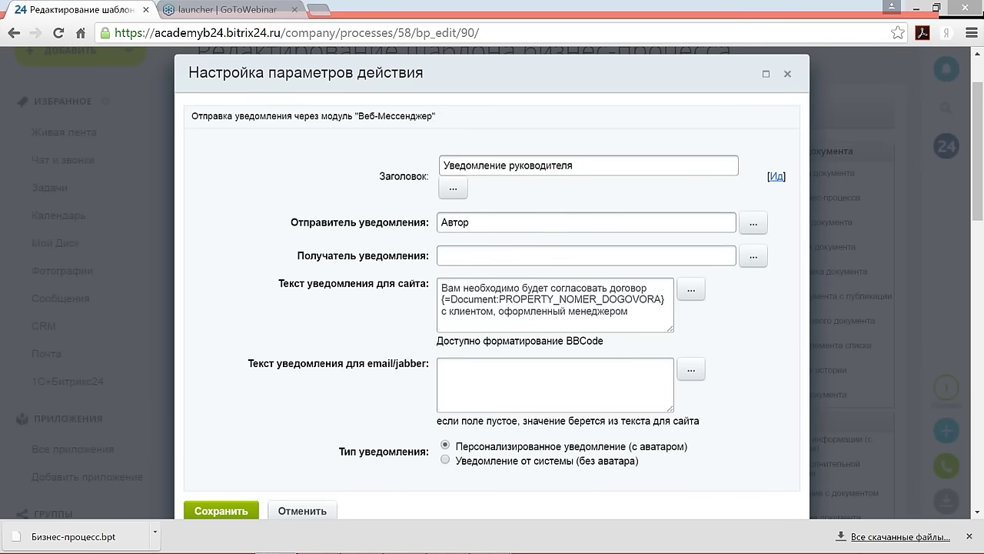
click(753, 256)
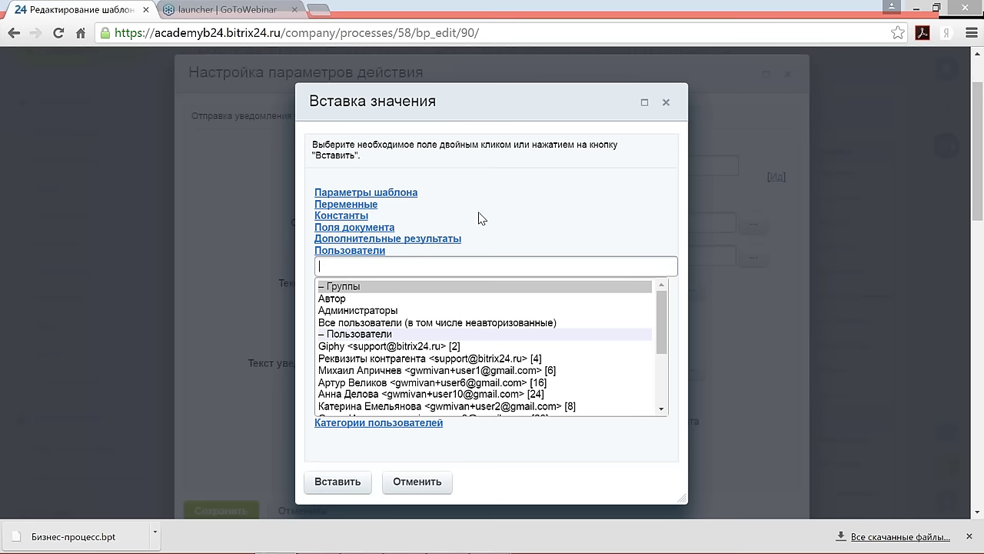
click(444, 240)
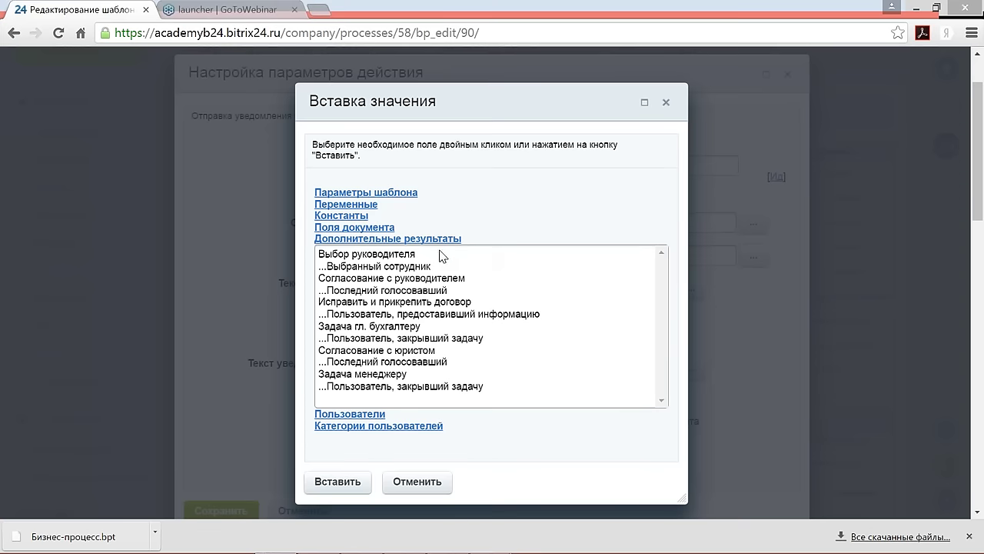
click(397, 257)
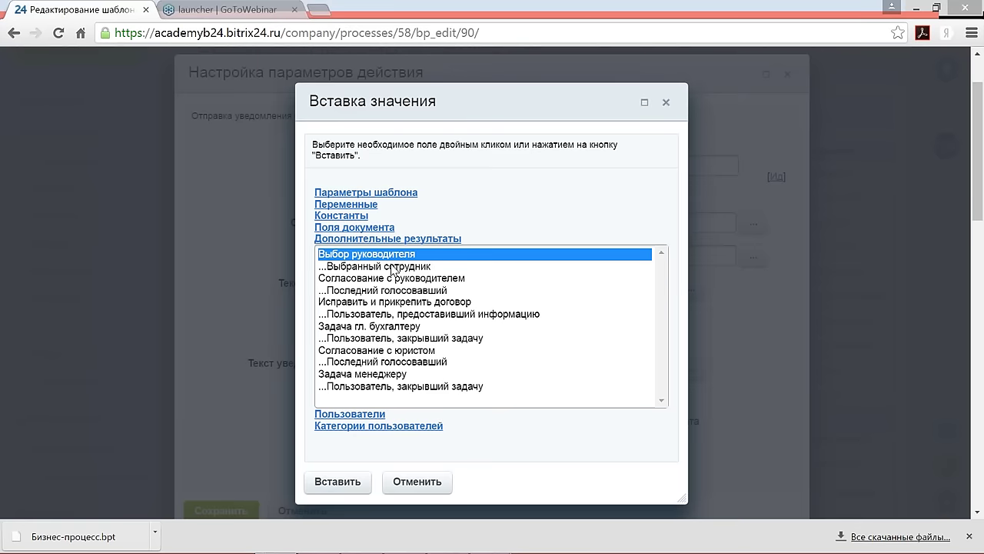
click(392, 267)
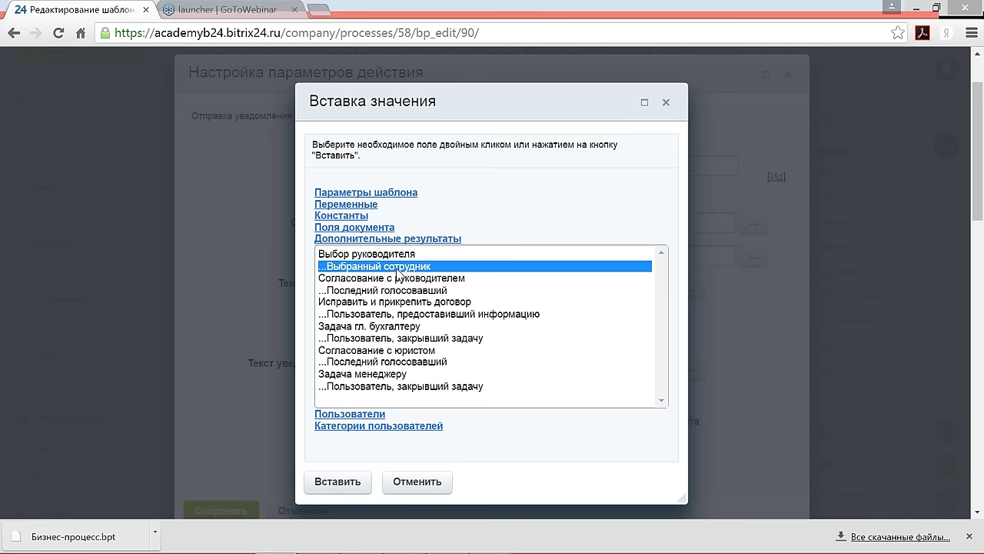
click(346, 487)
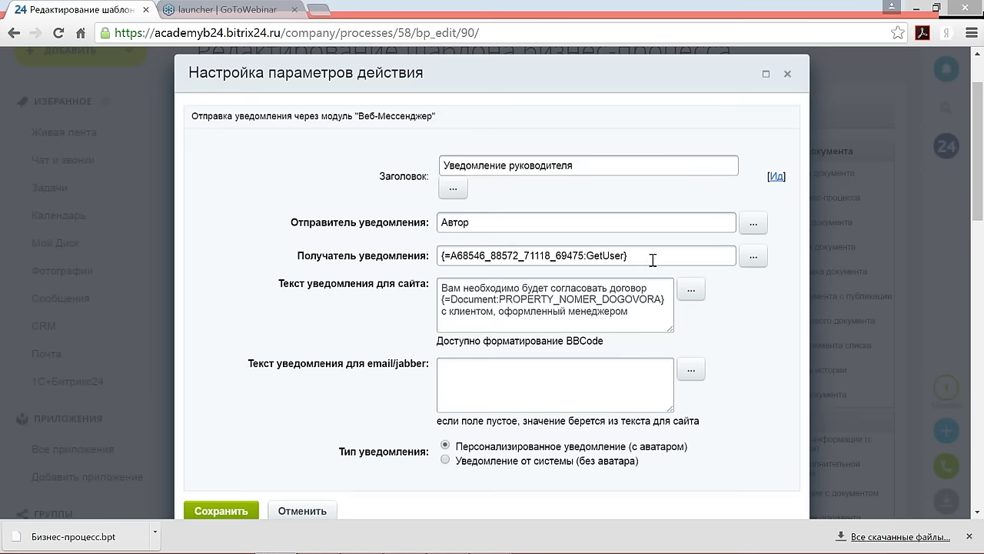
scroll(653, 261, down, 1)
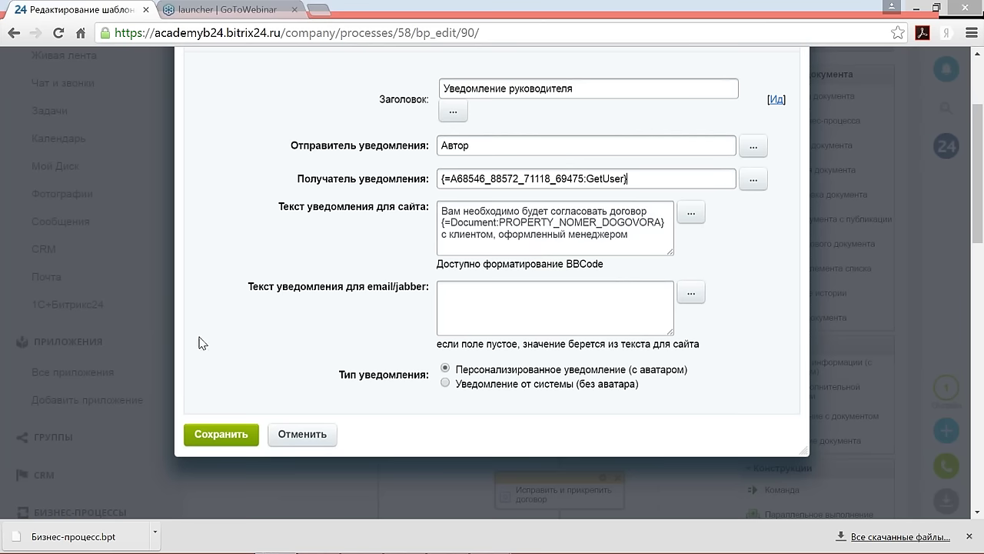
click(227, 435)
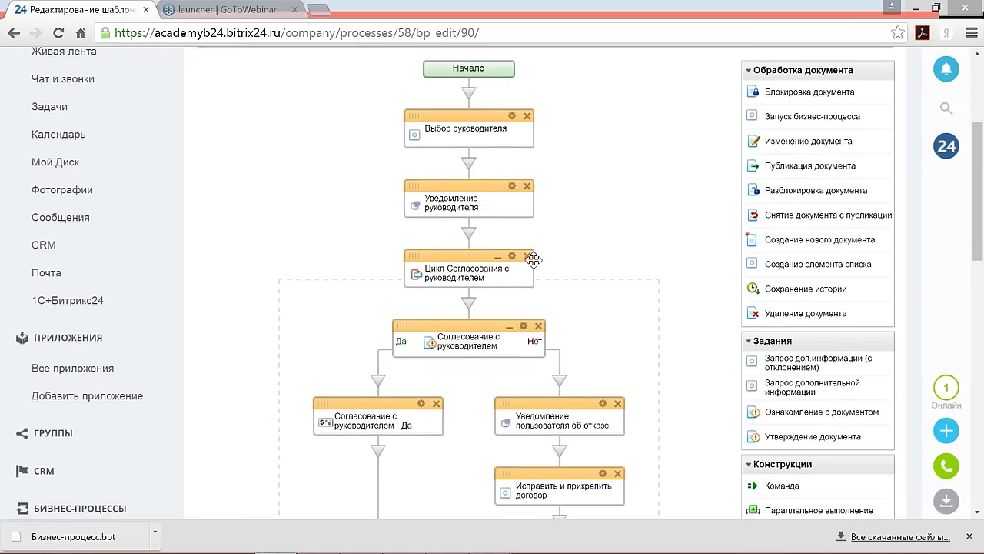
Step: Check the condition settings of the «Цикл Согласования с руководителем» loop
scroll(533, 260, down, 1)
click(514, 186)
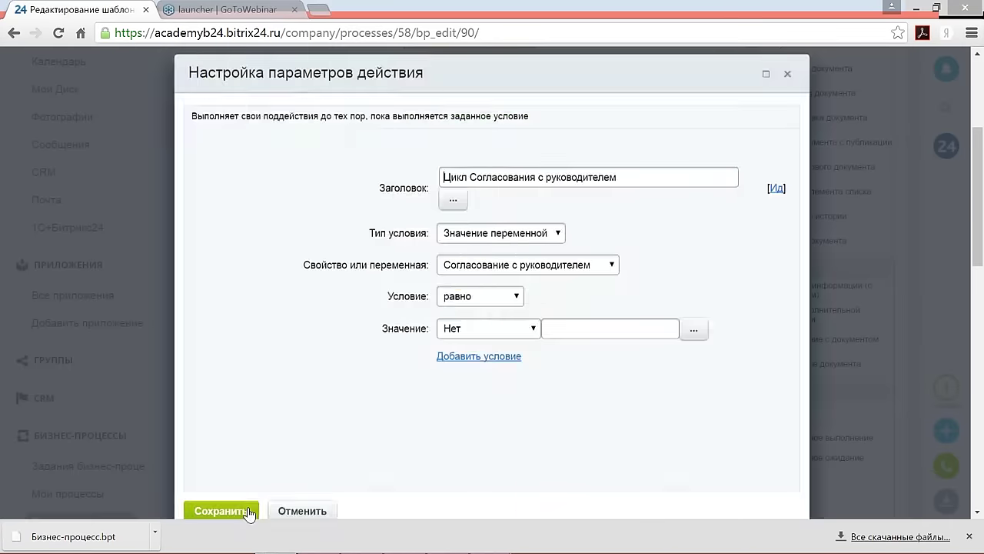
click(247, 512)
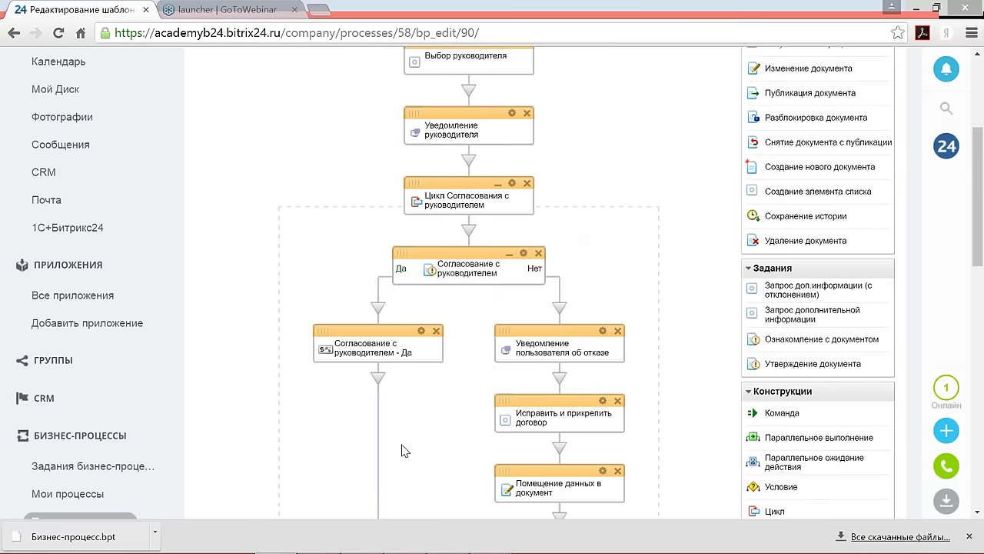
Step: Replace the approver in «Согласование с руководителем» with the «Выбранный сотрудник» result of «Выбор руководителя» and save the action
click(524, 254)
scroll(529, 256, down, 1)
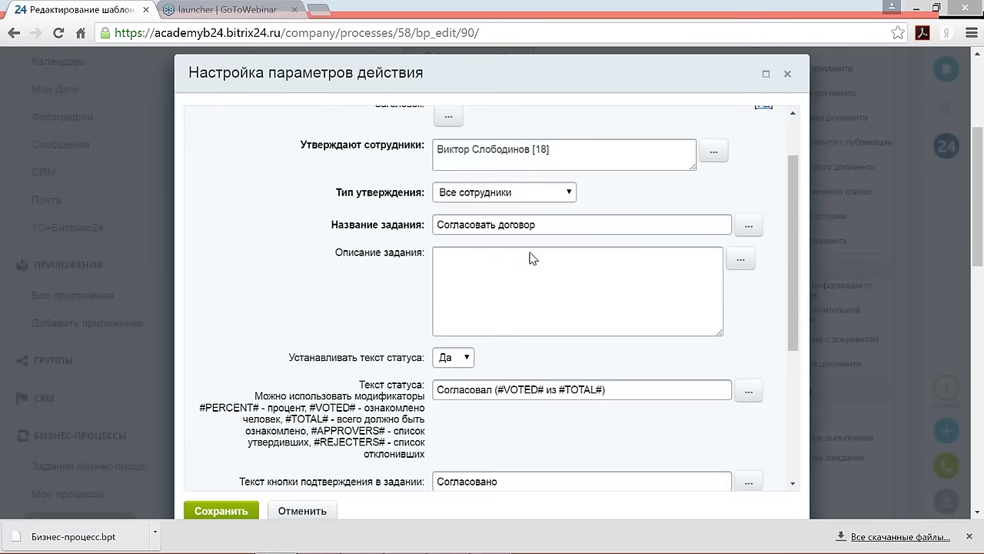
drag(573, 148, 432, 146)
key(BackSpace)
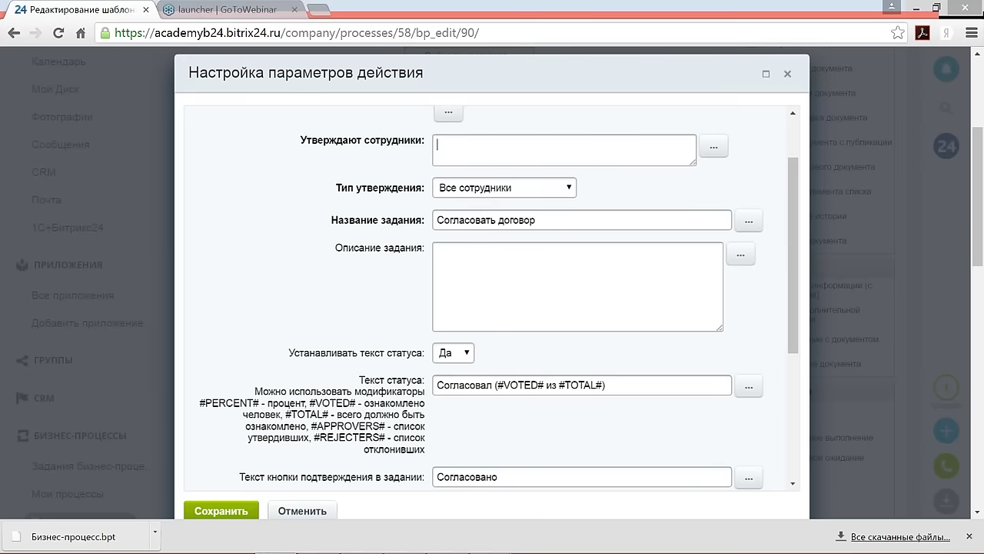
click(714, 147)
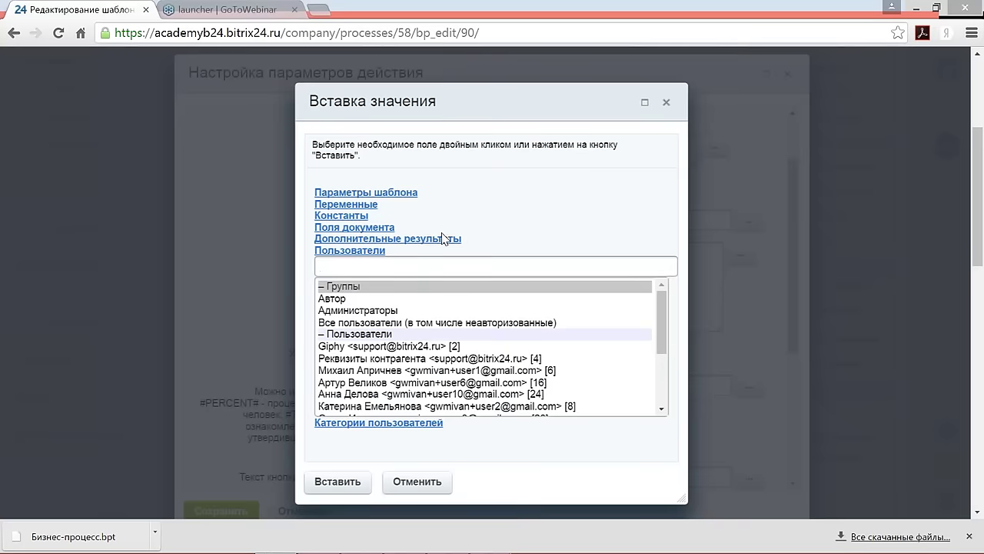
click(432, 239)
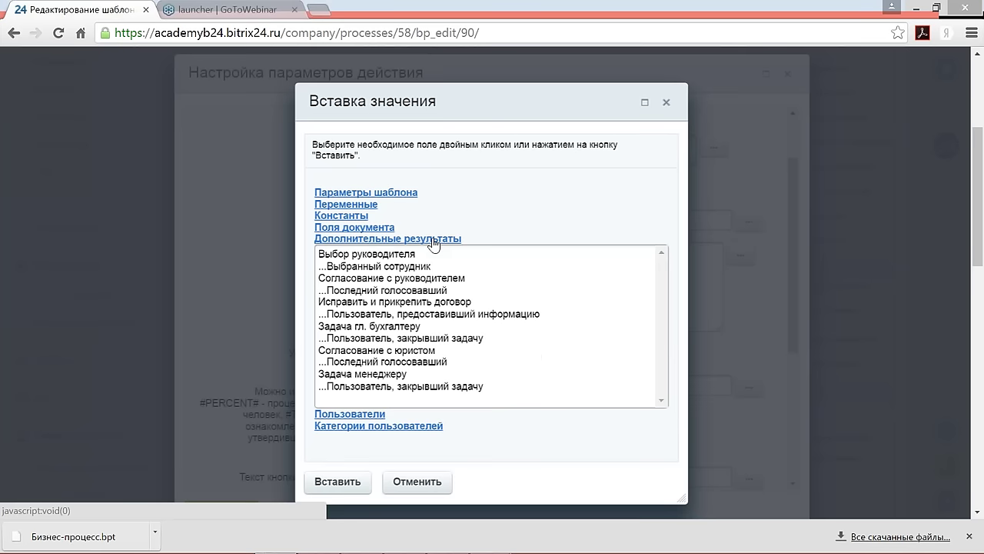
click(384, 269)
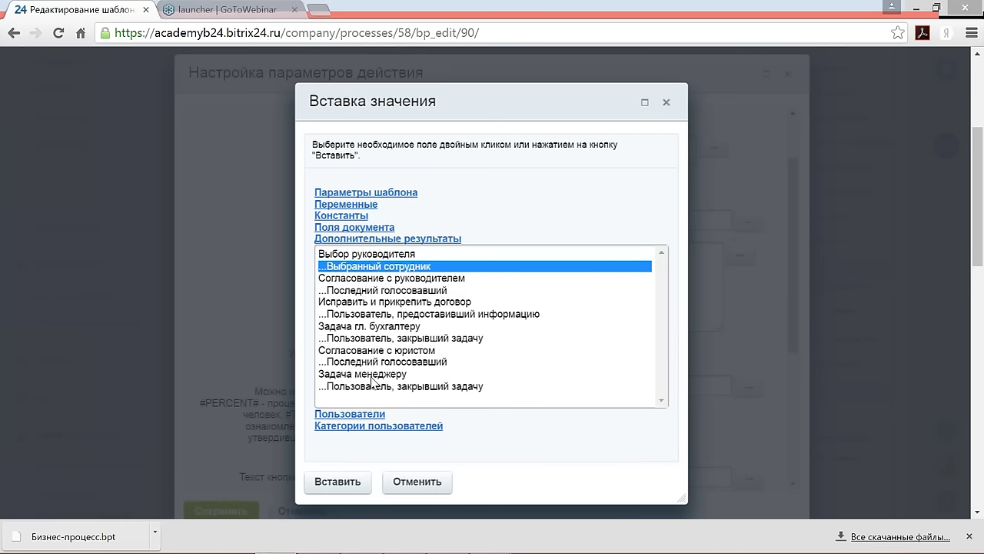
click(337, 483)
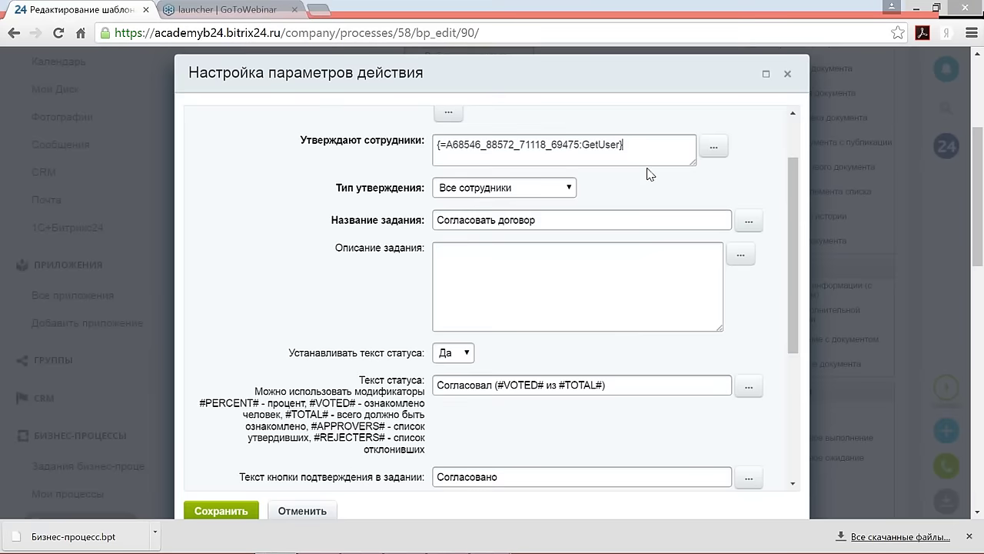
scroll(623, 215, down, 5)
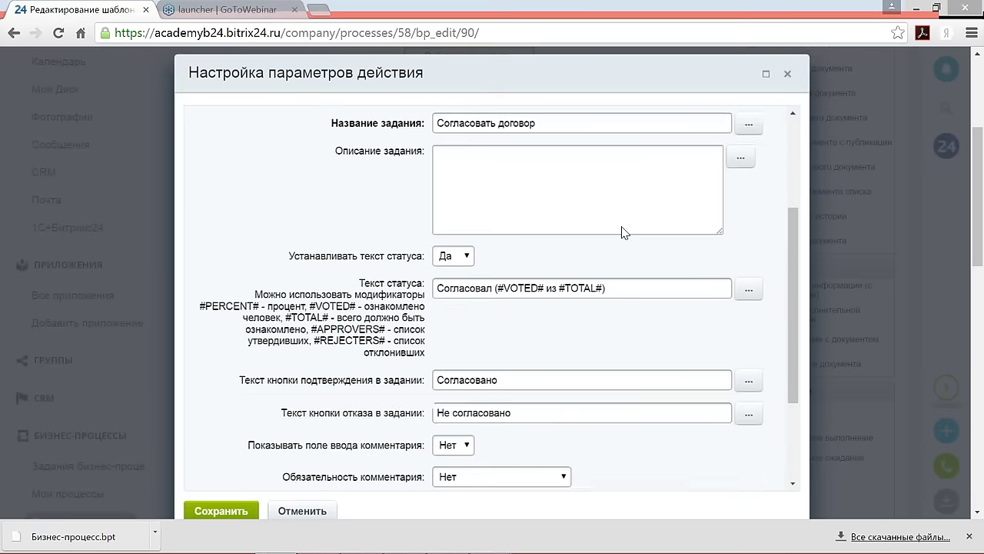
click(220, 510)
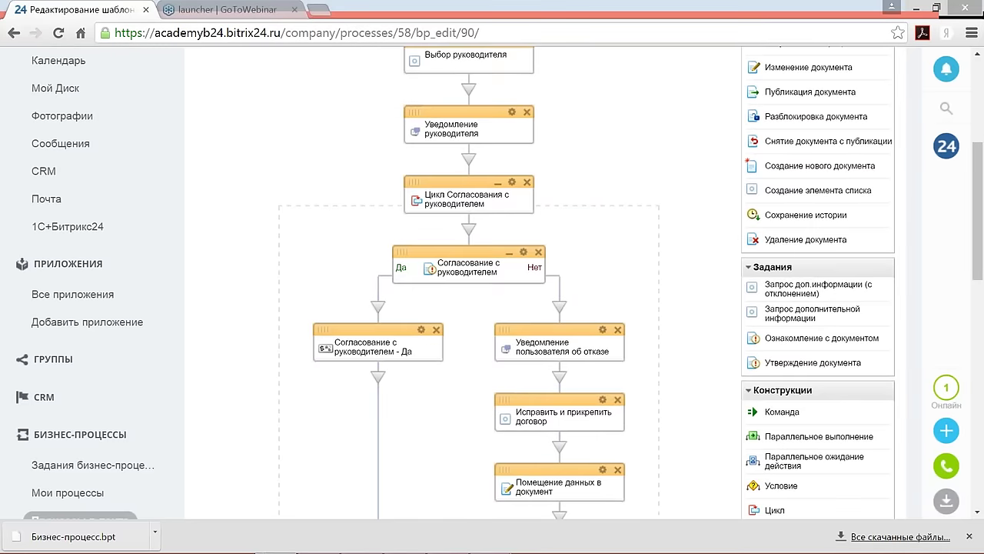
Step: Set the «Постановщик» of «Задача гл. бухгалтеру» to the «Выбранный сотрудник» result of «Выбор руководителя» and save the action
scroll(492, 293, down, 2)
scroll(375, 185, down, 7)
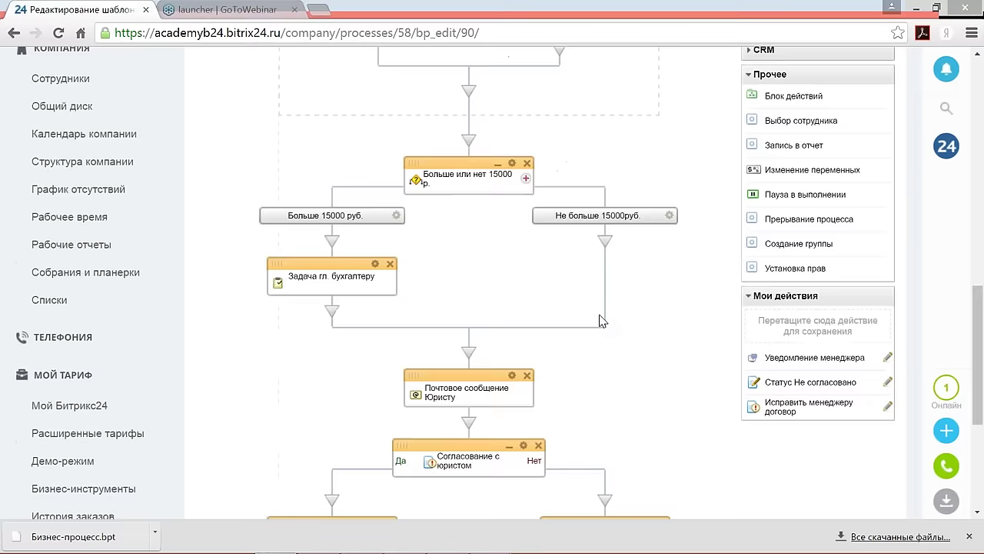
click(374, 185)
drag(551, 289, 392, 279)
key(BackSpace)
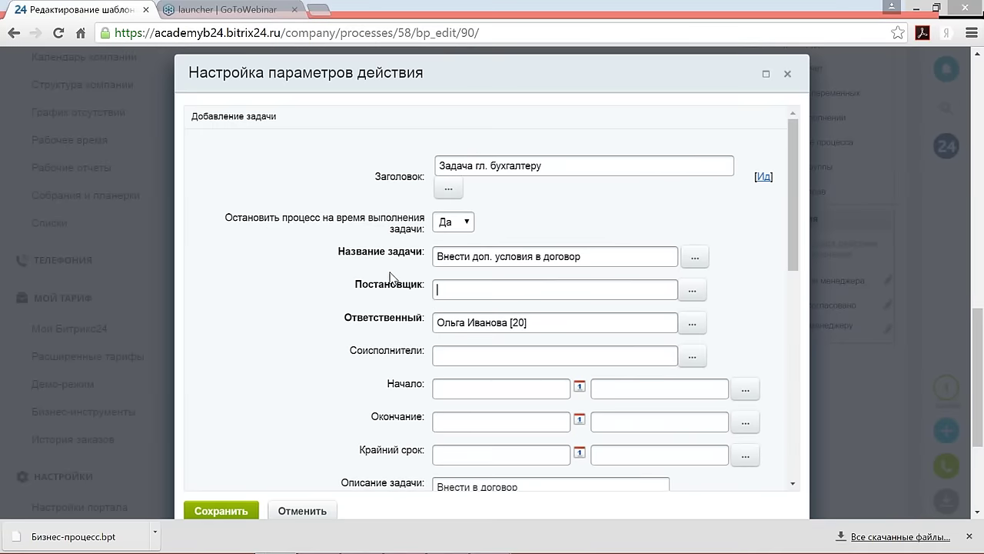
click(692, 289)
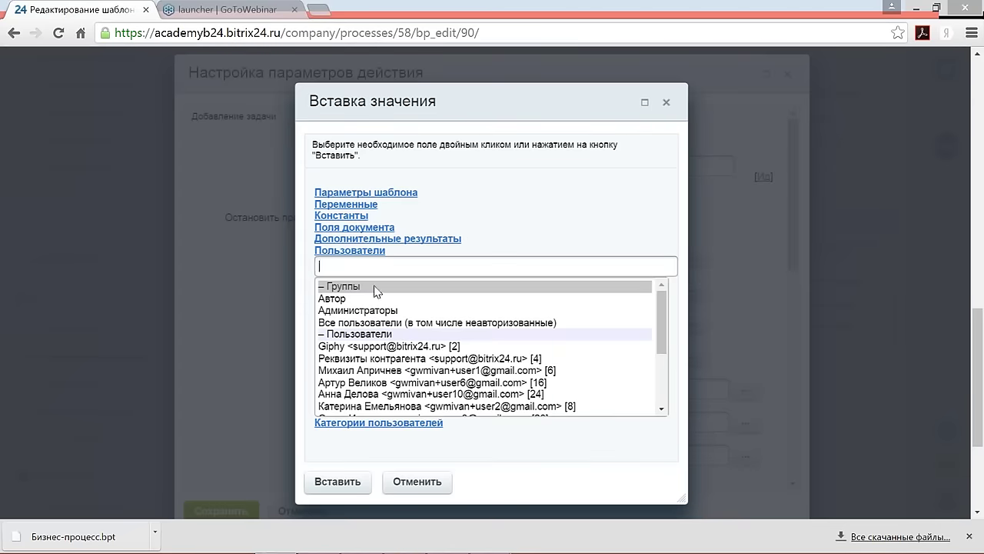
click(430, 240)
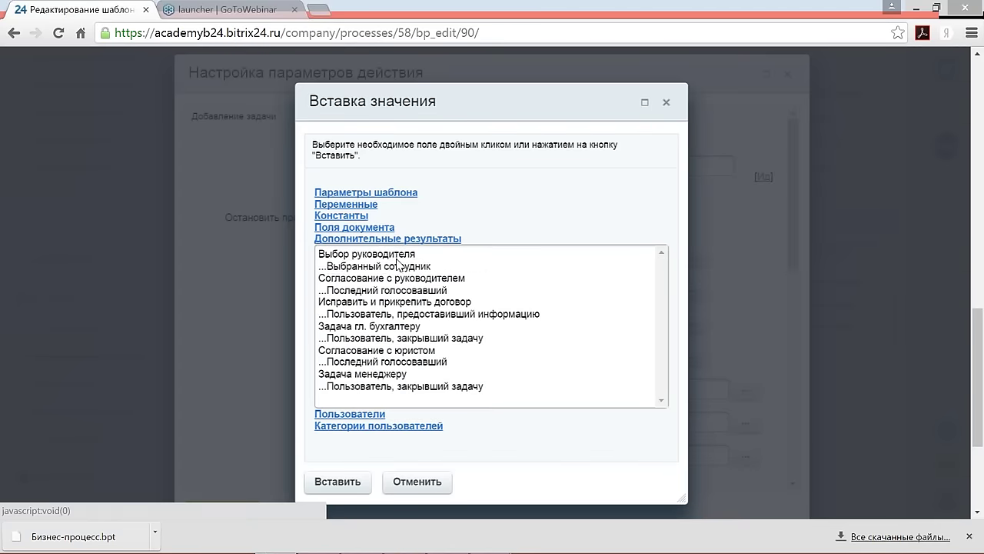
click(394, 266)
click(335, 483)
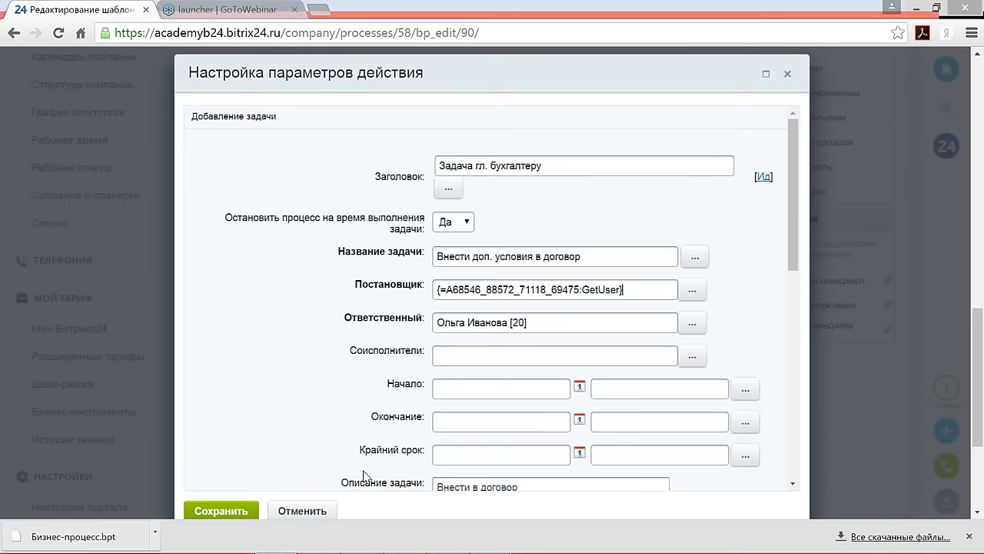
scroll(479, 345, down, 3)
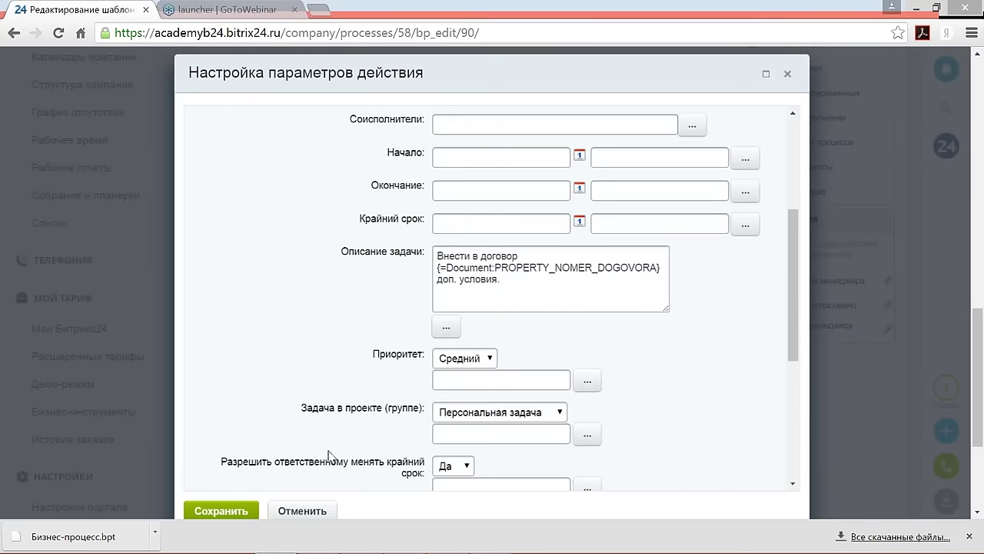
click(219, 511)
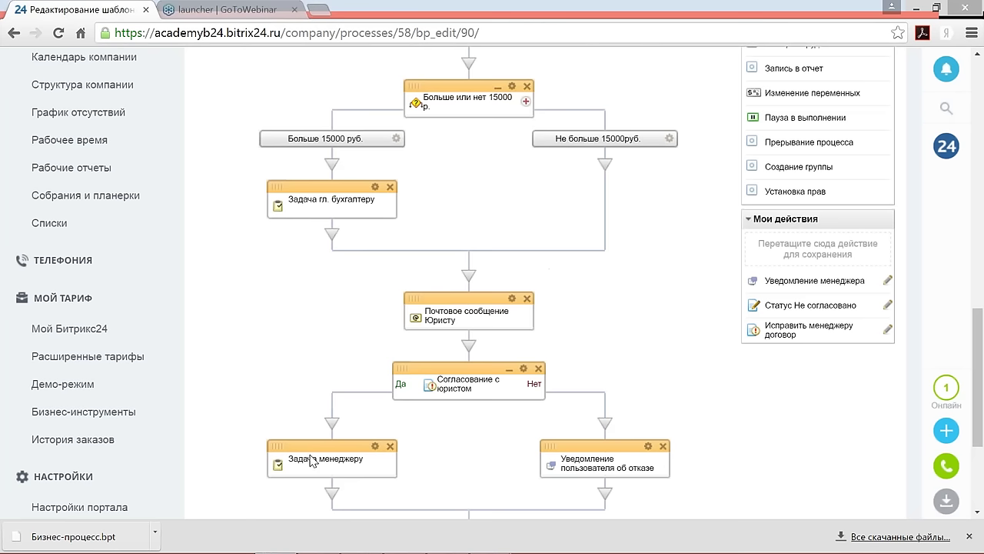
Step: Start a new constant in the business process template parameters with the identifier «Urist»
scroll(978, 272, up, 3)
scroll(459, 320, up, 10)
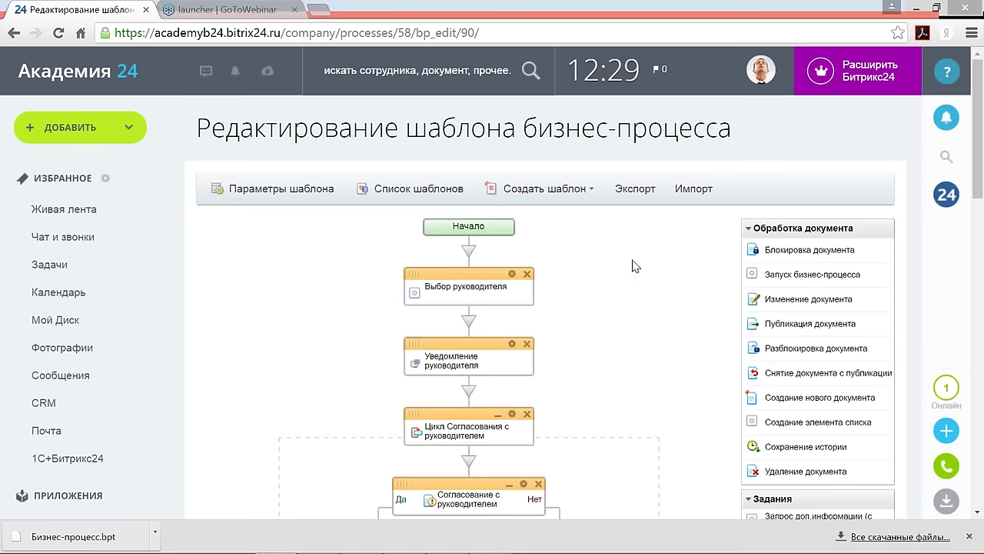
scroll(636, 266, down, 1)
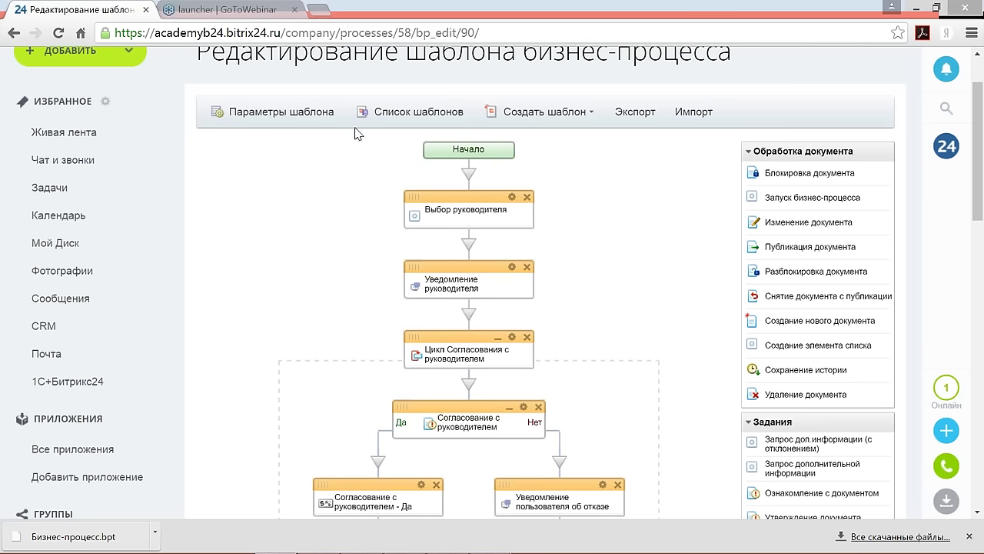
click(286, 117)
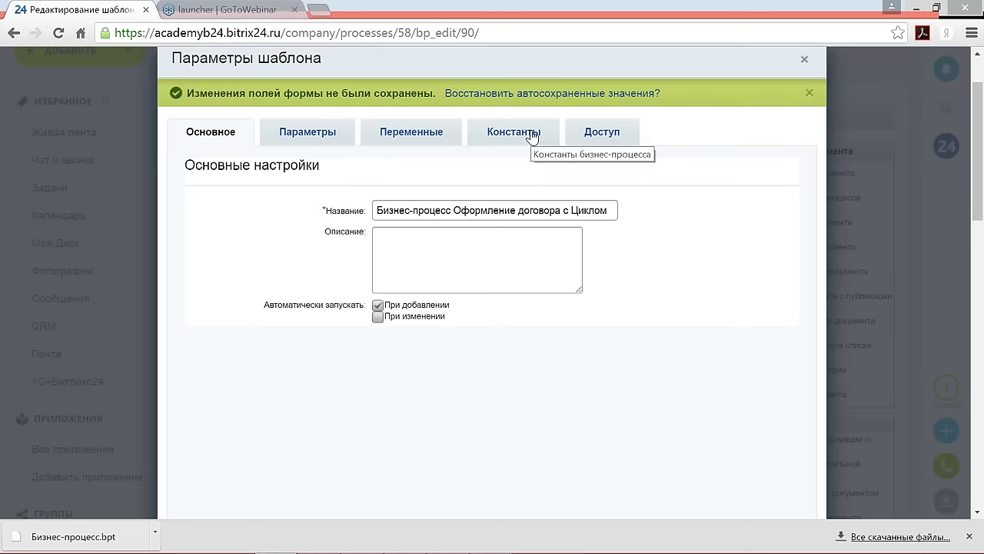
click(532, 136)
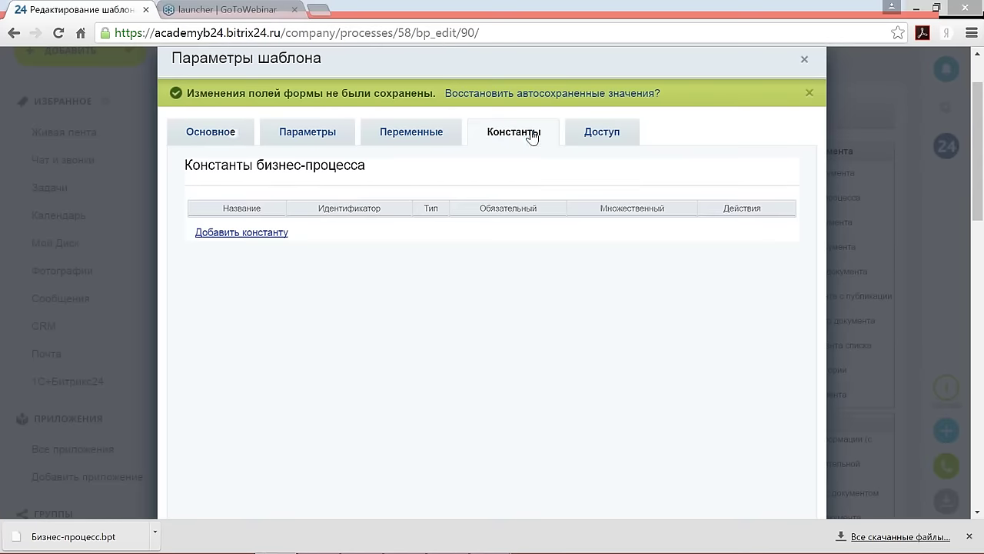
click(239, 233)
drag(411, 213, 332, 212)
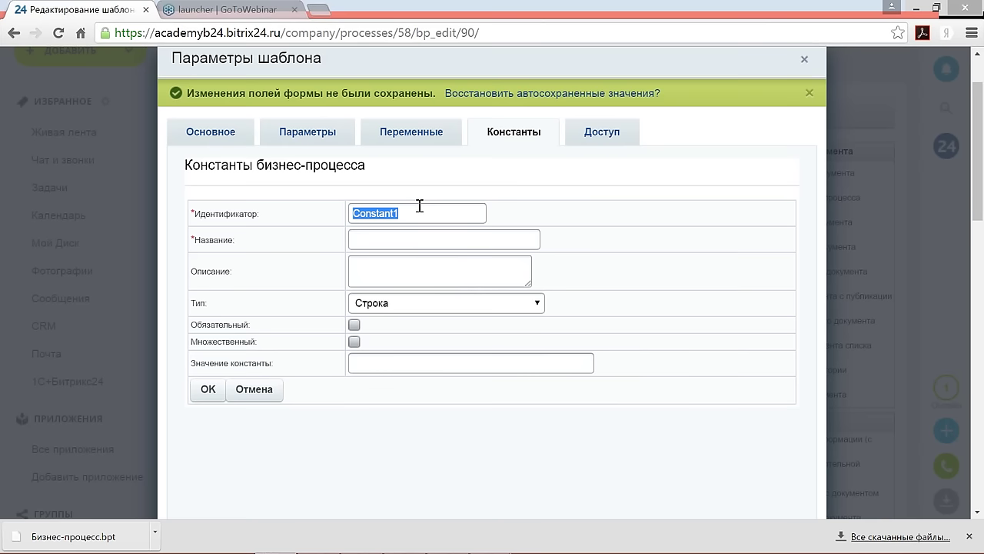
text(П)
key(BackSpace)
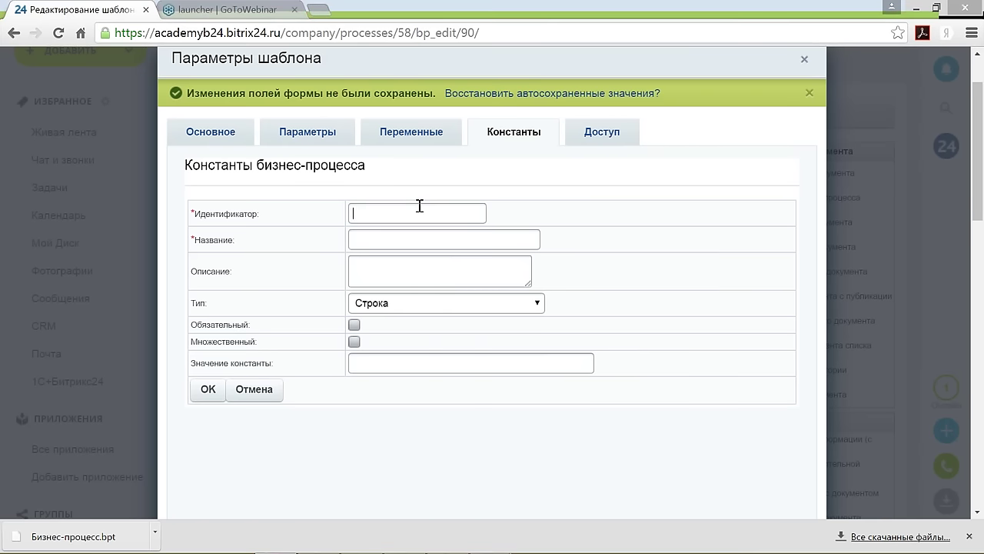
text(U)
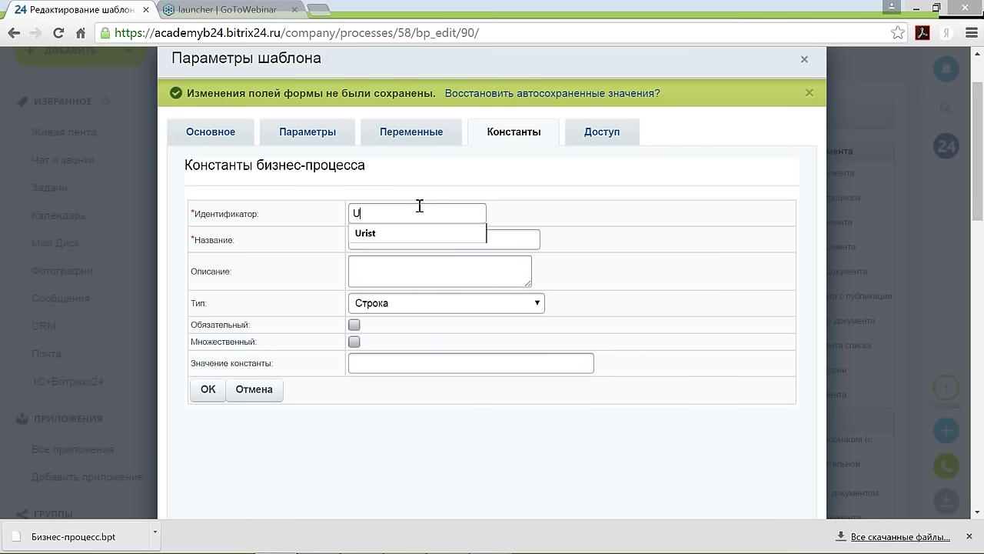
text(rist)
click(390, 234)
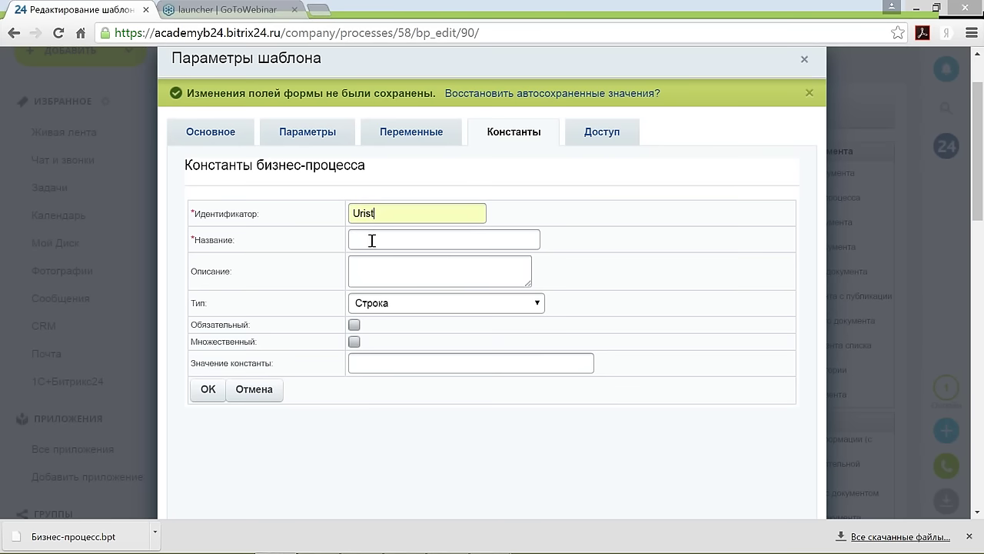
Step: Name the constant «Юрист» and enter «Юрист компании» as its description
click(374, 240)
text(Юрист)
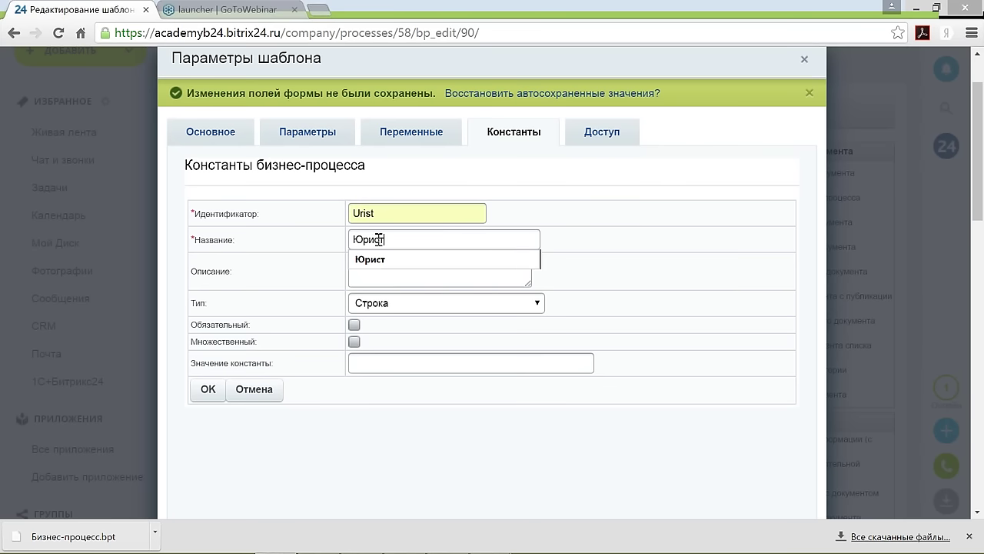
click(371, 259)
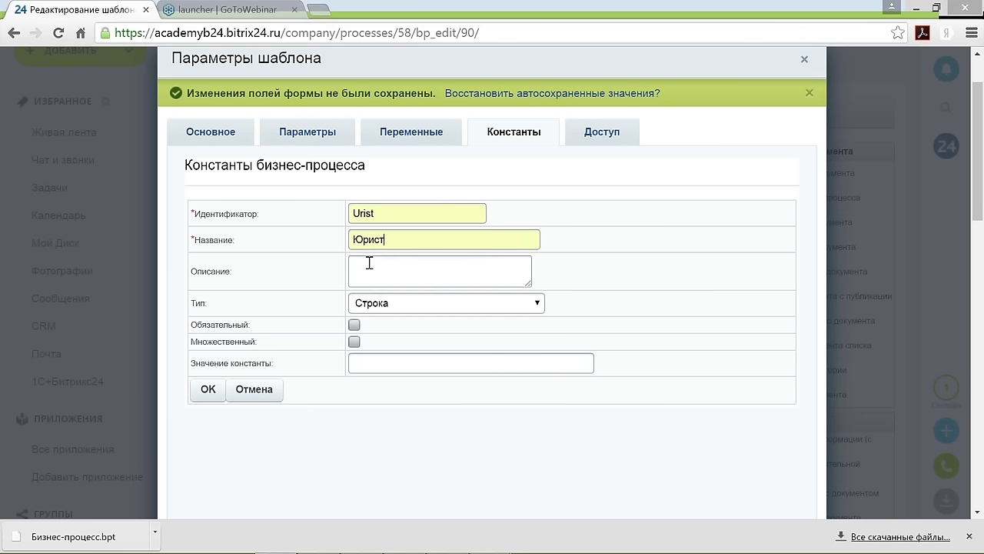
click(373, 264)
text(Юрист компании)
Step: Set the constant's type to «Привязка к сотруднику» and make it required
click(412, 308)
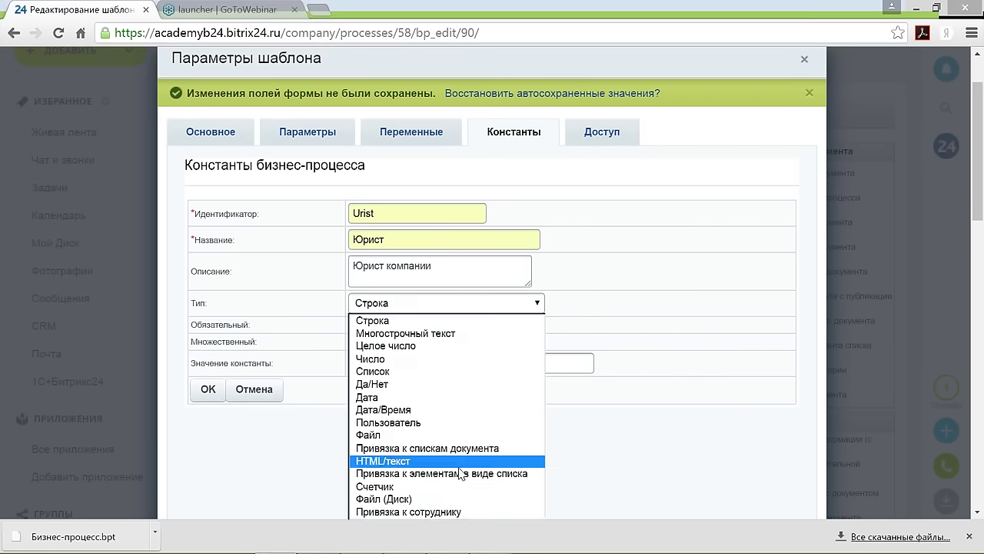
click(454, 512)
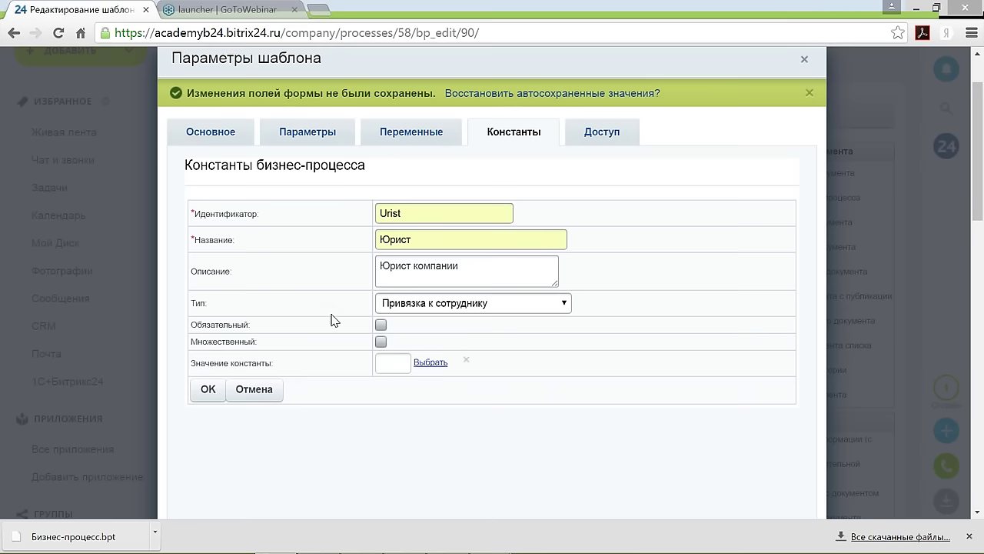
click(384, 327)
Step: Choose the second recently used employee as the constant's value, then save the constant and the template parameters
scroll(387, 429, down, 1)
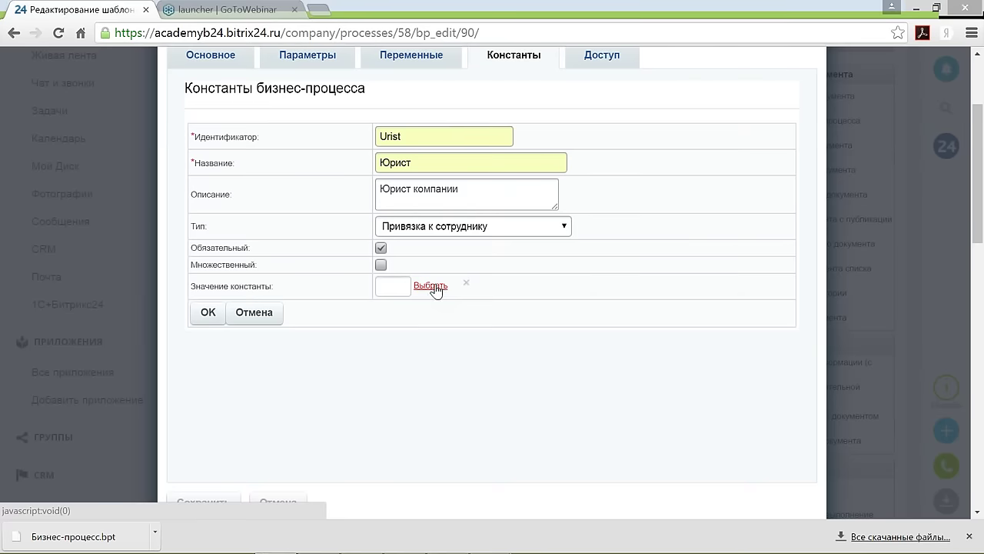
click(435, 288)
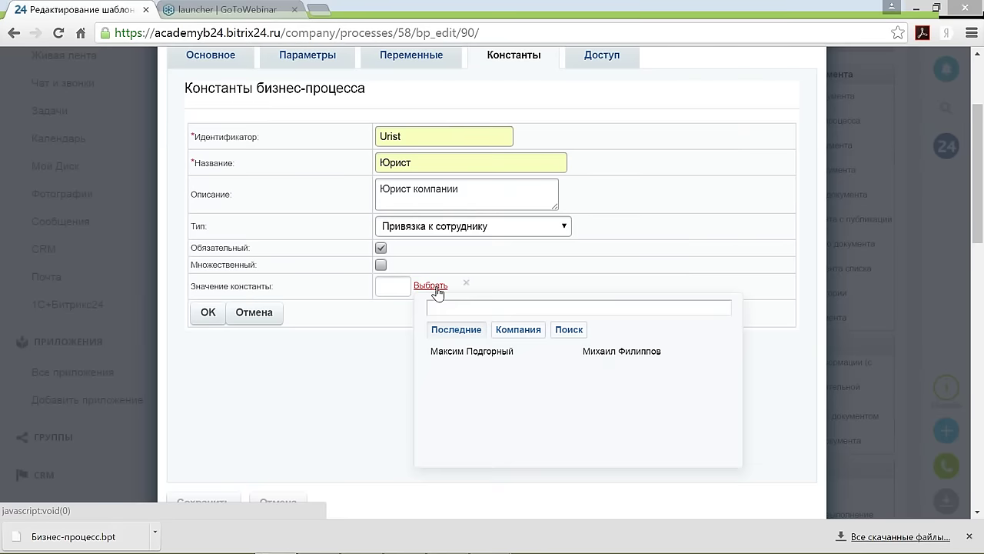
click(607, 352)
click(360, 371)
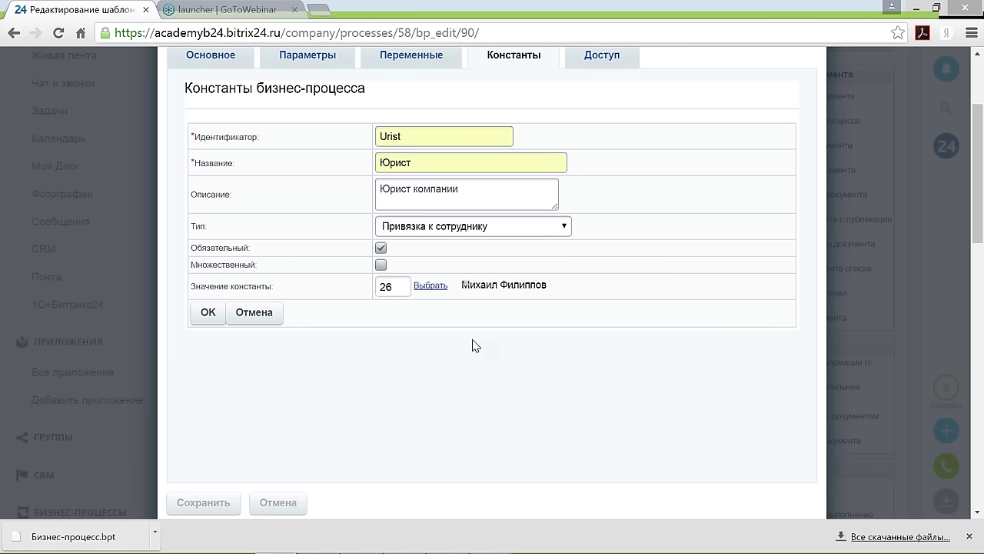
click(209, 316)
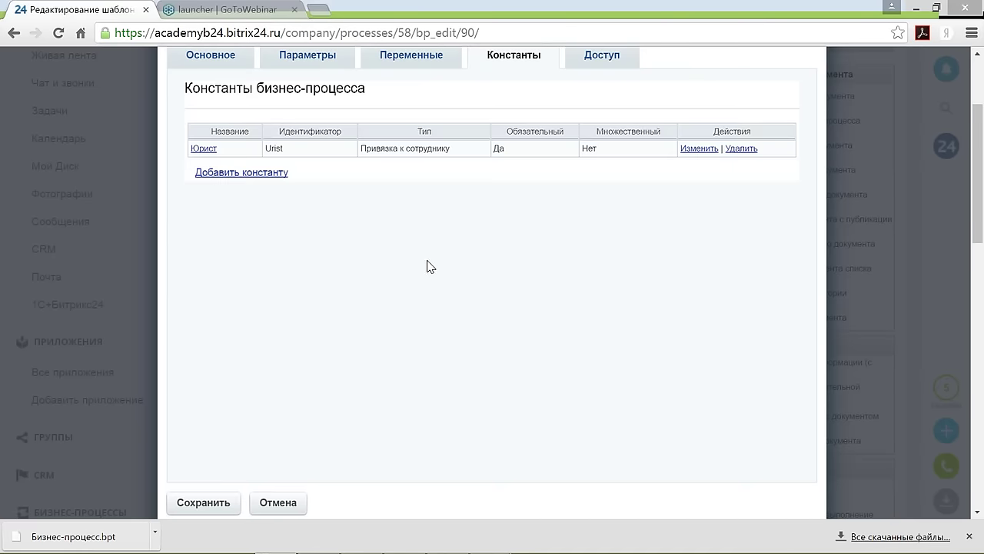
click(206, 503)
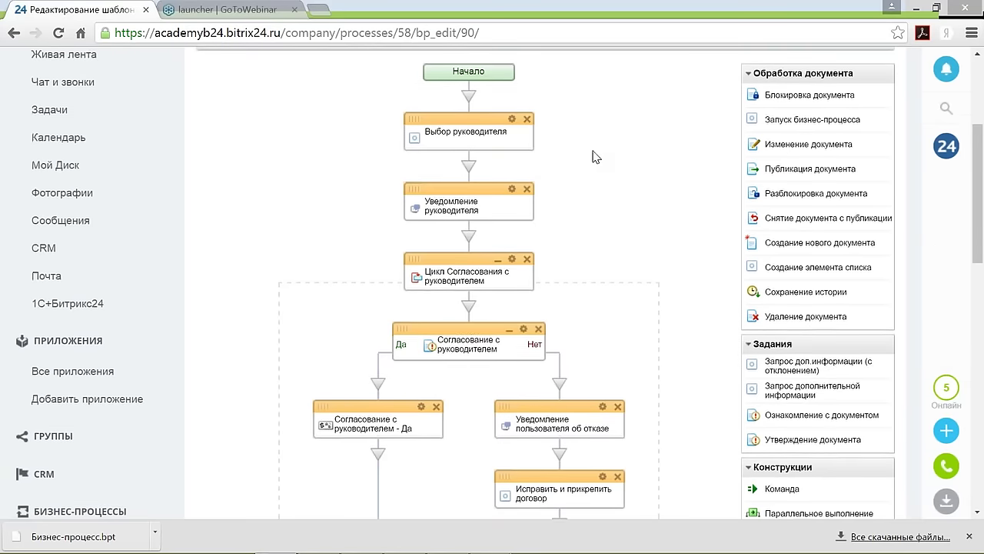
Step: Replace the recipient of the «Почтовое сообщение Юристу» action with the «Юрист» constant
scroll(593, 157, down, 8)
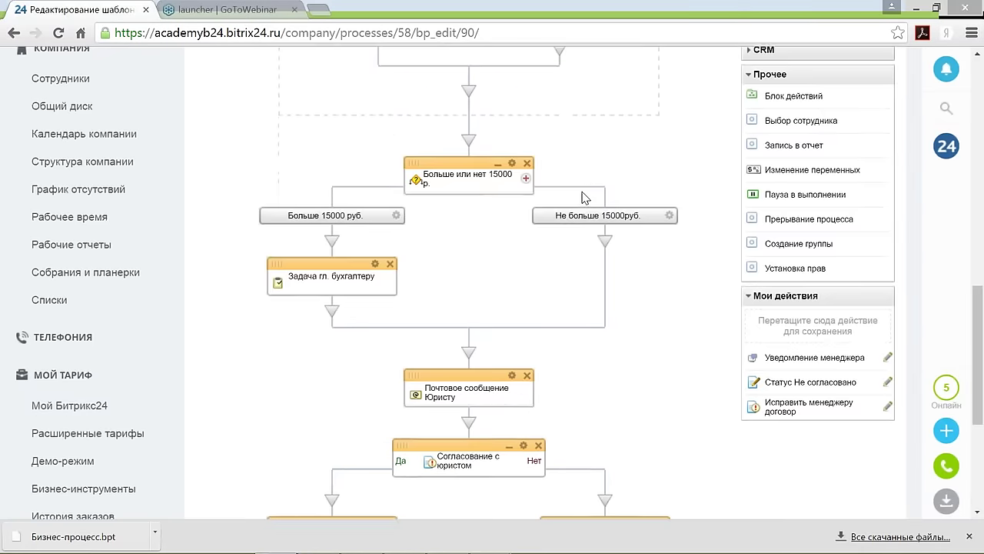
scroll(583, 200, down, 1)
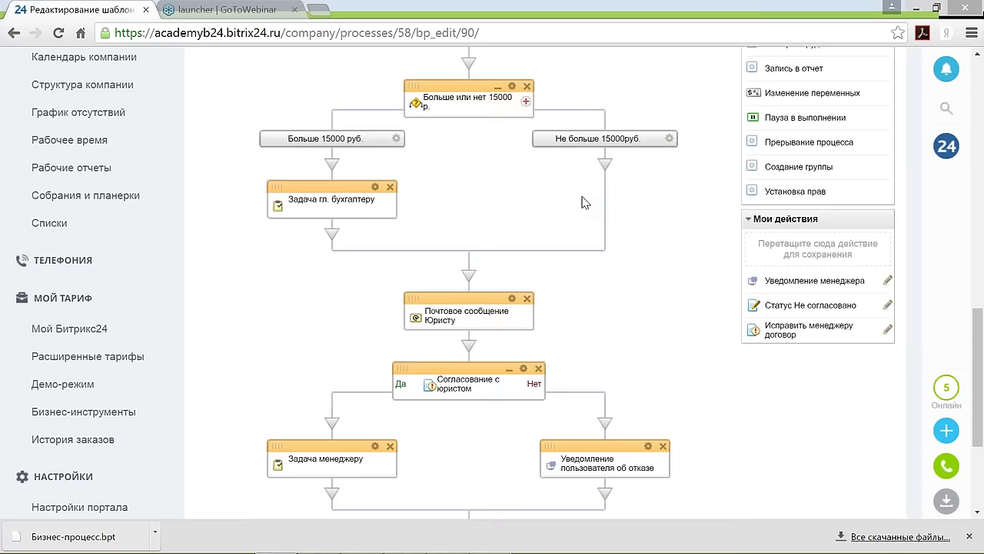
scroll(582, 203, down, 1)
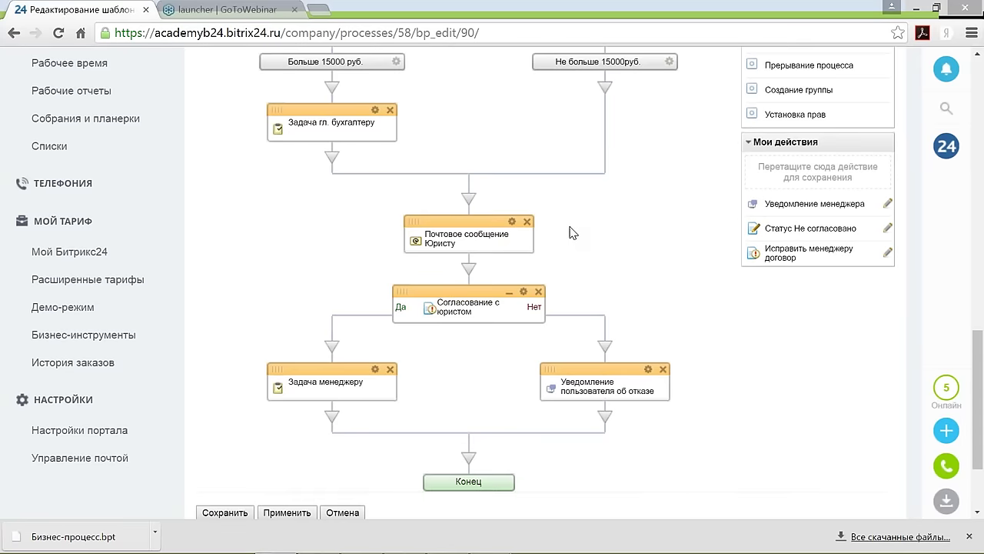
click(512, 223)
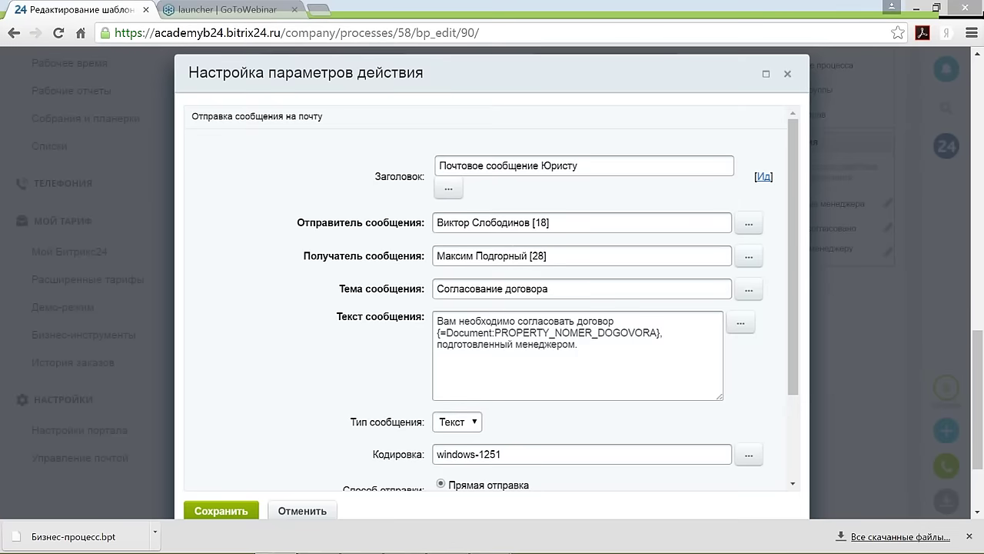
scroll(531, 223, down, 1)
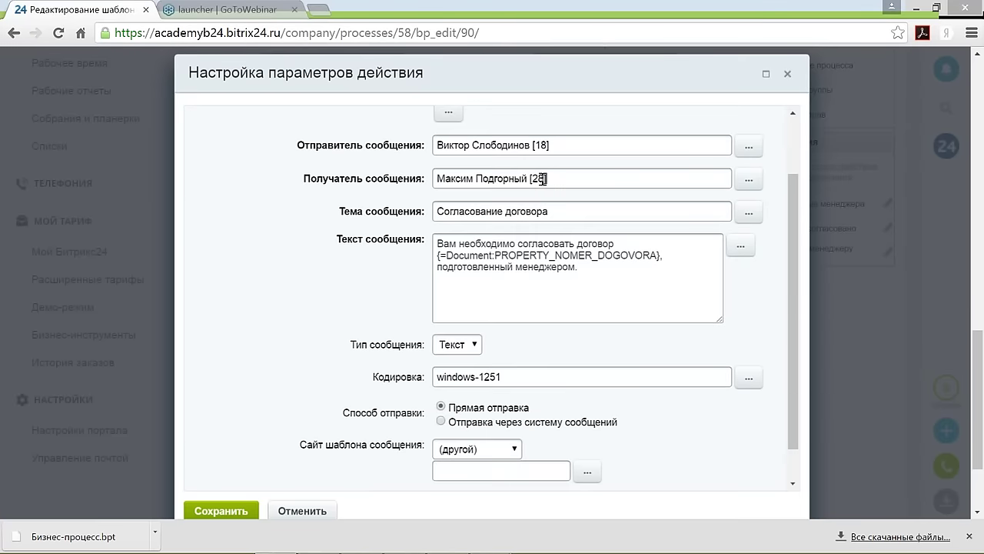
drag(543, 178, 432, 178)
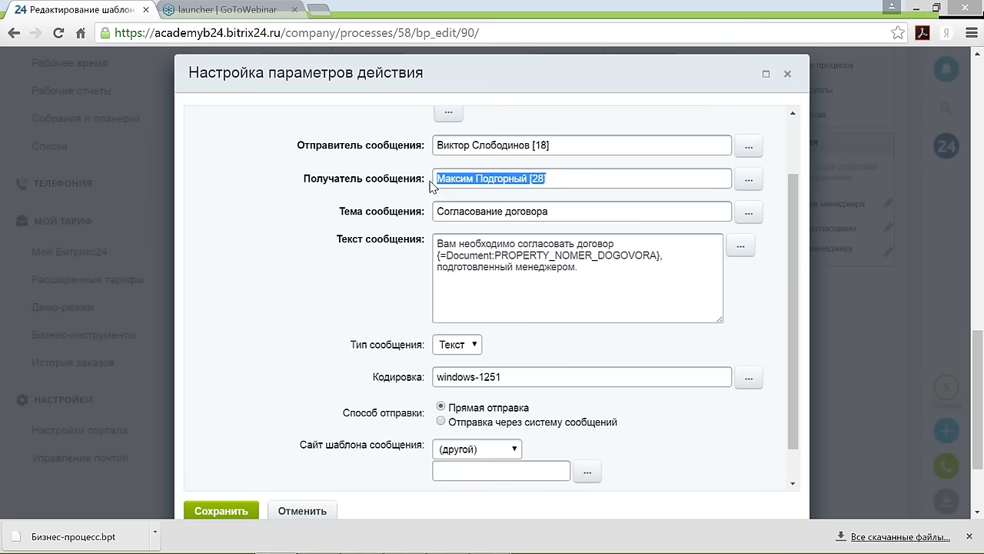
key(Delete)
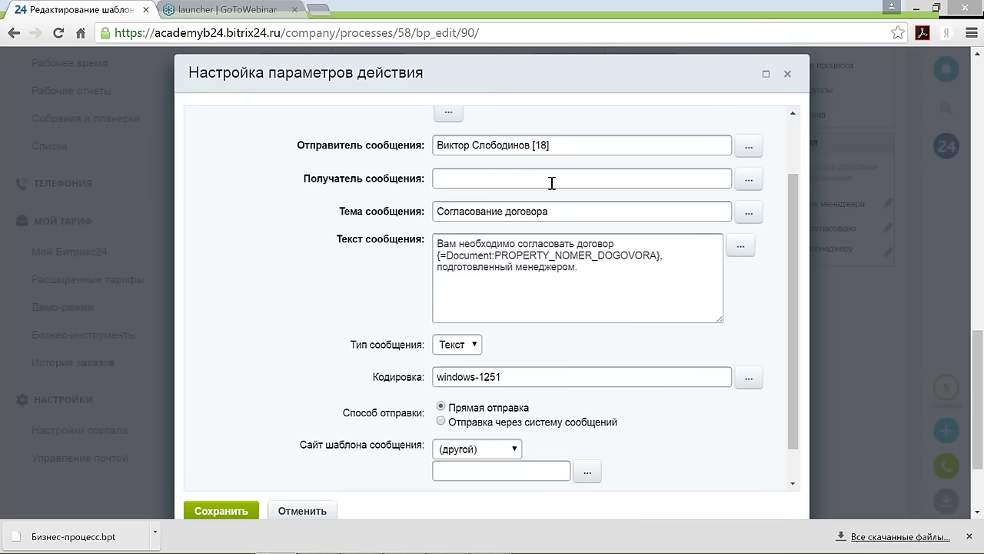
click(750, 182)
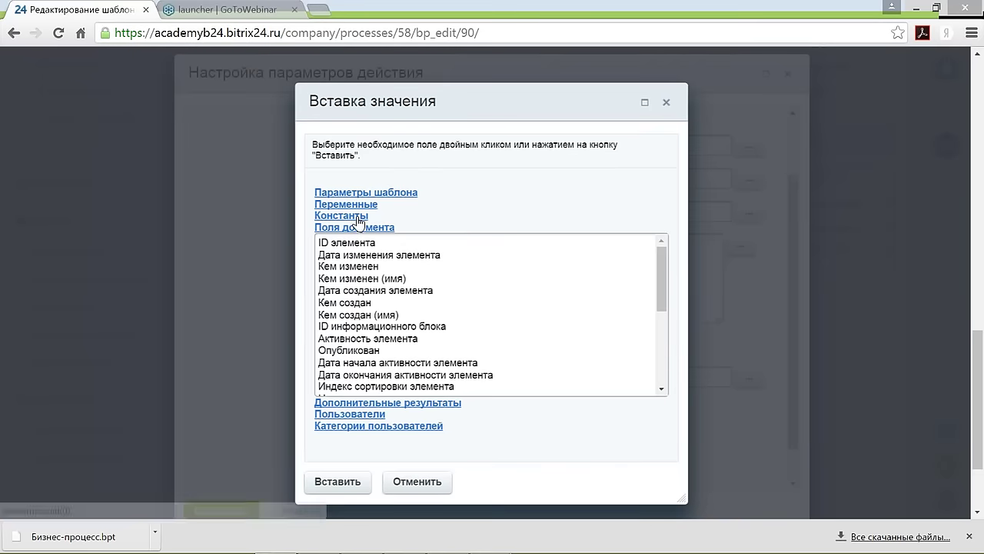
click(358, 219)
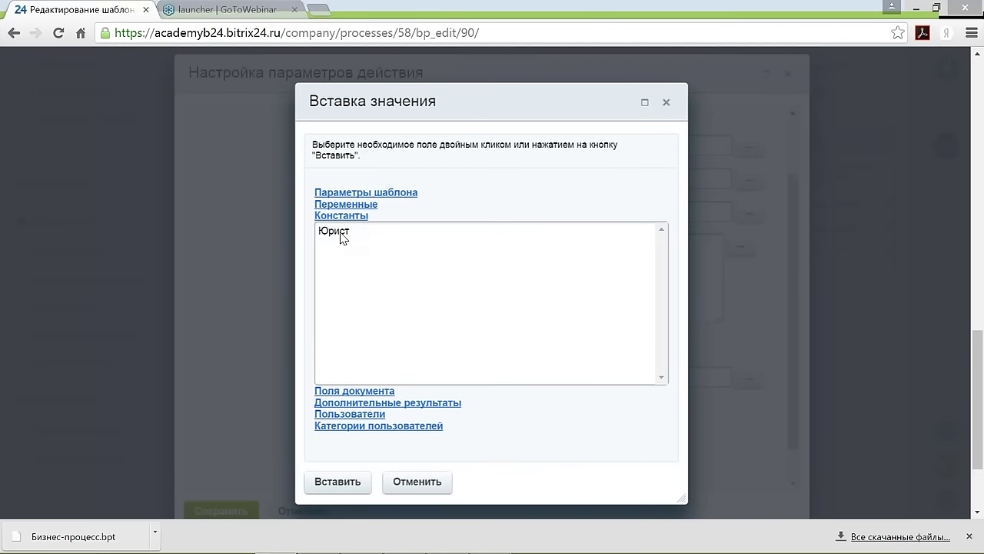
click(343, 232)
click(345, 481)
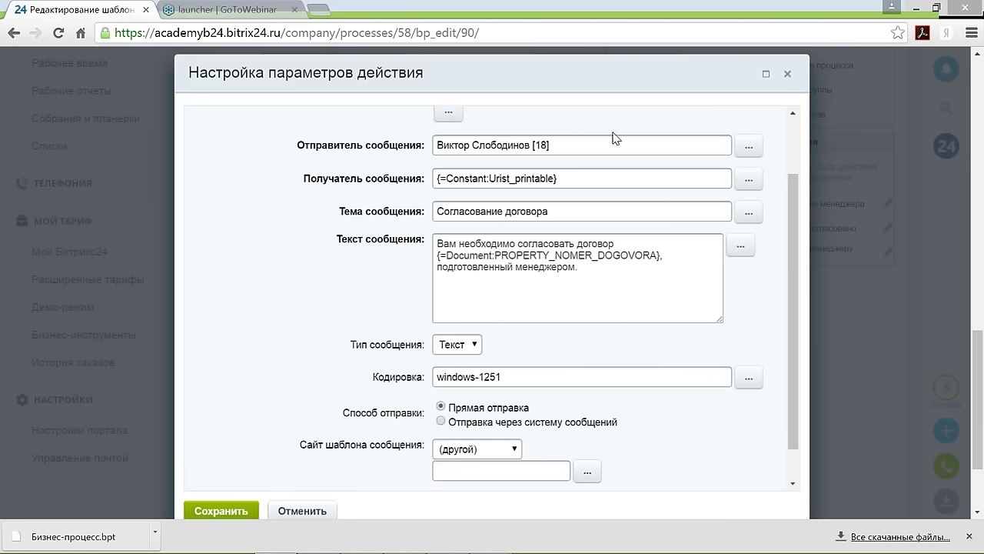
Step: Remove the «_printable» suffix from the recipient expression, leaving {=Constant:Urist}
key(BackSpace)
key(BackSpace)
key(BackSpace)
key(BackSpace)
key(BackSpace)
key(BackSpace)
key(BackSpace)
key(BackSpace)
key(BackSpace)
key(BackSpace)
Step: Replace the message sender with the «Выбранный сотрудник» result of «Выбор руководителя» and save the action
triple_click(535, 146)
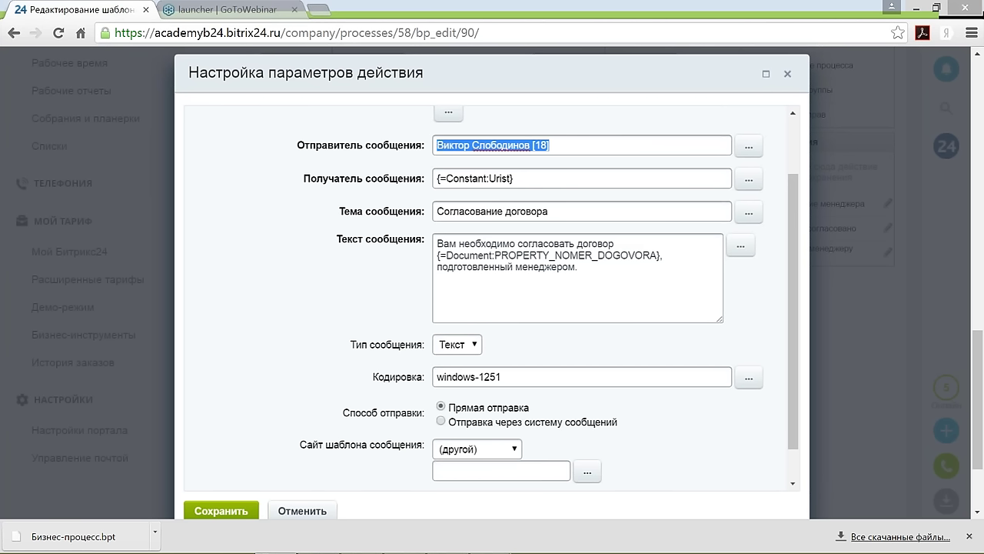
key(BackSpace)
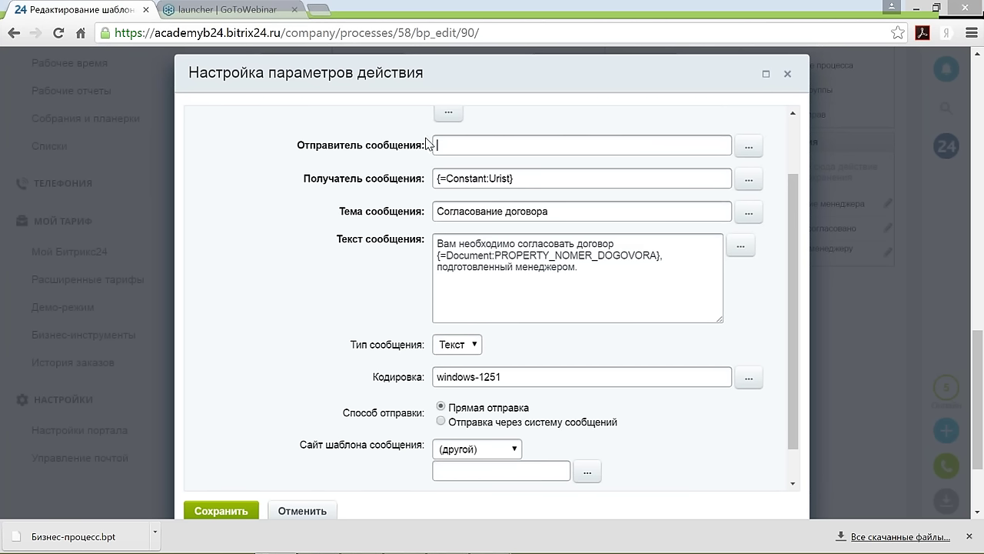
click(746, 148)
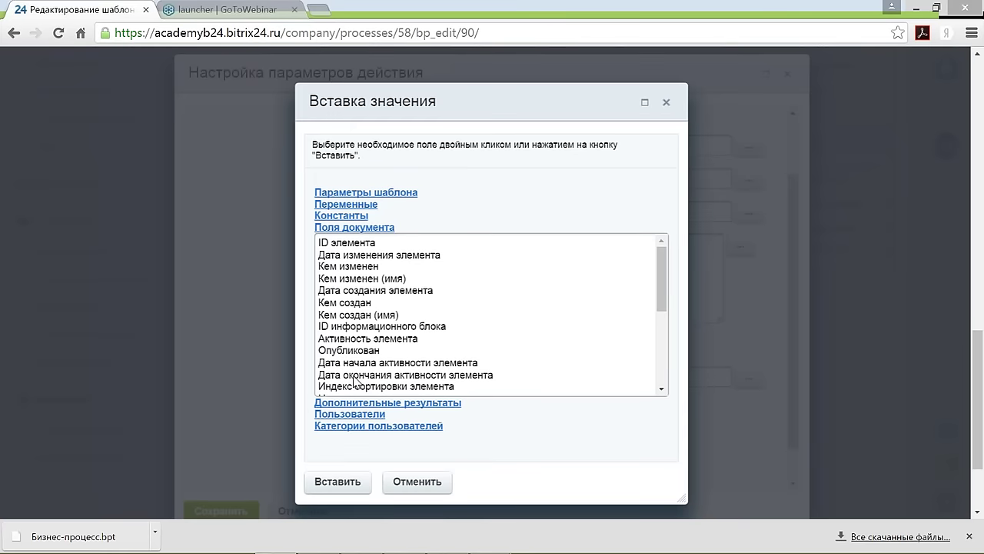
click(396, 403)
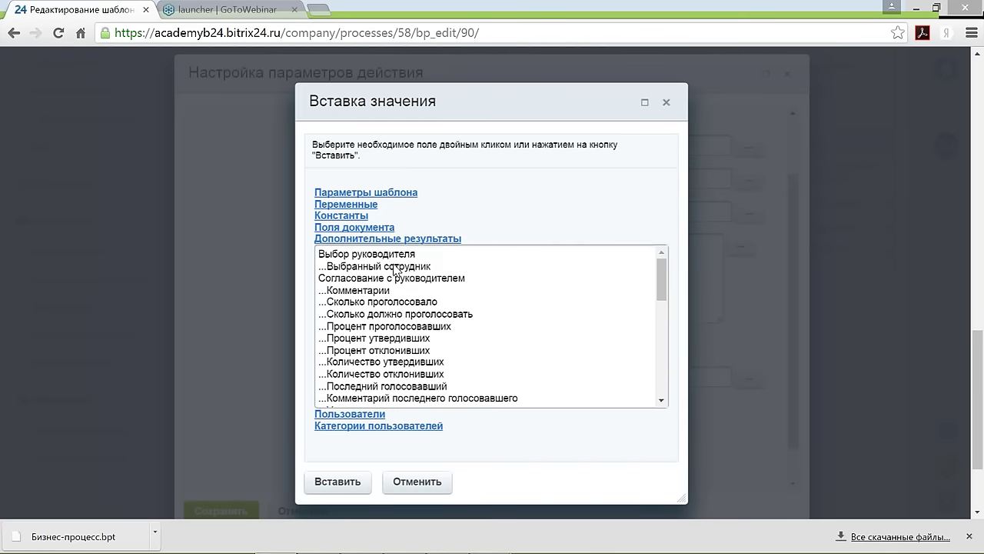
click(394, 267)
click(339, 483)
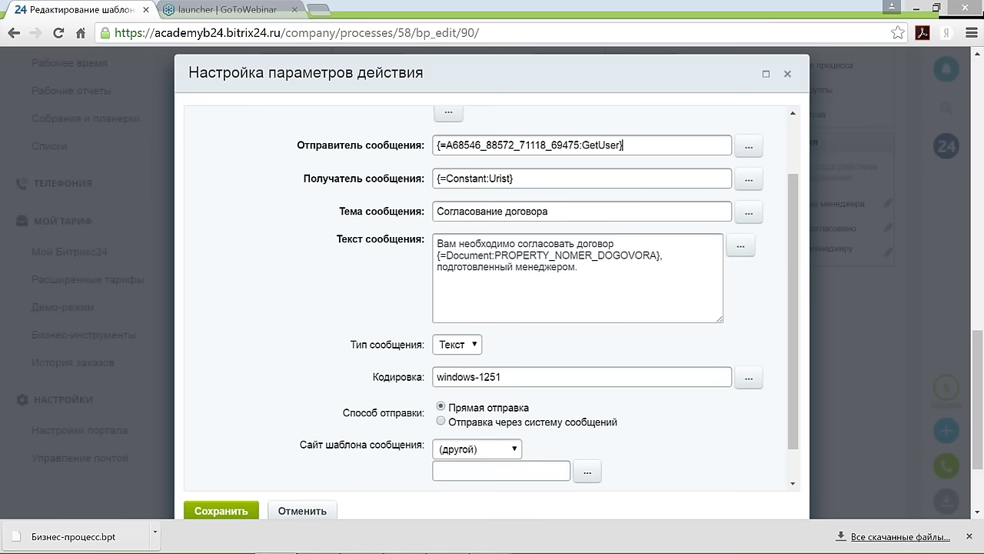
scroll(379, 337, down, 1)
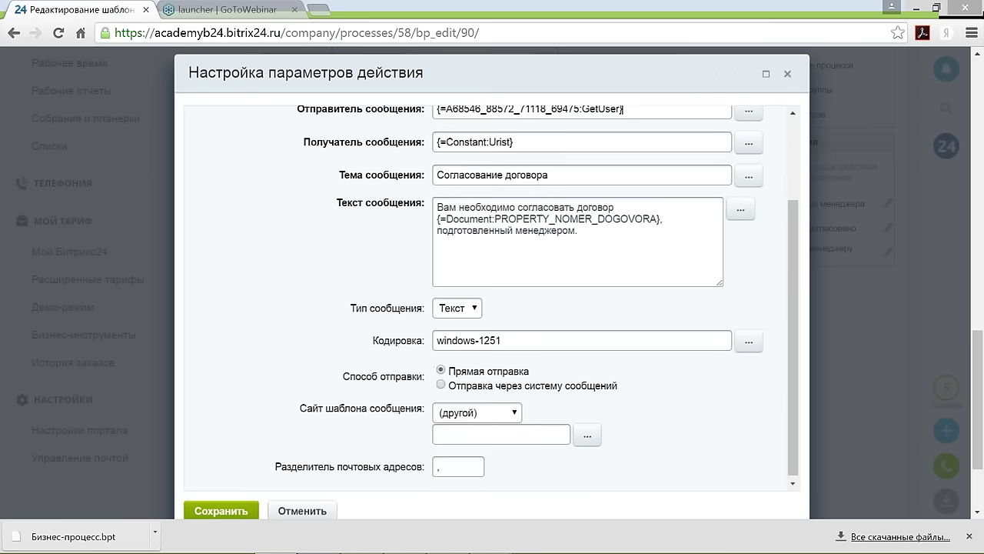
click(225, 510)
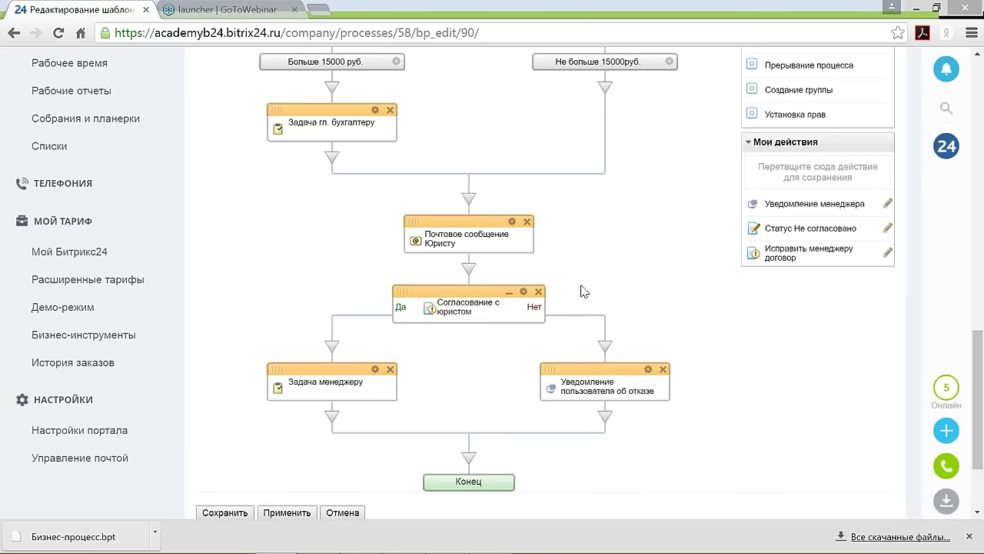
Step: Replace the approving employee in the «Согласование с юристом» action with the «Юрист» constant and save the action
click(524, 293)
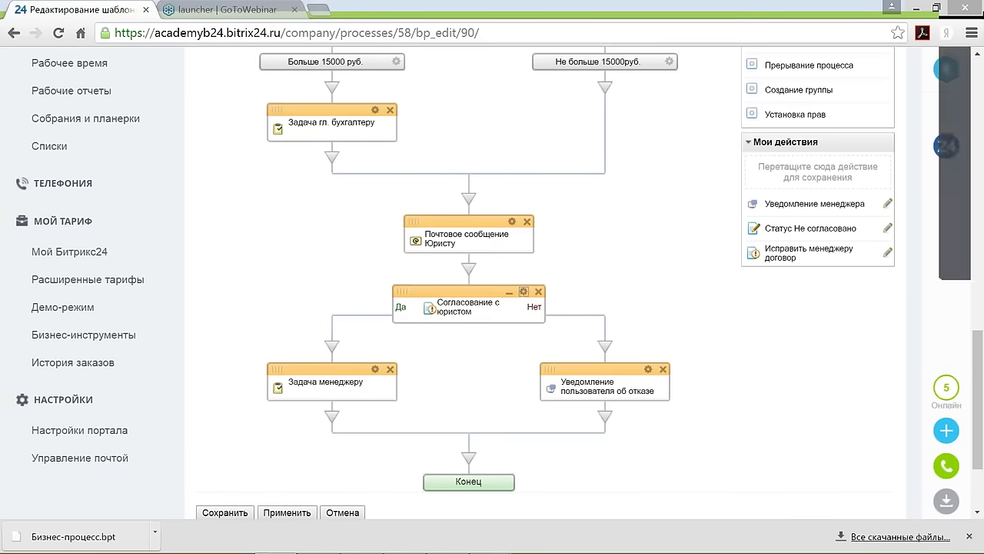
triple_click(495, 218)
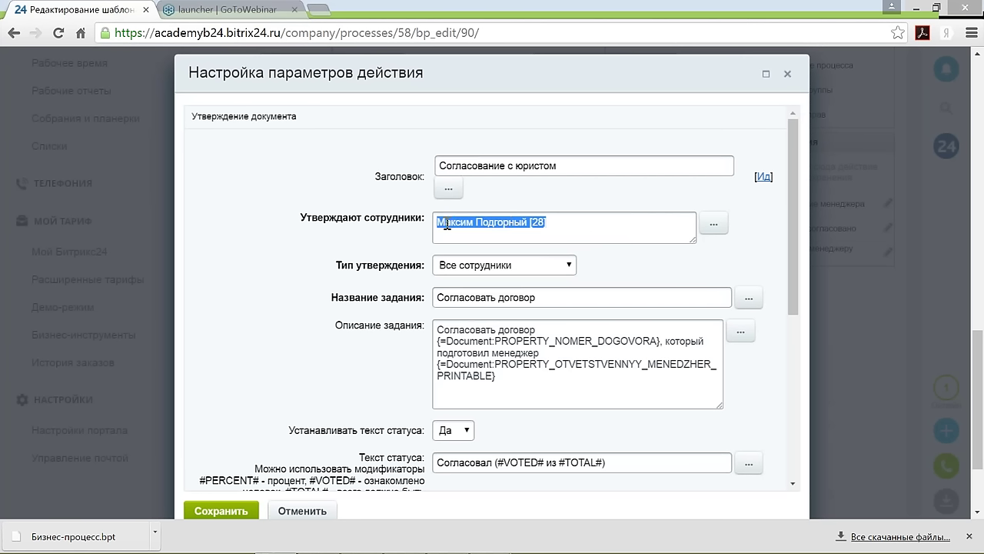
key(BackSpace)
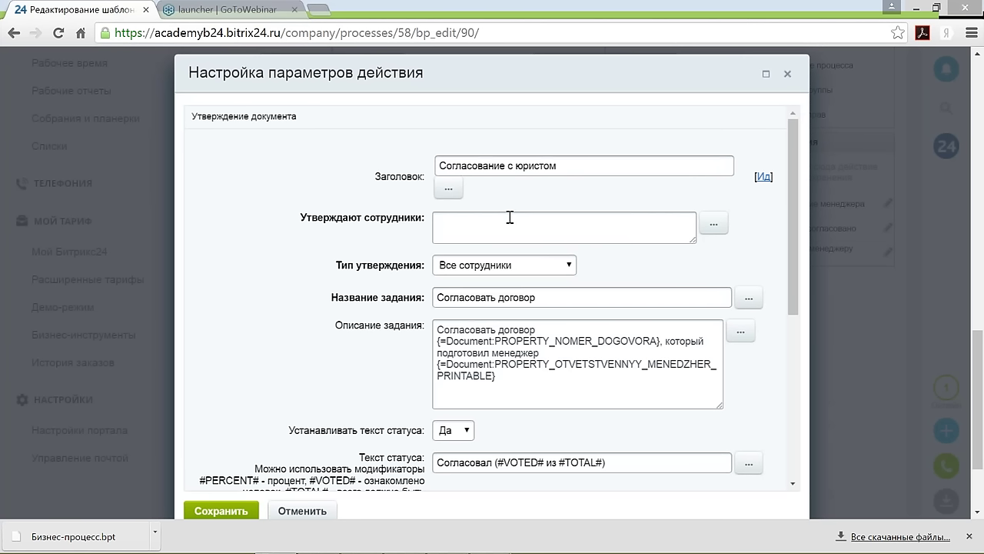
click(717, 224)
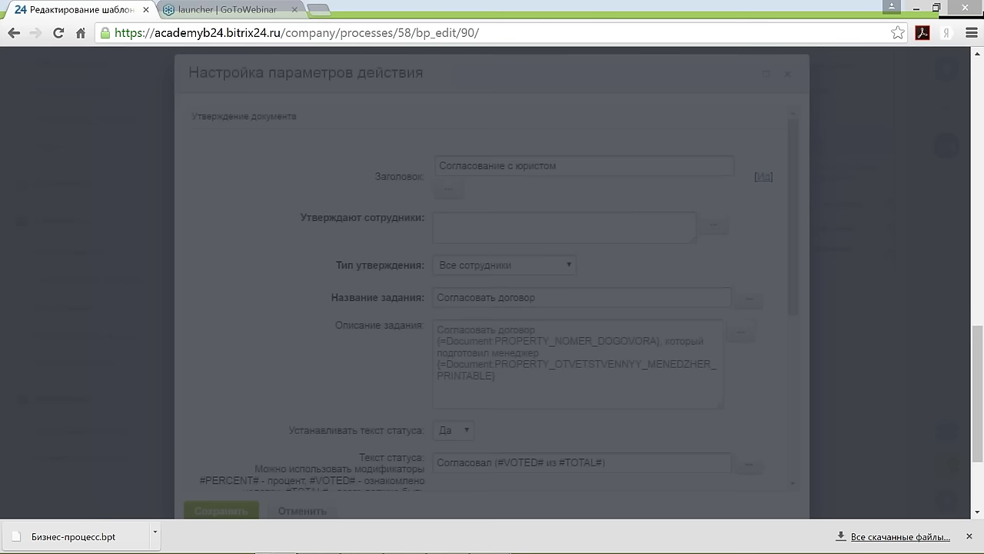
click(351, 216)
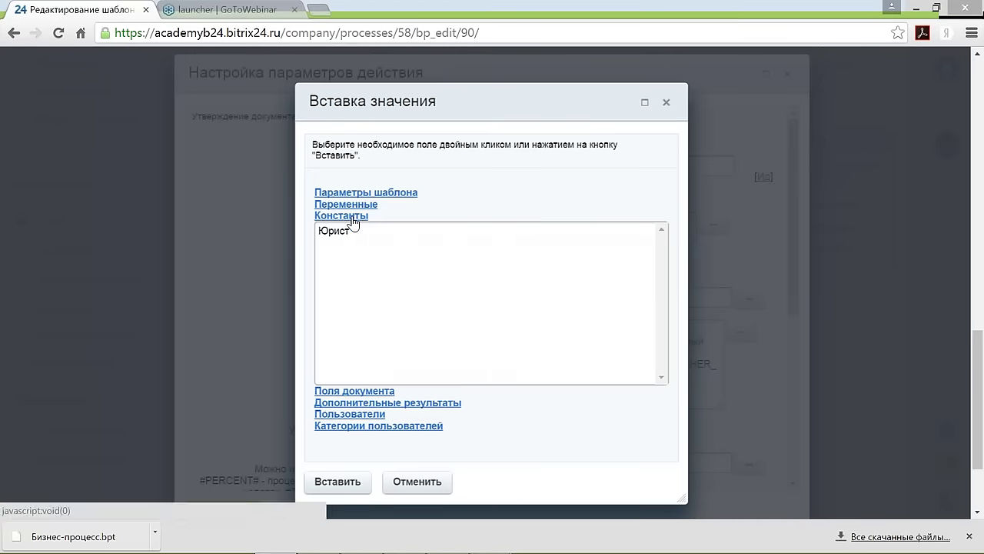
click(346, 233)
click(338, 480)
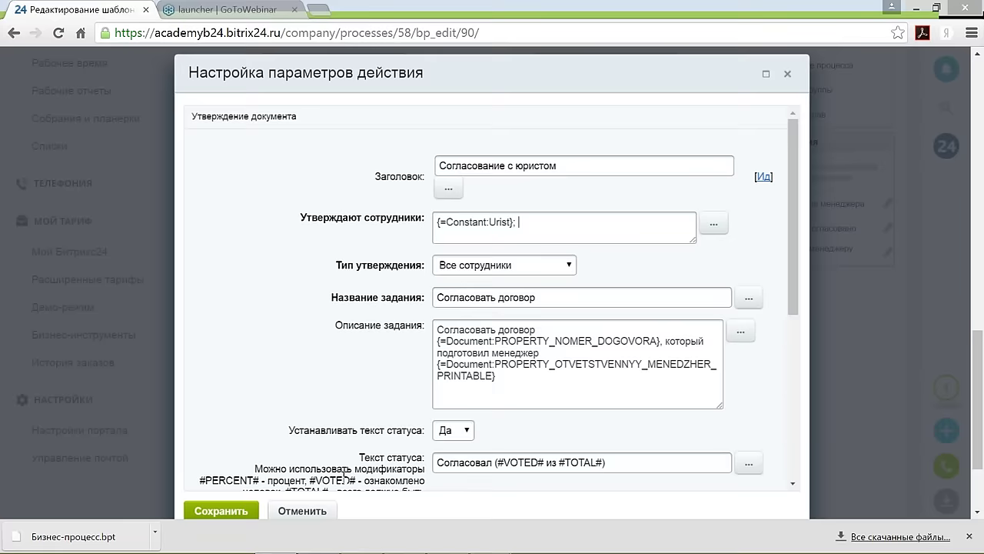
scroll(492, 307, down, 4)
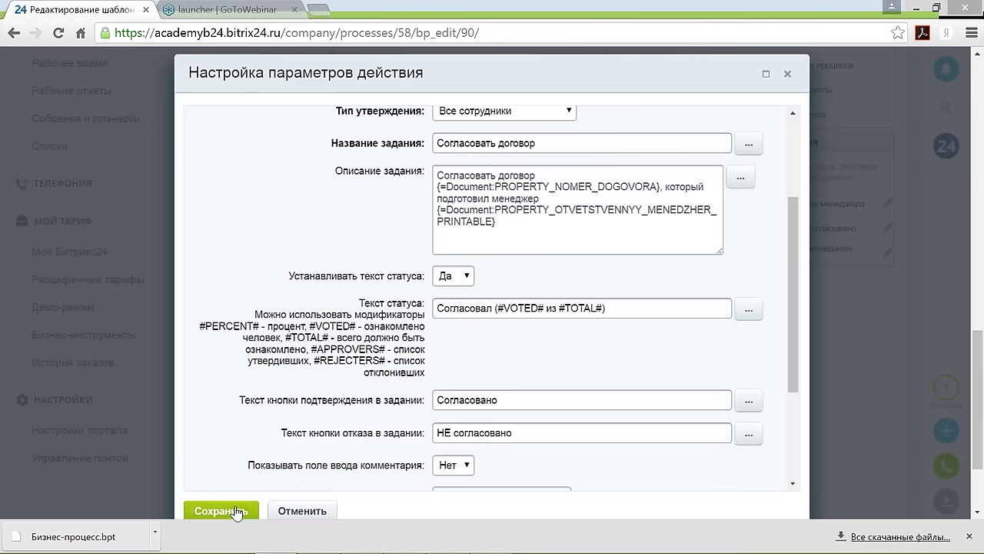
click(231, 510)
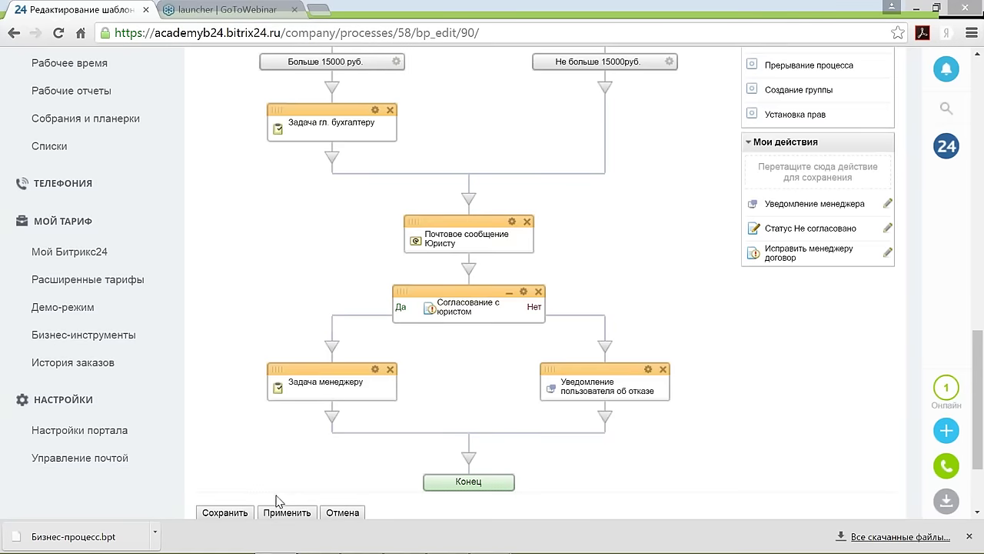
Step: Replace the task creator in the «Задача менеджеру» action with the «Выбранный сотрудник» result of «Выбор руководителя» and save the action
click(375, 369)
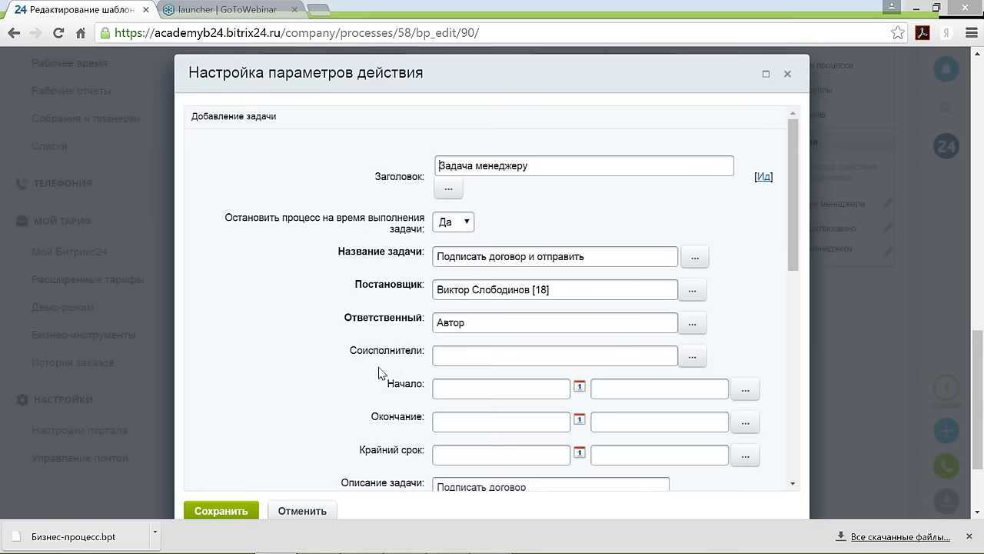
scroll(564, 341, down, 2)
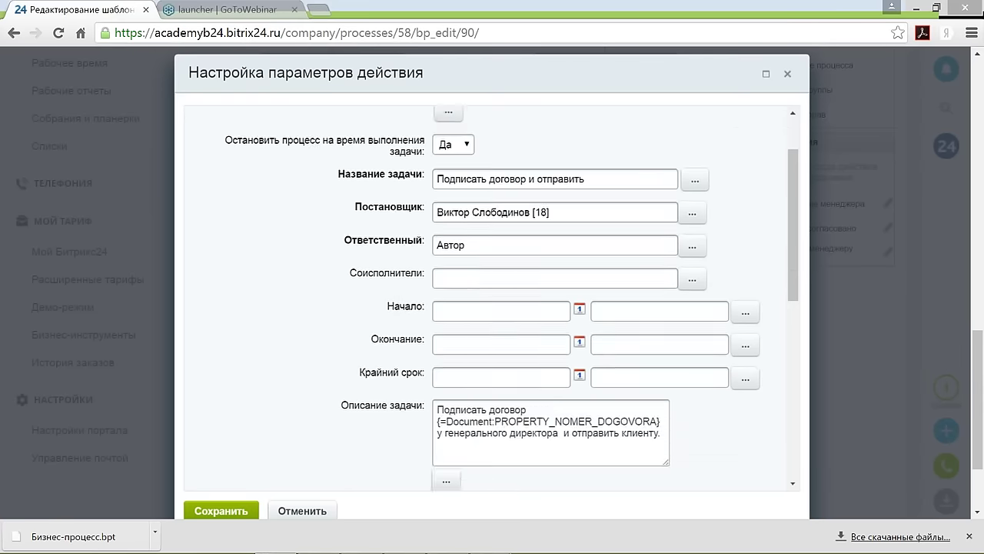
scroll(530, 318, up, 2)
drag(586, 291, 400, 278)
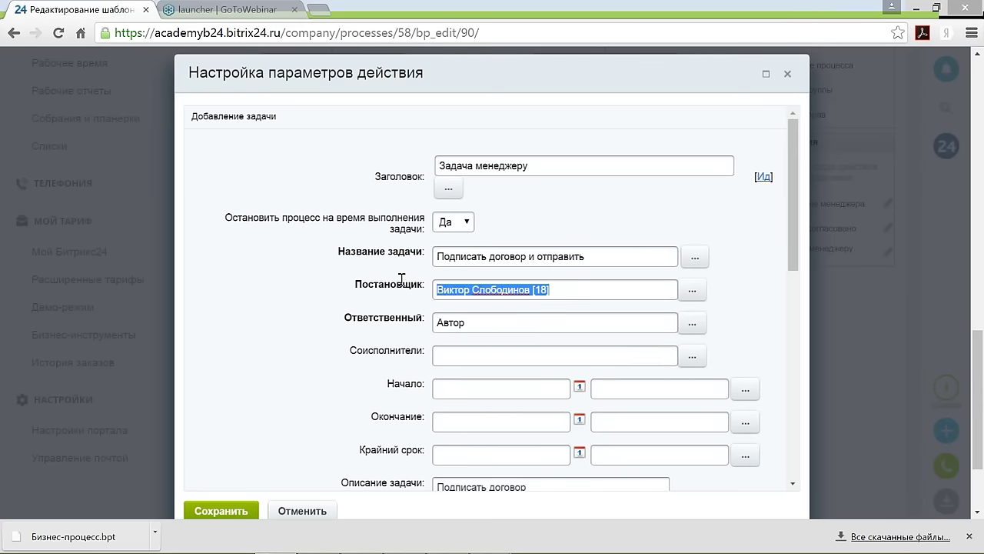
key(Delete)
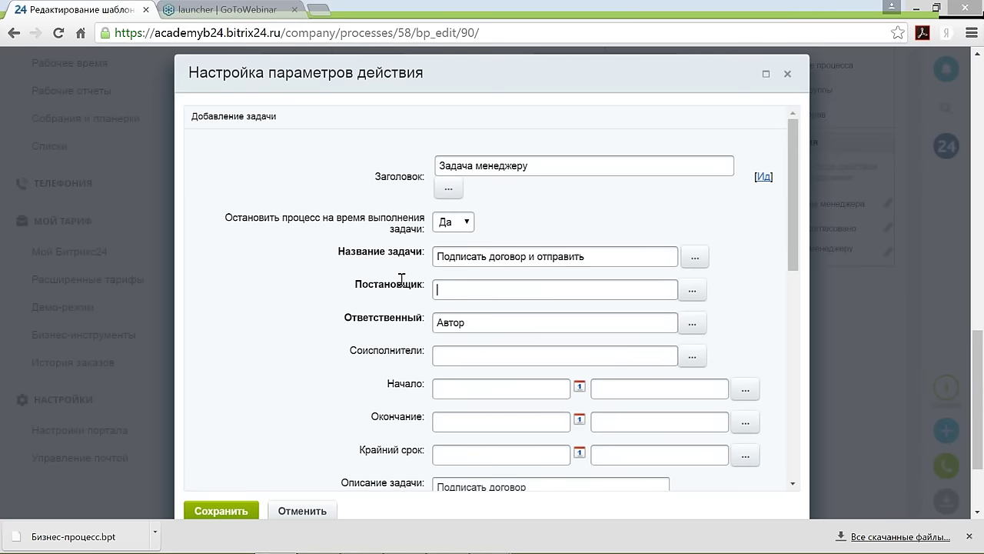
click(692, 289)
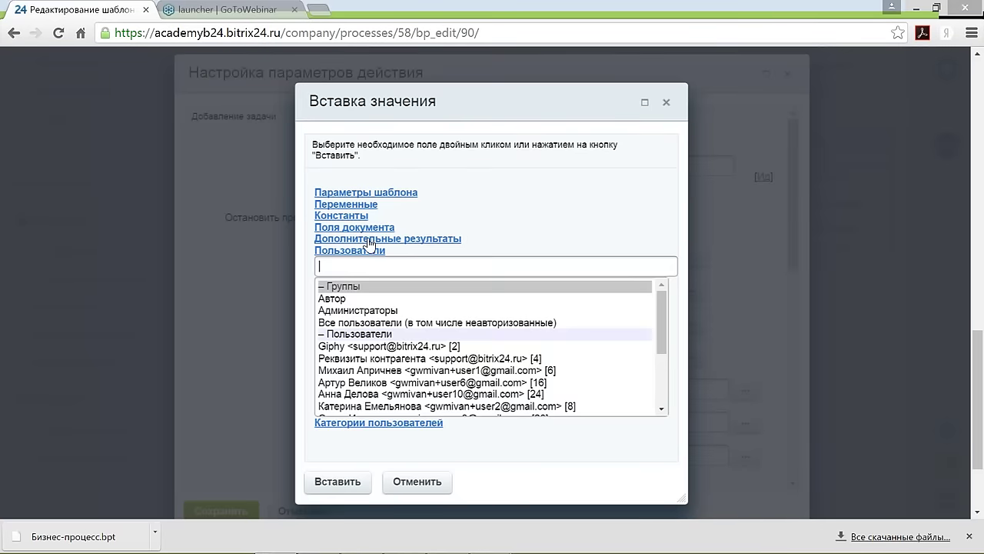
click(367, 239)
click(374, 266)
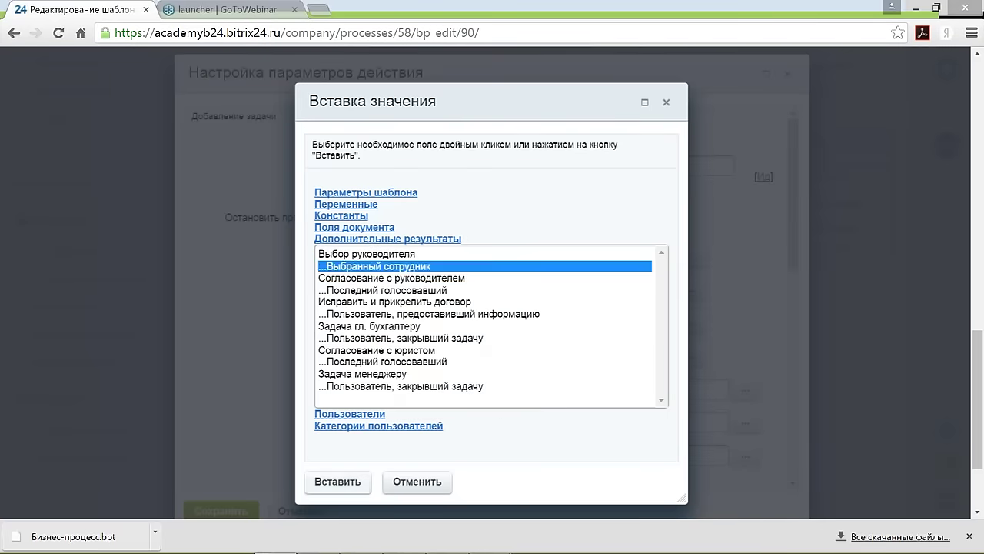
click(335, 480)
scroll(492, 323, down, 3)
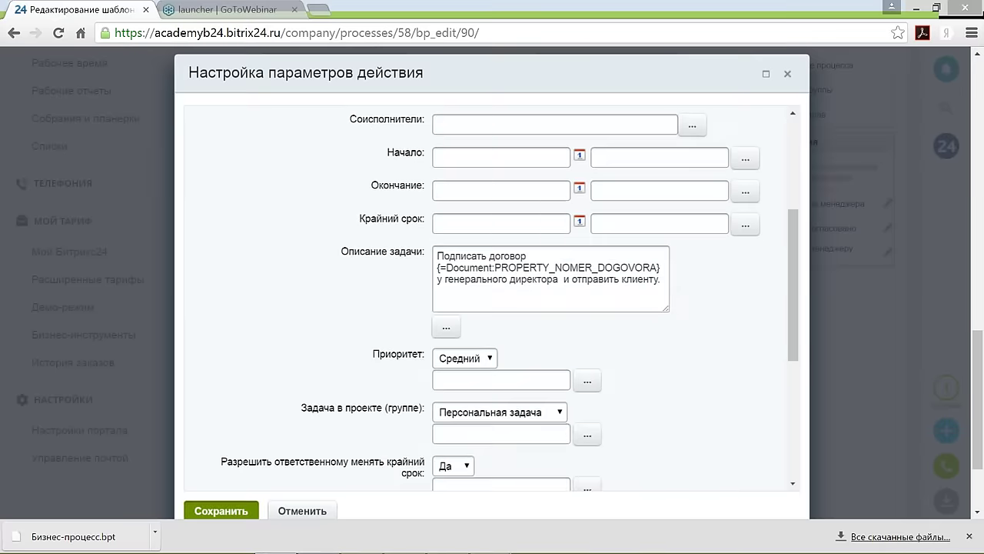
click(221, 511)
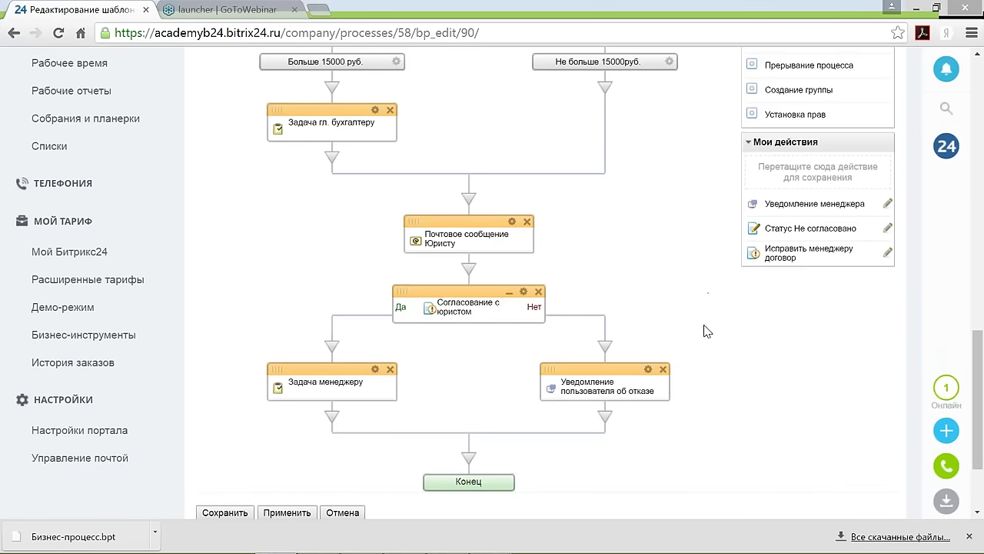
Step: Replace the sender of «Уведомление пользователя об отказе» with the «Юрист» constant, then save the action and the whole template
click(648, 370)
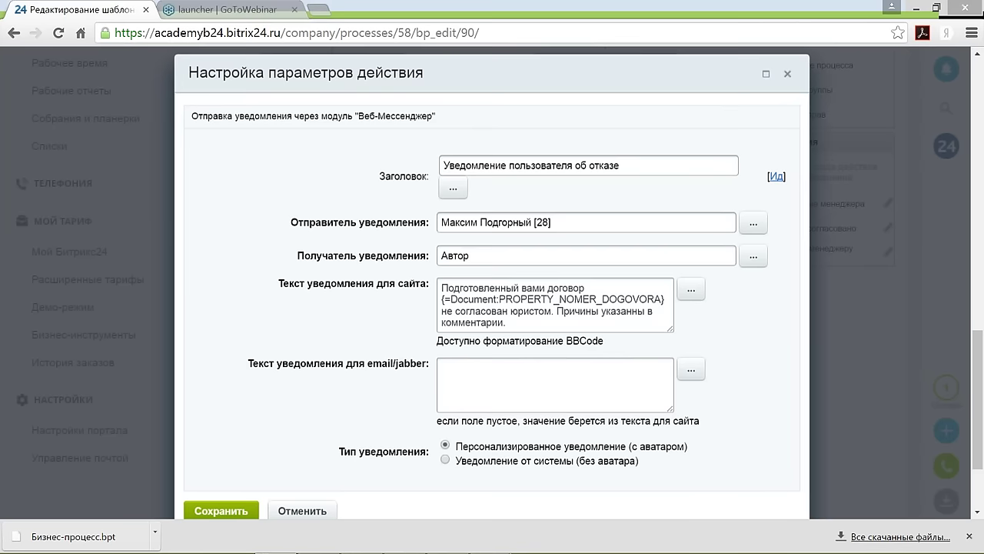
drag(585, 219, 416, 222)
key(BackSpace)
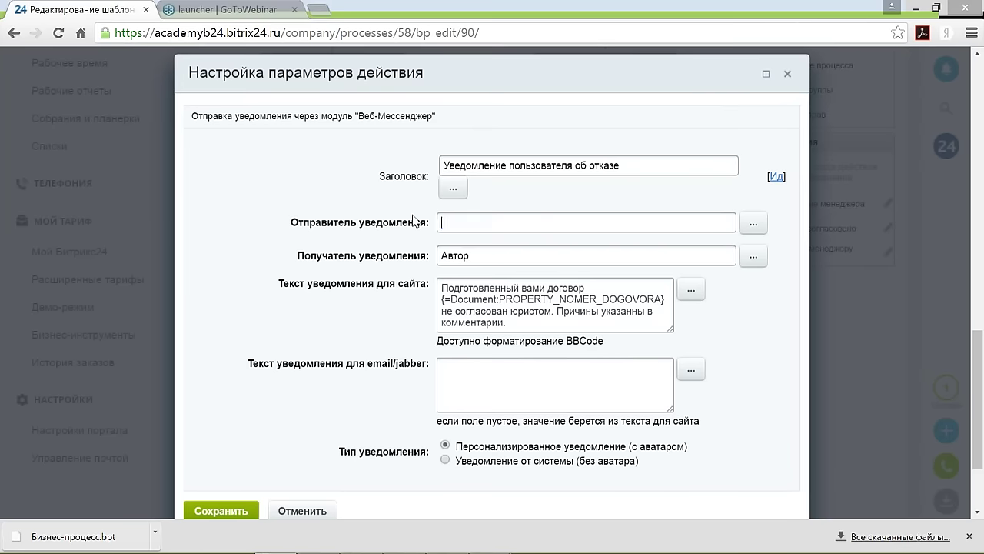
click(753, 222)
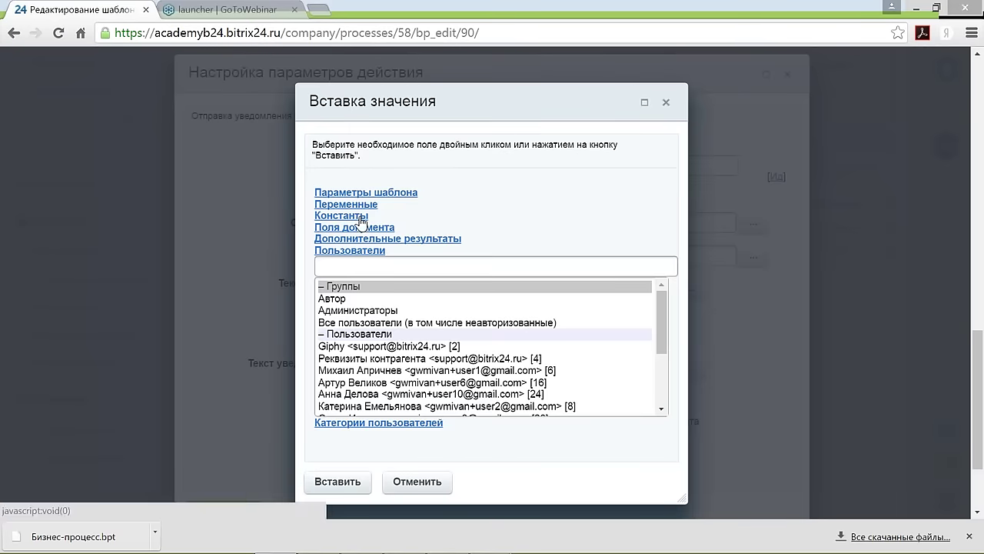
click(355, 216)
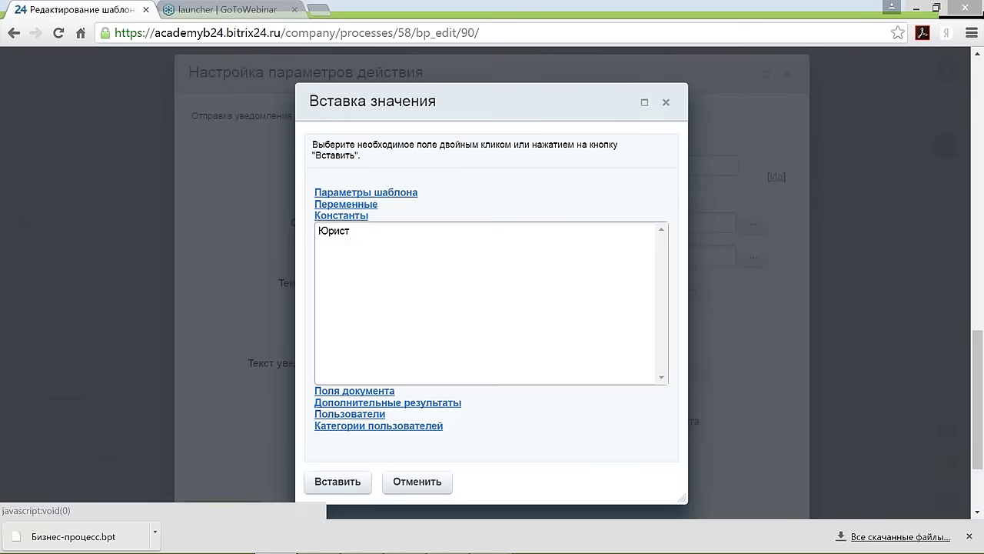
click(342, 233)
click(339, 481)
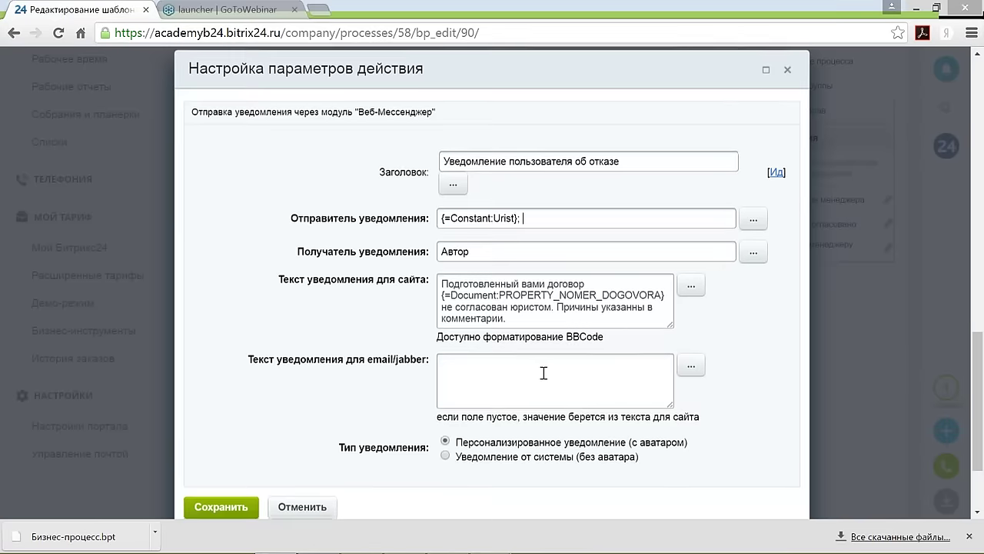
scroll(543, 370, down, 2)
click(220, 387)
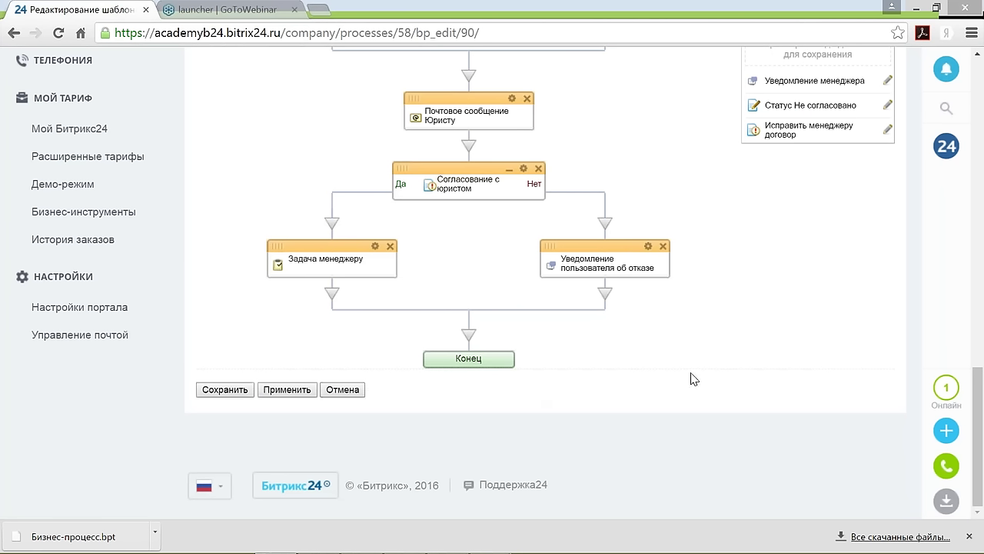
click(226, 391)
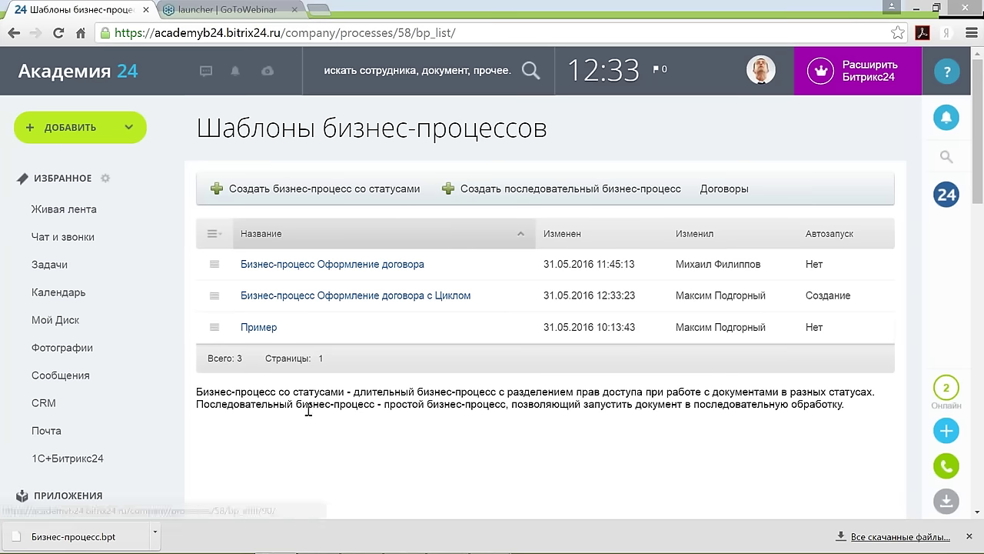
Step: Open the «Бухгалтеры» workgroup and examine its description and member list
scroll(308, 410, down, 5)
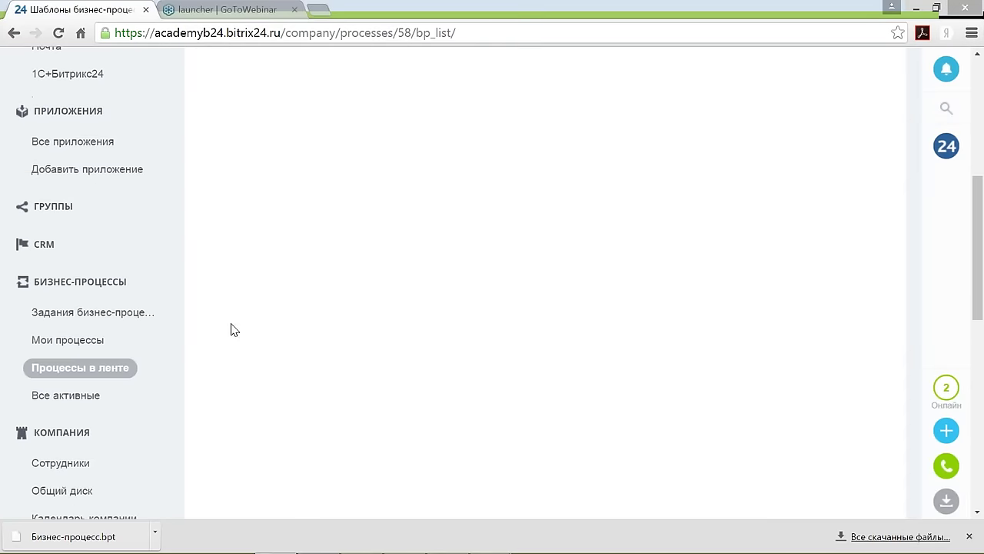
click(57, 212)
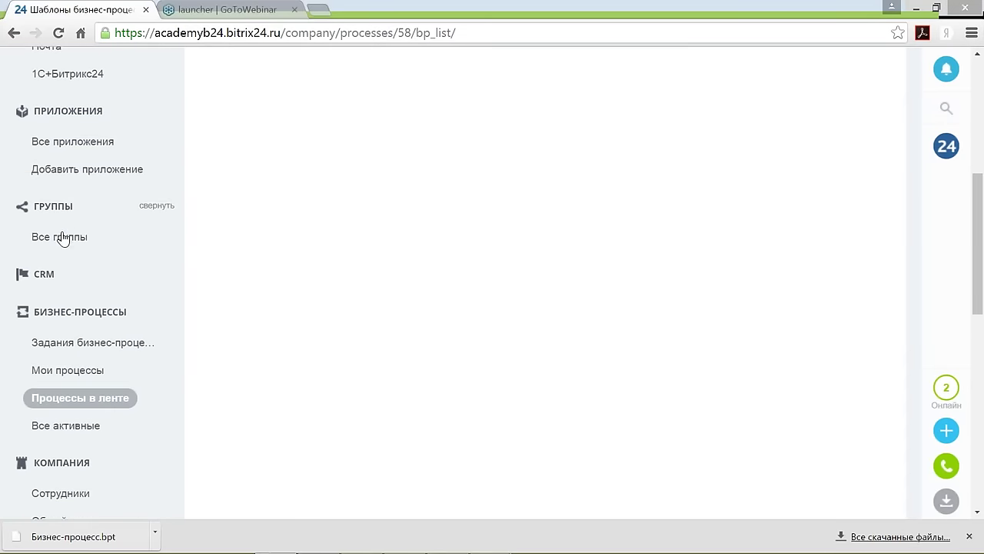
click(60, 237)
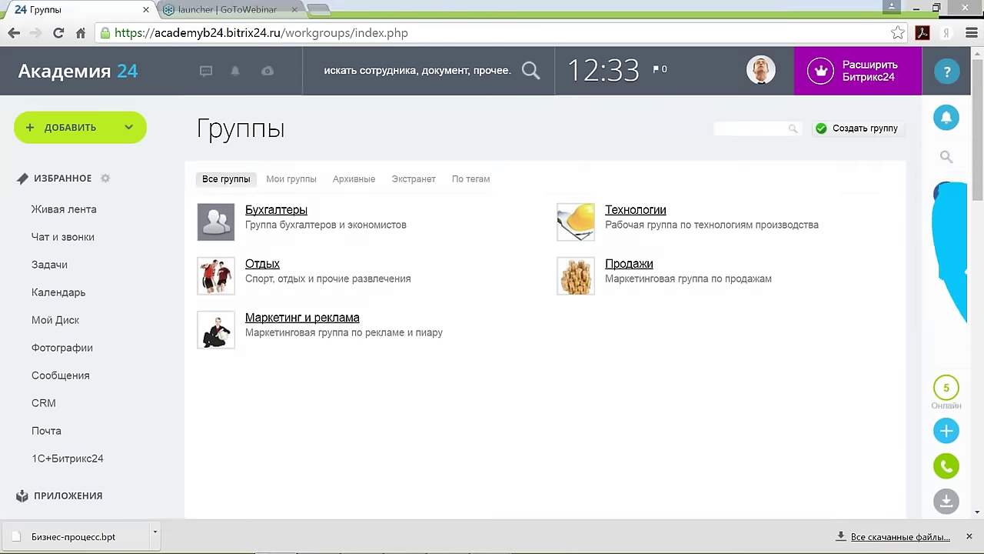
click(277, 210)
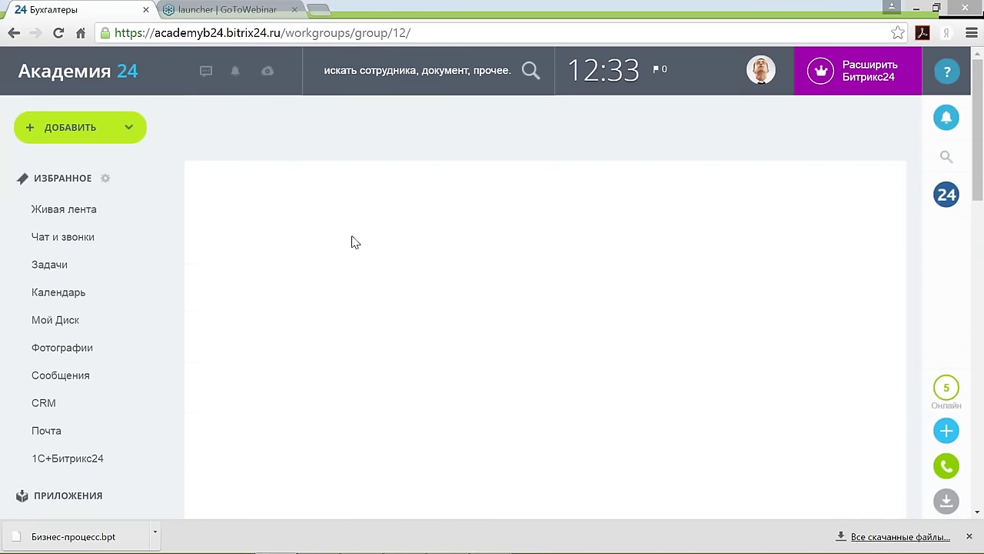
scroll(597, 337, down, 2)
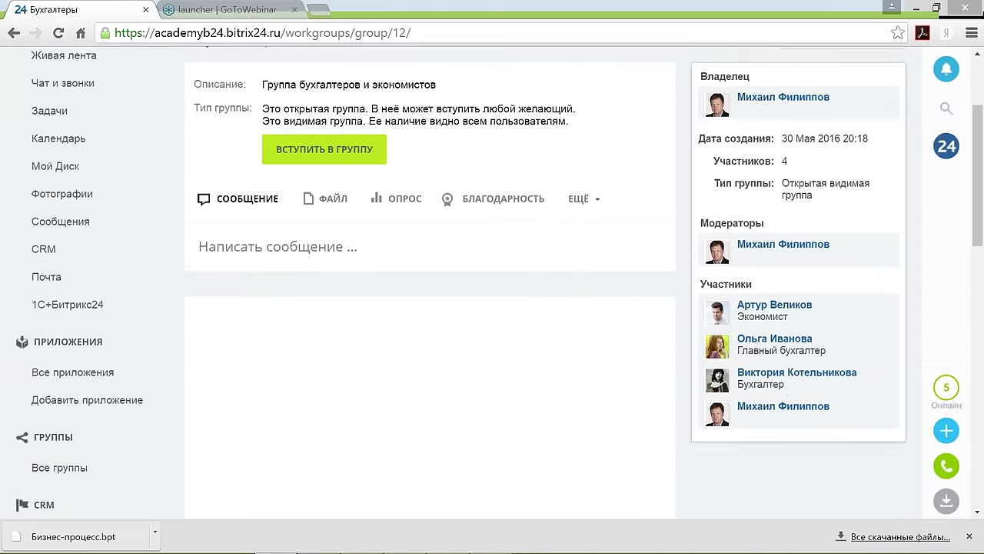
scroll(766, 275, down, 1)
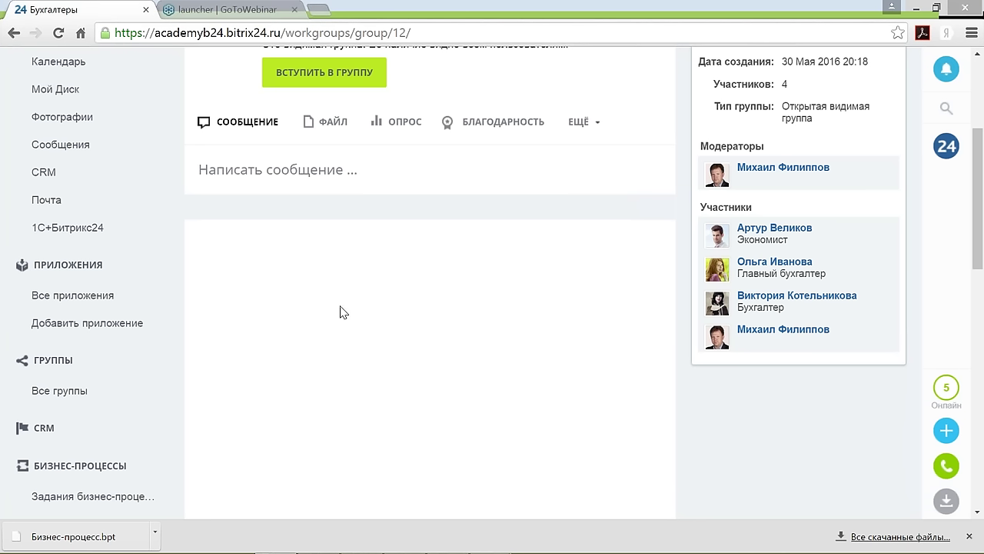
Step: Open the «Бизнес-процесс Оформление договора с Циклом» template of the «Оформление договора» process for editing
scroll(104, 392, down, 2)
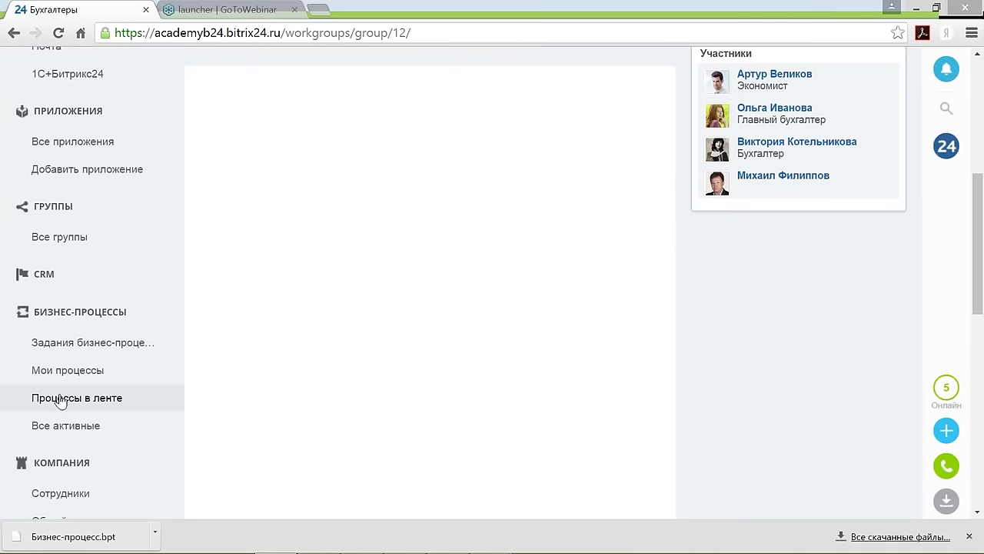
click(65, 401)
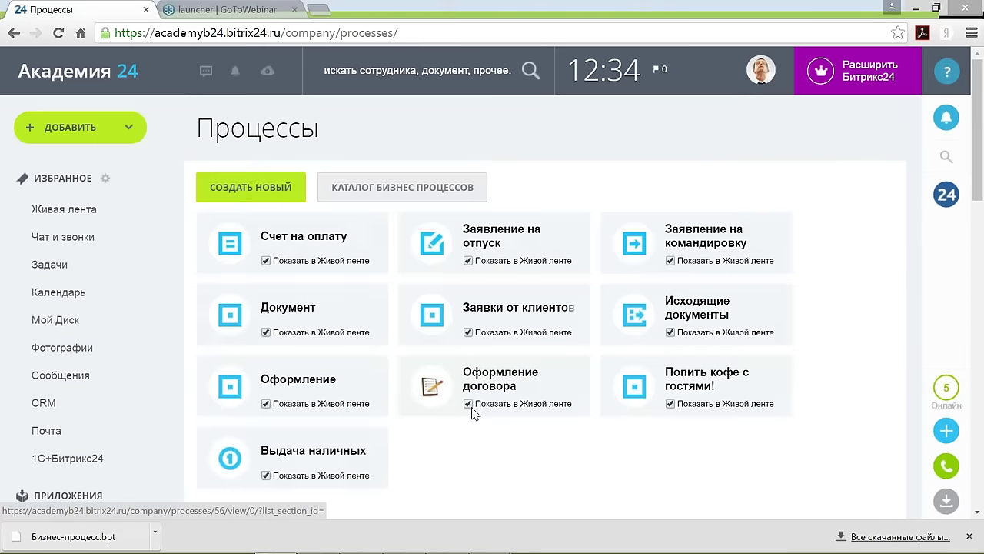
click(491, 379)
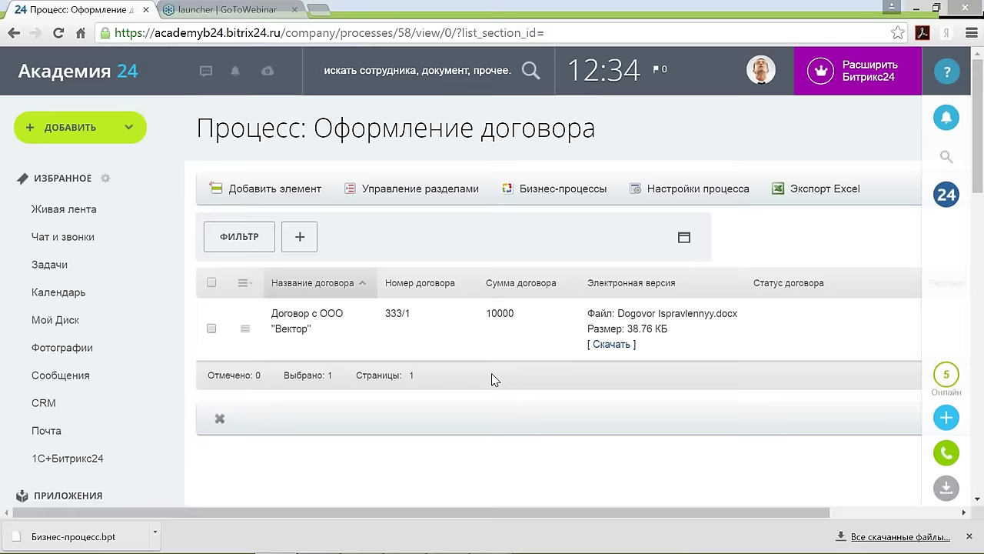
click(554, 189)
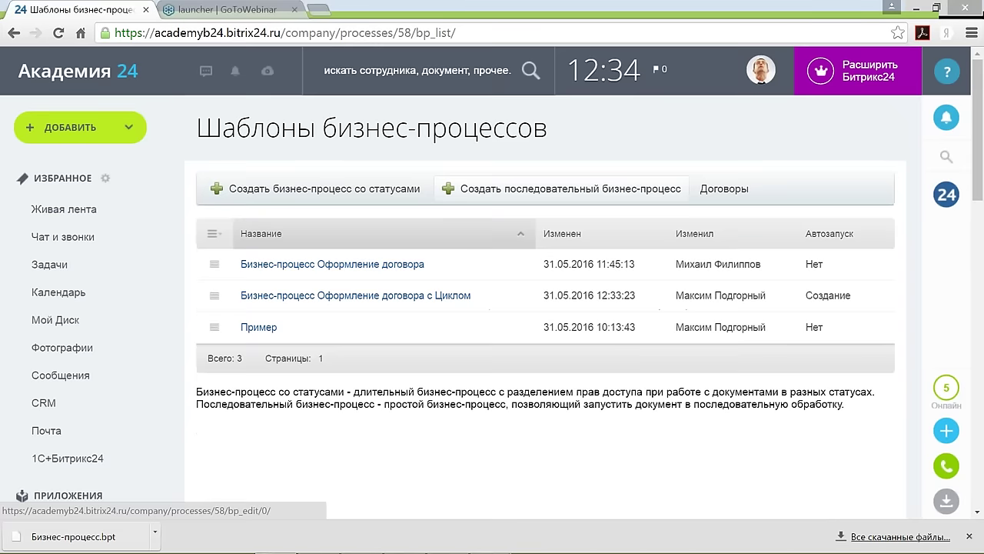
click(383, 299)
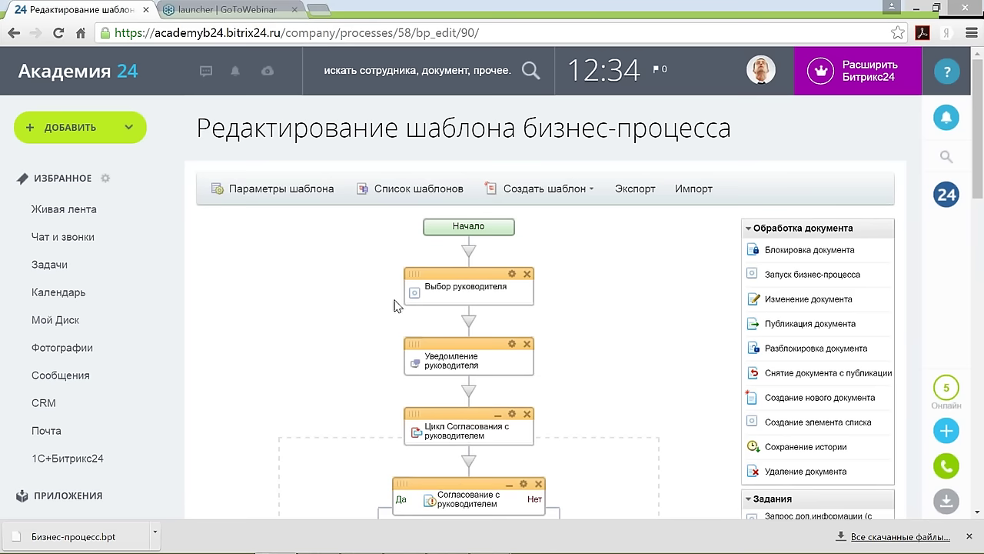
Step: Start a new business process variable in the template parameters with the identifier Otvetstv_buh
click(296, 197)
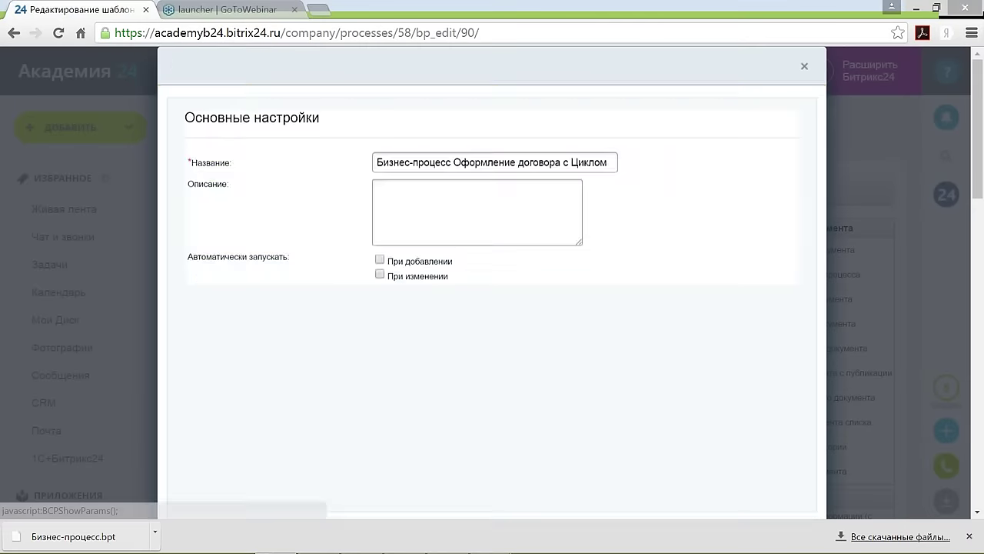
click(413, 144)
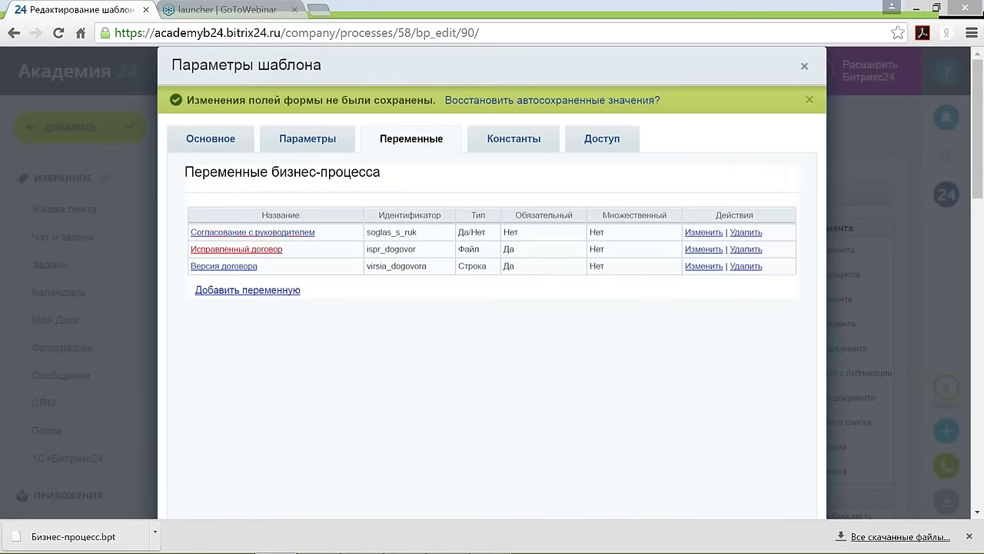
click(256, 297)
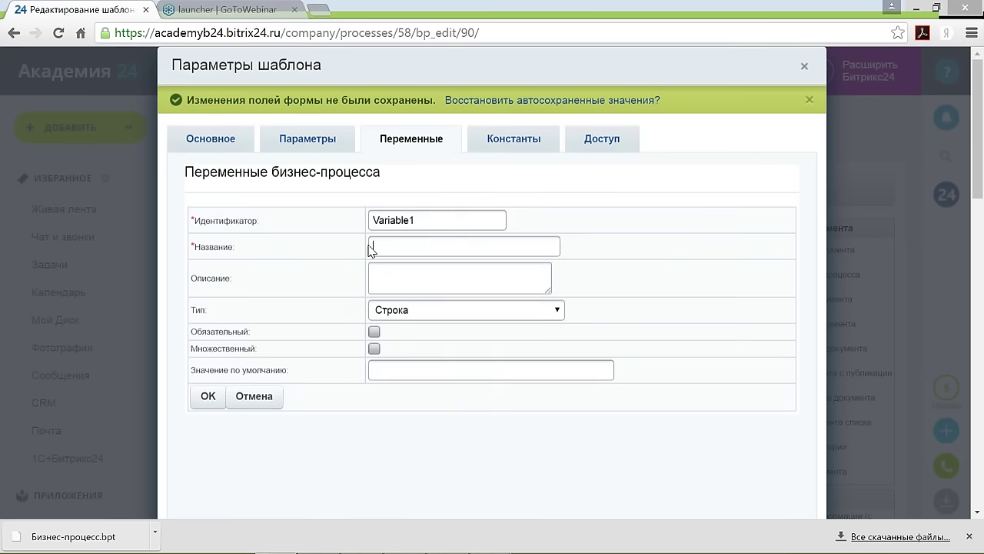
drag(430, 220, 361, 220)
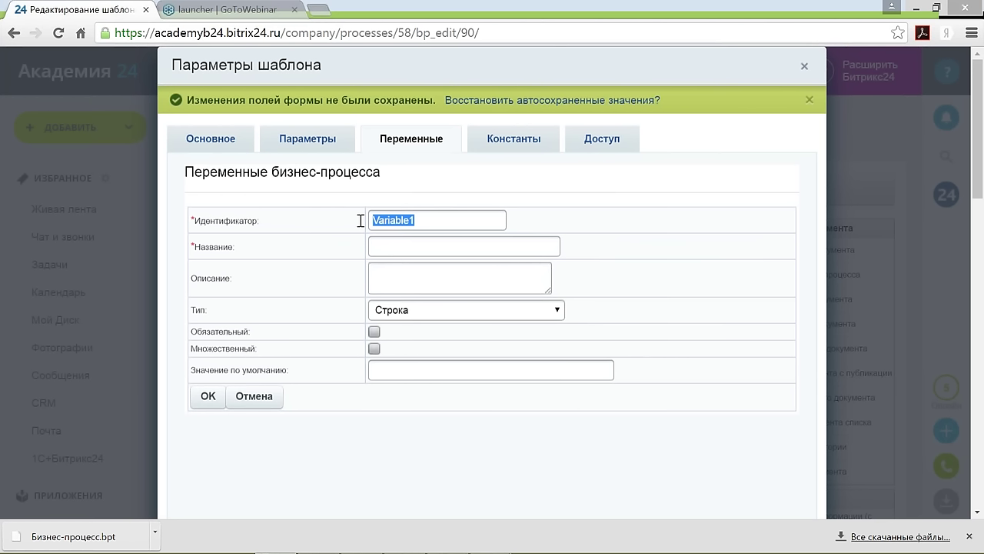
text(O)
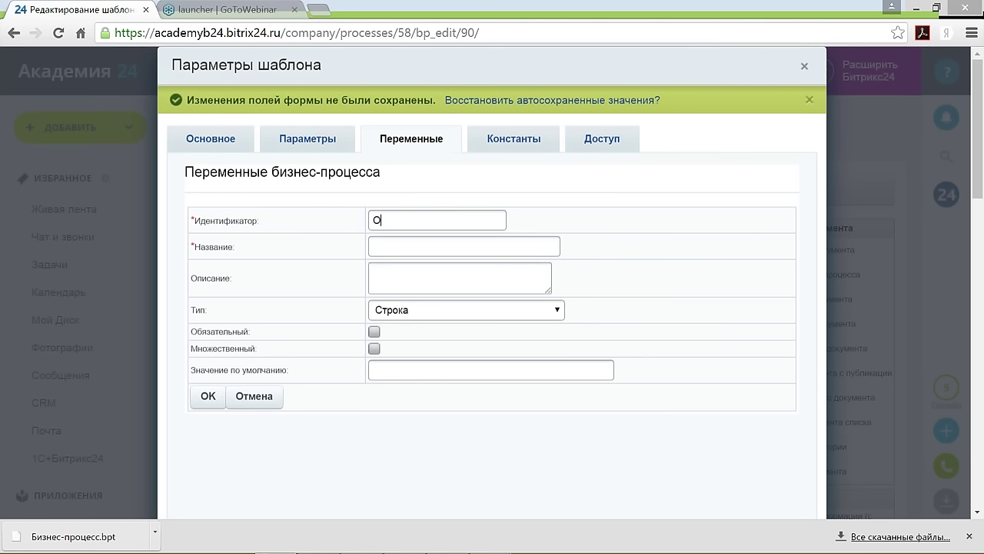
text(tvet)
text(stv_buh)
Step: Name the new variable «Бухгалтер, ответственный за договор», correcting the misspelled word
click(456, 243)
text(Бухг)
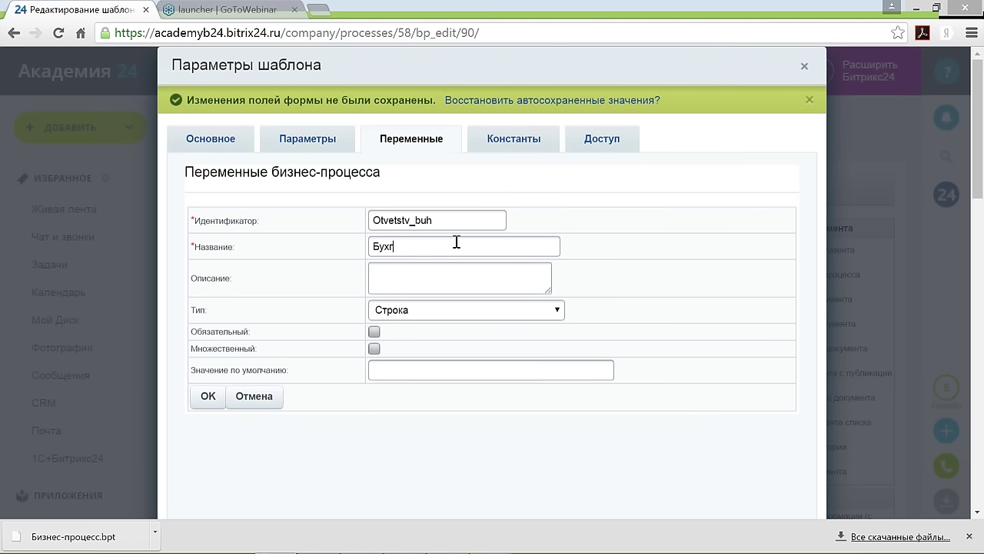
text(алтер, отвественный)
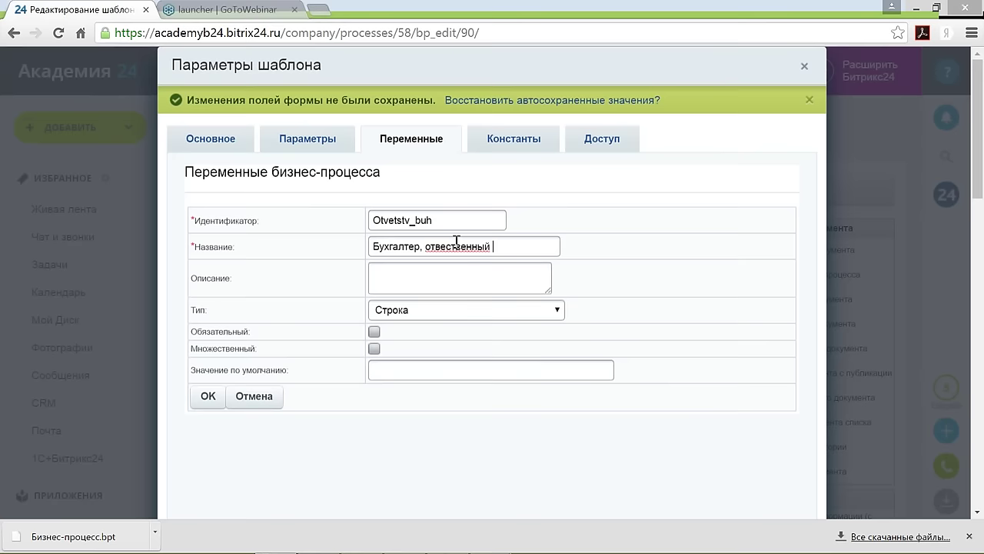
right_click(478, 246)
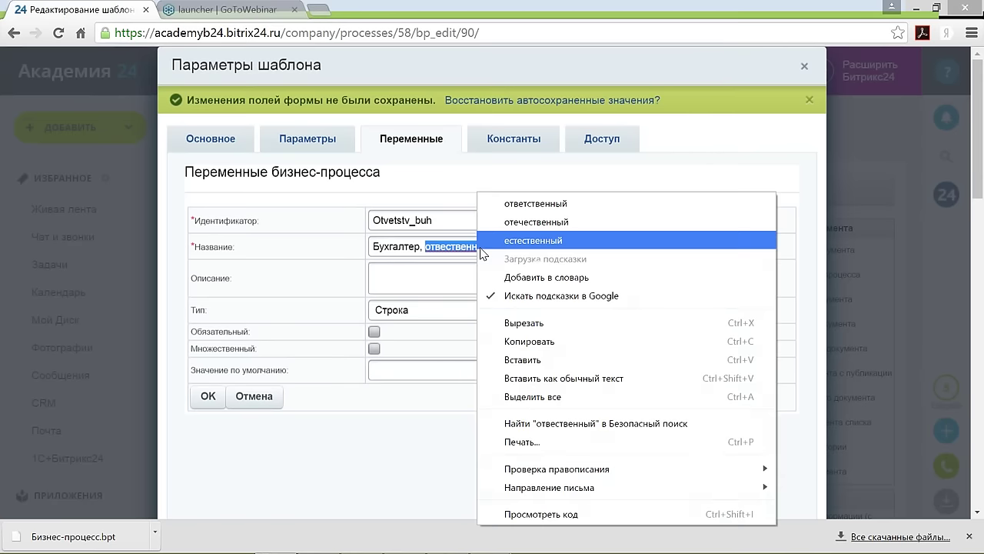
click(501, 269)
text(з)
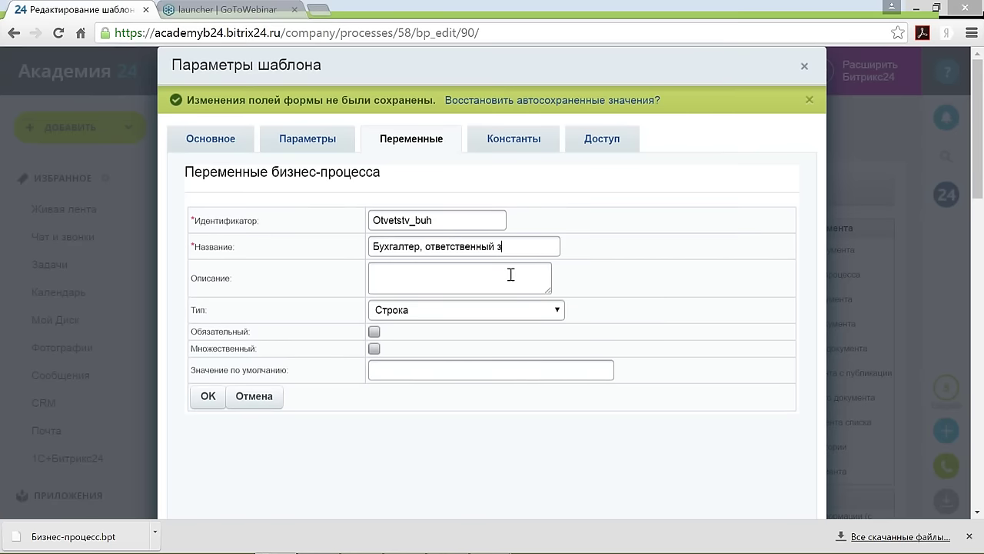
text(а договор)
Step: Set the variable's type to «Привязка к сотруднику», confirm the variable and save the template parameters
click(406, 312)
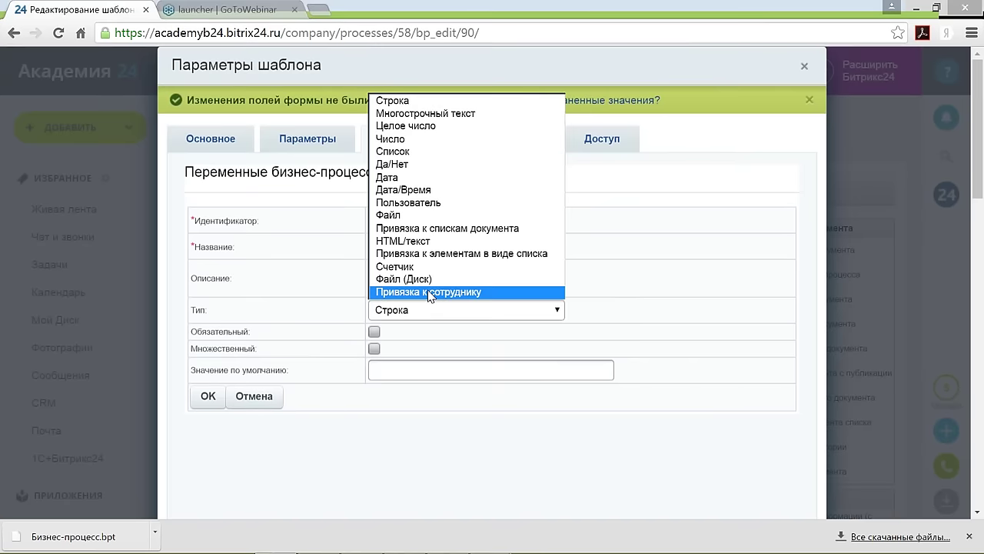
click(429, 292)
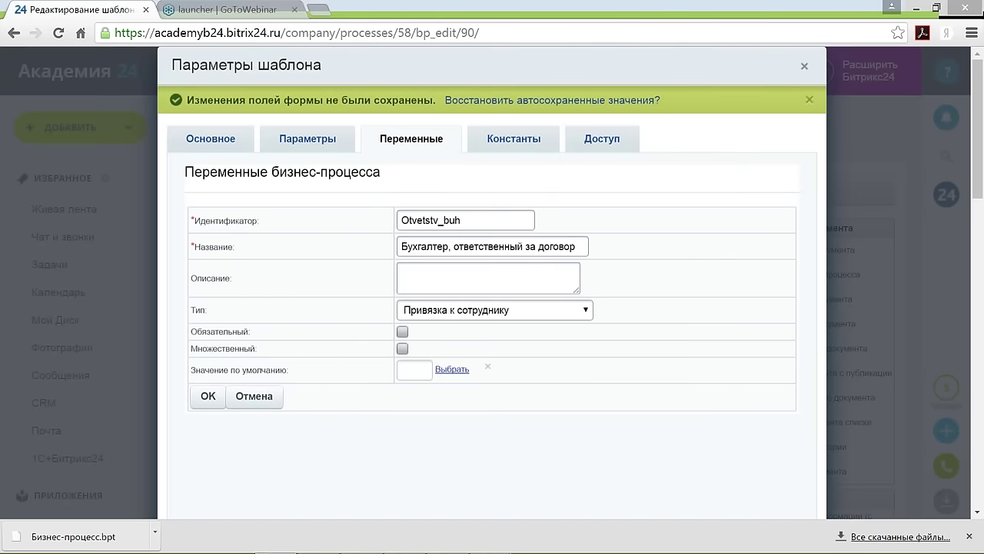
scroll(458, 276, down, 1)
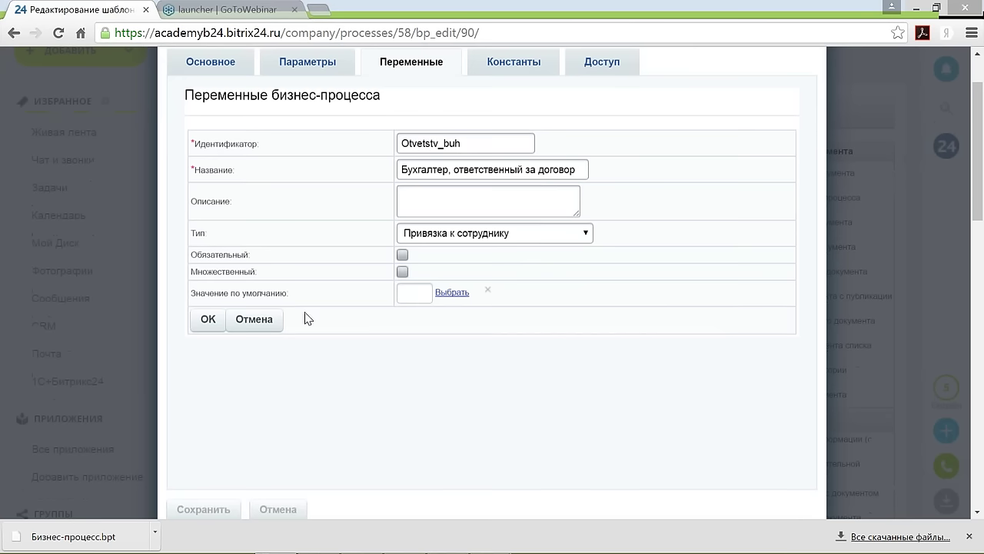
click(215, 323)
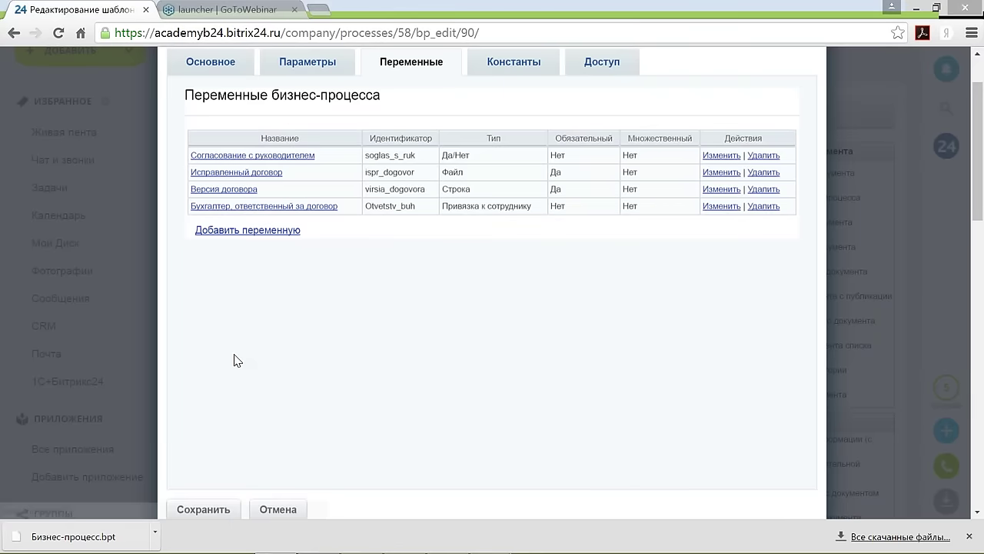
scroll(223, 400, down, 1)
click(205, 436)
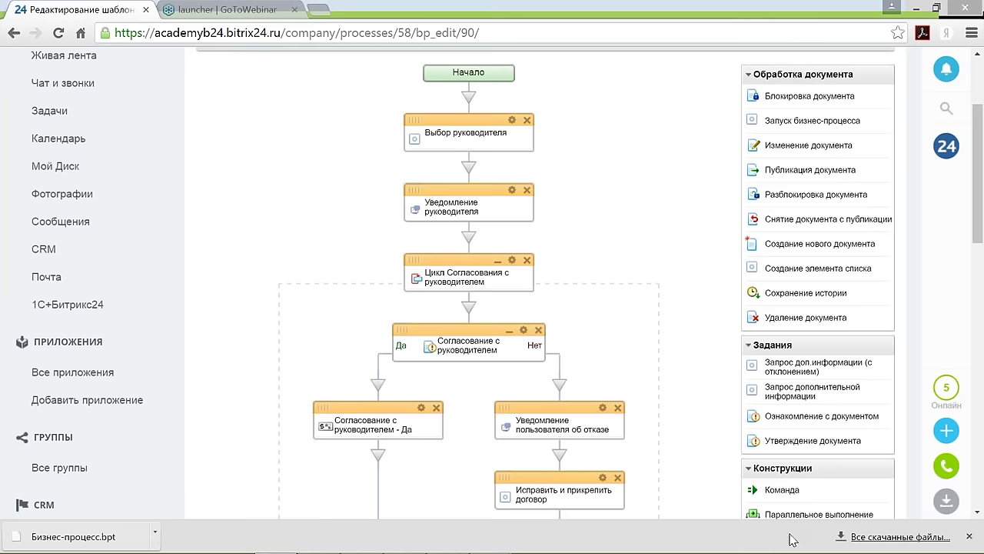
Step: Add an «Ознакомление с документом» action to the «Больше 15000 руб.» branch, before «Задача гл. бухгалтеру»
scroll(304, 213, down, 1)
scroll(304, 213, down, 7)
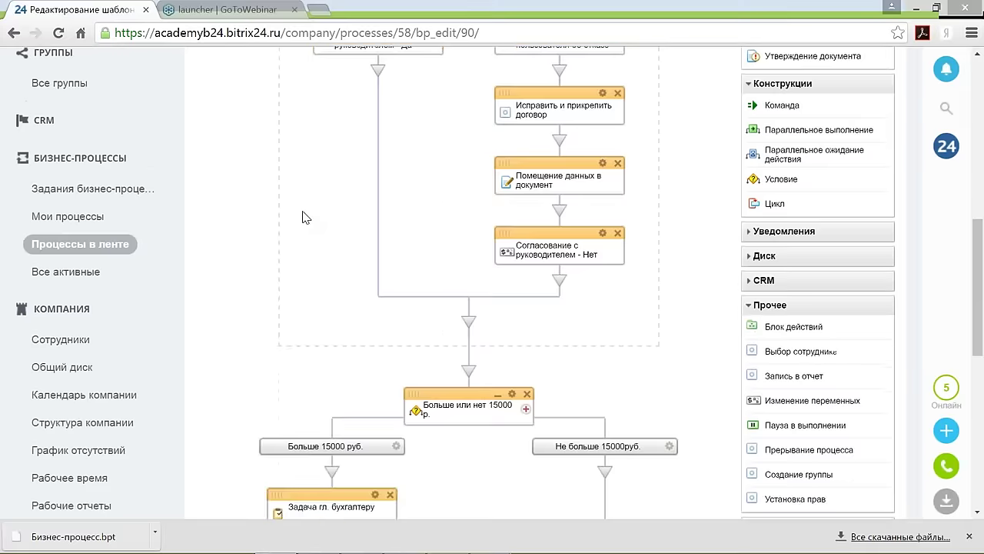
scroll(302, 217, down, 1)
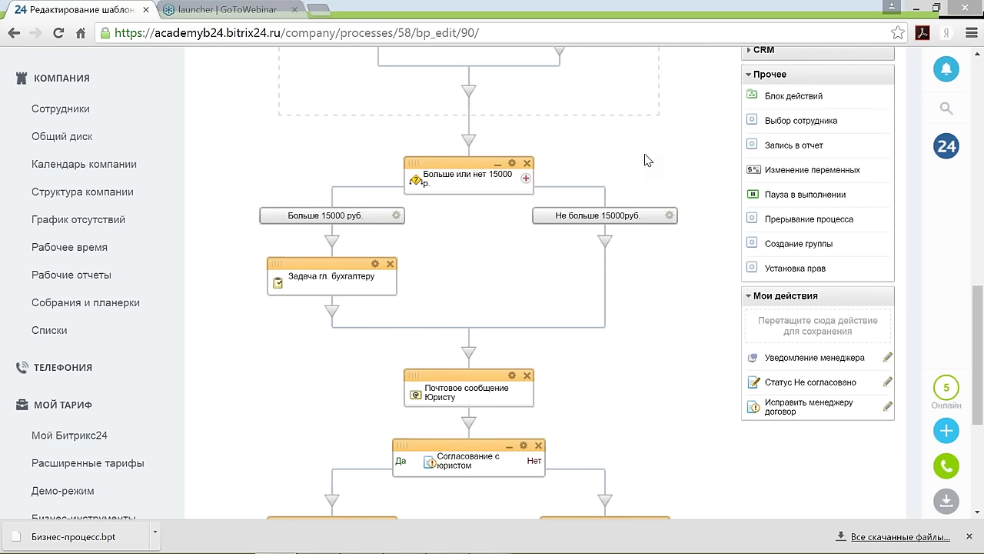
scroll(644, 160, up, 3)
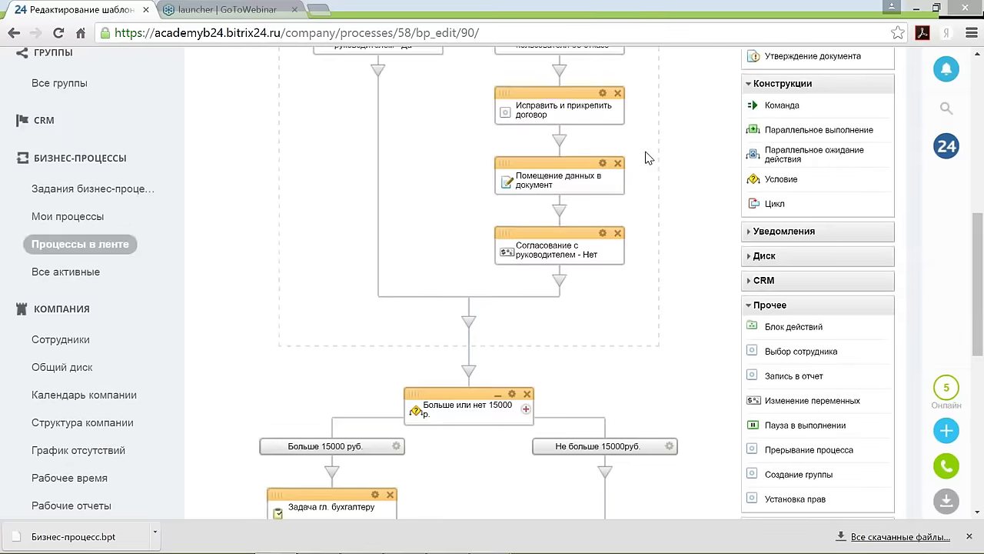
scroll(646, 157, up, 2)
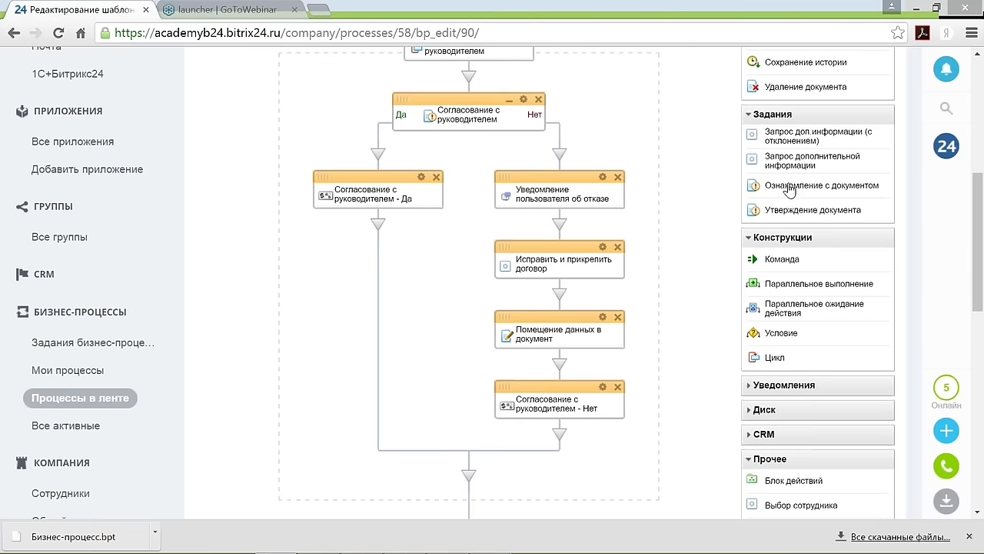
drag(790, 190, 332, 331)
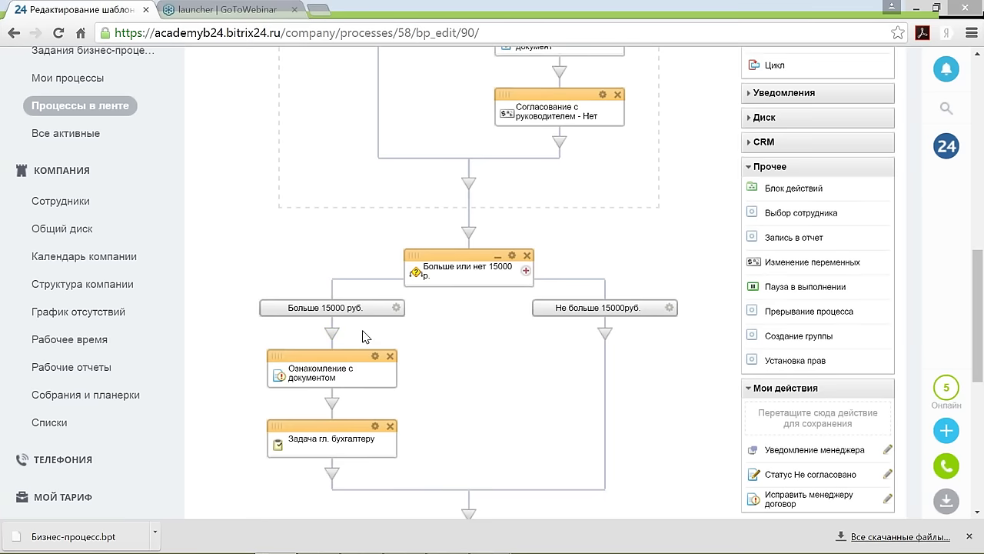
Step: Open the settings of the new «Ознакомление с документом» action and set its title to «Выбор свободного бухгалтера»
scroll(358, 332, down, 1)
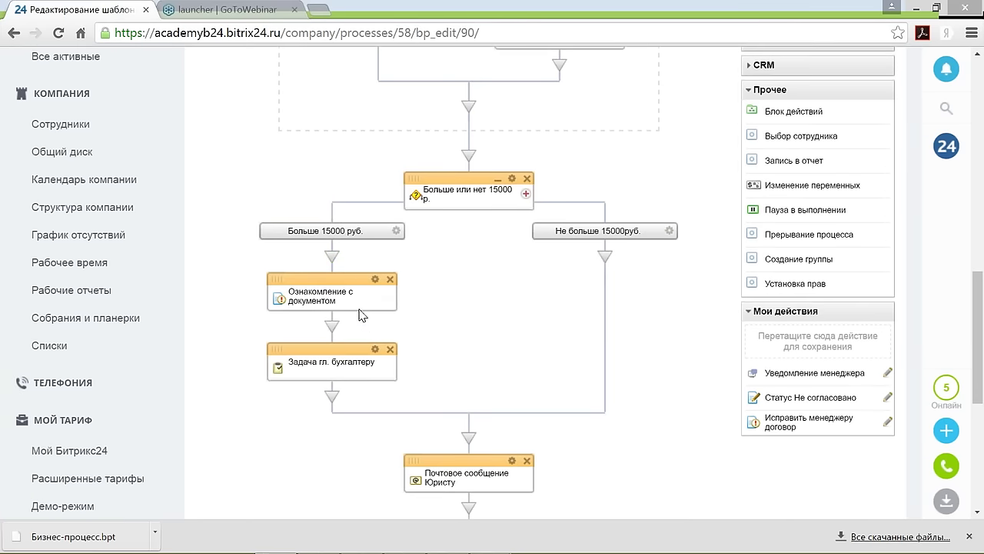
click(376, 279)
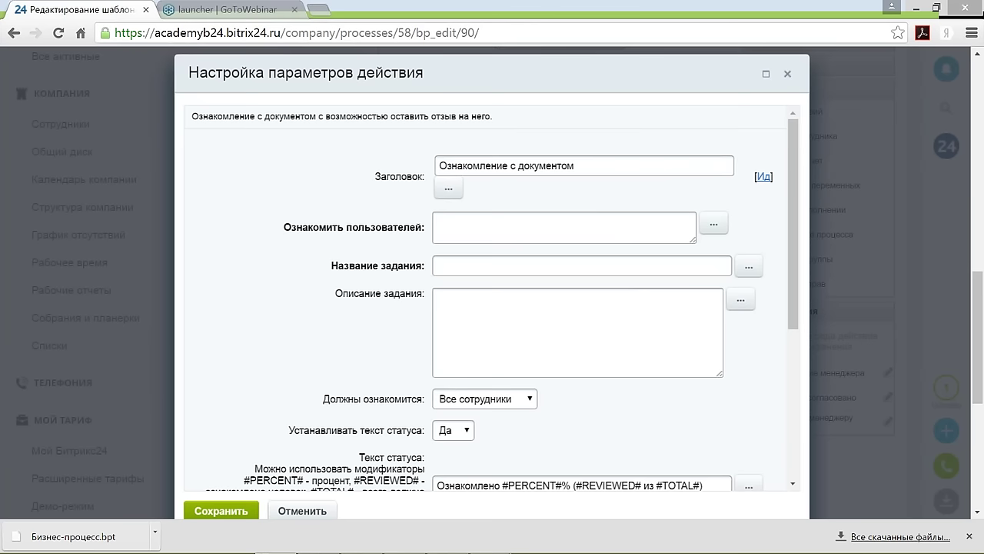
triple_click(522, 163)
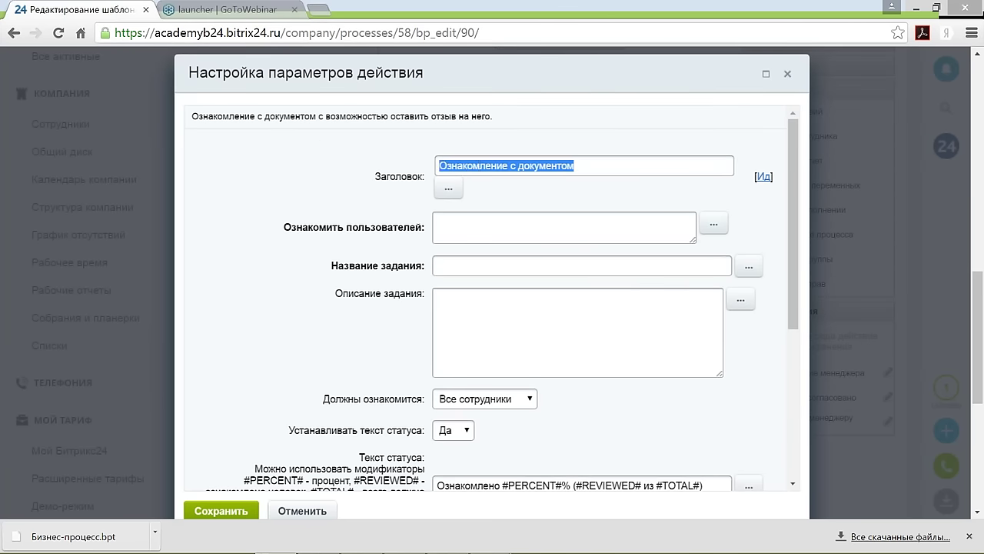
text(В)
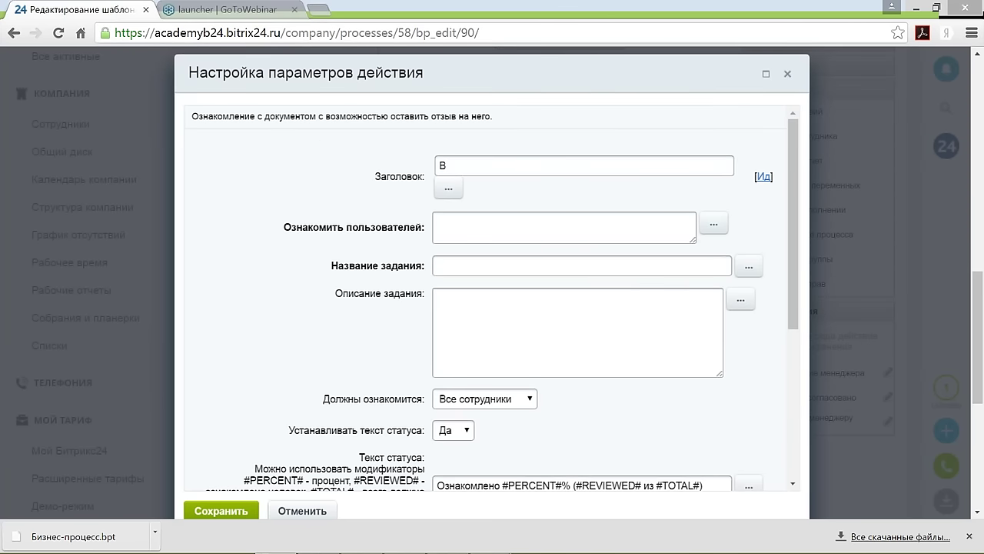
text(ыбор свободного бух)
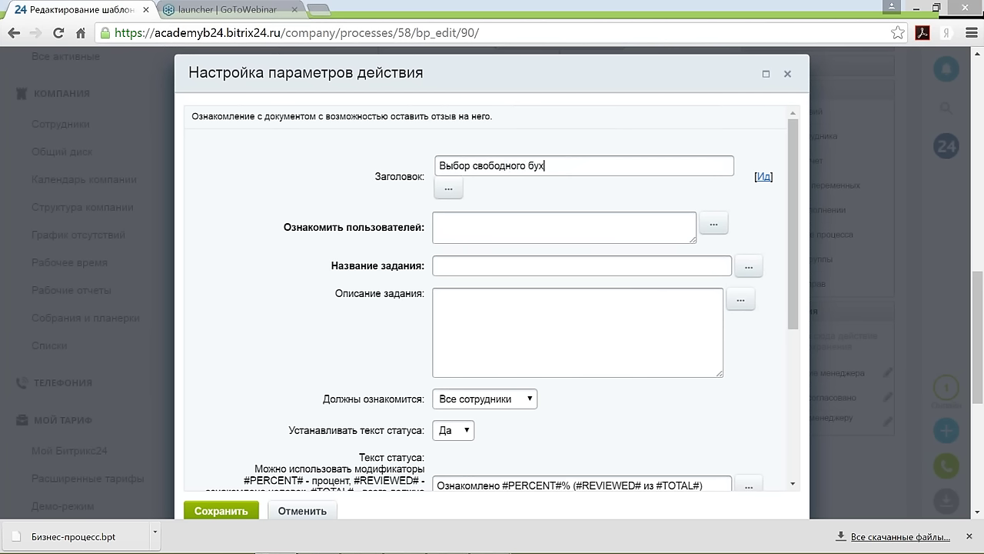
text(галтера)
Step: Assign the document review to all members of the «Бухгалтеры» social network group, finding the group by «бух»
click(716, 227)
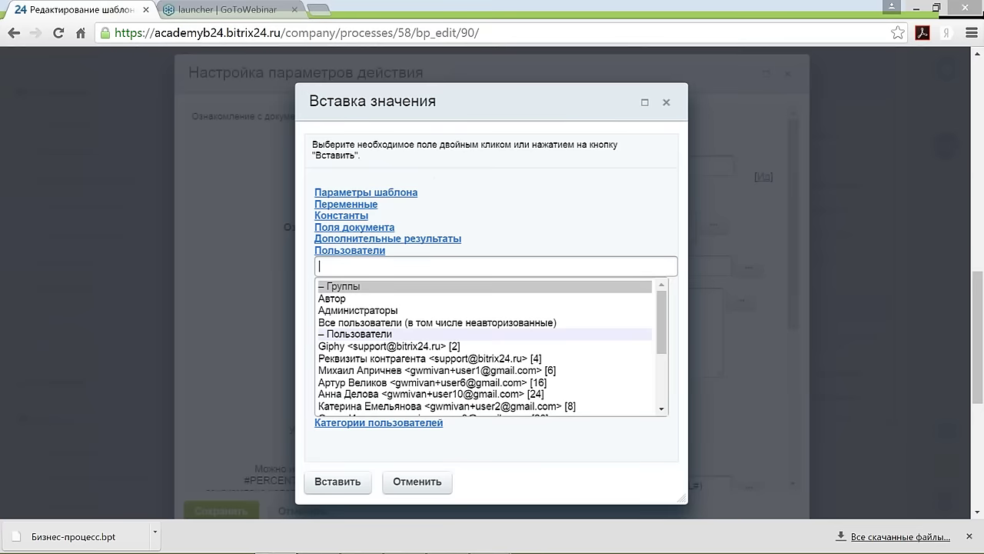
click(370, 424)
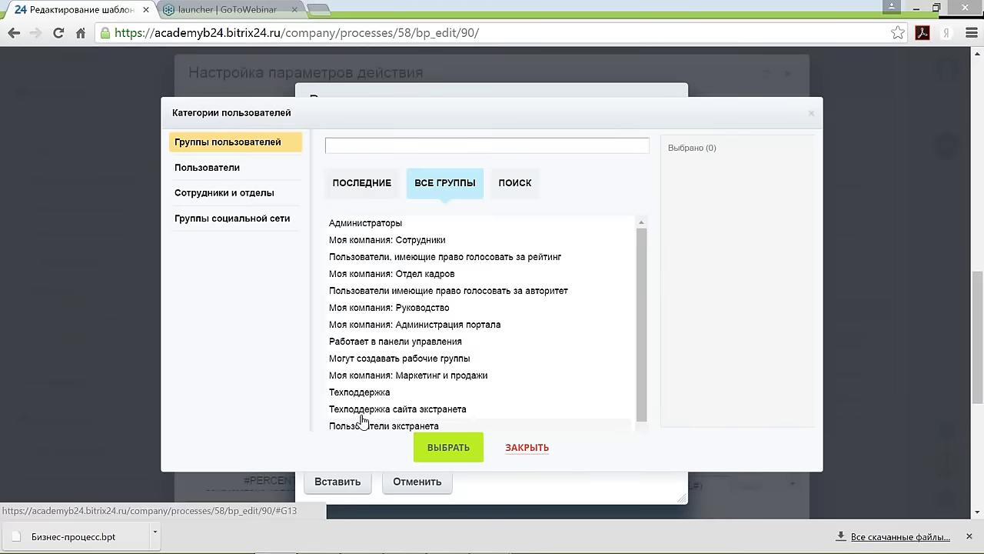
click(262, 223)
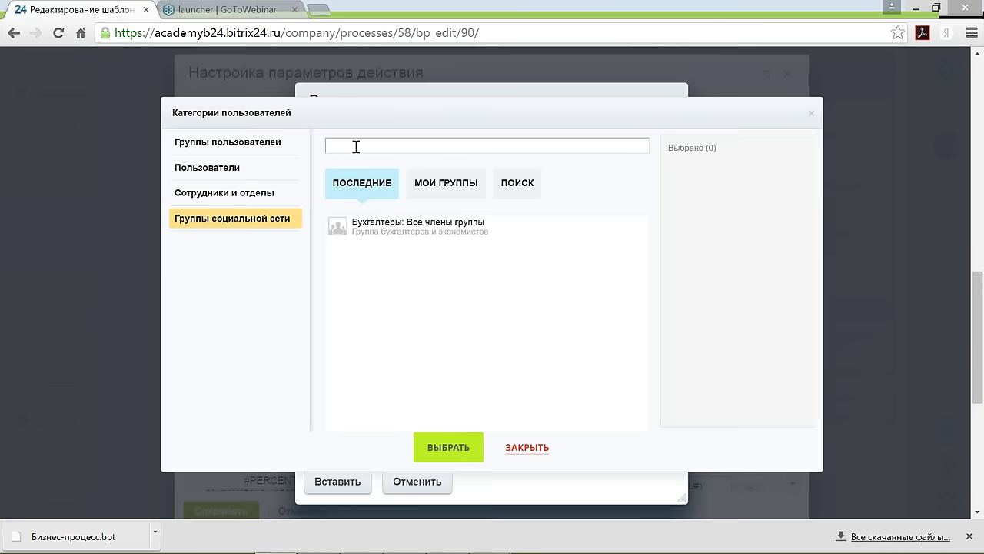
text(бух)
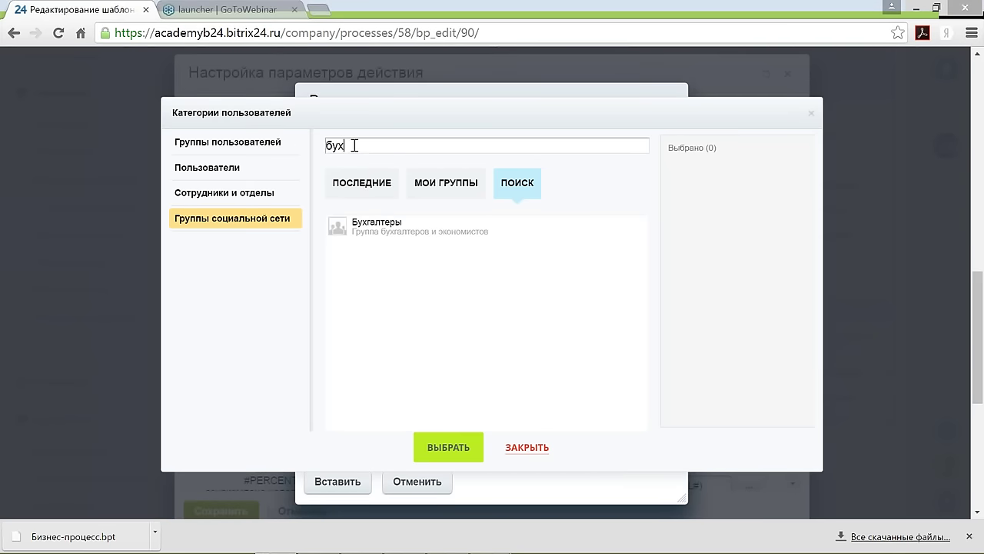
click(369, 232)
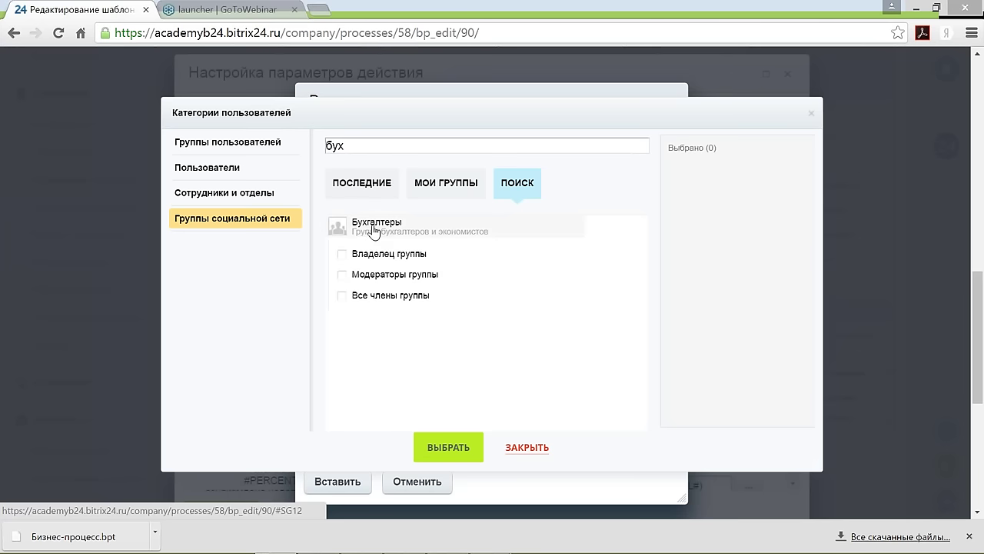
click(341, 298)
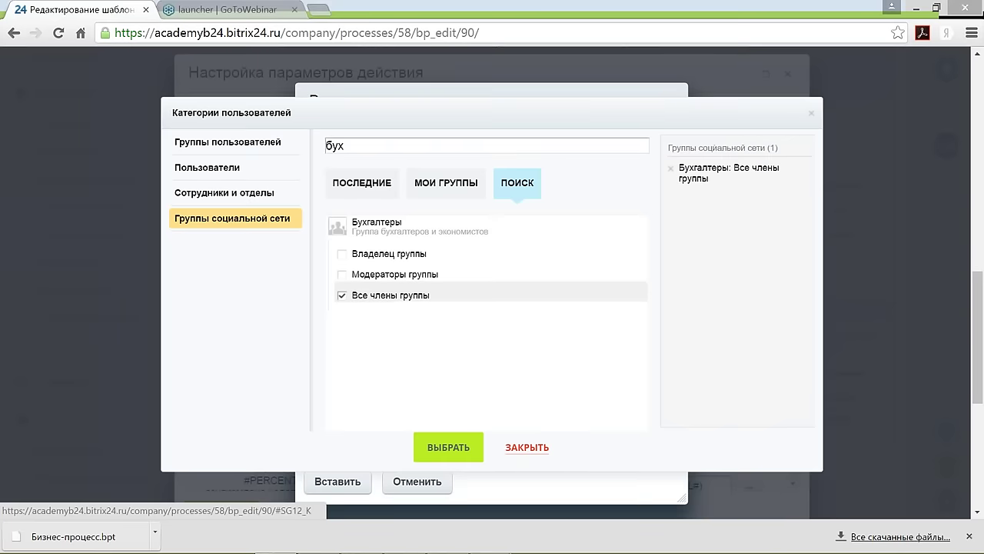
click(448, 447)
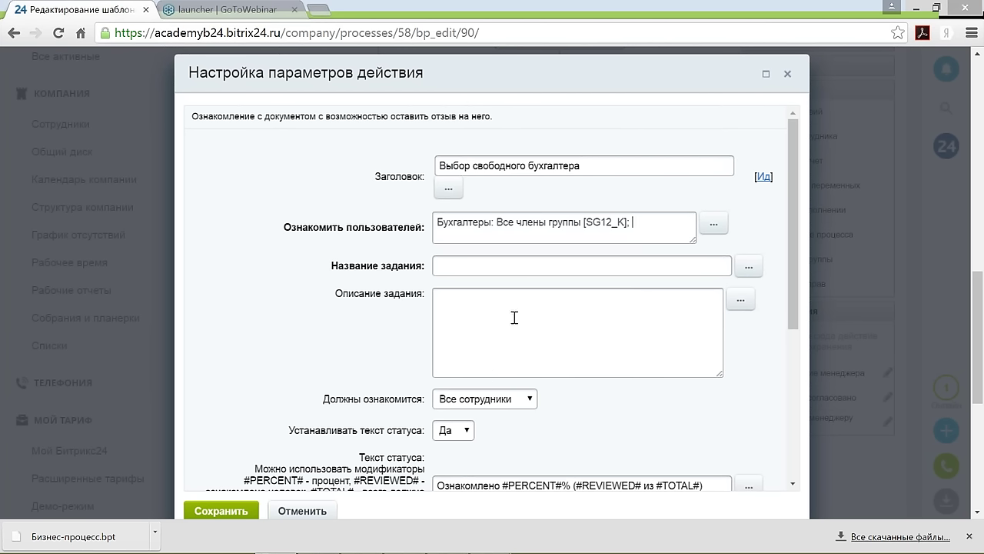
Step: Name the task «Ознакомиться с договором и взять на изменение» and require review by «Любой сотрудник» only
click(499, 266)
text(Ознакомиться с договор)
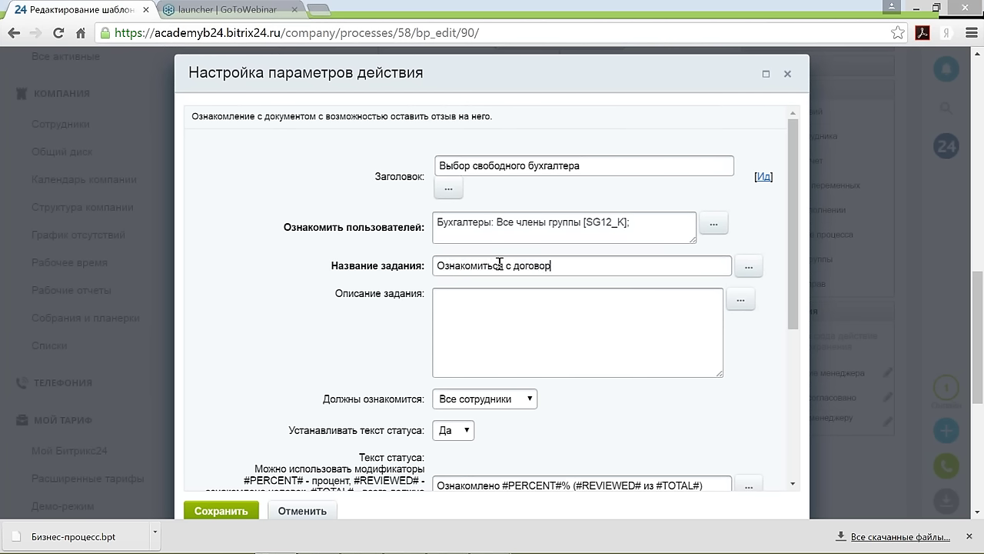
text(ом и взять на изменение)
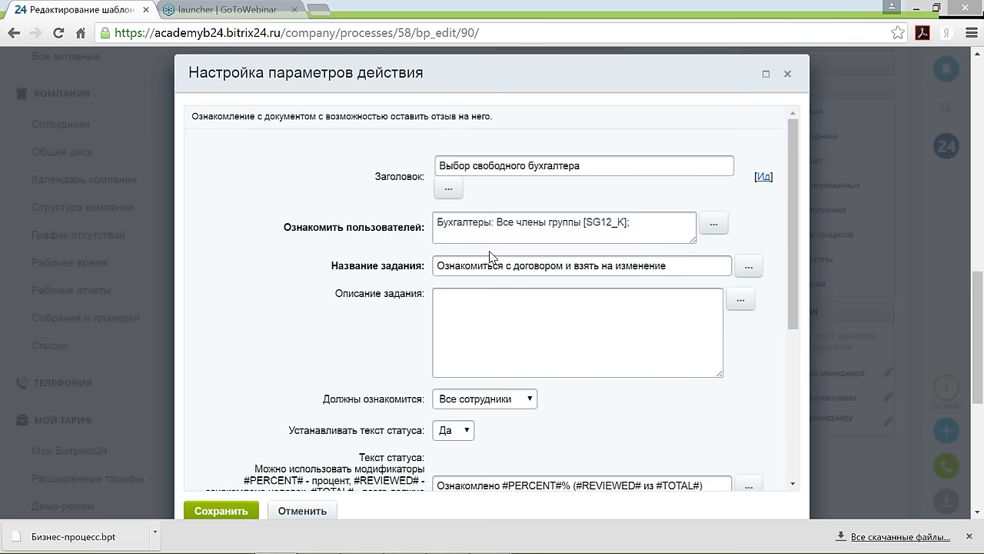
scroll(479, 308, down, 3)
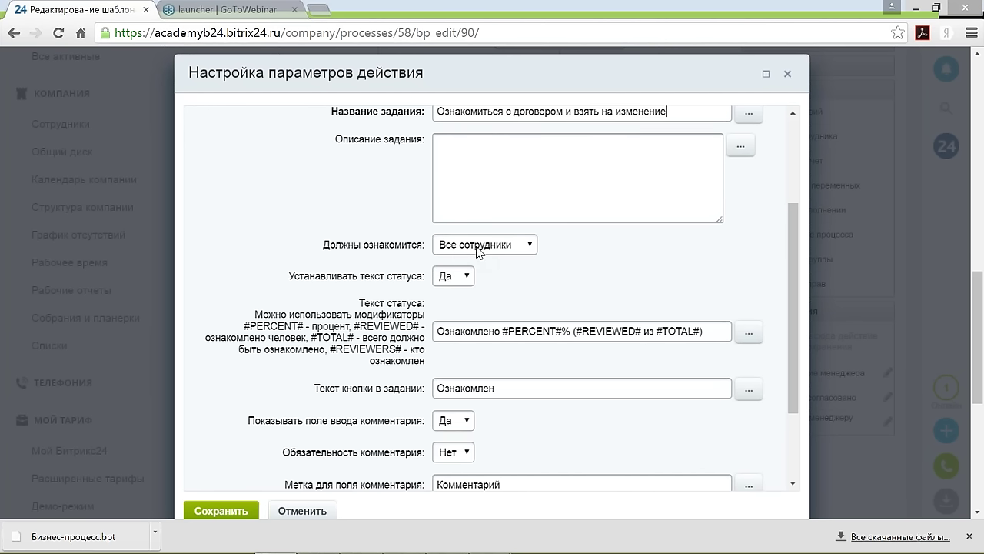
click(486, 246)
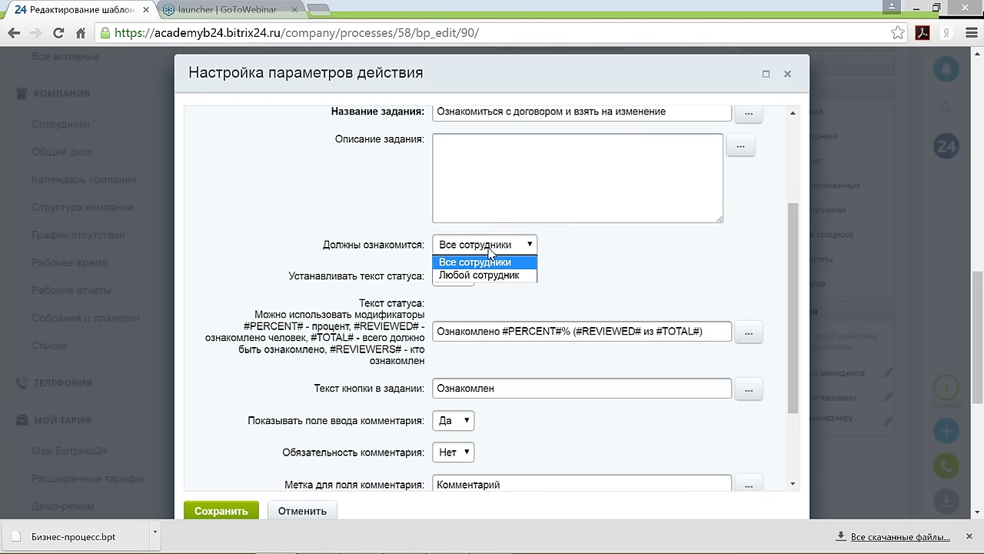
click(490, 276)
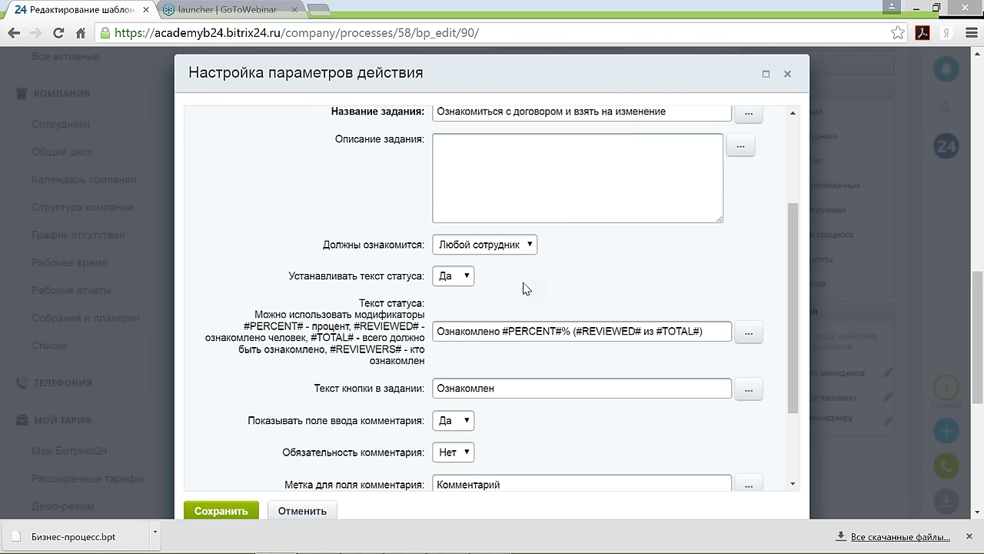
Step: Change the status text to «Взял на изменение (#REVIEWED# из #TOTAL#)», removing the percent modifier
scroll(523, 288, down, 1)
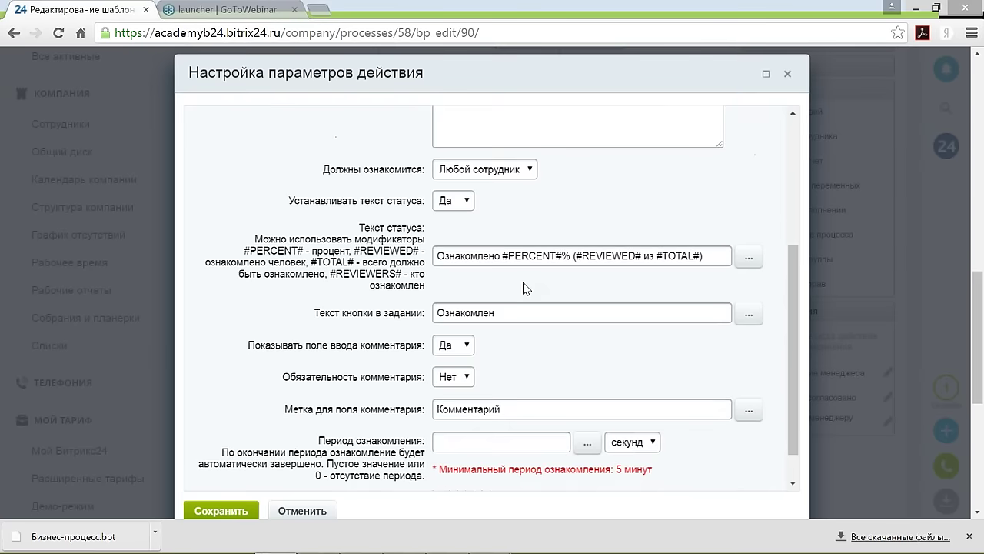
double_click(466, 259)
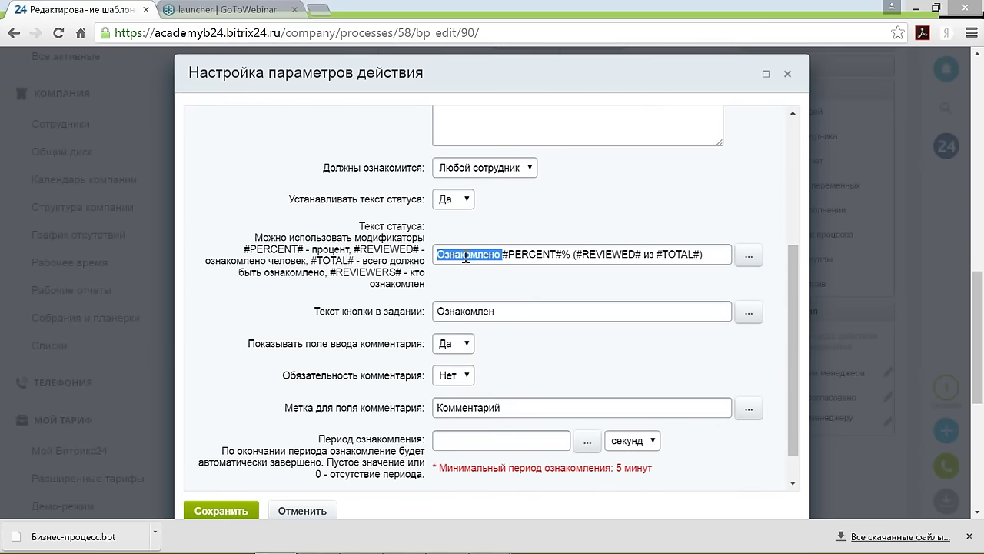
key(Delete)
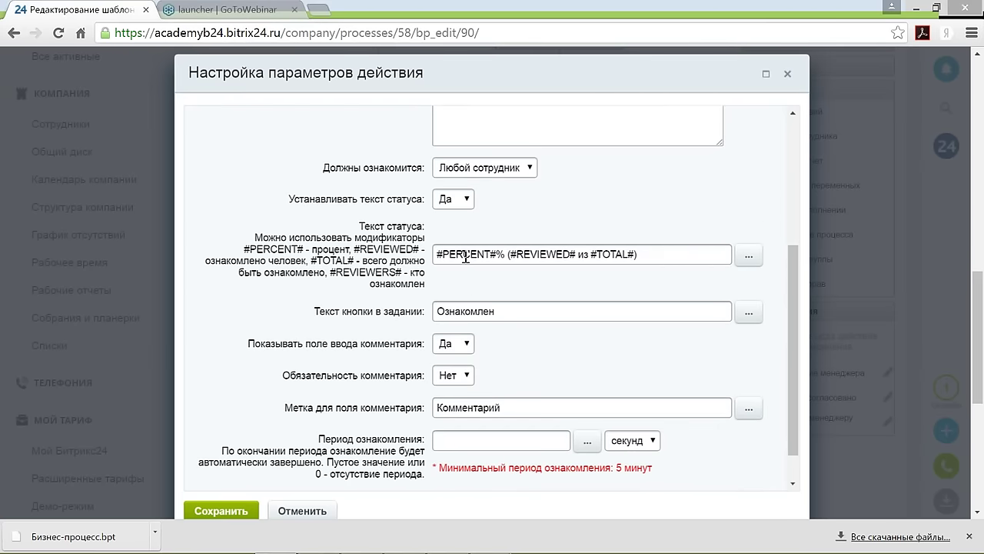
text(Взял )
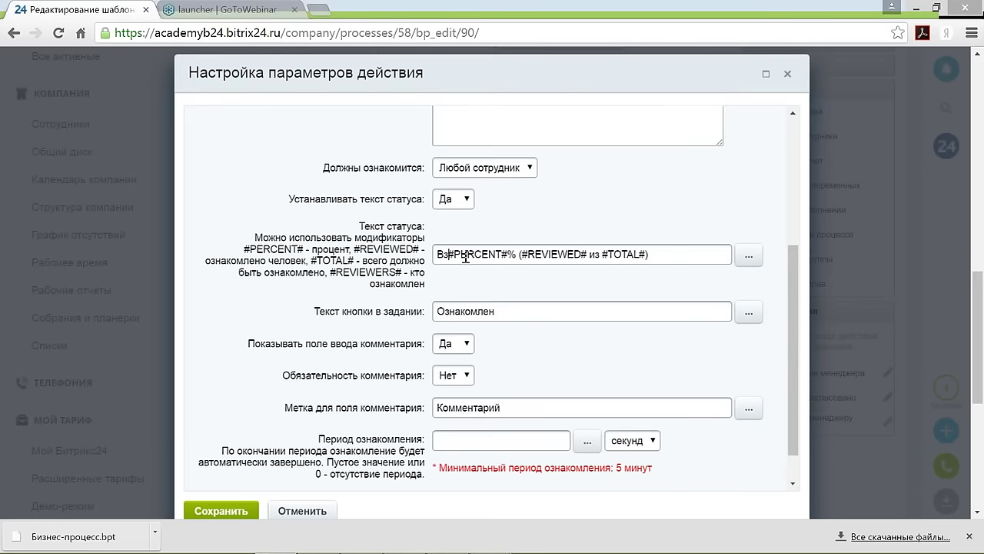
text(на измен)
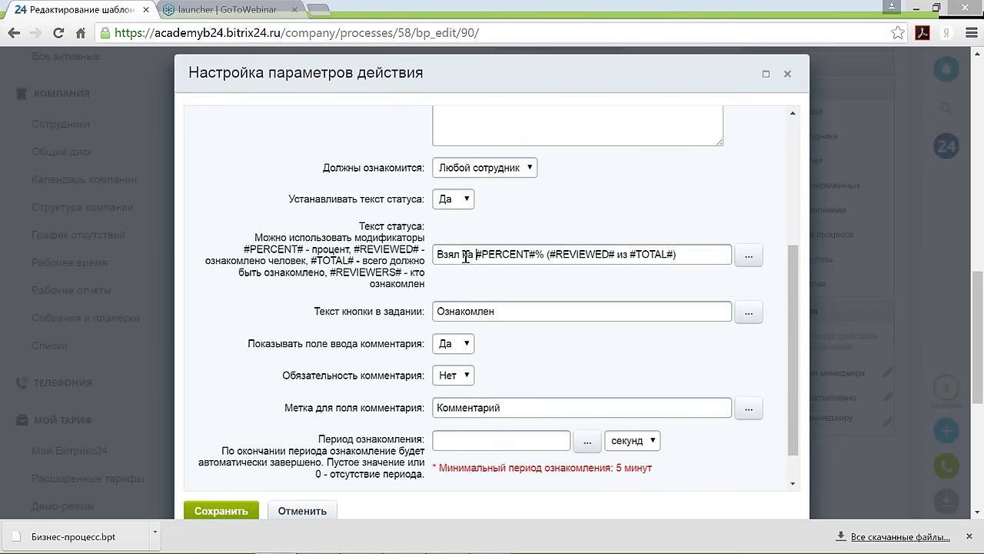
text(ение)
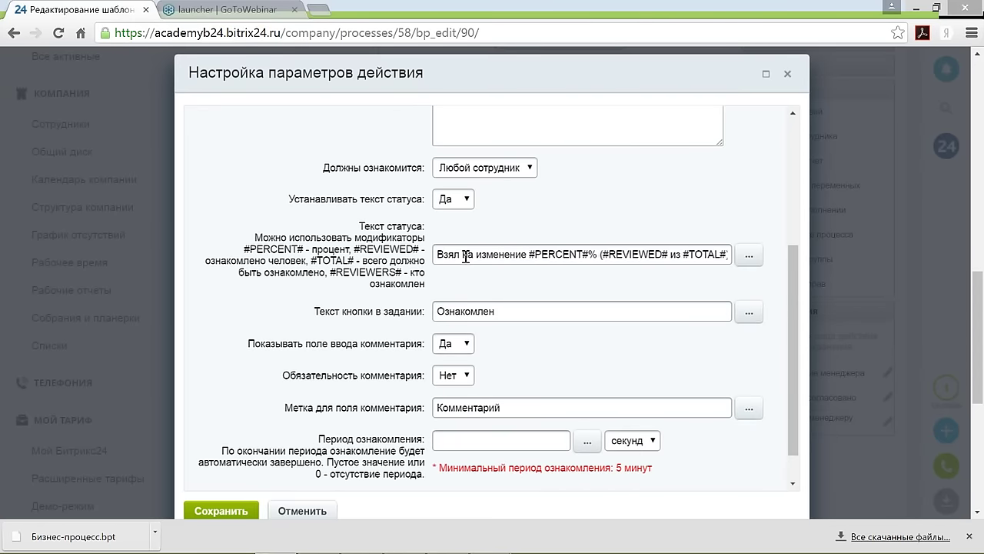
key(shift+Right)
key(shift+Right)
key(shift+Right)
key(shift+Right)
key(shift+Right)
key(shift+Right)
key(shift+Right)
key(shift+Right)
key(shift+Right)
key(shift+Right)
key(shift+Right)
key(shift+Right)
key(shift+Right)
key(shift+Left)
key(shift+Left)
key(shift+Left)
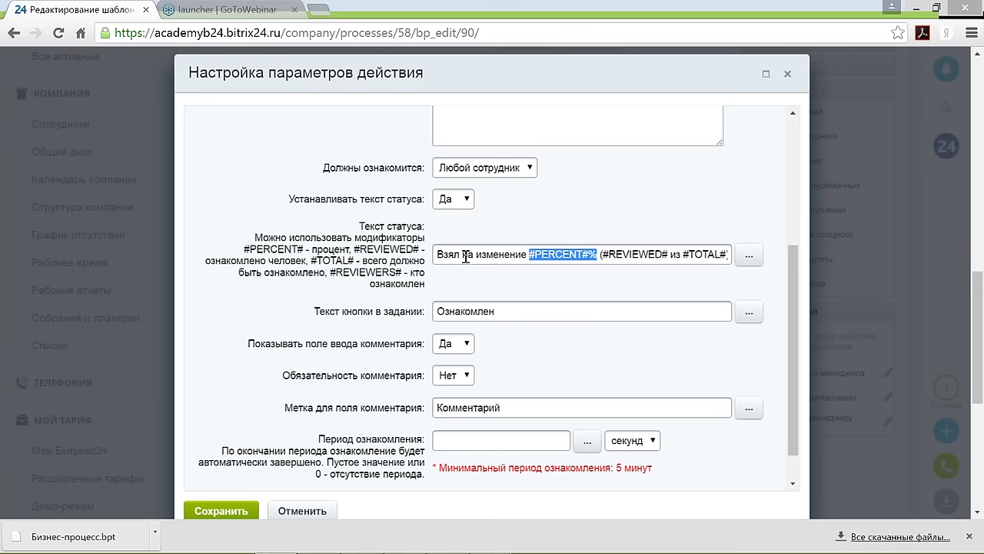
key(BackSpace)
key(BackSpace)
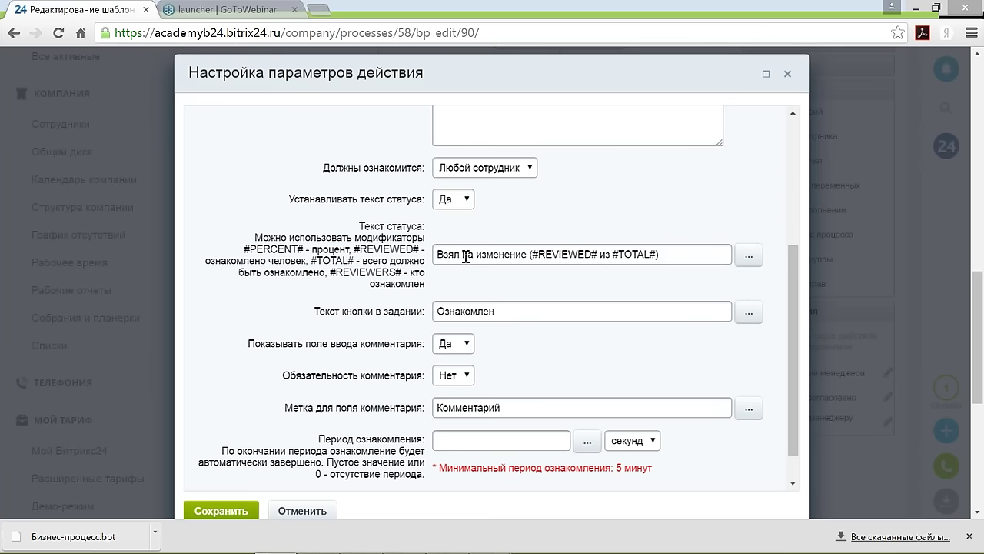
Step: Replace the task's button text with «Взял на изменение»
click(531, 316)
drag(528, 311, 360, 306)
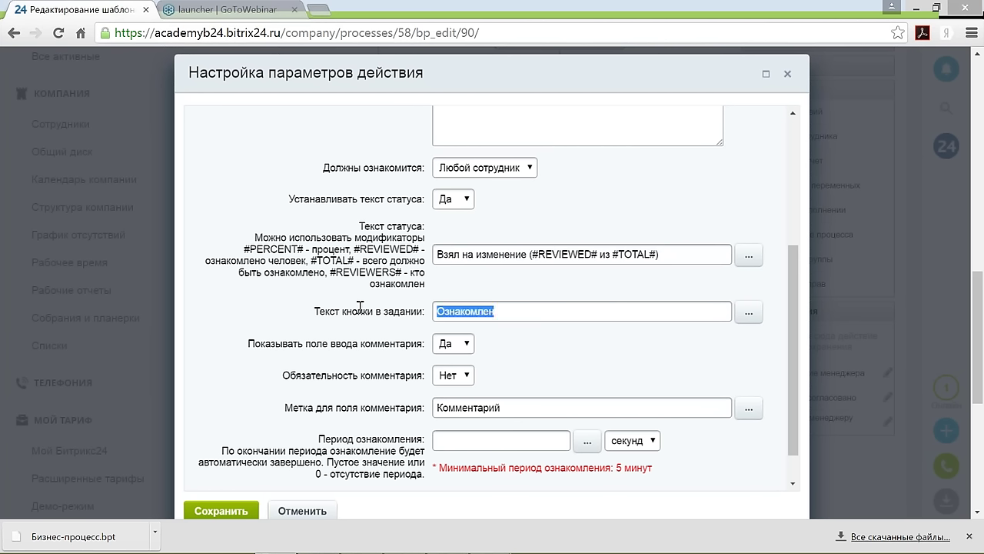
text(В)
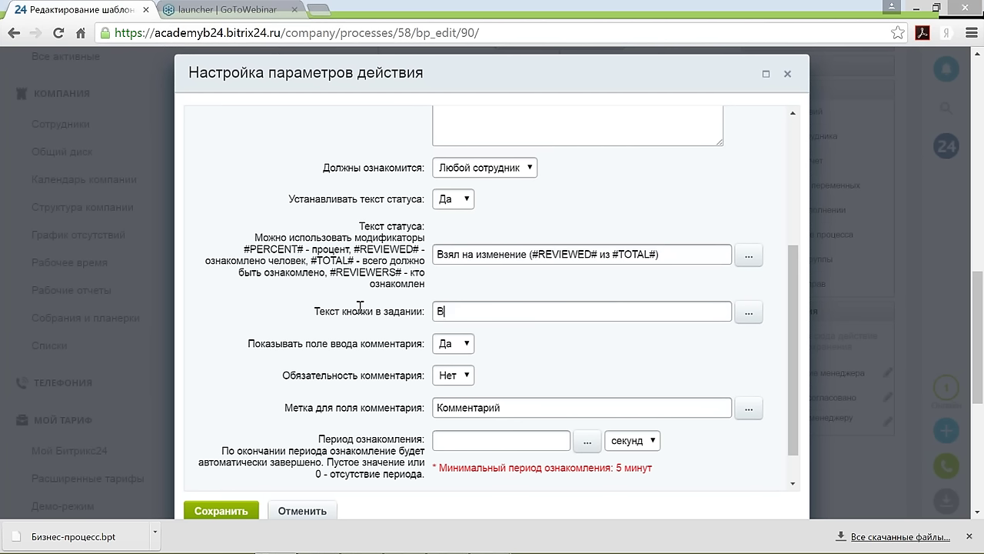
text(зял на изменение)
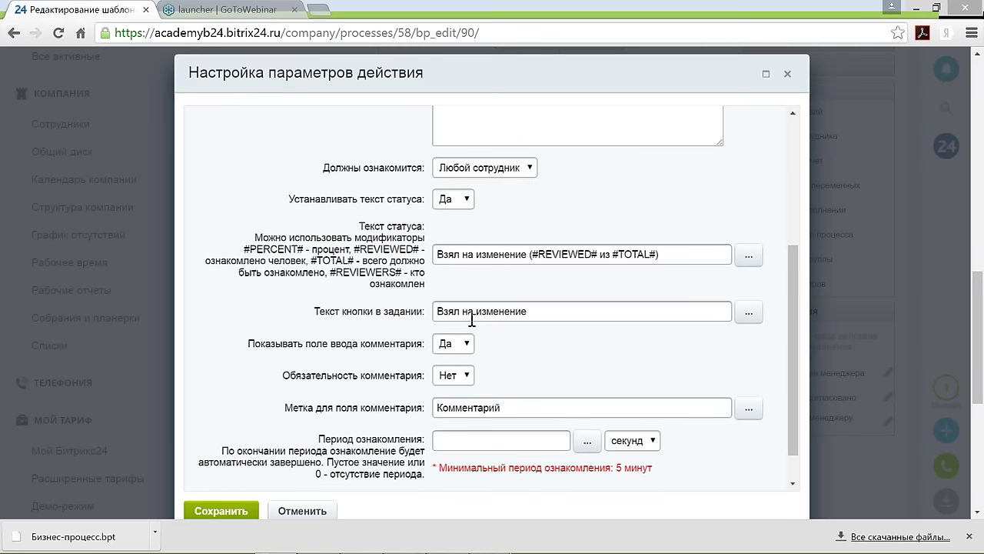
Step: Set showing the comment input field to «Нет» and save the review action's settings
scroll(473, 323, down, 1)
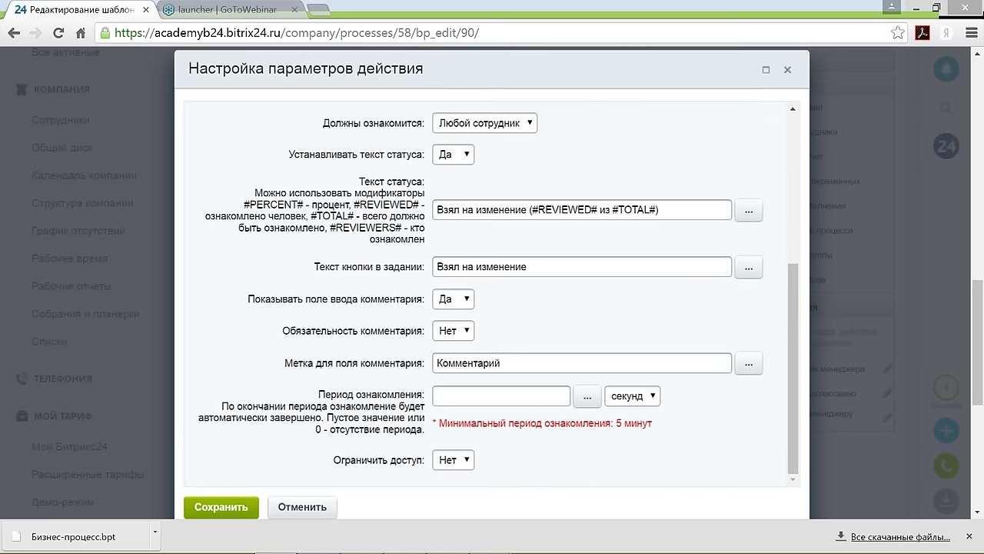
scroll(473, 326, down, 1)
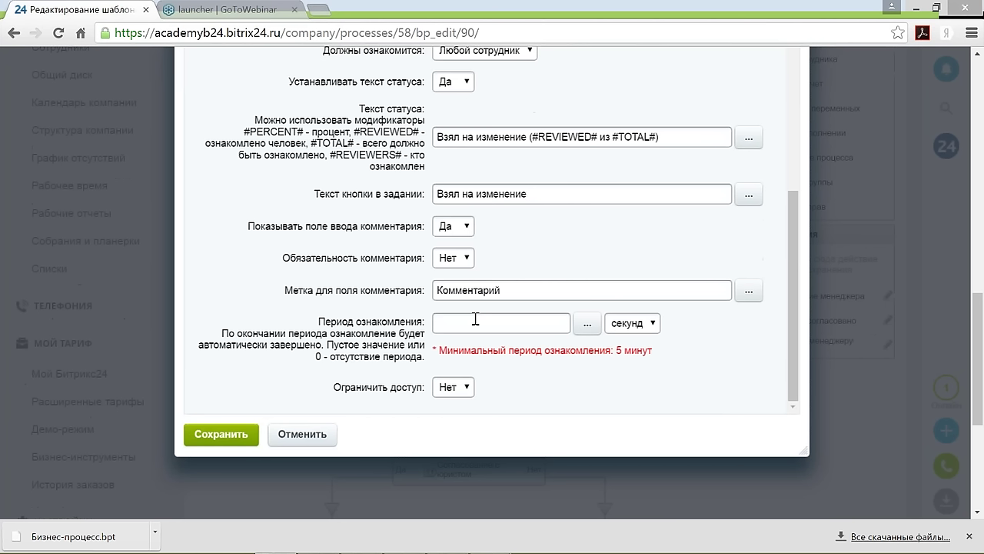
click(454, 227)
click(451, 257)
scroll(506, 260, down, 1)
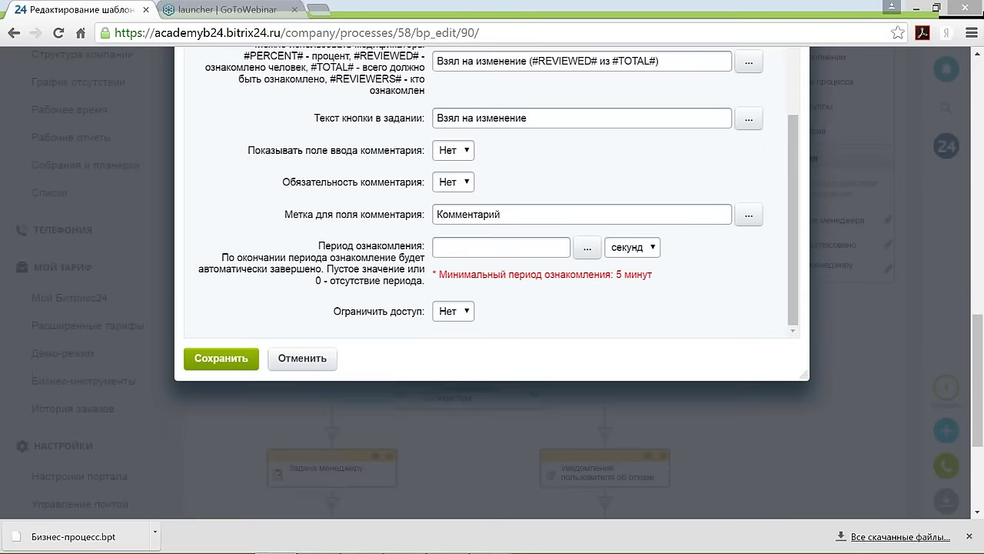
click(221, 357)
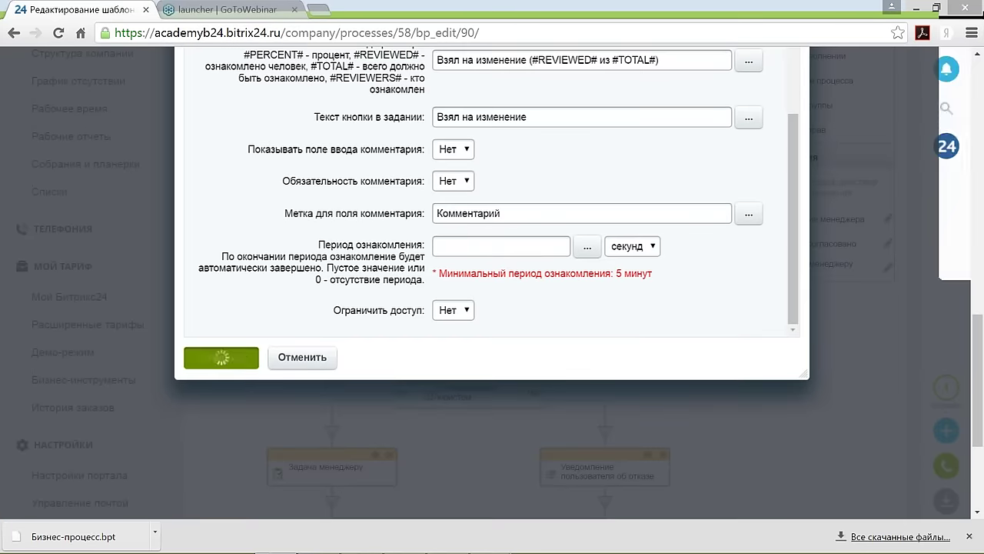
Step: Add an «Изменение переменных» action after «Выбор свободного бухгалтера» and set it to change the variable «Бухгалтер, ответственный за договор»
scroll(430, 227, up, 1)
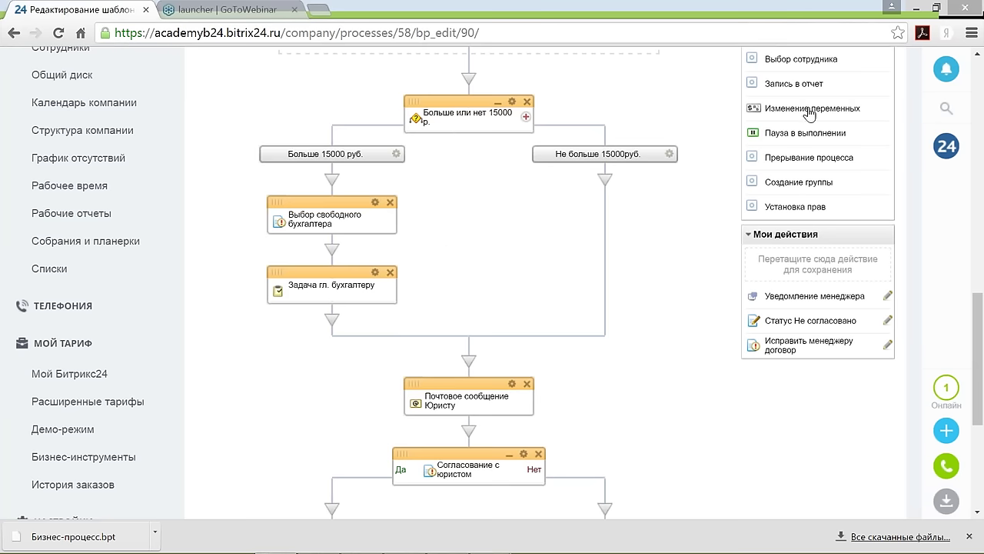
drag(810, 114, 332, 247)
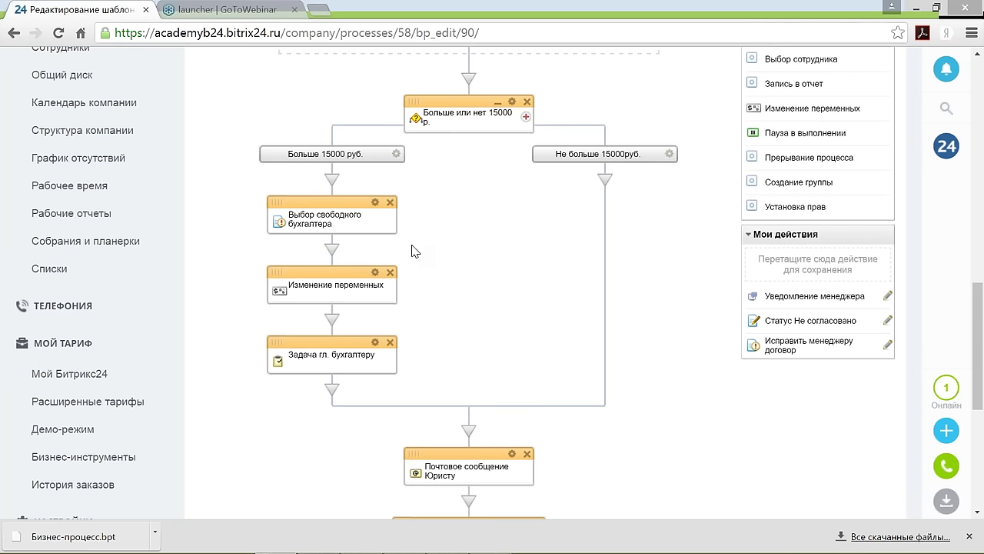
click(375, 274)
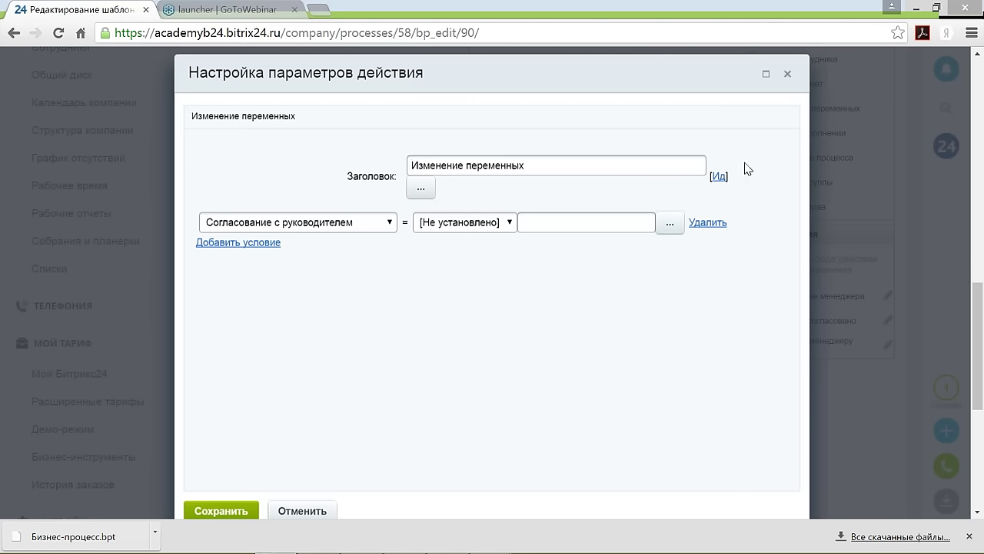
click(360, 228)
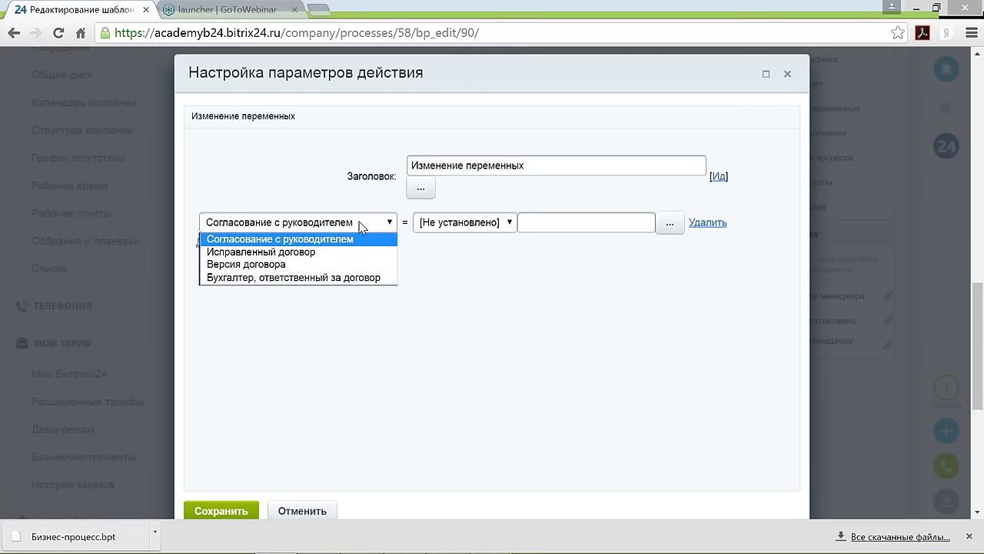
click(343, 278)
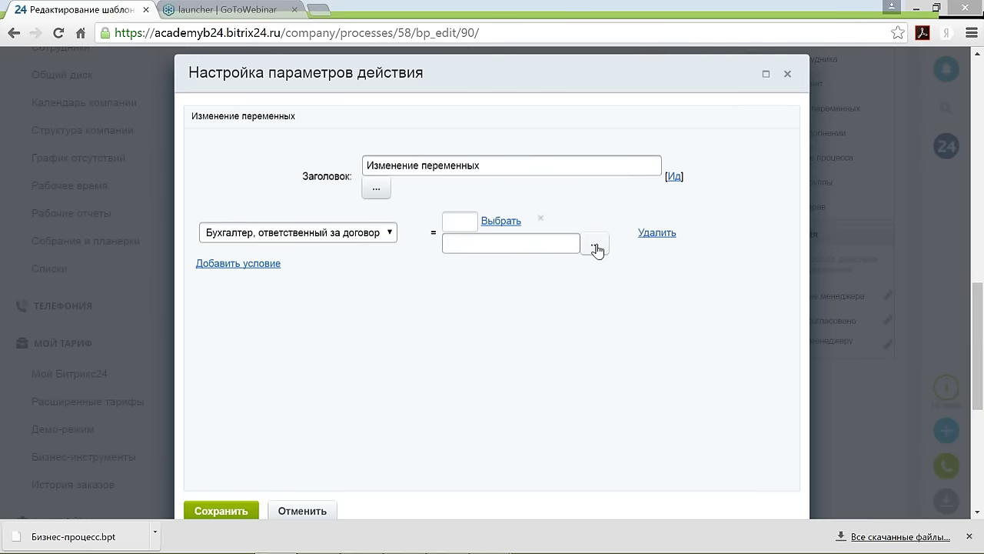
click(595, 245)
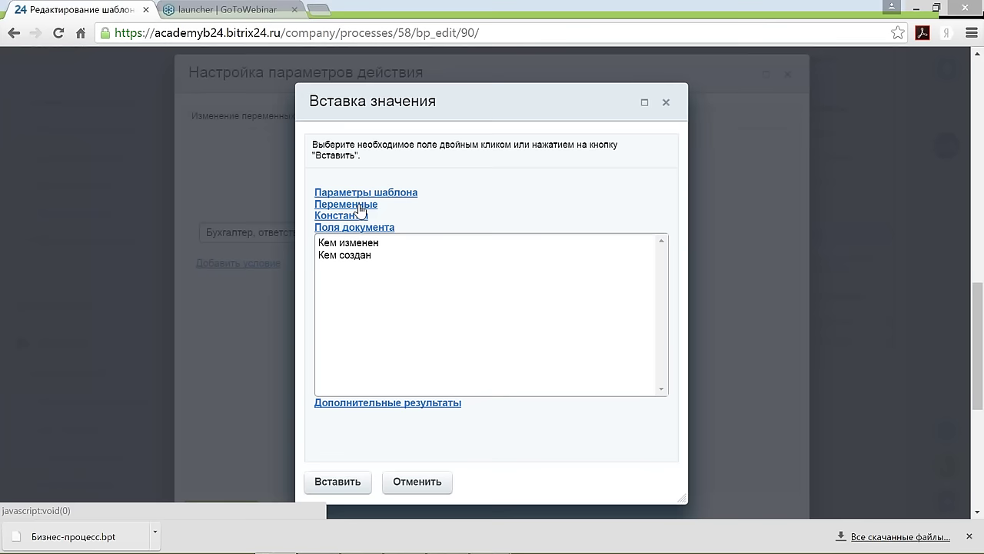
click(359, 206)
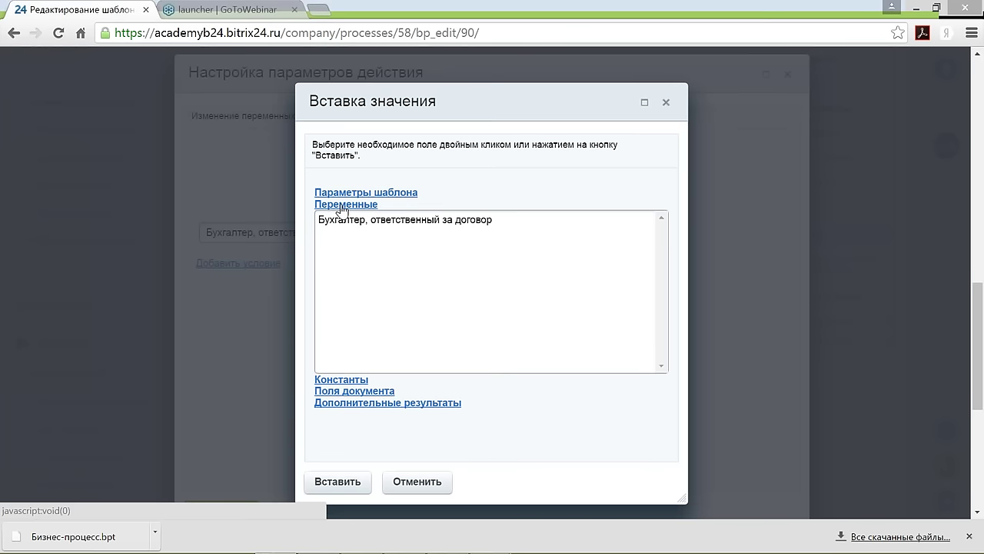
click(348, 227)
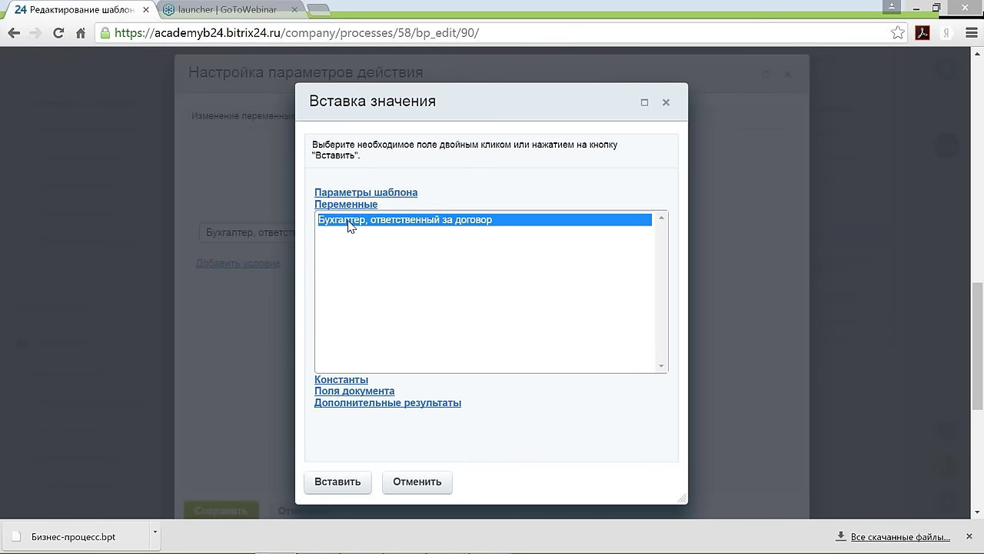
click(350, 484)
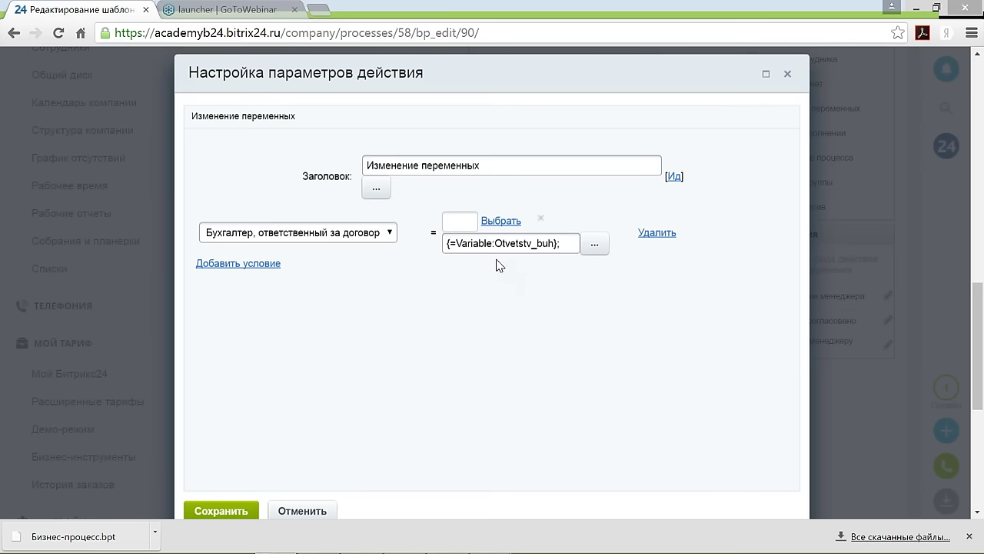
click(390, 237)
click(346, 288)
click(392, 237)
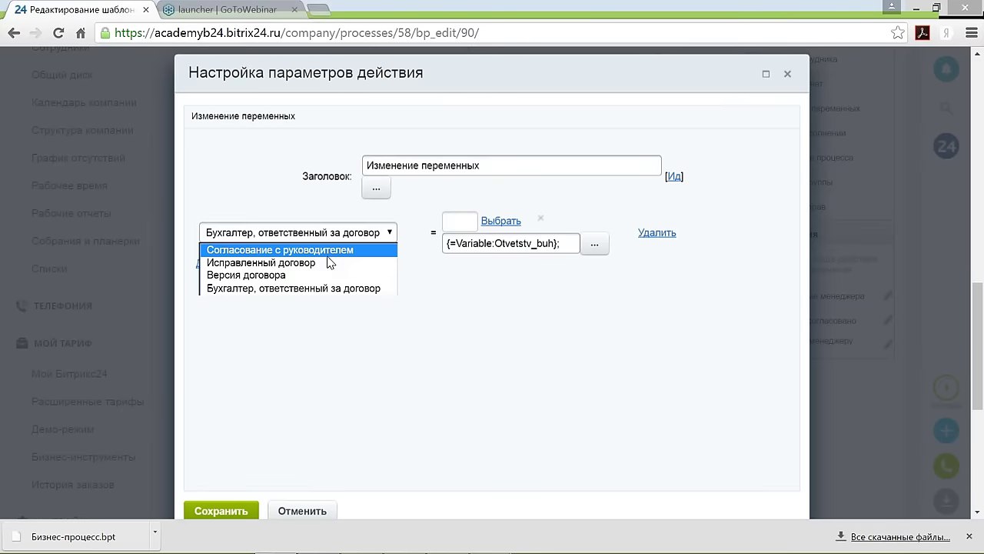
click(334, 288)
click(596, 246)
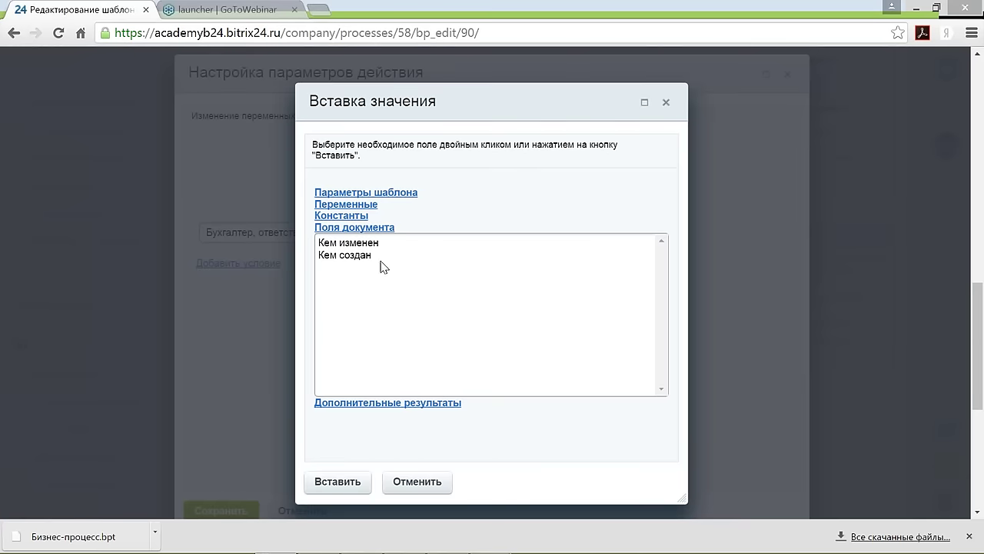
click(358, 404)
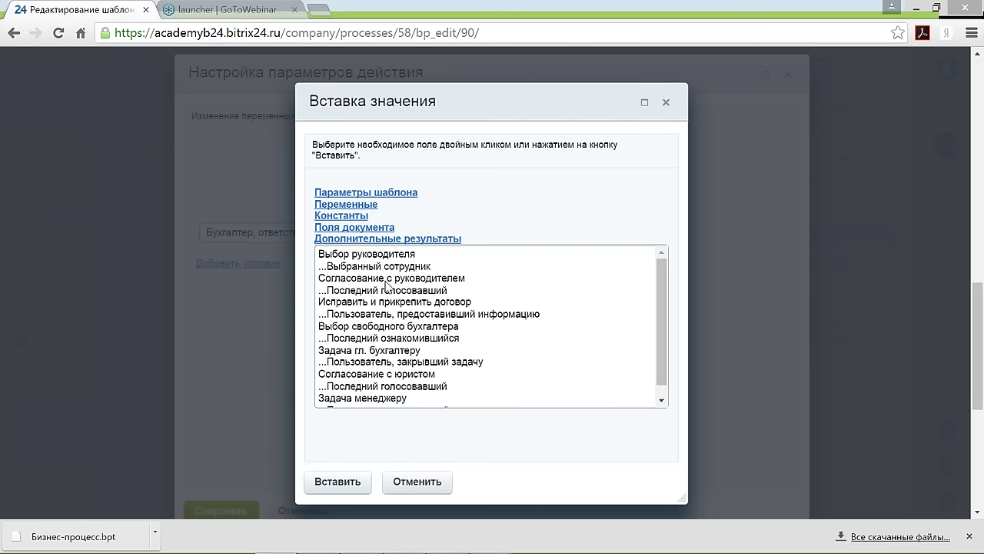
click(360, 329)
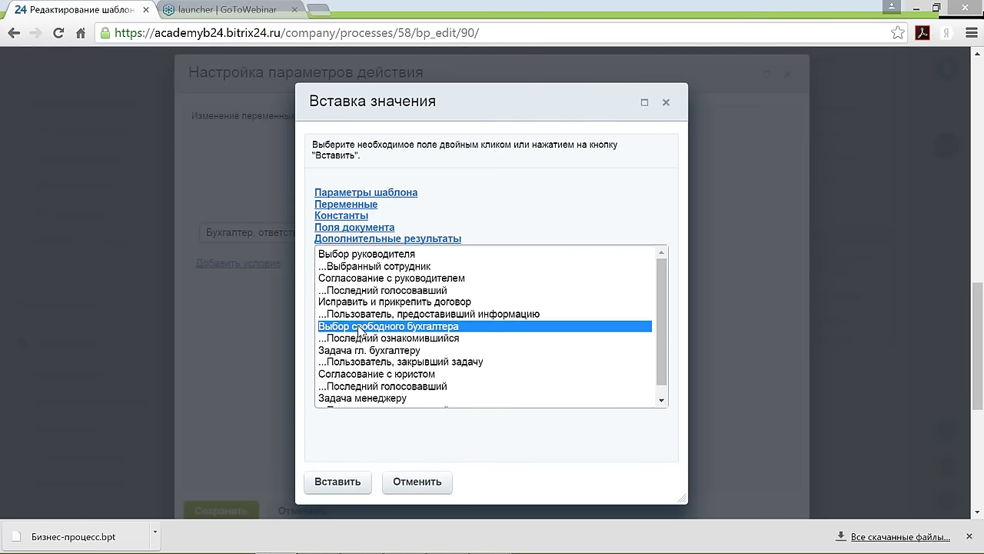
click(357, 339)
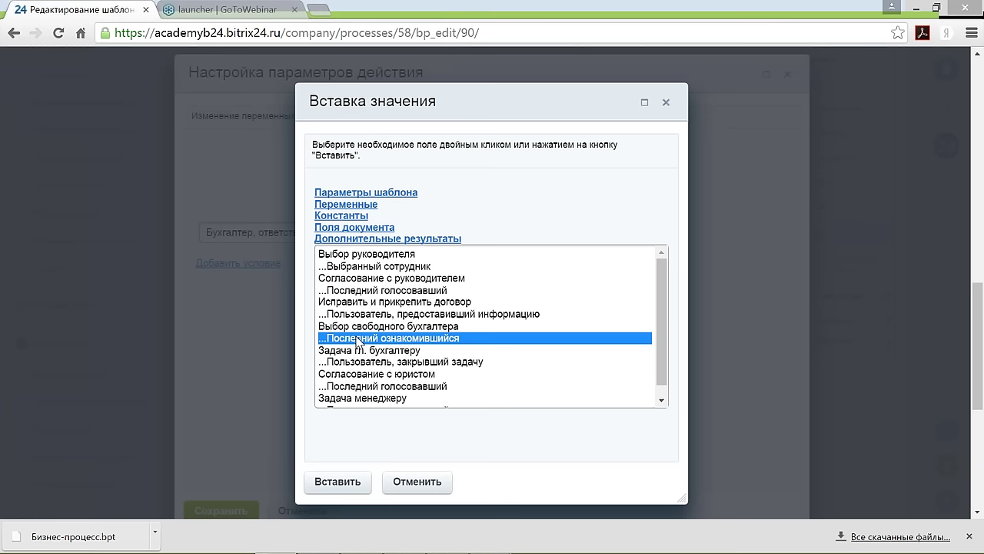
click(338, 482)
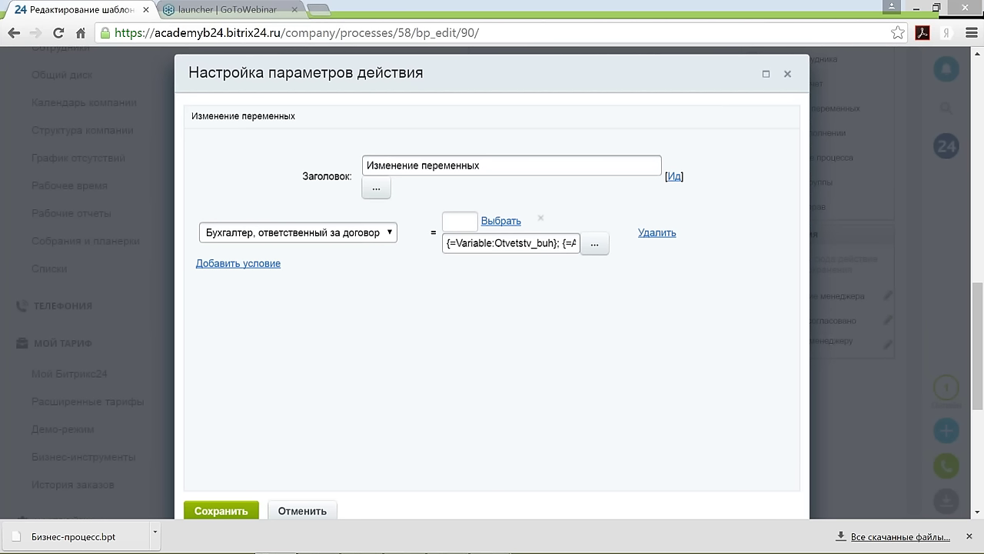
click(564, 243)
drag(563, 243, 447, 243)
key(BackSpace)
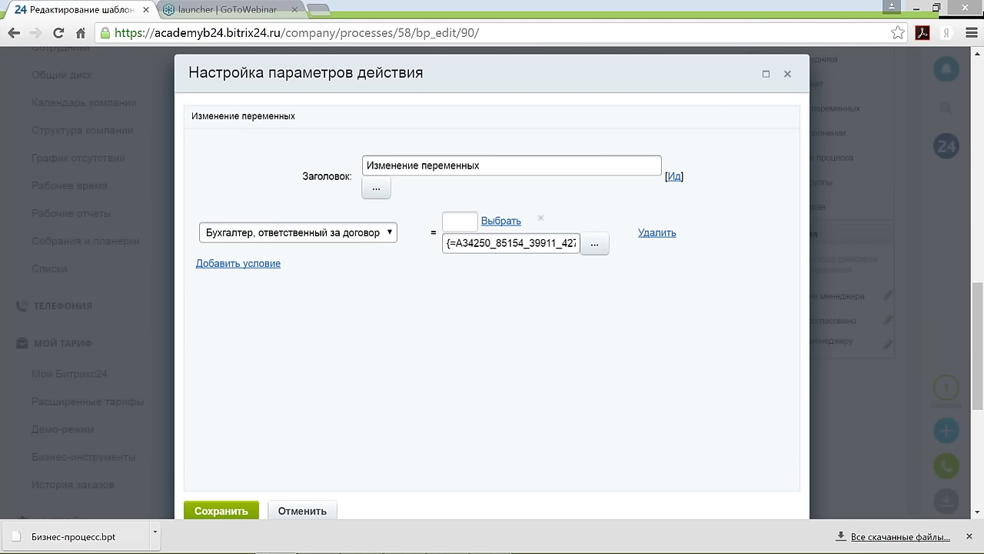
key(ctrl+a)
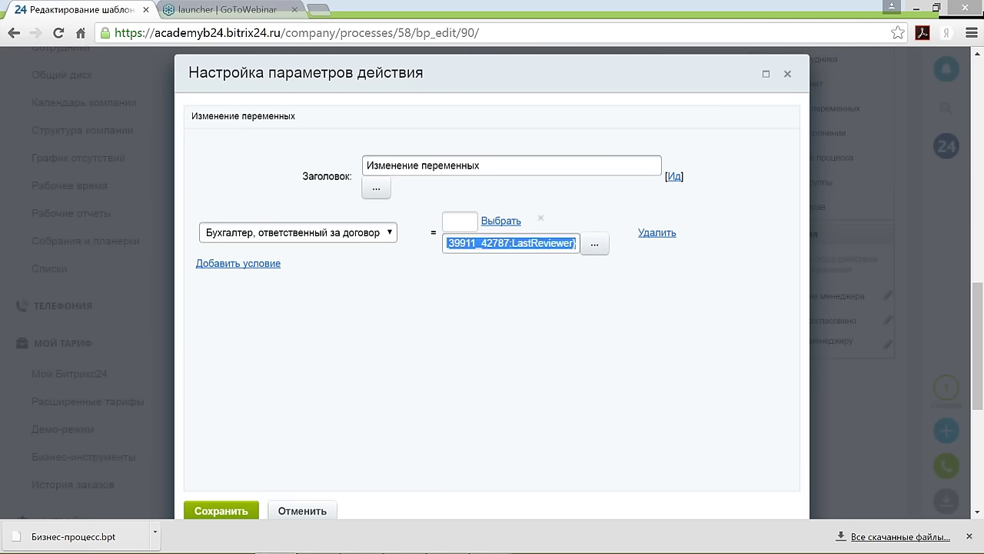
key(BackSpace)
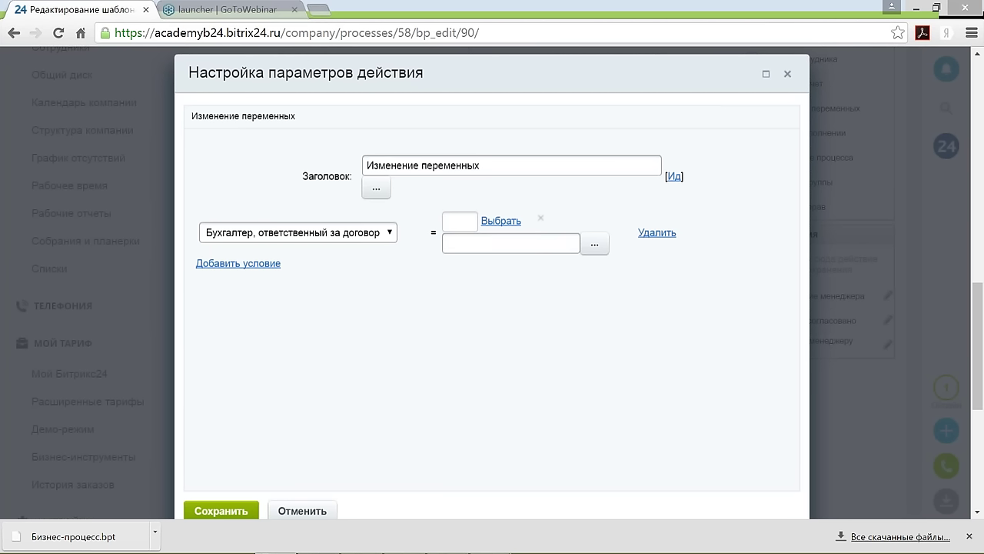
Step: Set the variable's value to «Последний ознакомившийся» from the additional results of «Выбор свободного бухгалтера» and save the action's settings
click(594, 245)
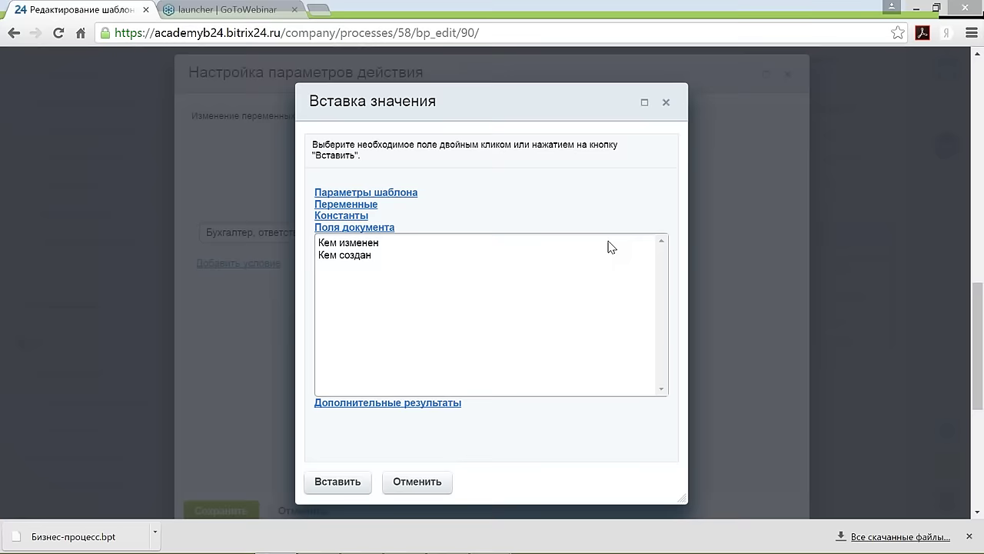
click(379, 405)
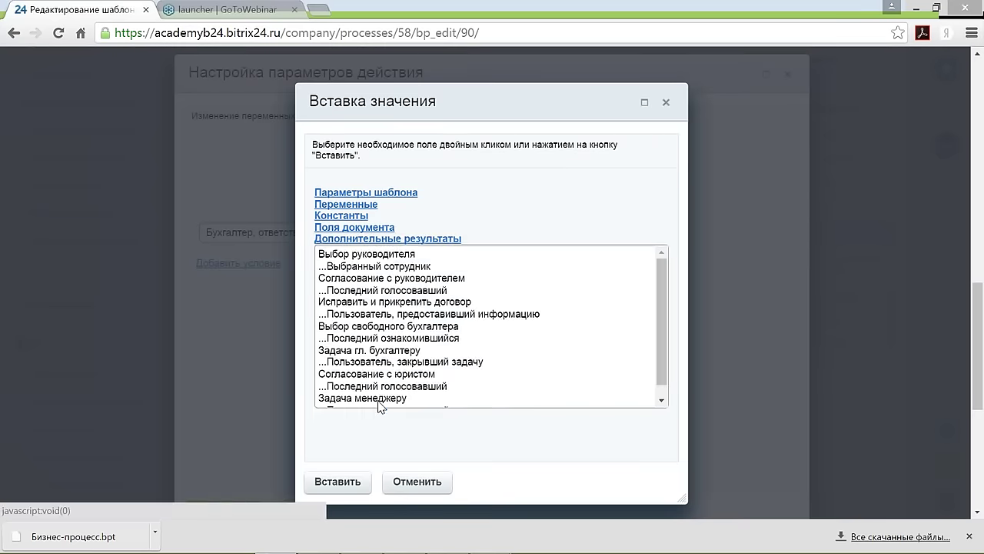
click(388, 338)
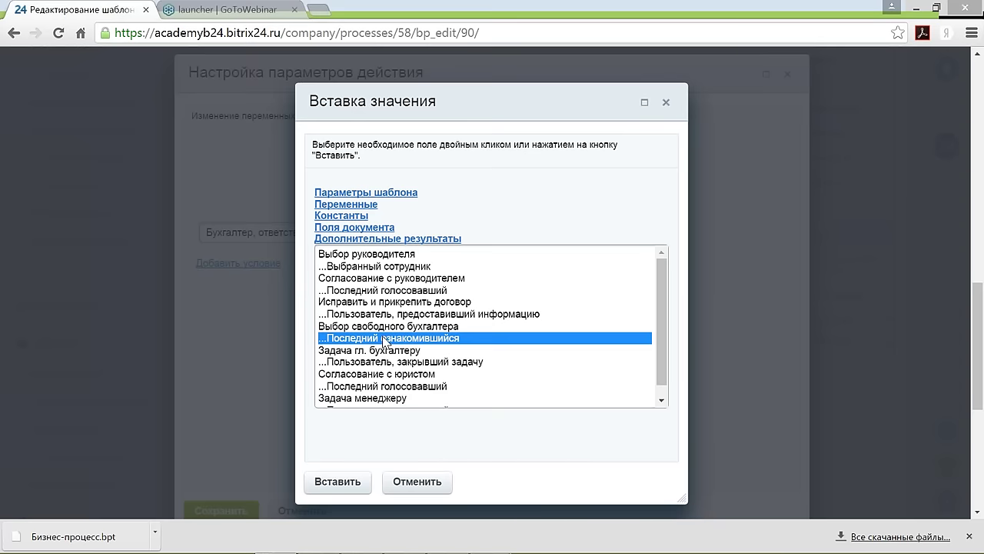
click(338, 482)
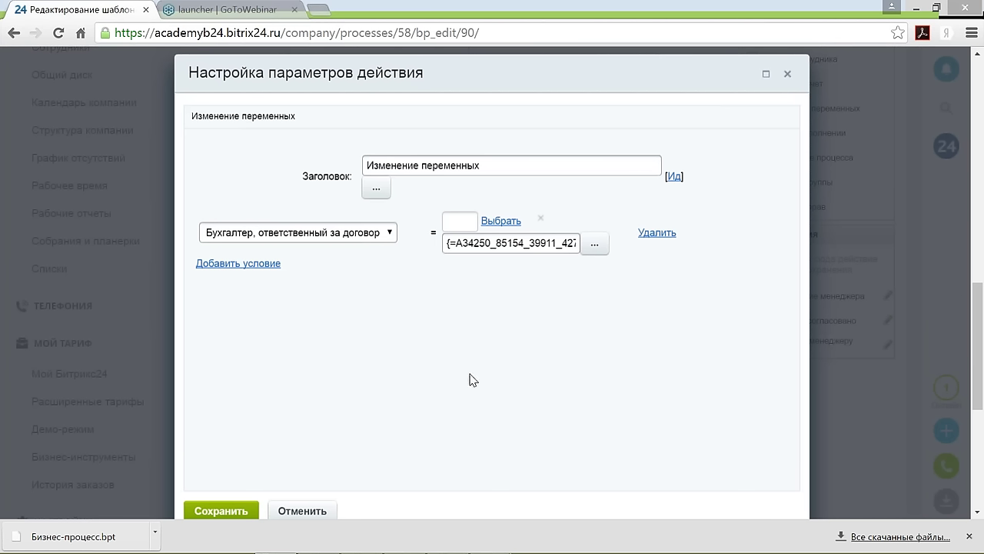
click(233, 512)
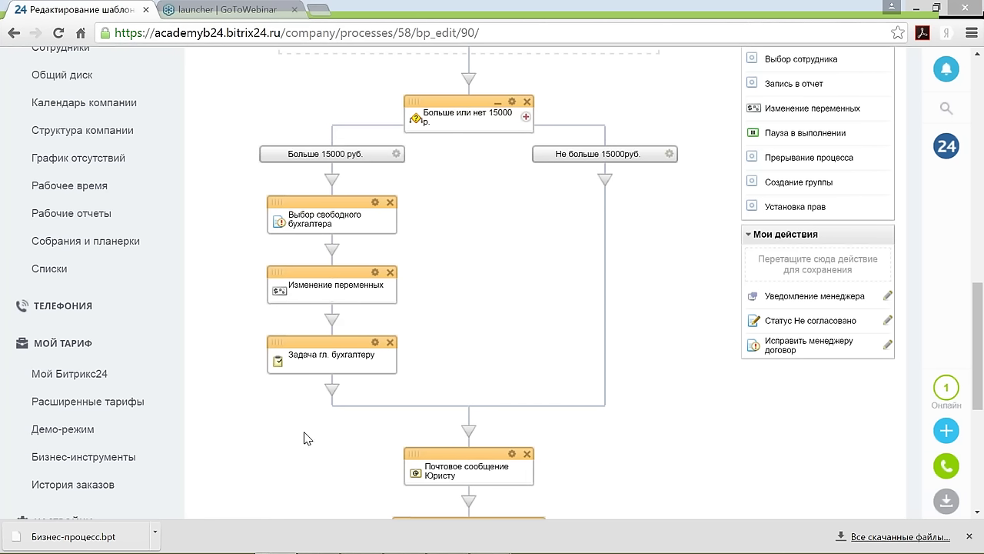
Step: Replace the responsible person in «Задача гл. бухгалтеру» with the variable «Бухгалтер, ответственный за договор» and save the task's settings
click(375, 341)
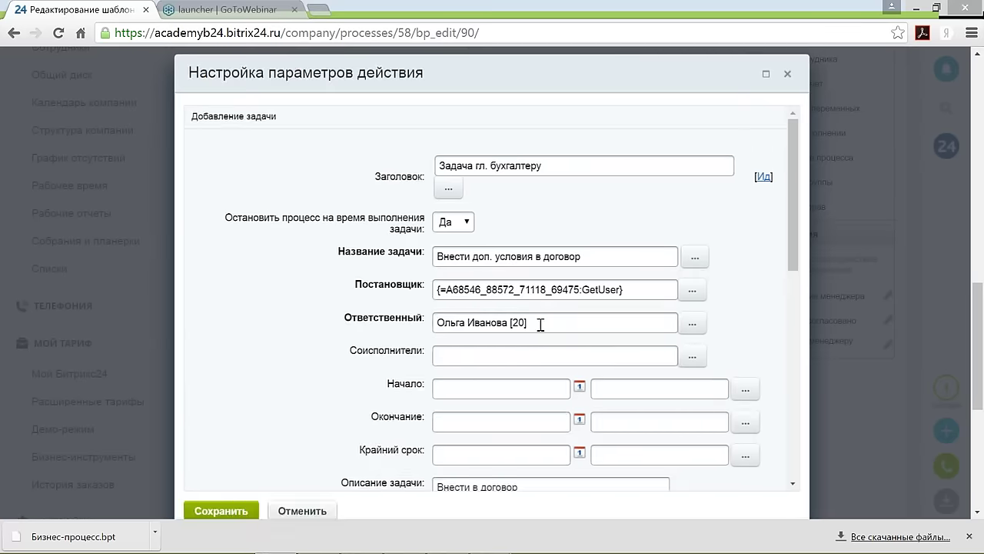
drag(541, 323, 415, 322)
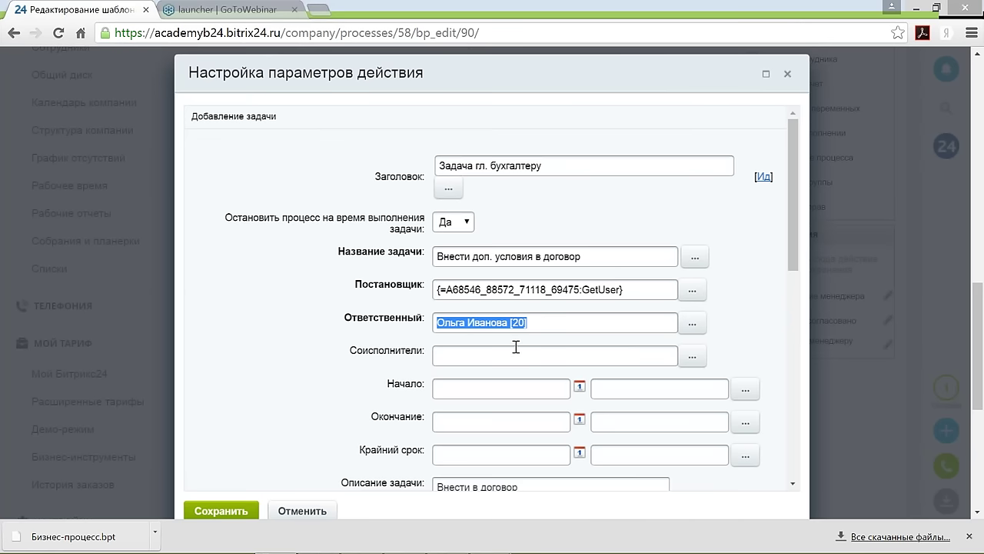
key(BackSpace)
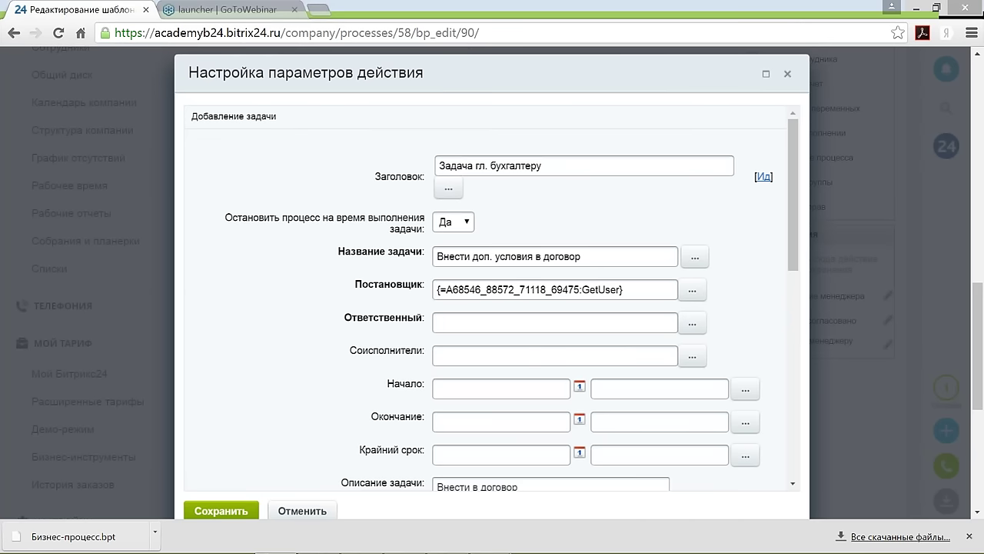
click(693, 323)
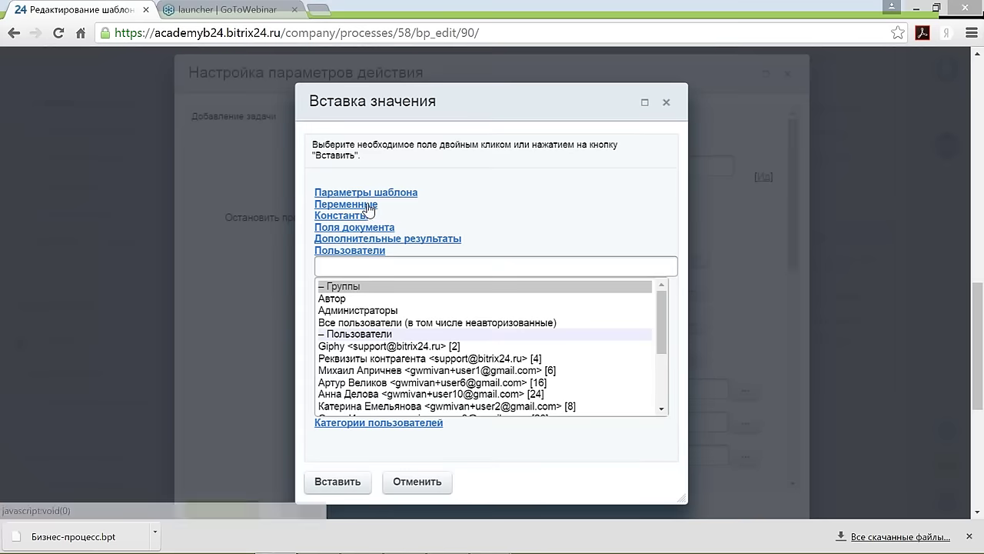
click(369, 204)
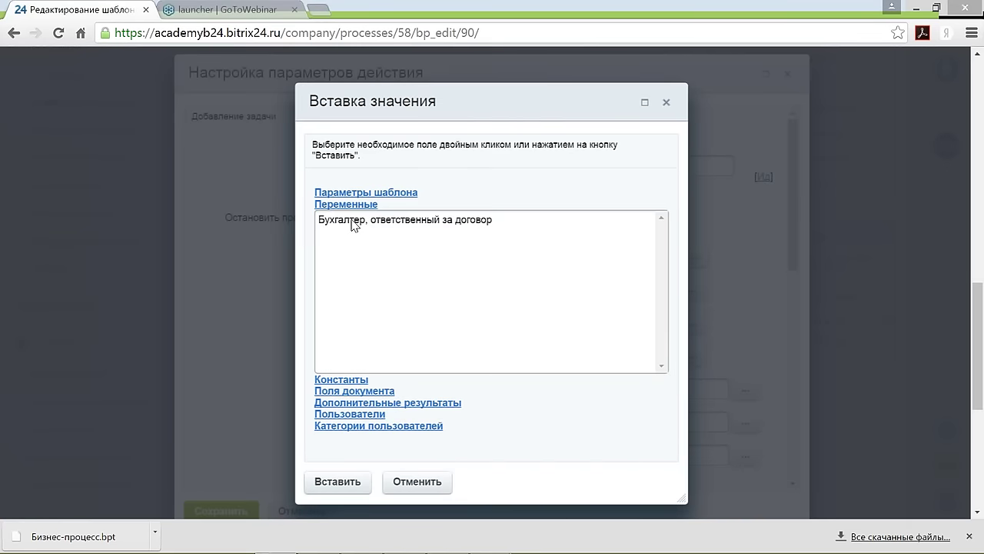
click(352, 221)
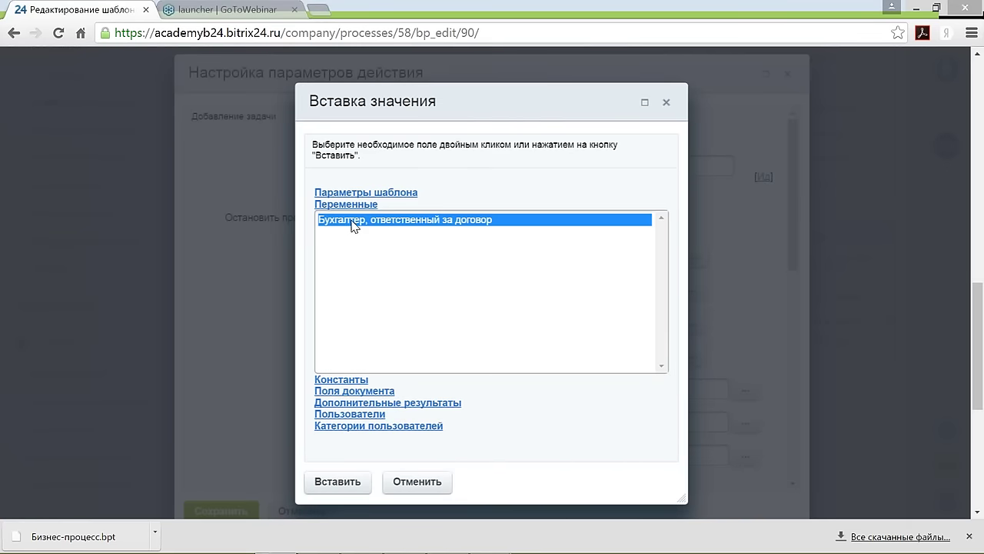
click(341, 481)
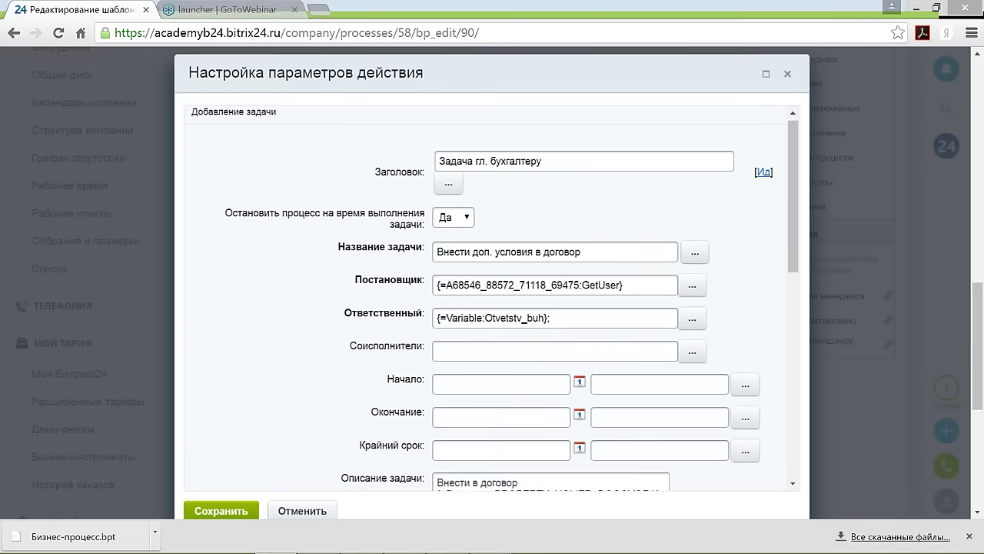
scroll(515, 277, down, 1)
scroll(509, 288, down, 1)
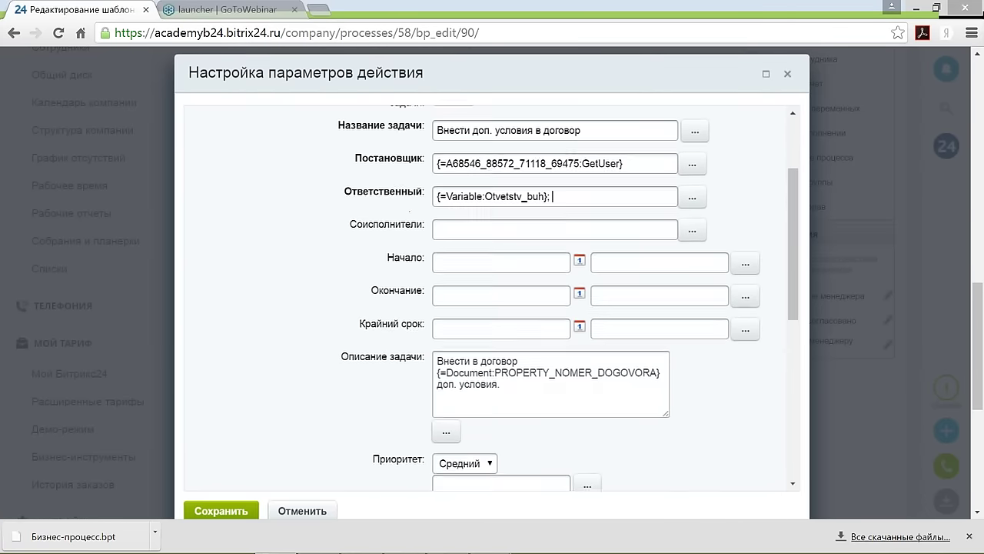
click(221, 511)
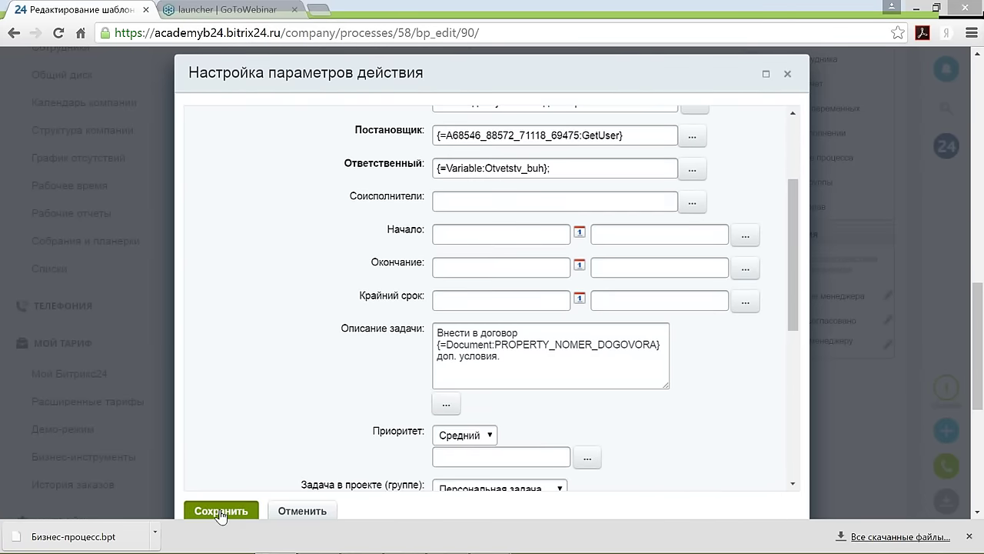
Step: Save the edited business process template and return to the template list
scroll(286, 449, down, 4)
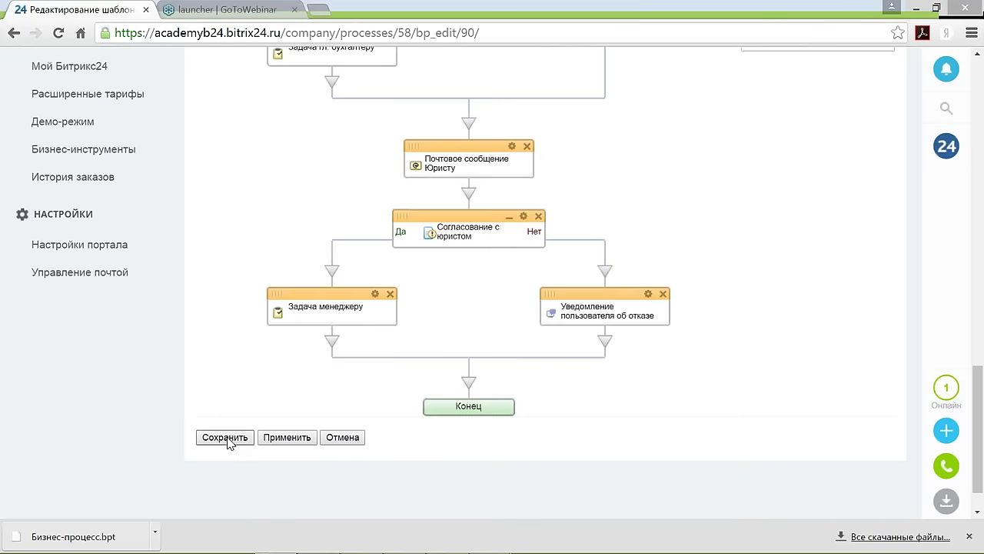
click(224, 438)
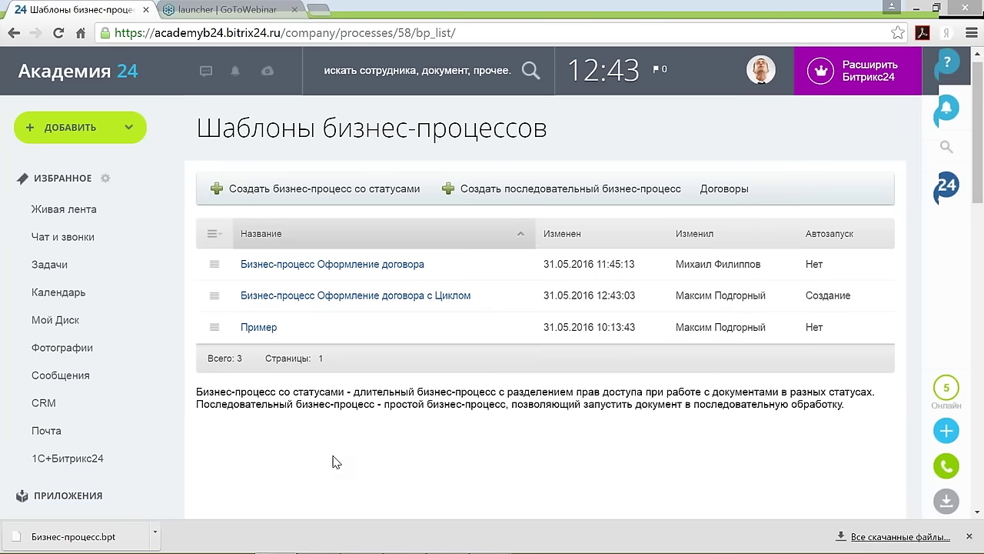
scroll(334, 461, down, 1)
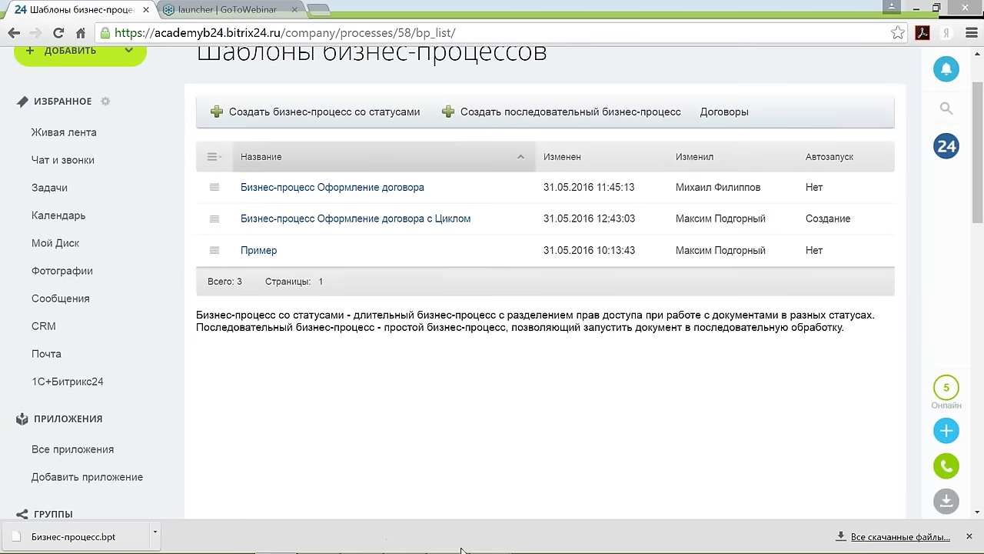
Step: Switch to the portal session in Internet Explorer, open «Живая лента» there and return to Chrome
mouse_move(412, 542)
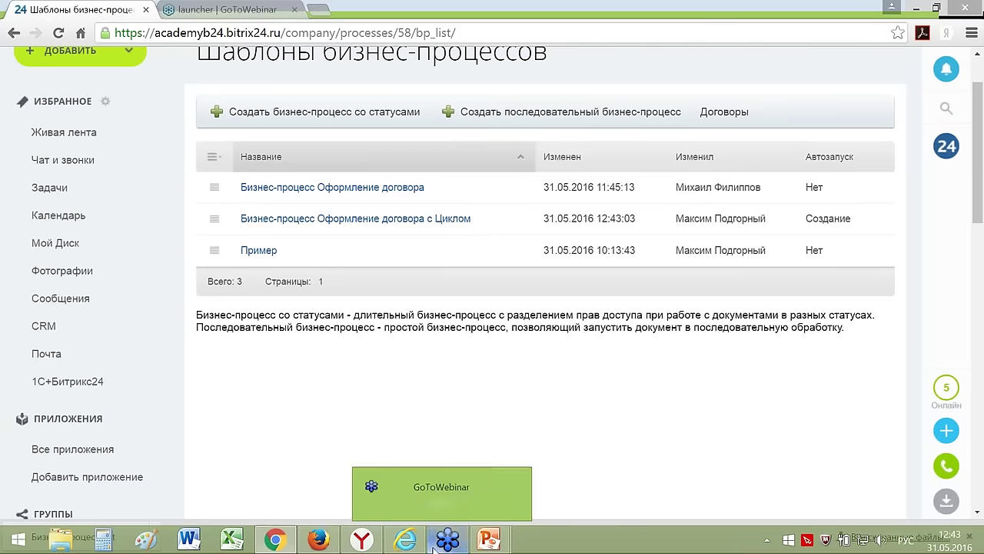
mouse_move(489, 540)
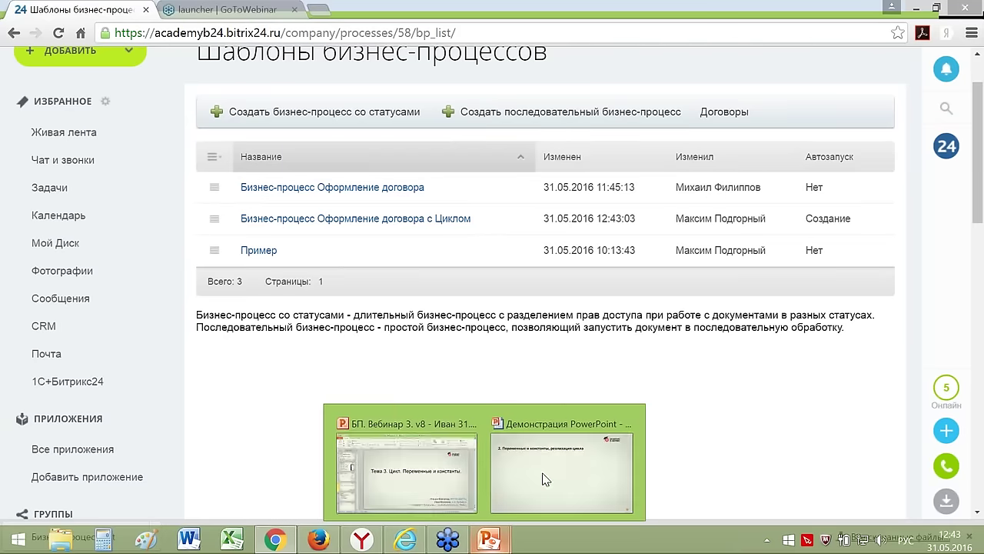
click(275, 541)
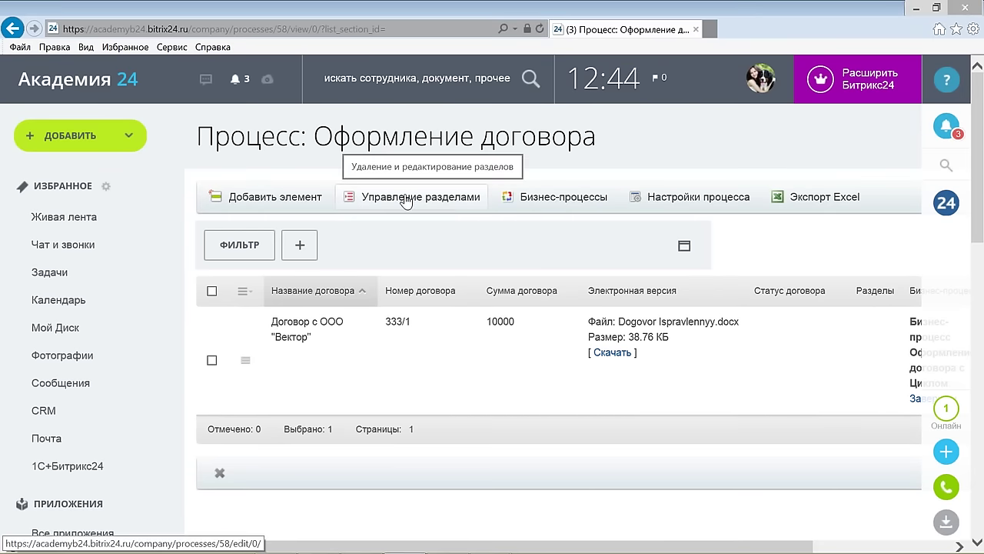
click(71, 223)
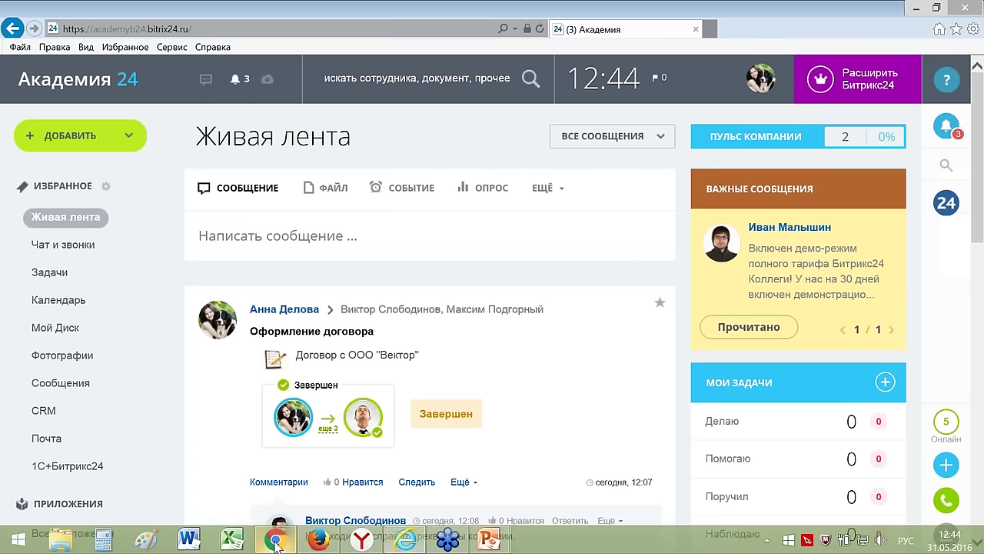
click(275, 542)
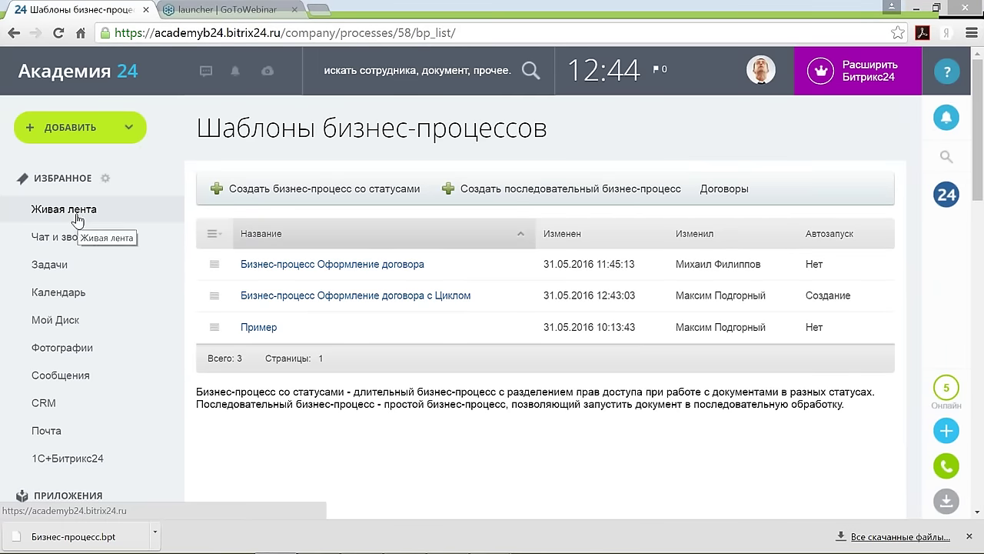
Step: Open «Живая лента» and bring up the «Оформление договора» process form there
click(77, 219)
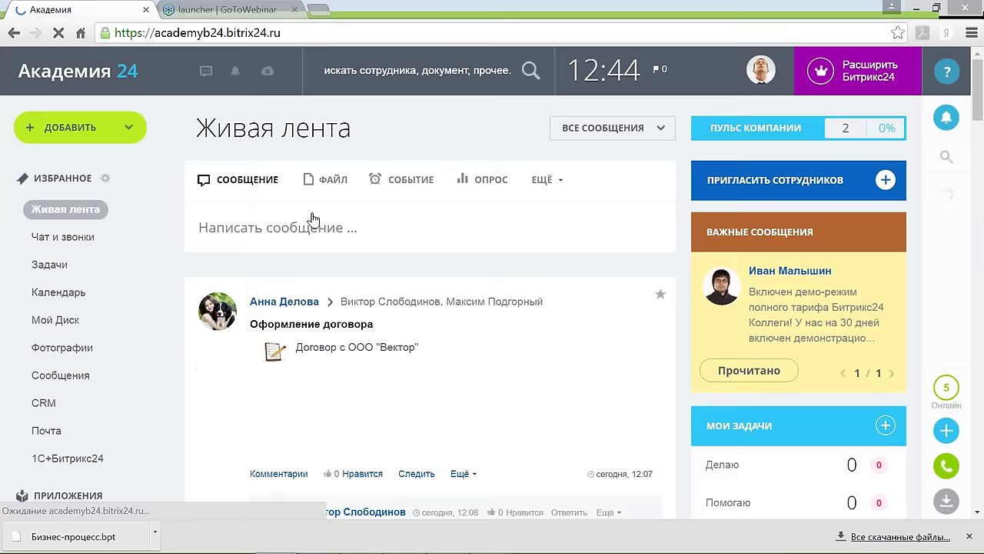
click(543, 180)
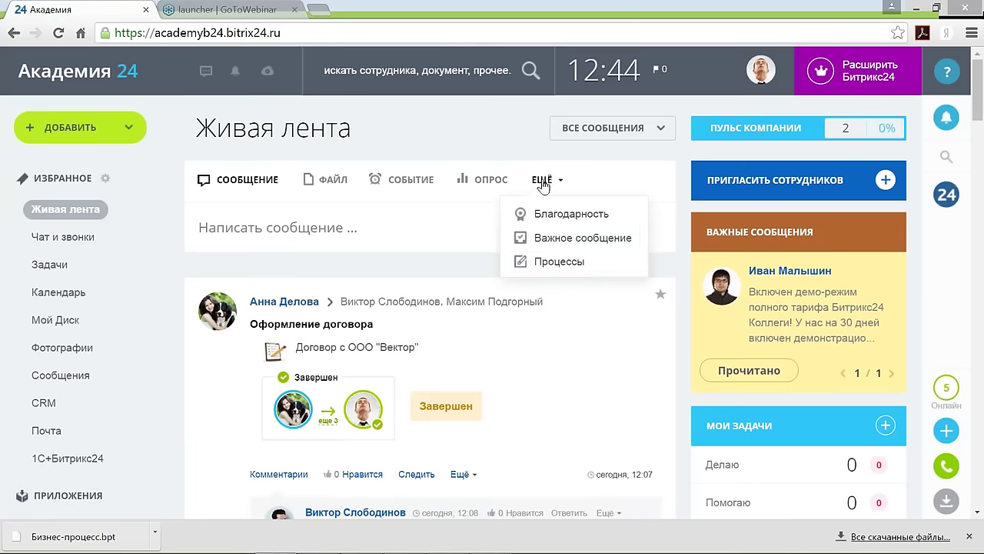
click(555, 262)
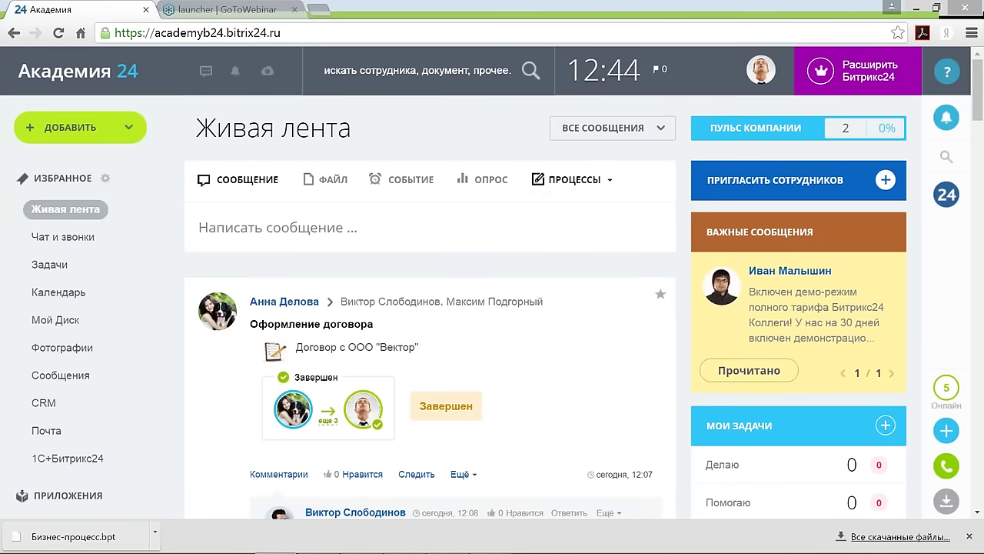
click(569, 382)
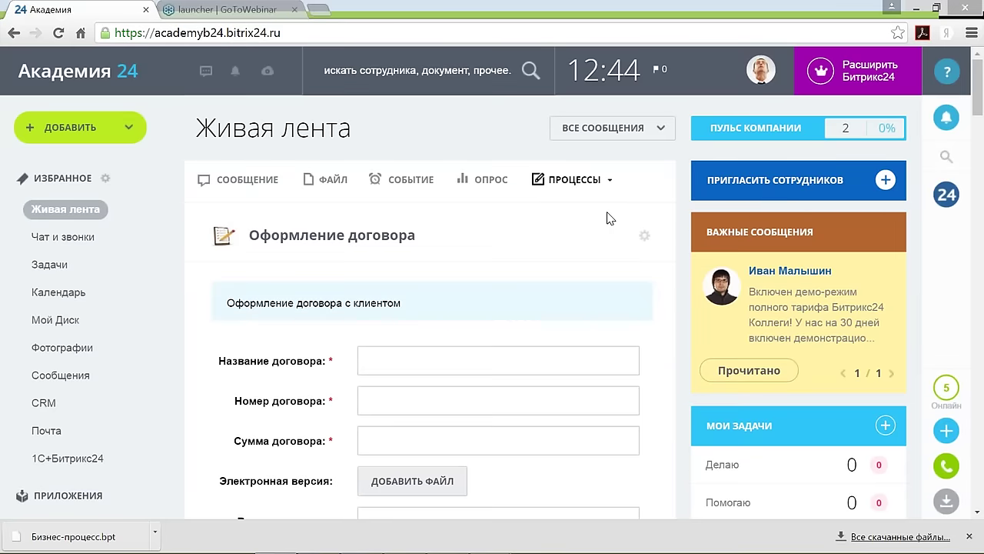
Step: In the parameters of «Оформление договора», assign the first recently used employee as «Юрист» and save the settings
scroll(608, 219, down, 1)
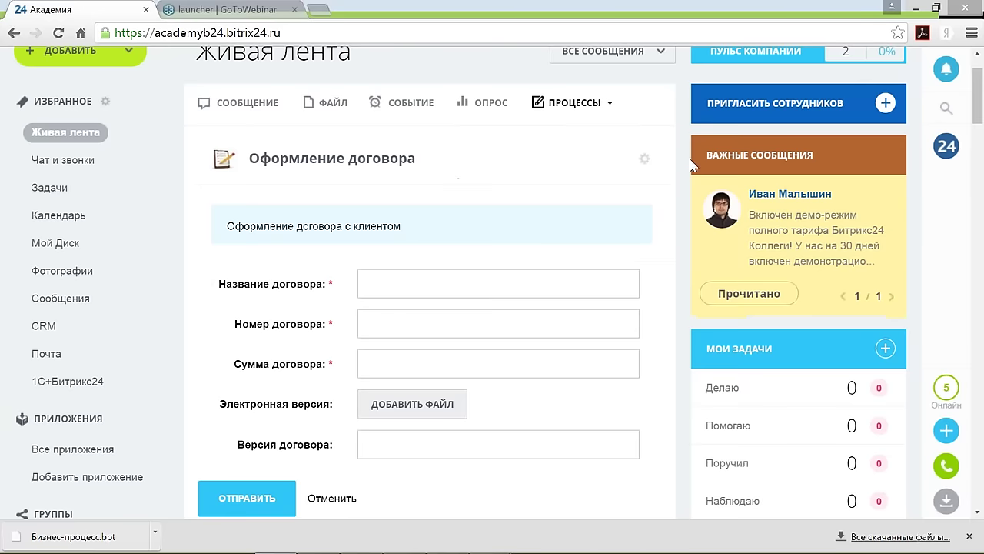
click(646, 163)
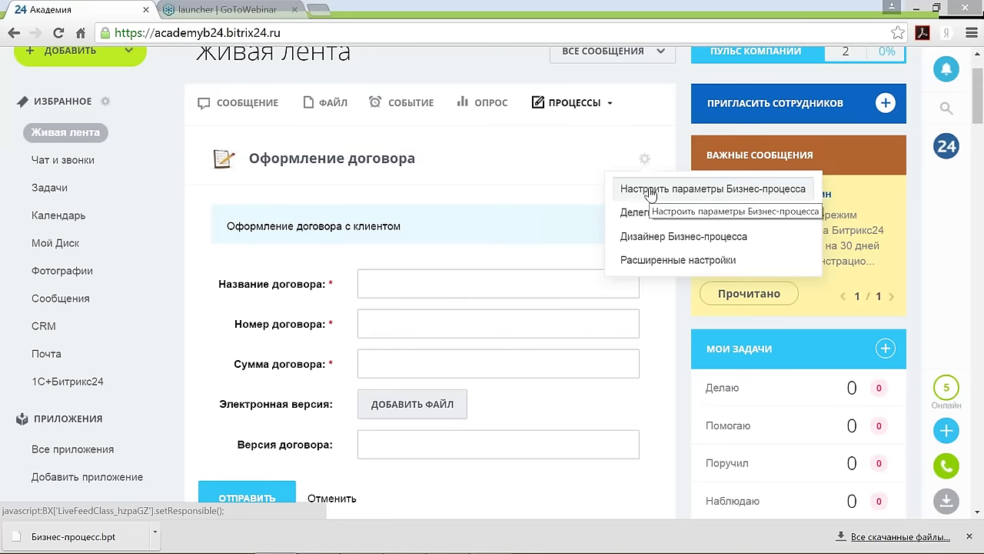
click(650, 190)
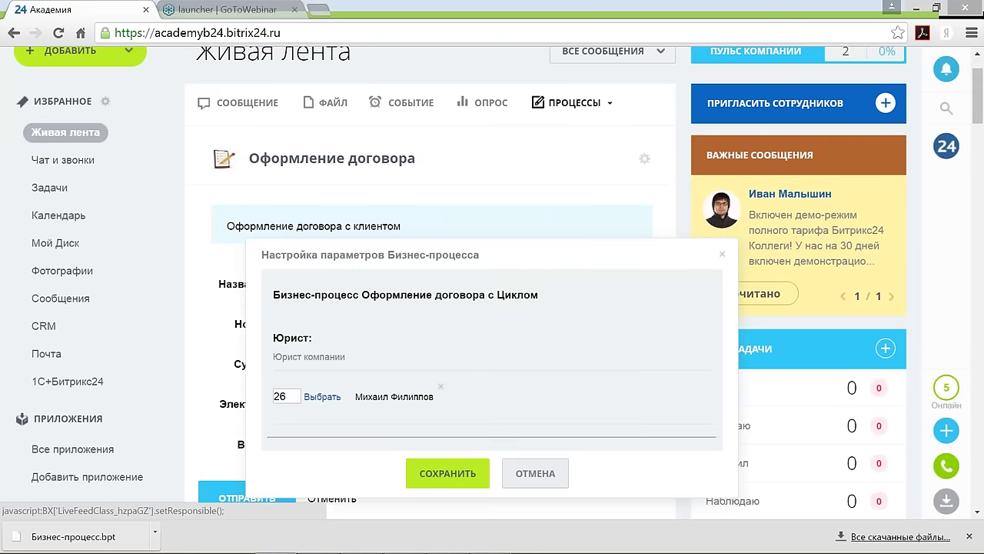
scroll(503, 215, down, 1)
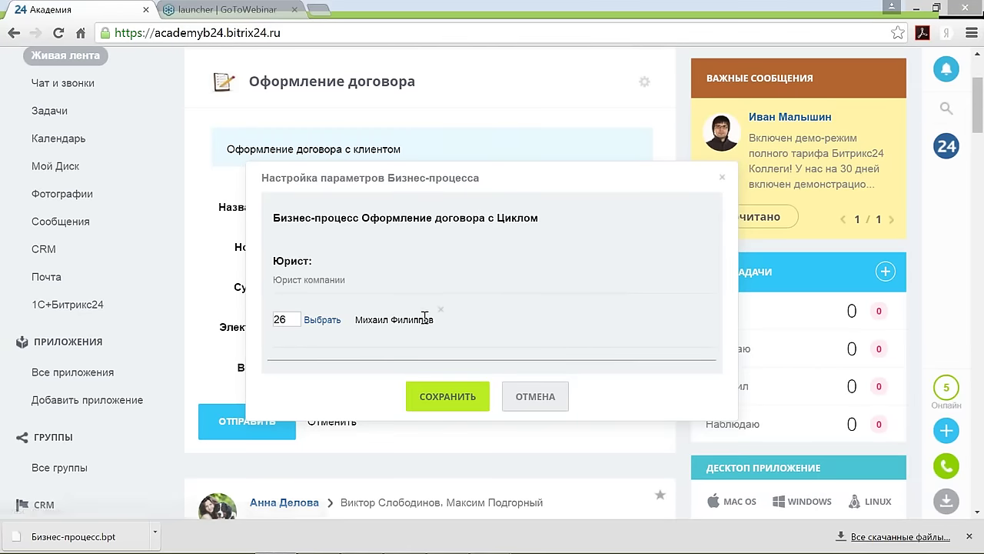
click(319, 323)
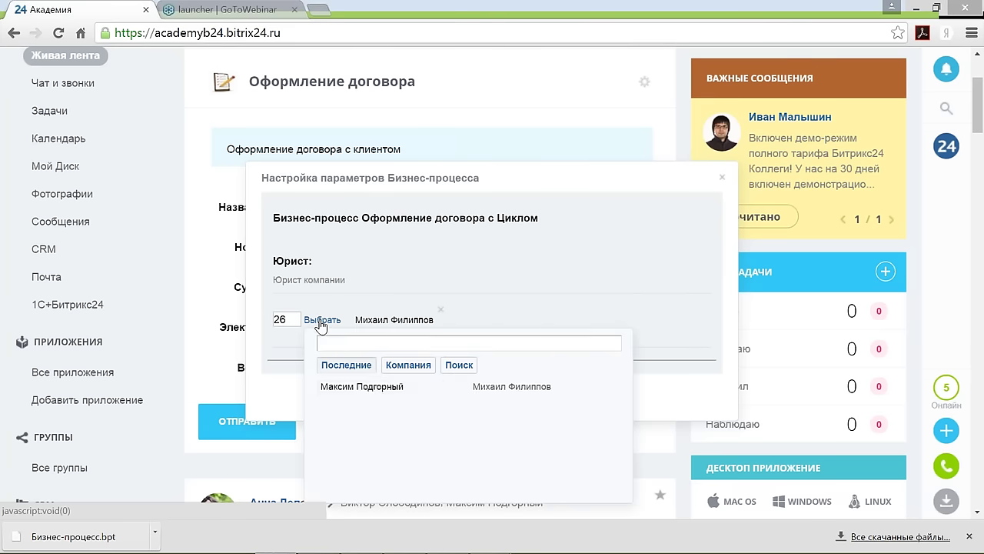
click(366, 391)
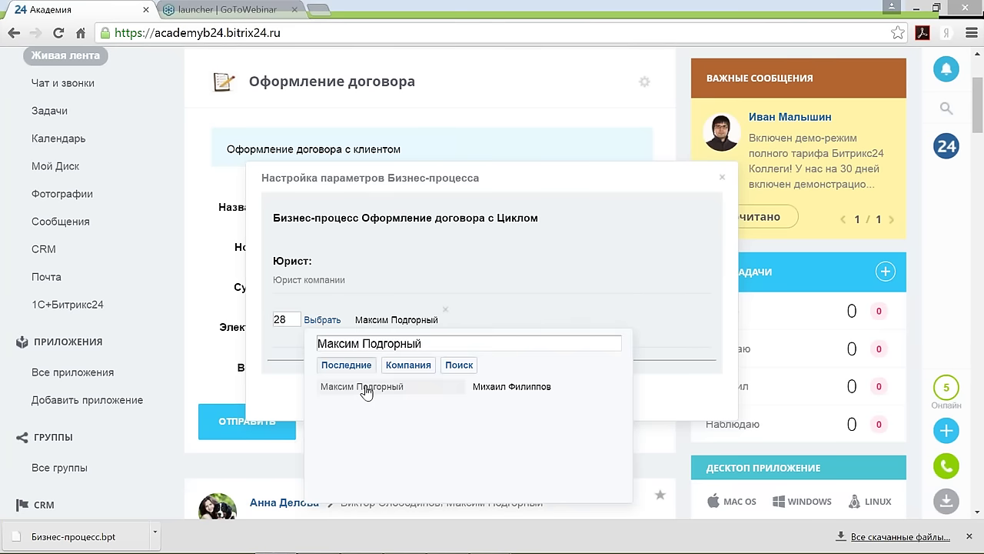
click(664, 286)
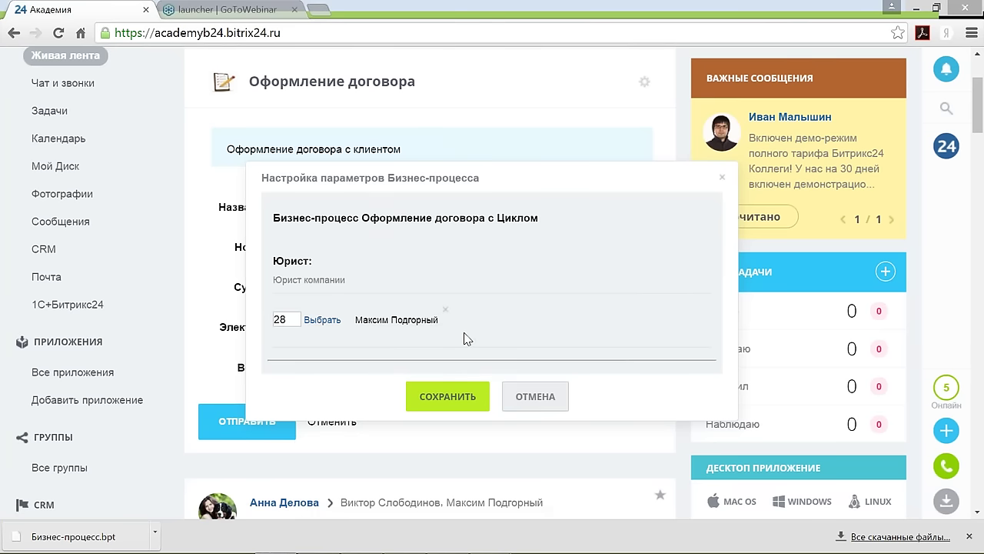
click(444, 399)
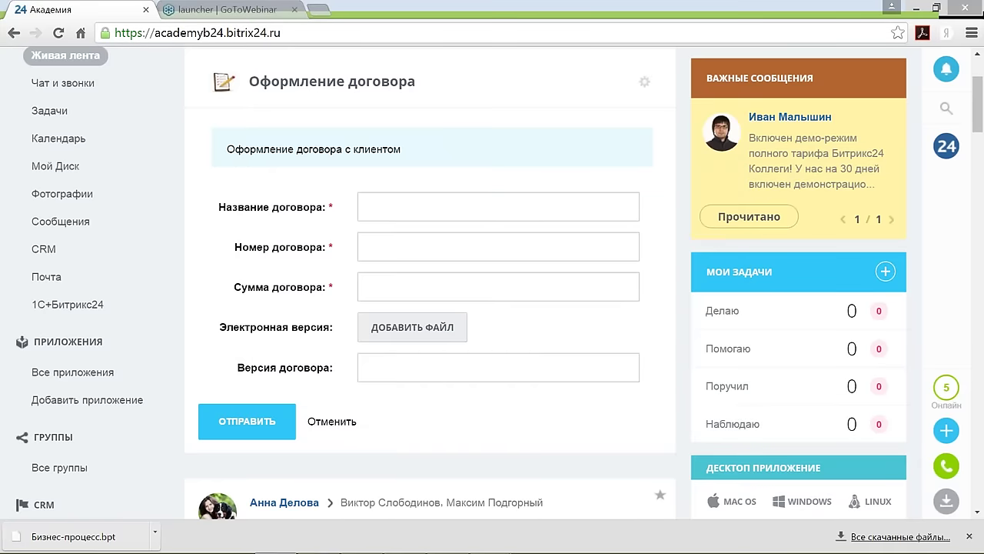
Step: Switch to the portal session in Internet Explorer and open the «Оформление договора» process form in its live feed
scroll(536, 331, up, 3)
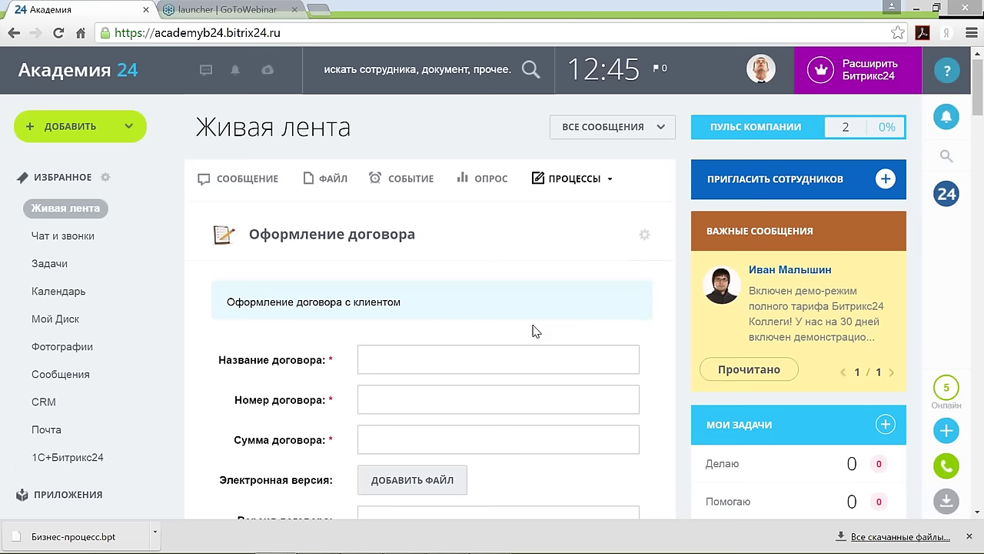
mouse_move(367, 551)
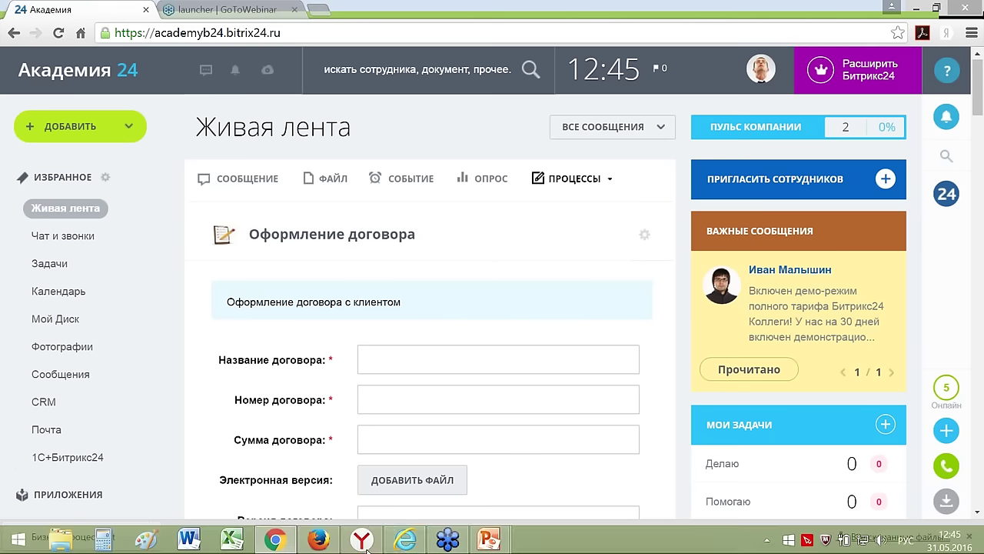
click(414, 541)
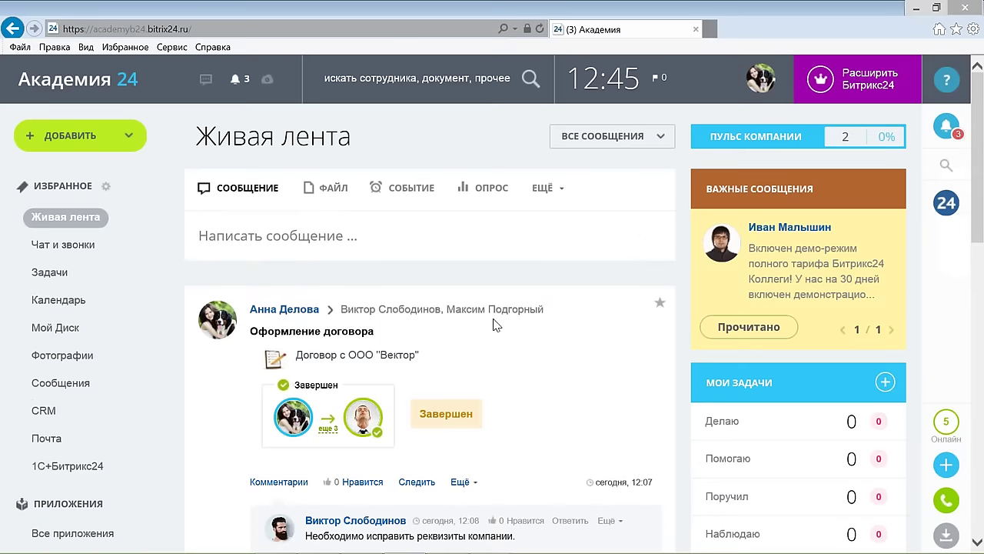
click(87, 221)
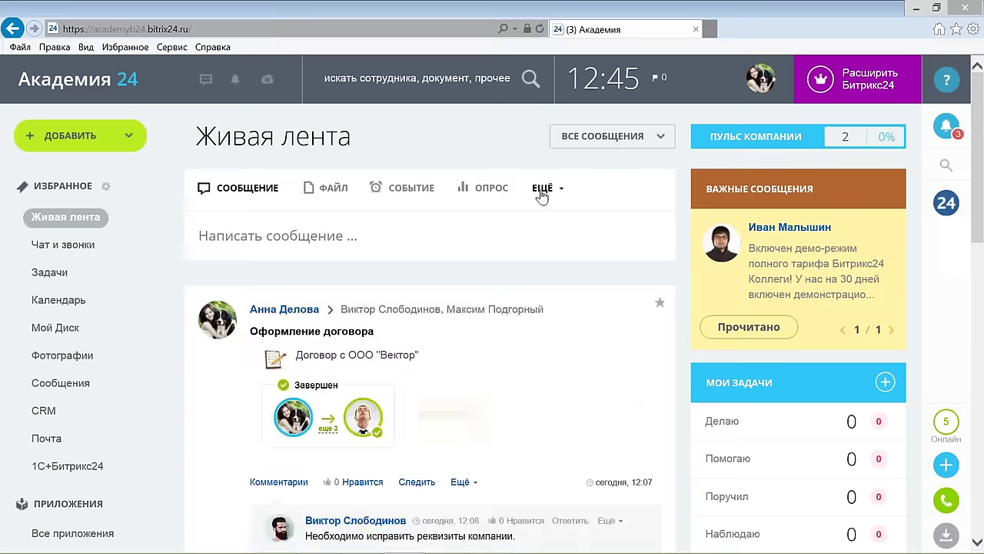
click(543, 188)
click(544, 270)
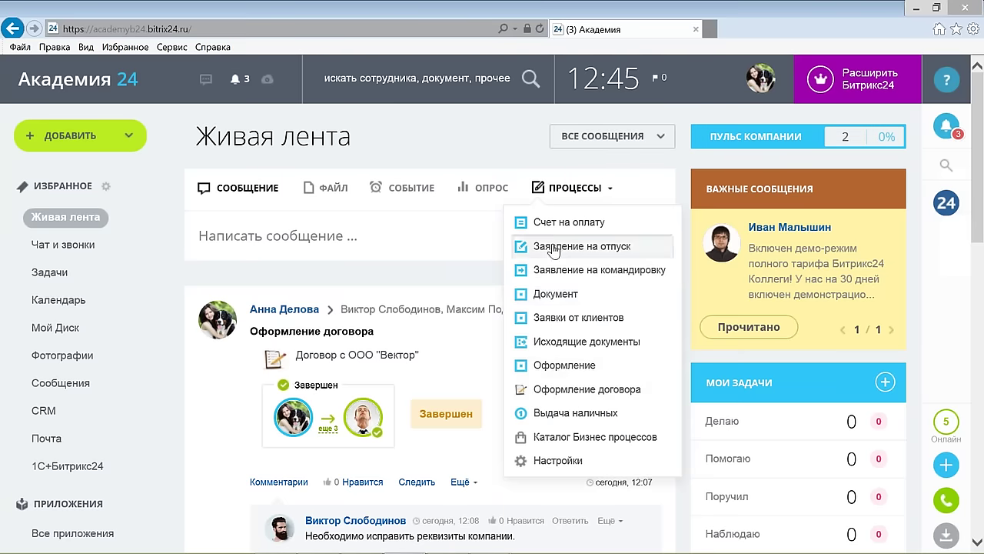
click(553, 392)
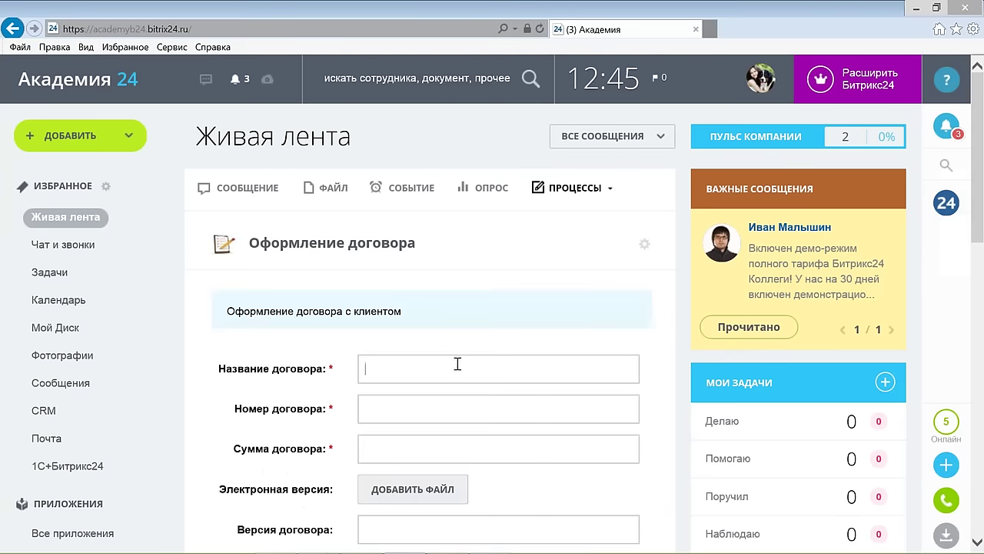
Step: Fill in the contract's name «Договор с ООО "Меркурий"», number 333/2 and sum 30000
text(Д)
scroll(465, 306, down, 1)
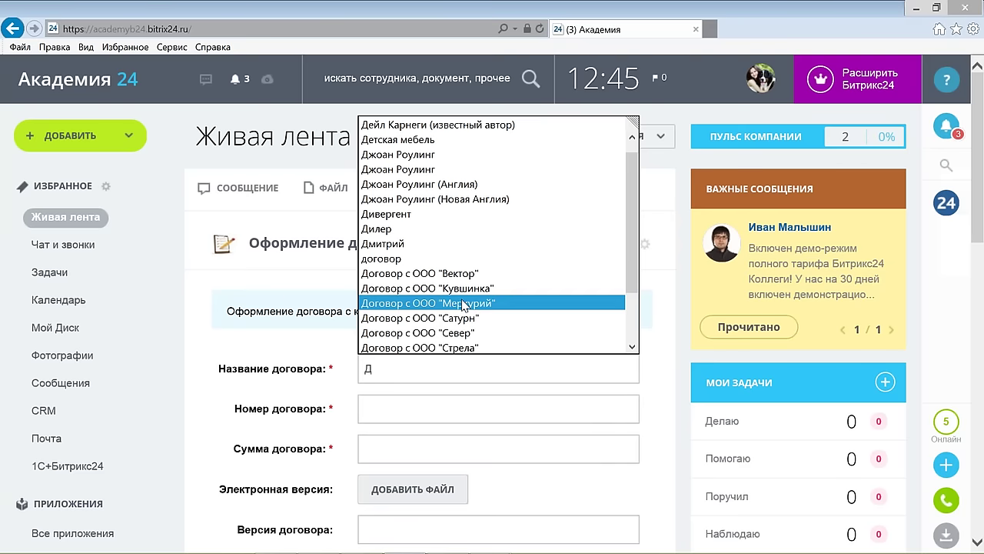
click(464, 303)
click(389, 402)
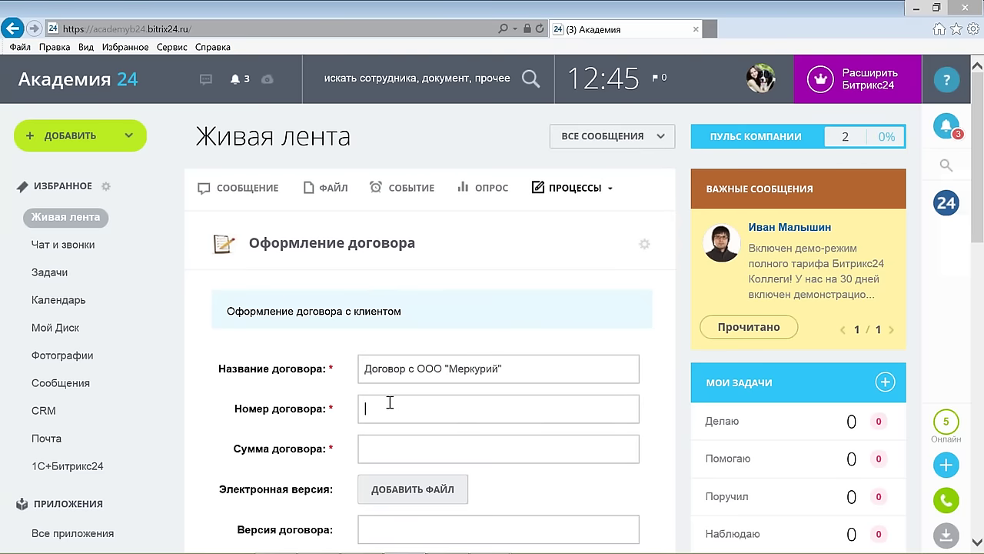
text(333/2)
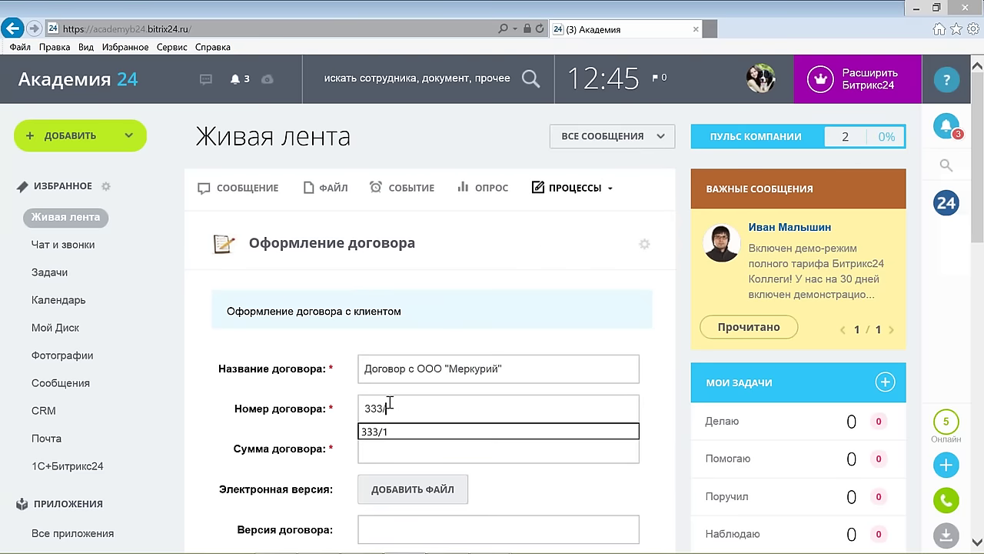
click(381, 449)
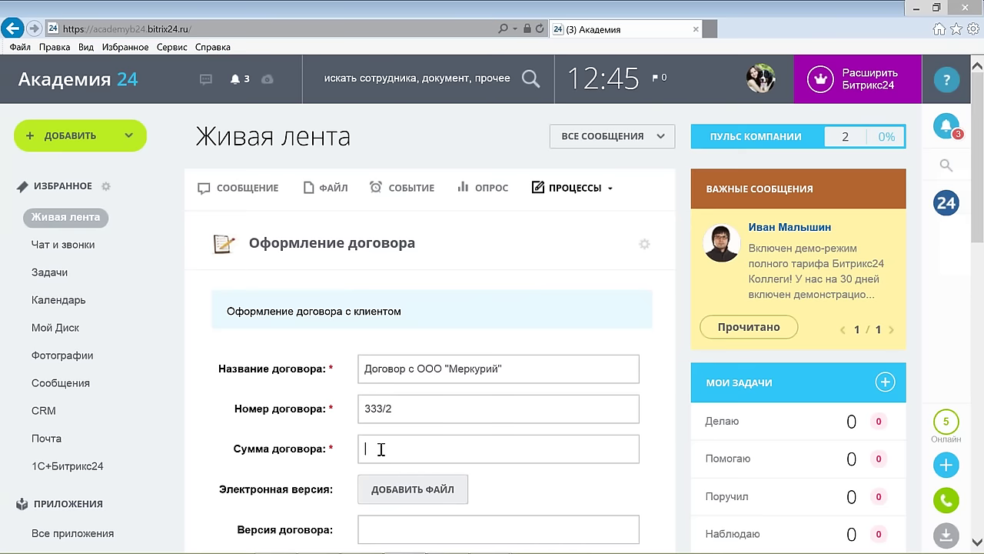
text(30000)
Step: Attach the file Договор.docx as the electronic version of the contract
scroll(402, 449, down, 1)
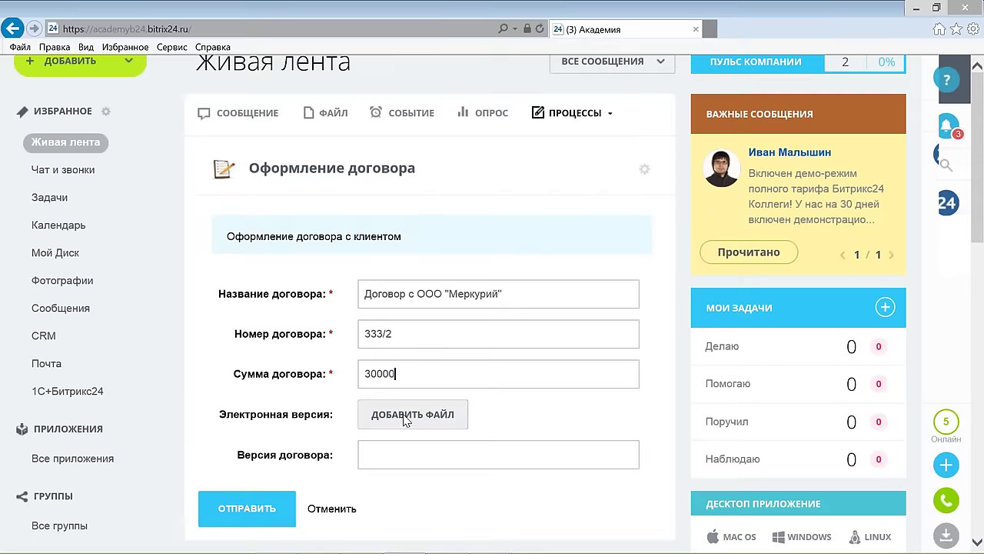
click(411, 415)
click(308, 141)
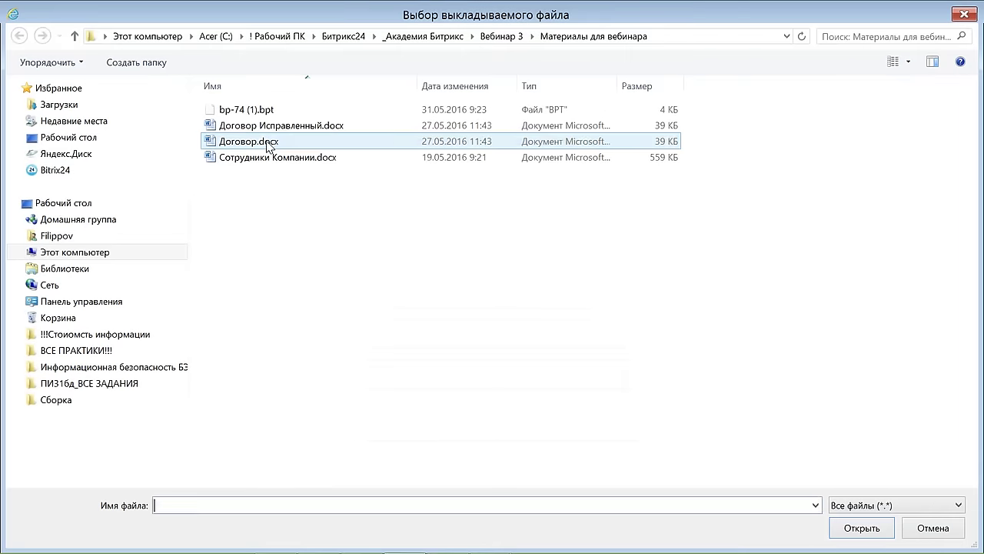
click(874, 529)
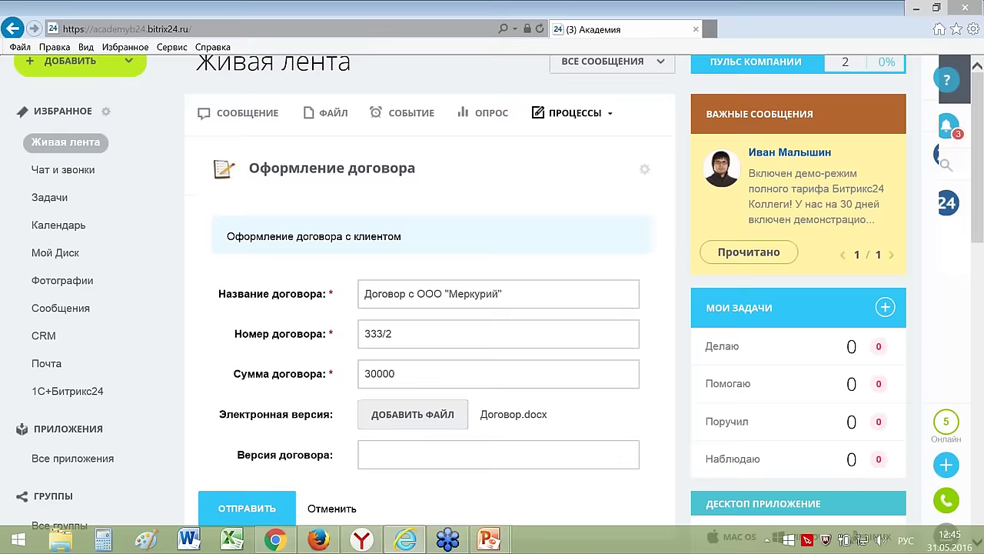
Step: Set the contract version to «версия 1» and submit the form to start the process
click(443, 451)
text(вер)
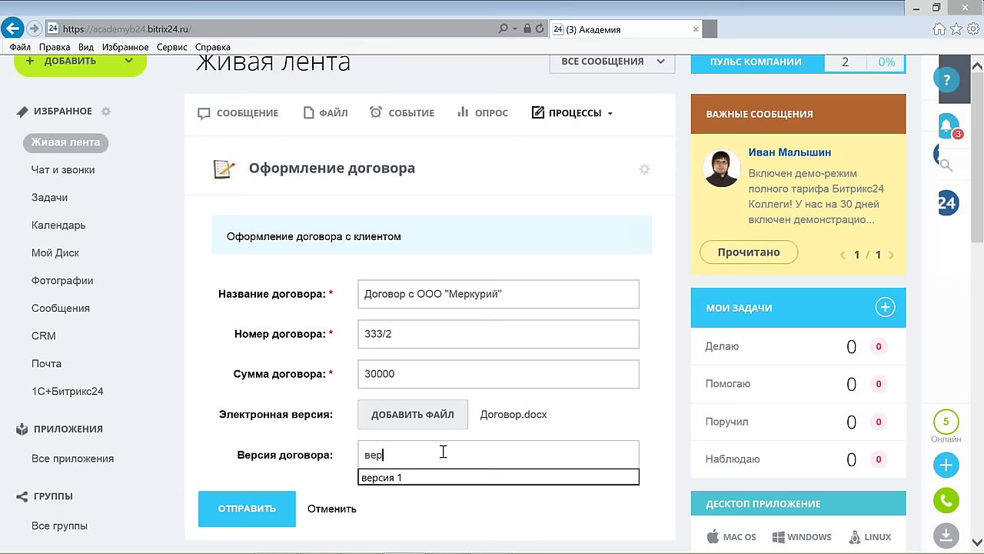
click(408, 477)
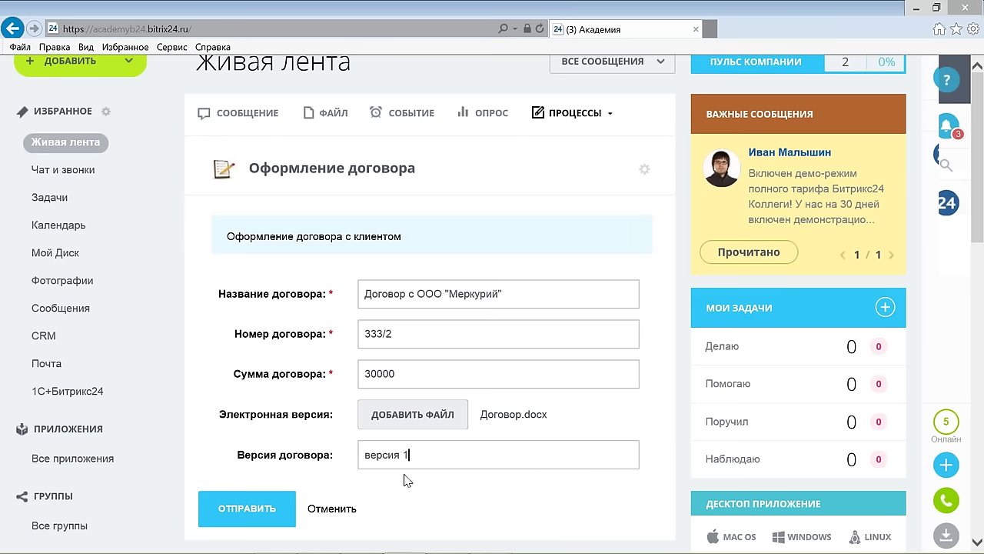
click(245, 509)
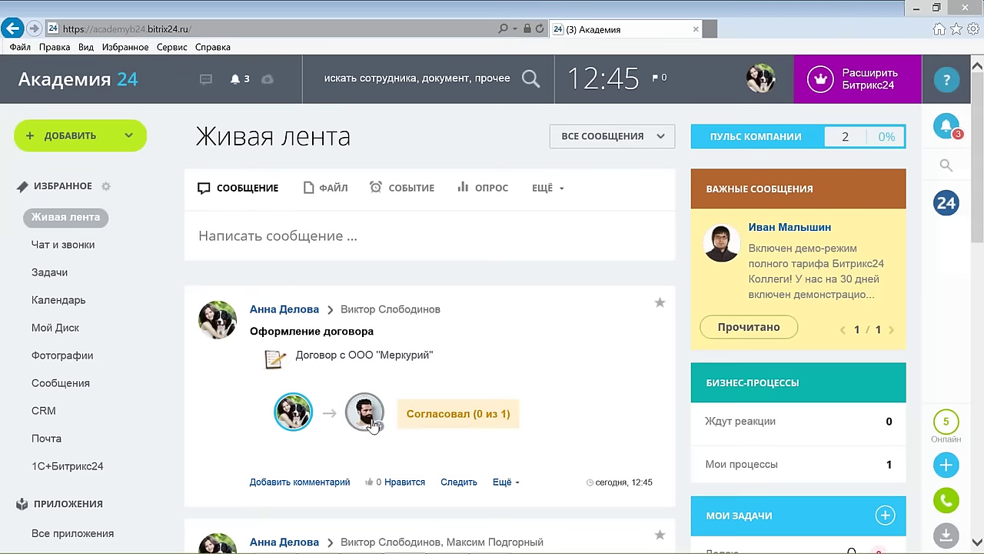
Step: Switch to the approver's session in Yandex Browser and load the new post at the start of the live feed
mouse_move(365, 422)
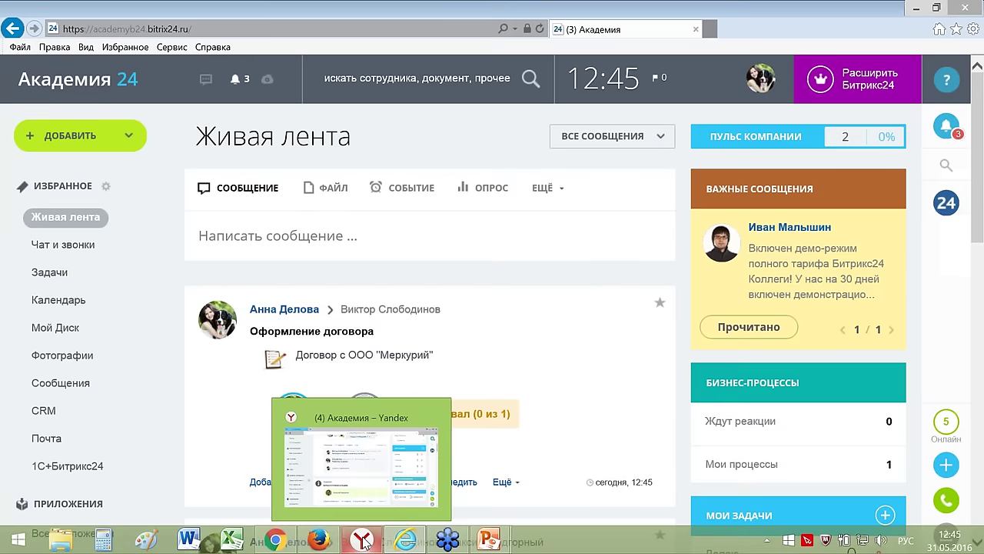
click(367, 542)
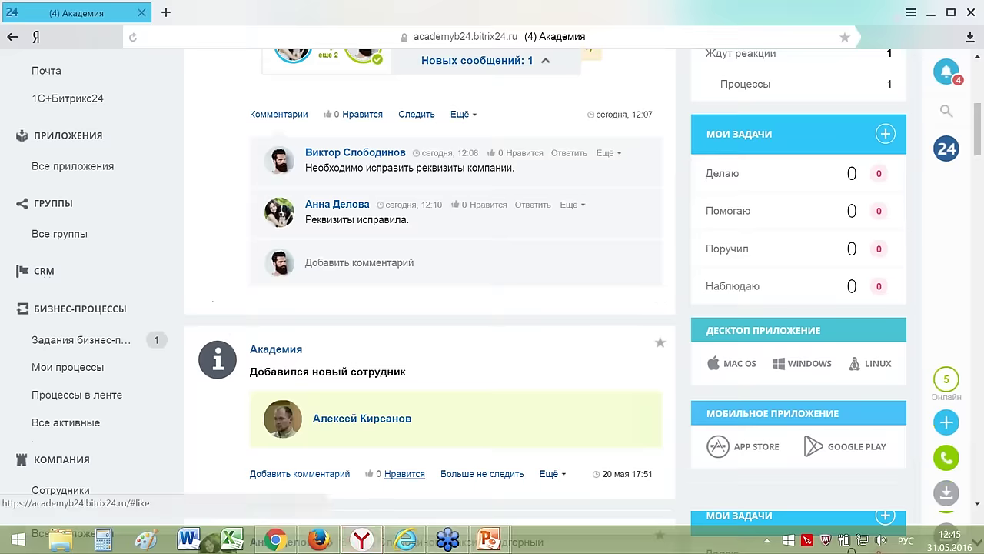
scroll(405, 474, up, 5)
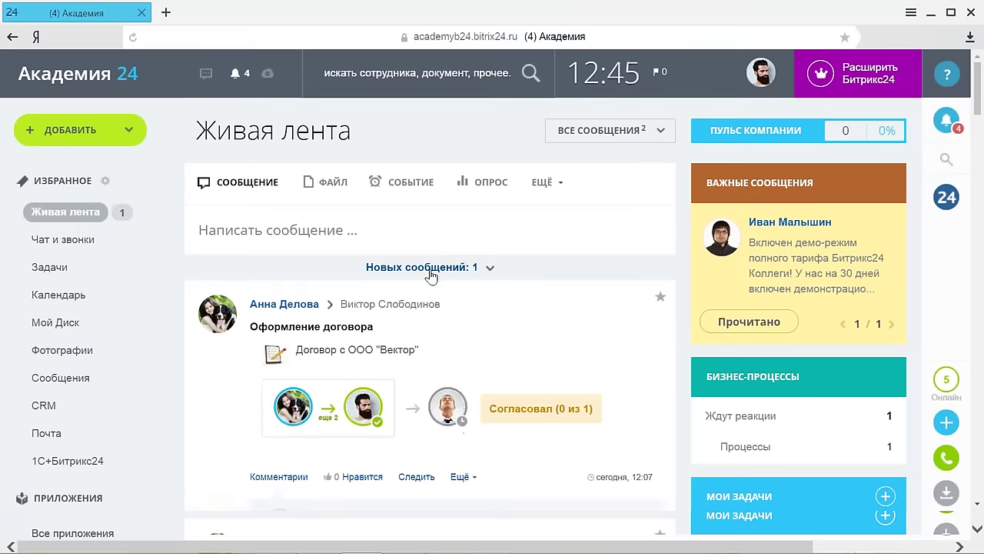
click(429, 269)
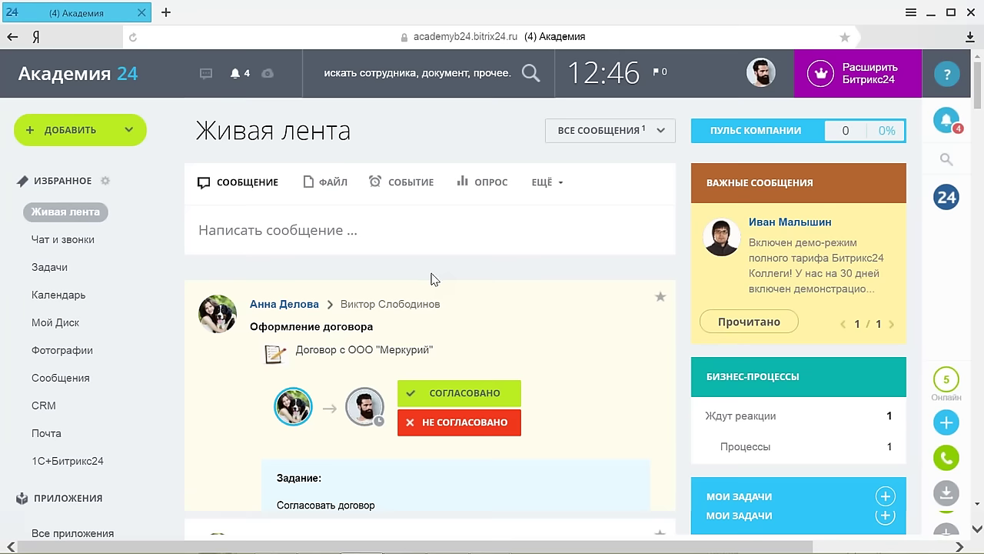
Step: Open the «Структура компании» page to examine the departments and their heads
mouse_move(370, 411)
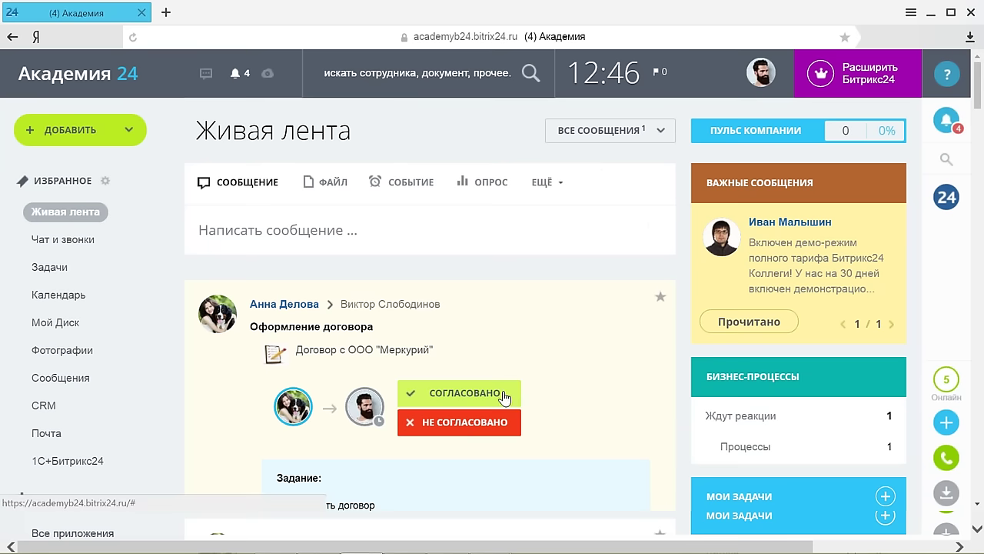
scroll(494, 407, down, 10)
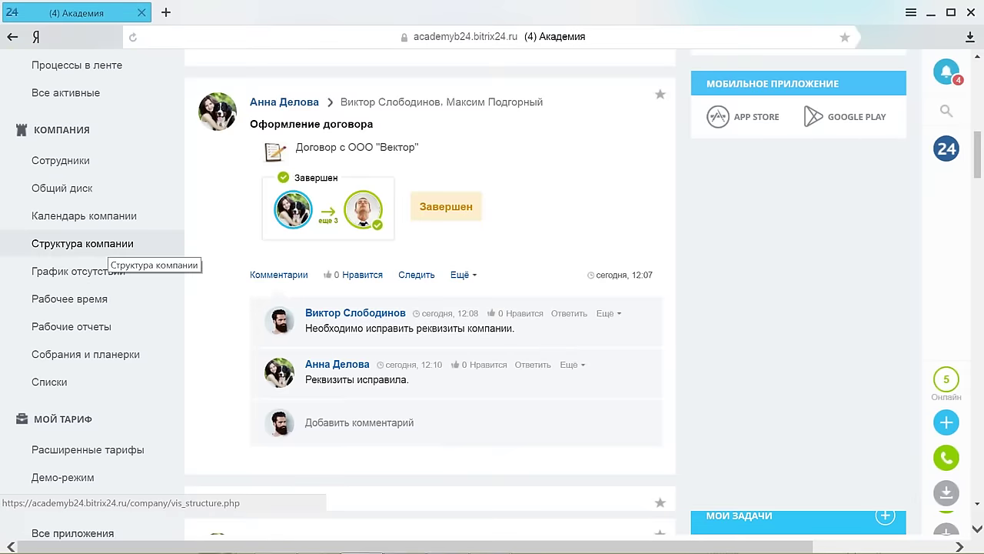
click(110, 245)
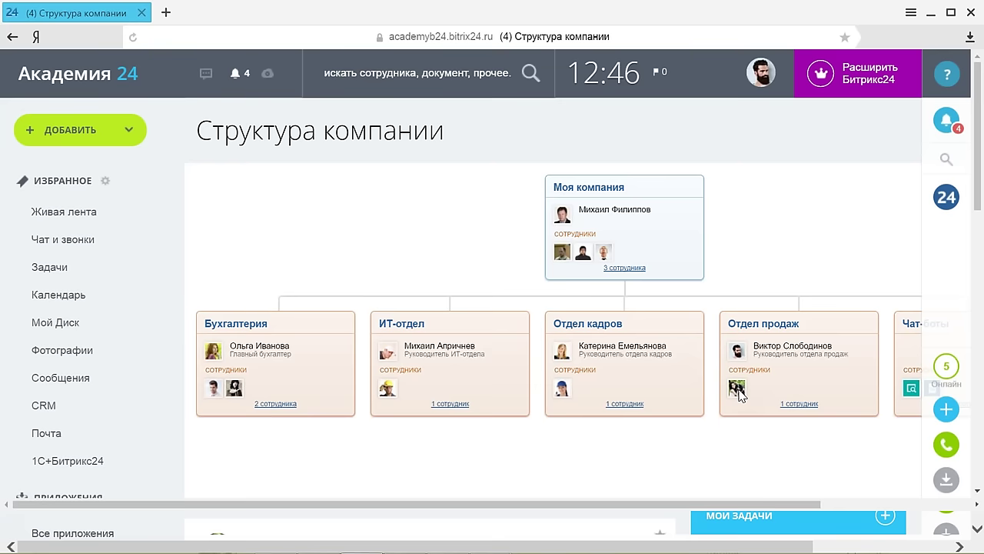
Step: Examine the departments' employees and their supervisors in the company structure chart
mouse_move(740, 392)
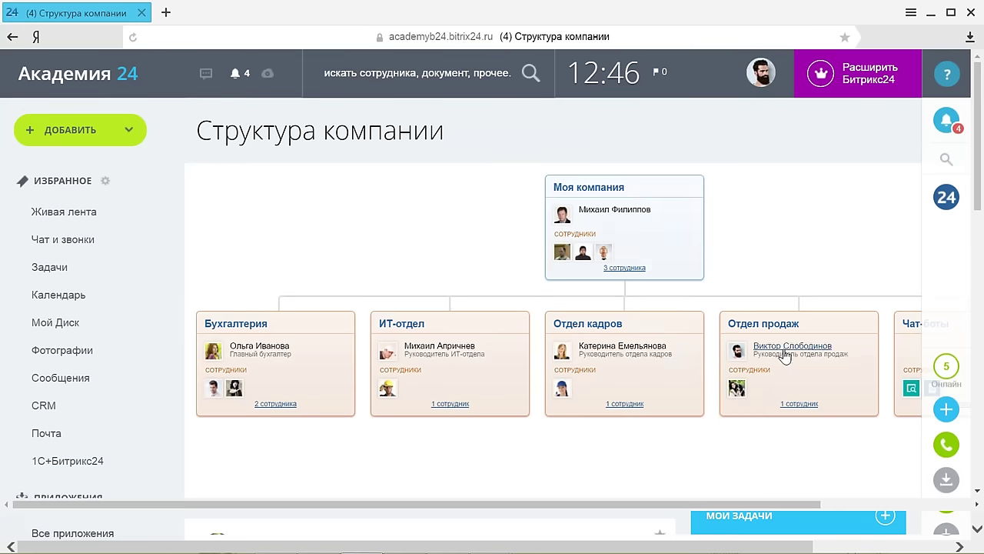
mouse_move(790, 353)
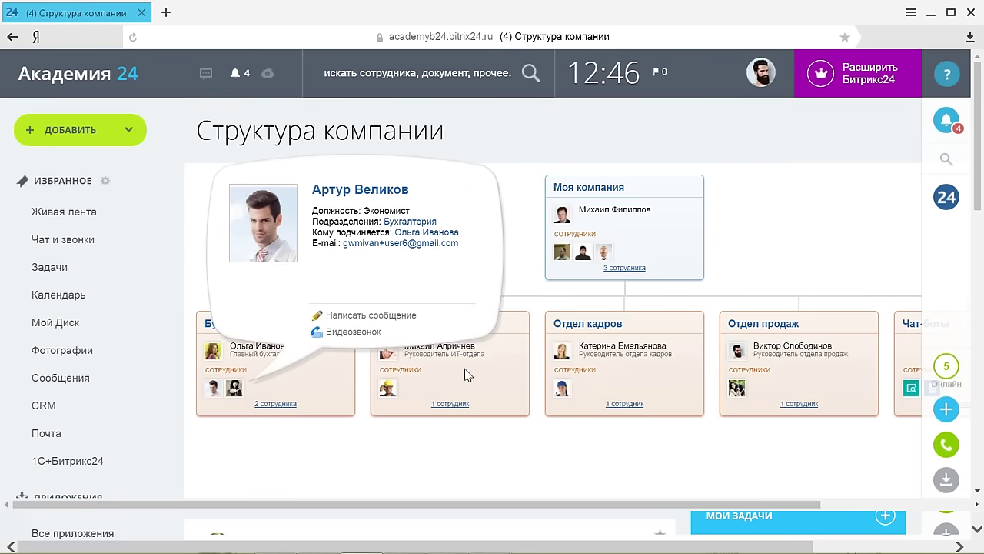
mouse_move(607, 258)
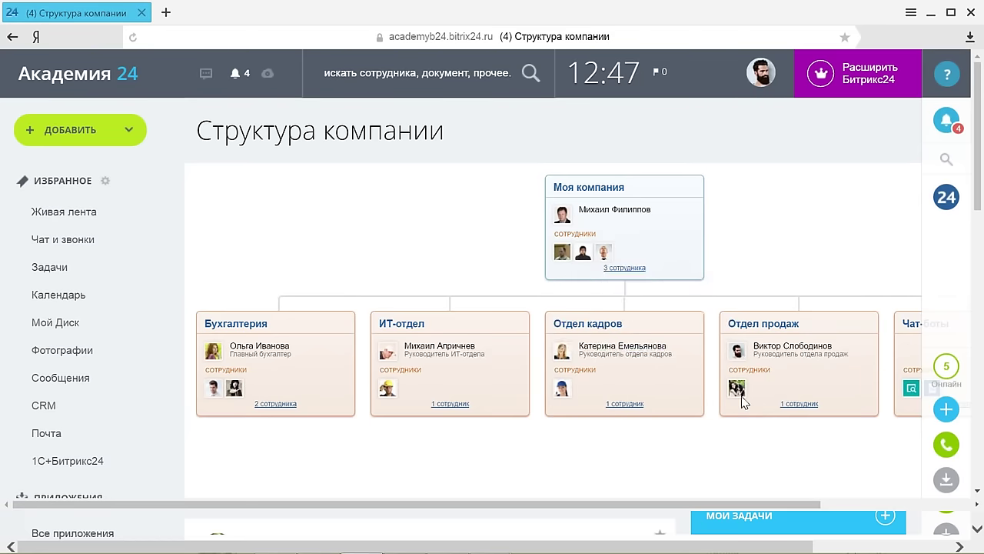
mouse_move(742, 402)
mouse_move(778, 348)
mouse_move(636, 223)
scroll(522, 443, down, 1)
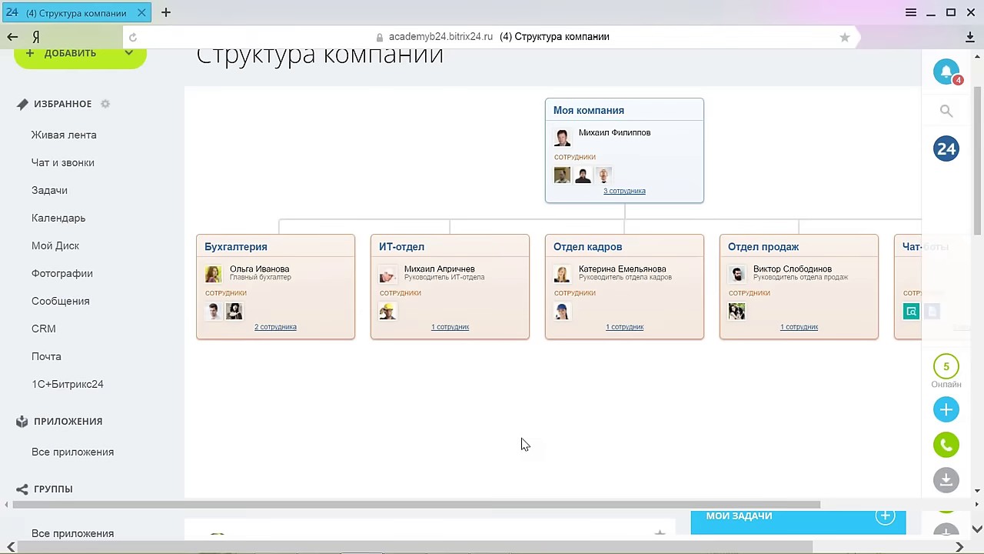
Step: Return to the live feed, approve the «Договор с ООО "Меркурий"» contract as department head and check the next-stage participants
scroll(522, 444, up, 1)
click(66, 211)
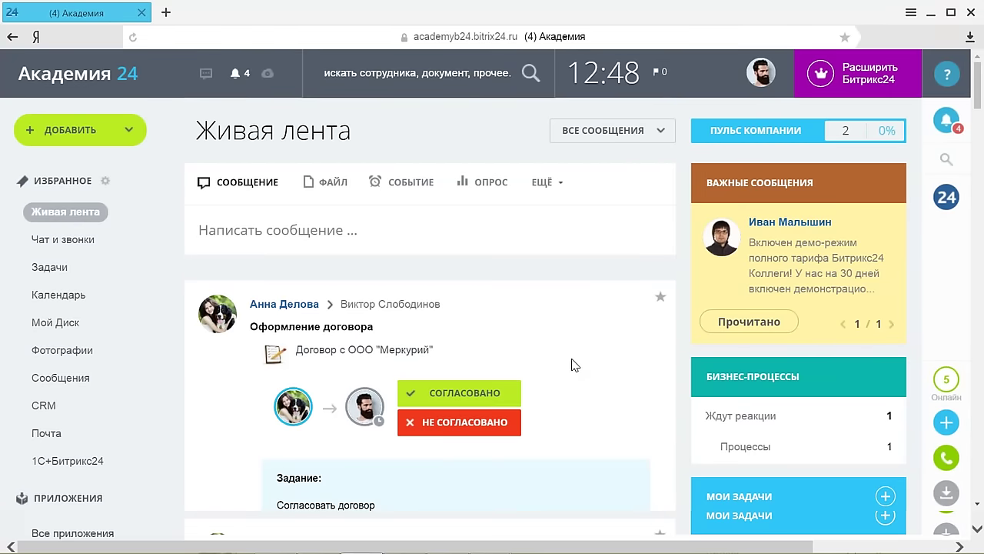
scroll(572, 365, down, 1)
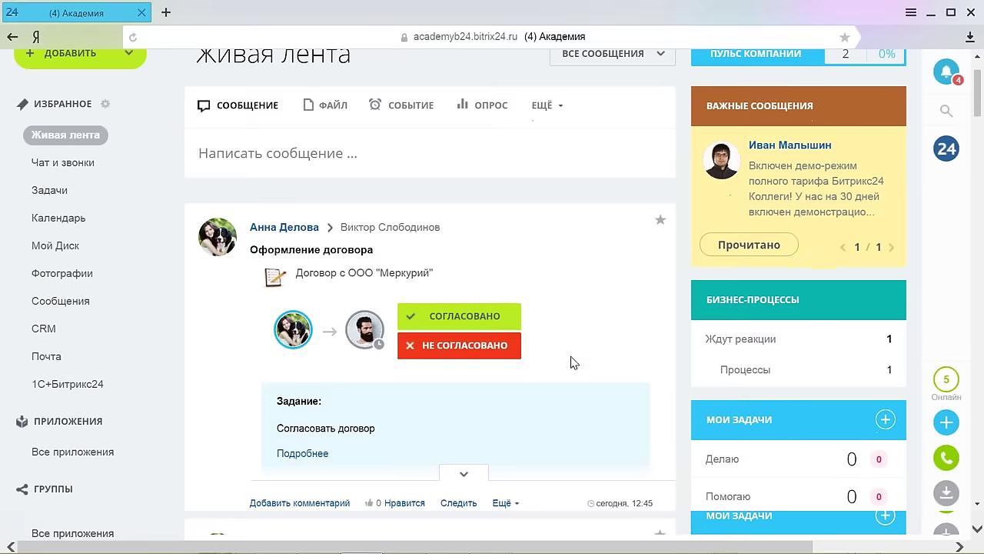
click(455, 321)
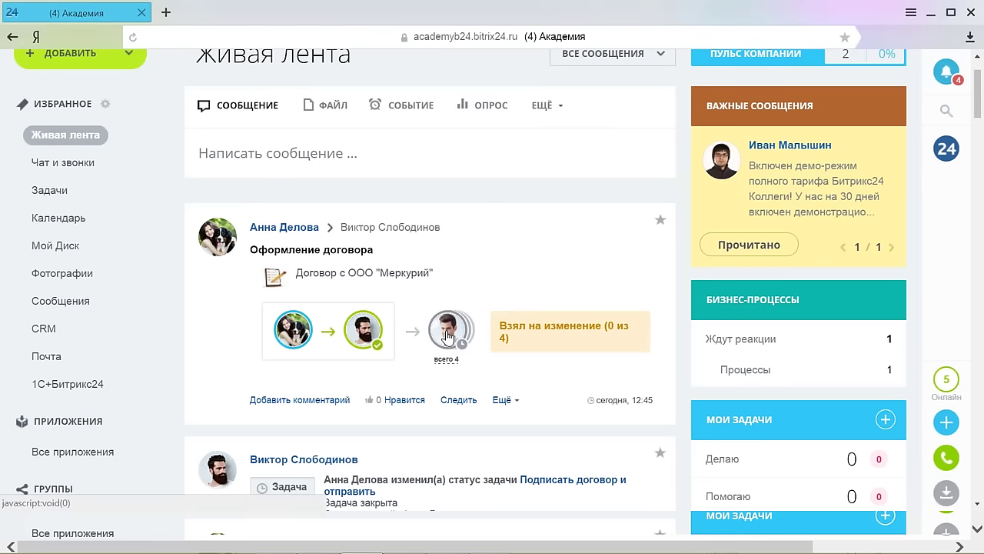
mouse_move(448, 336)
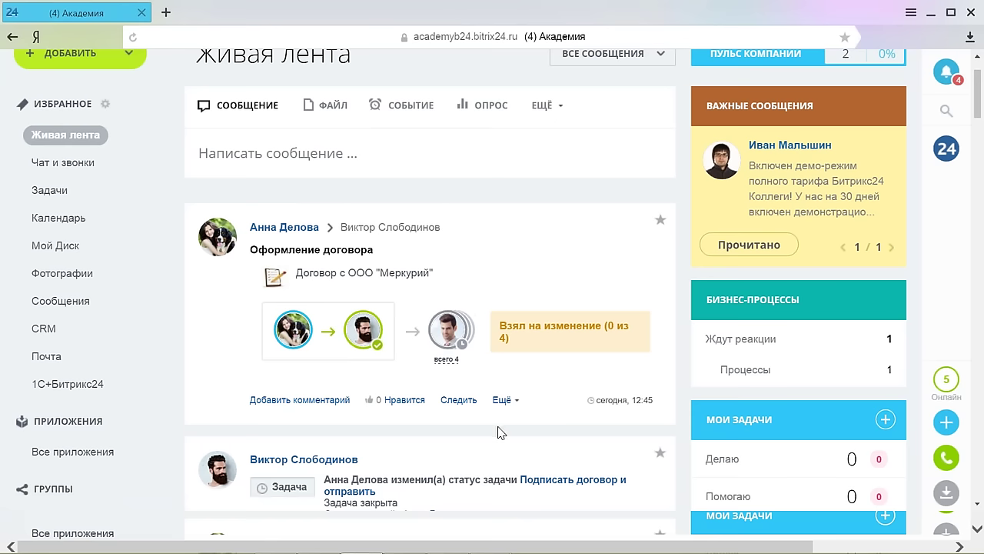
click(447, 360)
scroll(500, 281, down, 1)
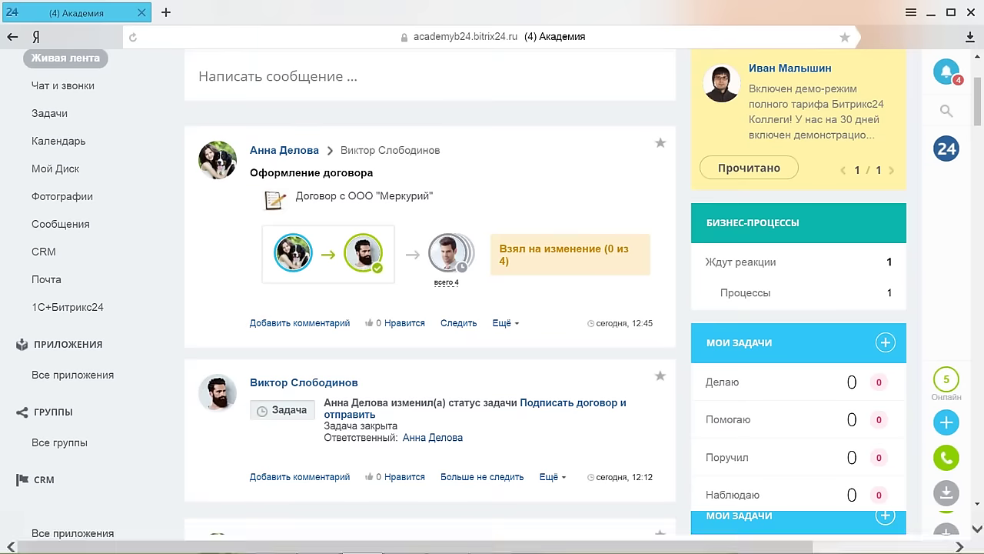
Step: Switch to the chief accountant's session in Firefox and take the «Договор с ООО "Меркурий"» contract for changes in the live feed
mouse_move(371, 536)
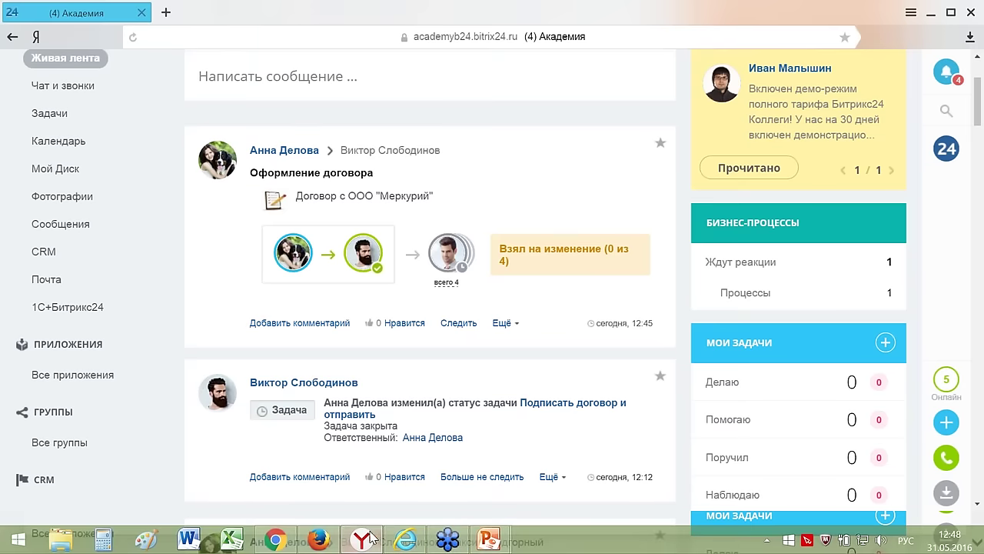
click(320, 540)
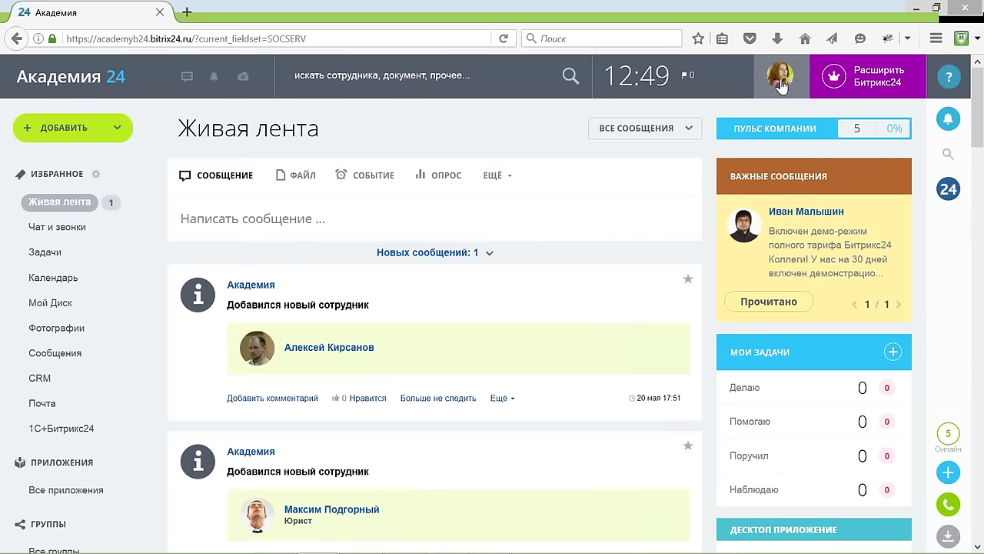
click(62, 207)
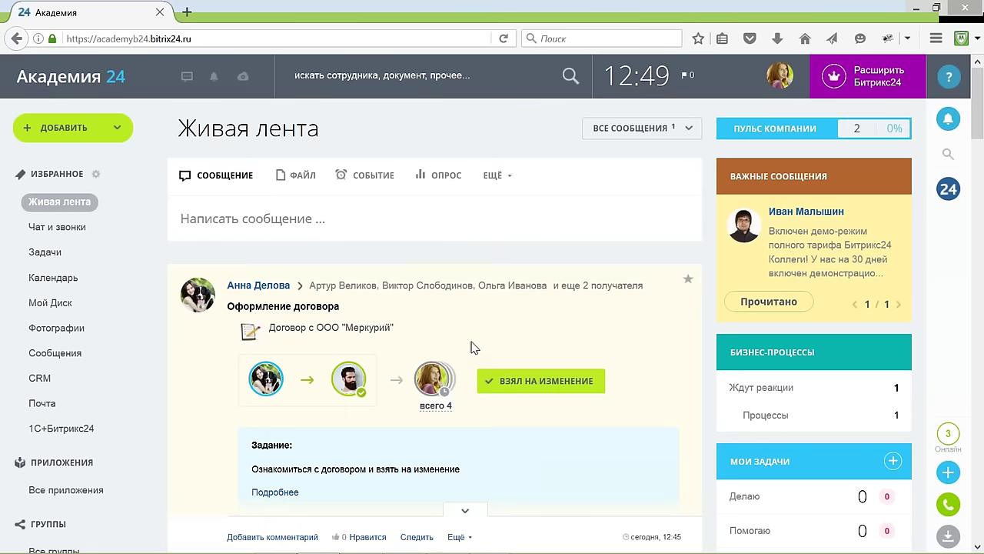
scroll(492, 348, down, 2)
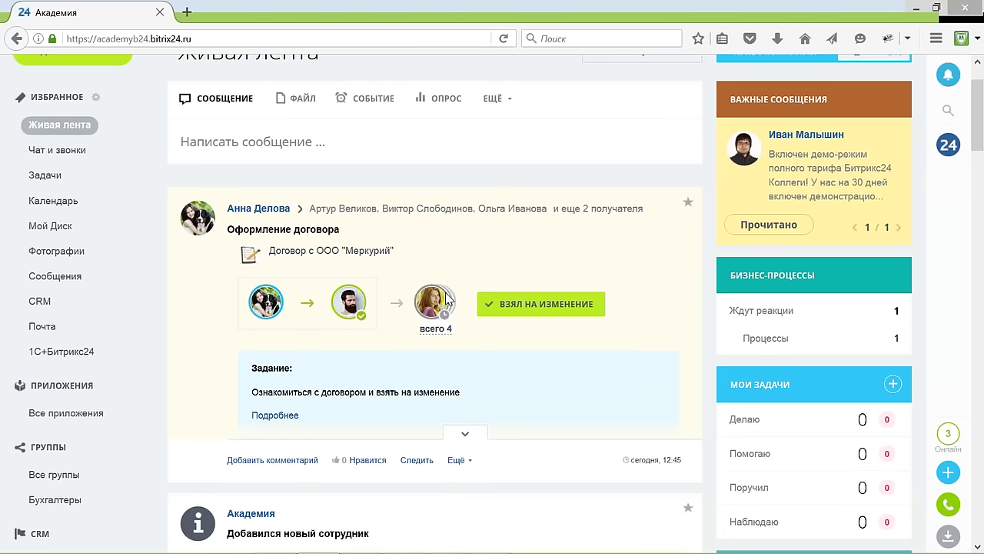
mouse_move(446, 300)
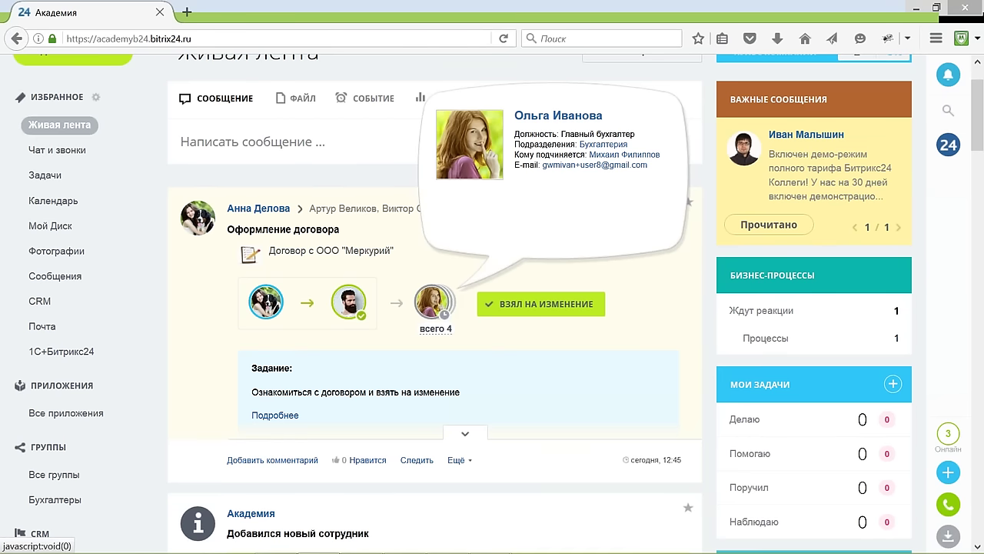
click(523, 309)
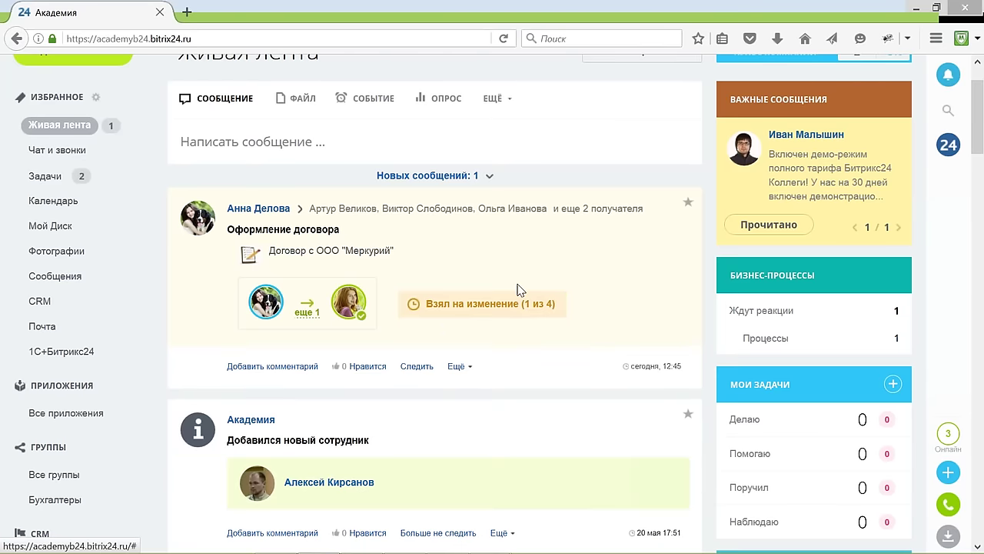
Step: Load the new feed post, then open the task «Внести доп. условия в договор» from the task list and complete it
click(438, 177)
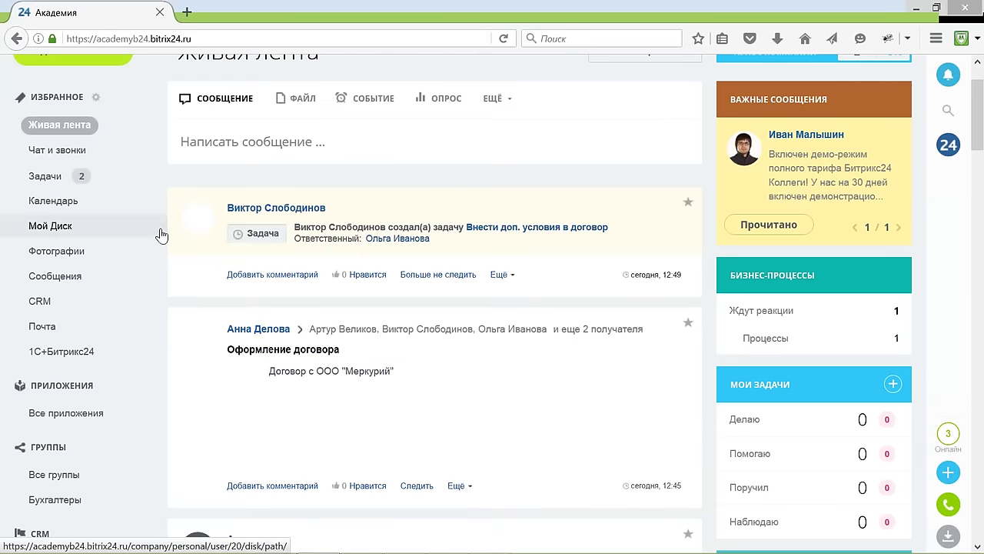
click(44, 176)
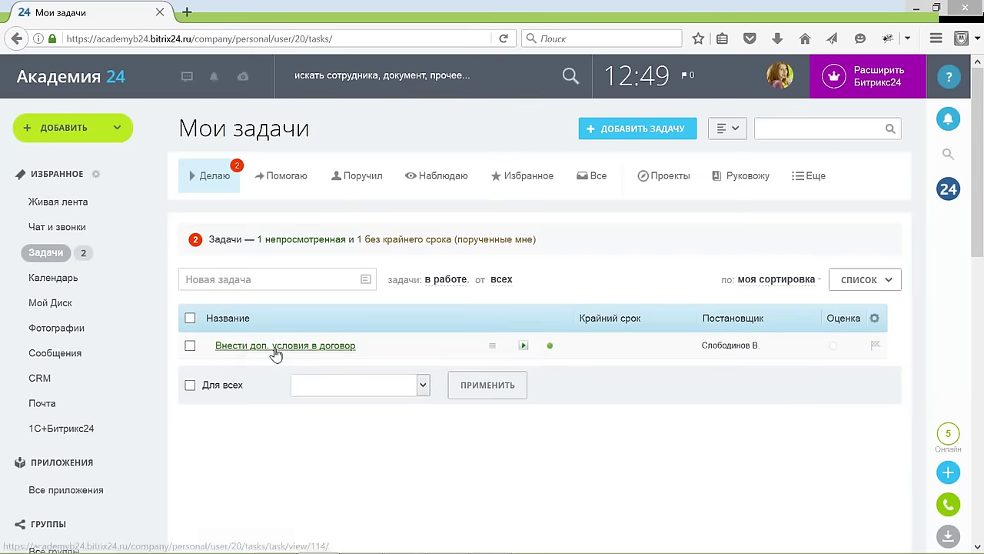
click(282, 348)
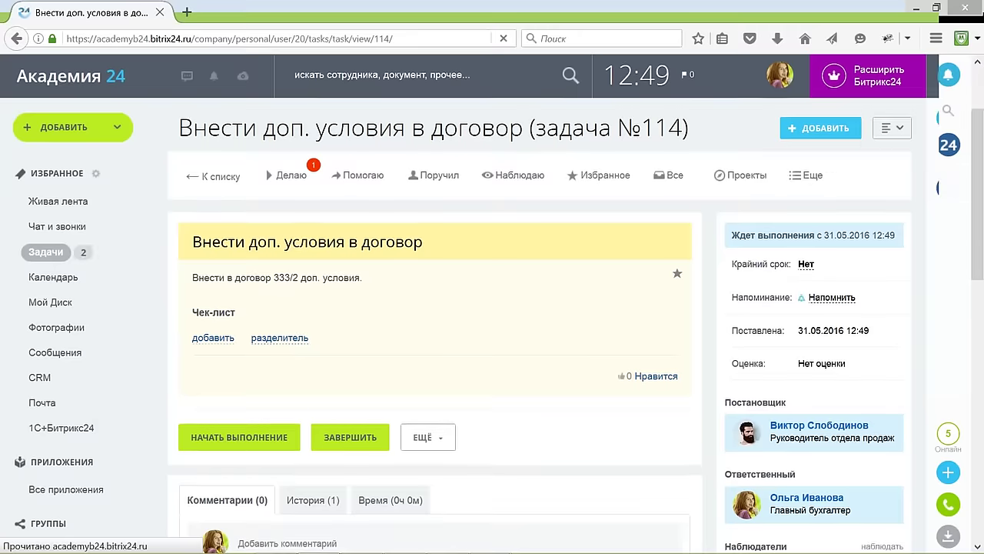
scroll(371, 119, down, 3)
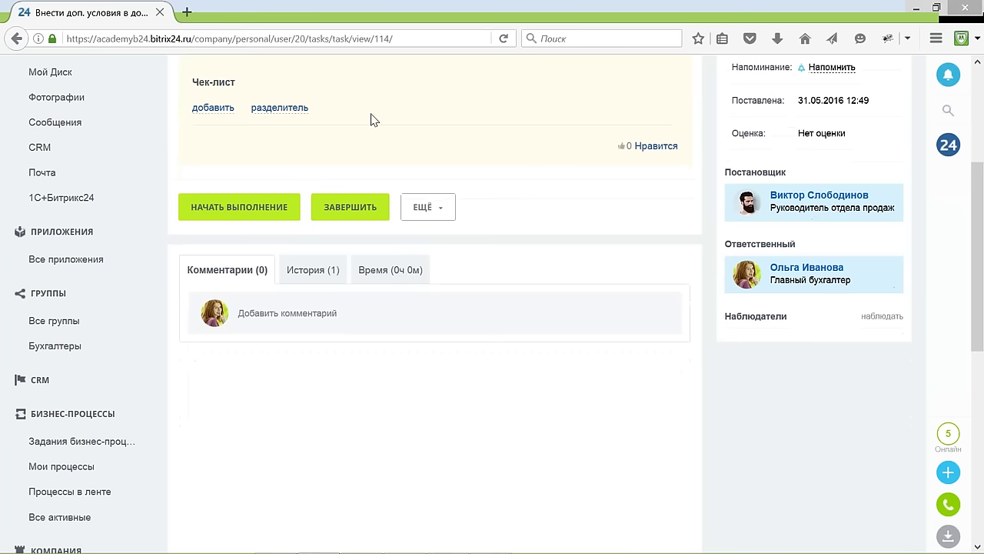
click(356, 209)
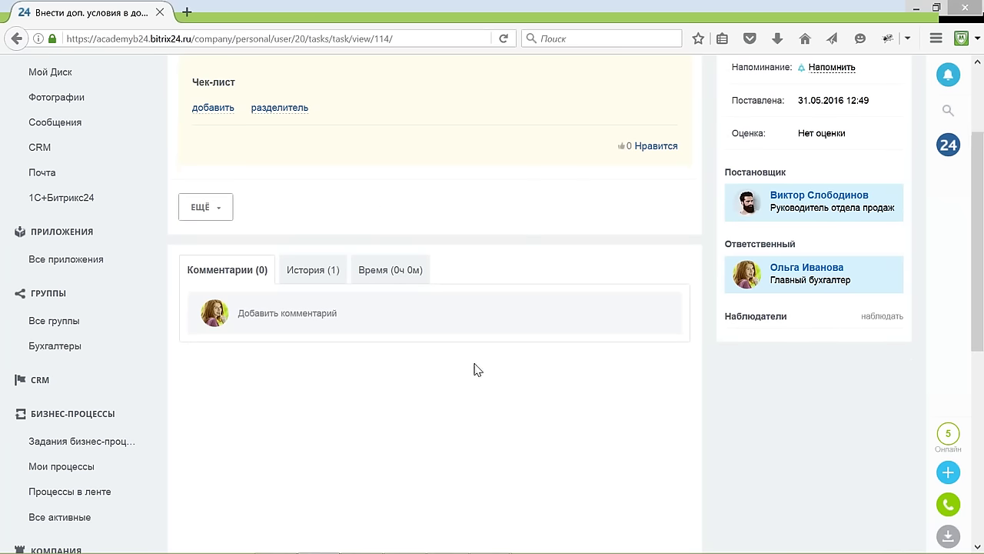
scroll(474, 369, up, 3)
Step: Switch to the contract submitter's session in Internet Explorer, reload the live feed and check who has to approve the contract next
mouse_move(400, 544)
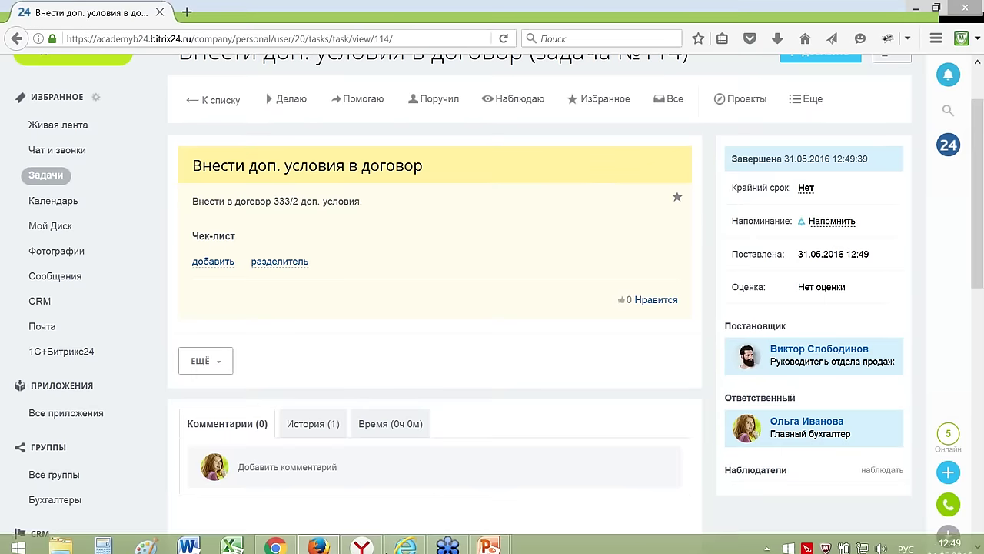
click(402, 541)
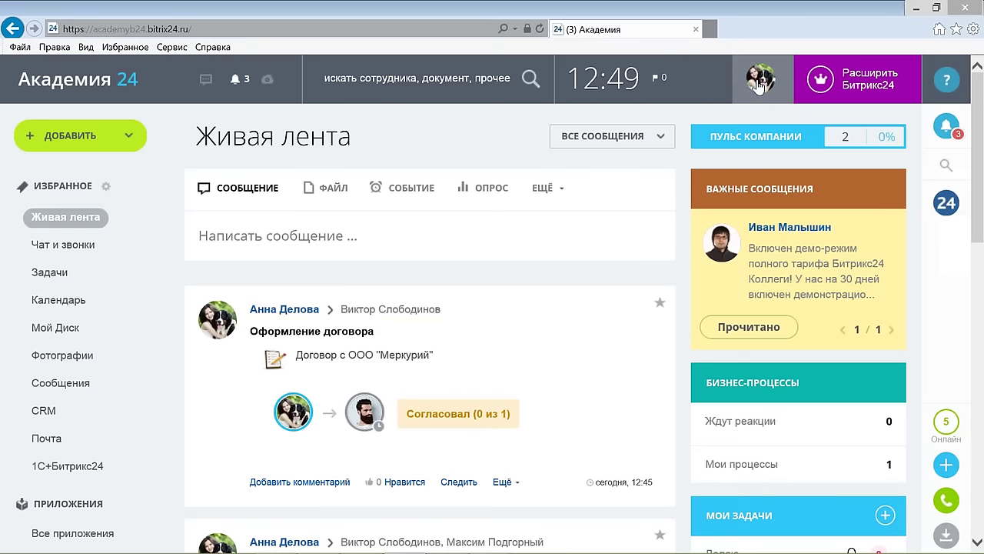
click(63, 219)
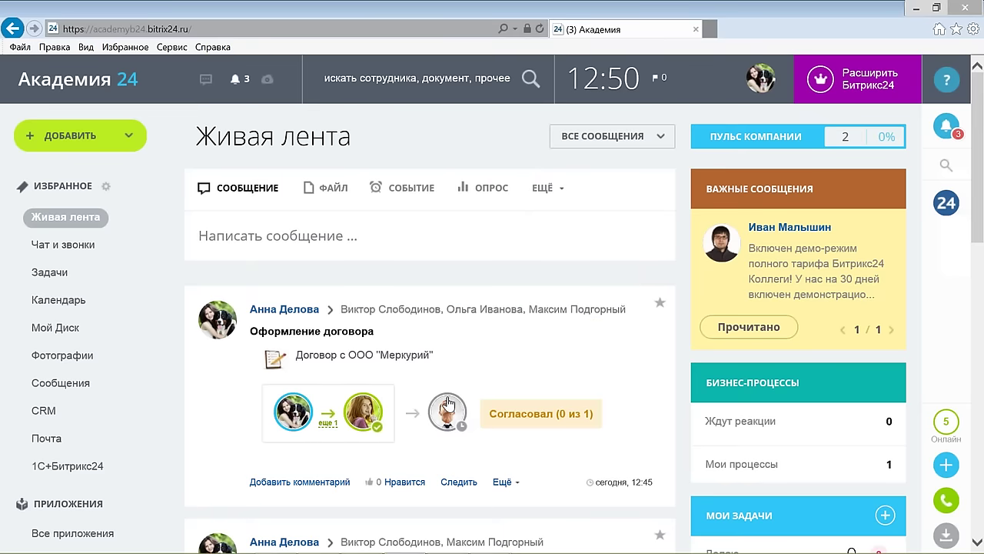
mouse_move(460, 415)
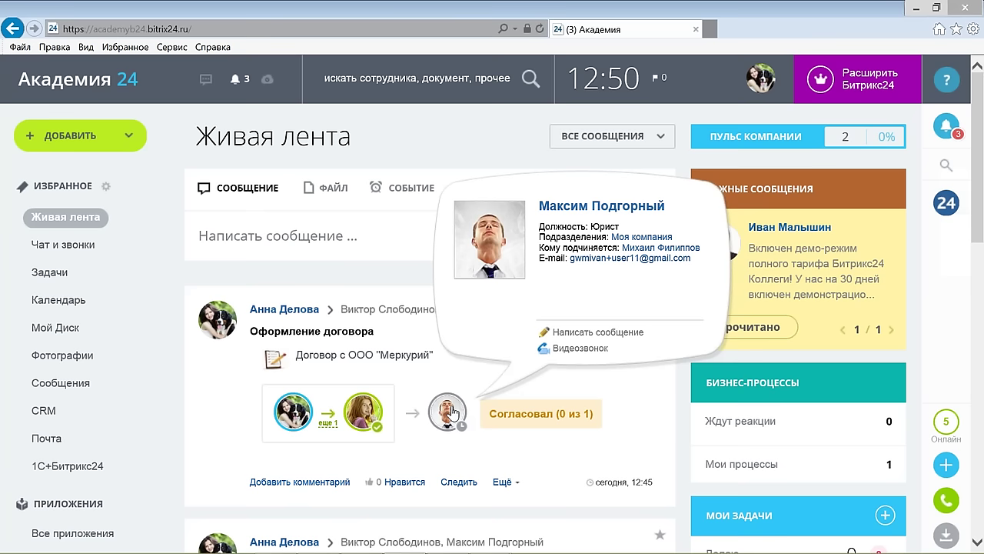
scroll(454, 413, down, 1)
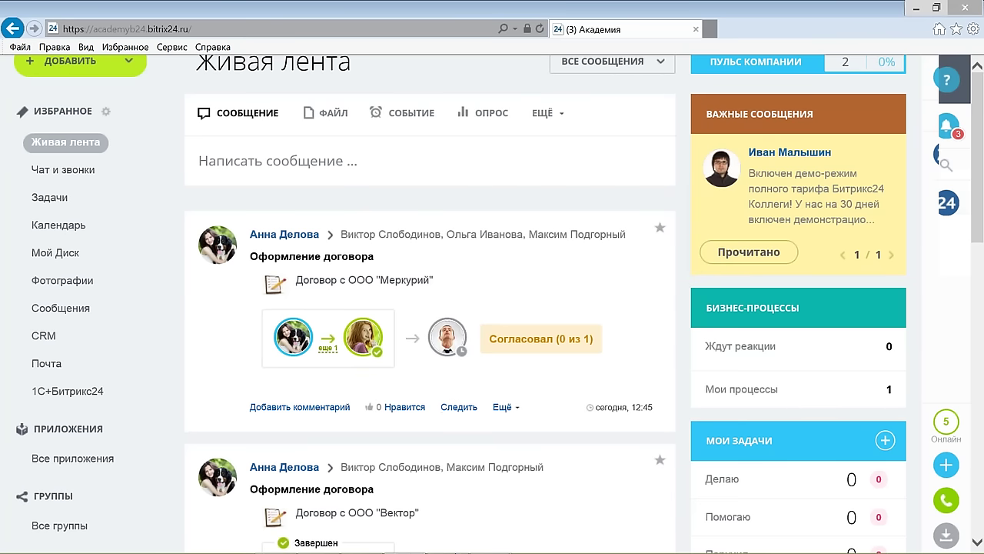
Step: Switch to the lawyer's session in Chrome, reload the live feed and approve the «Договор с ООО "Меркурий"» contract
mouse_move(405, 544)
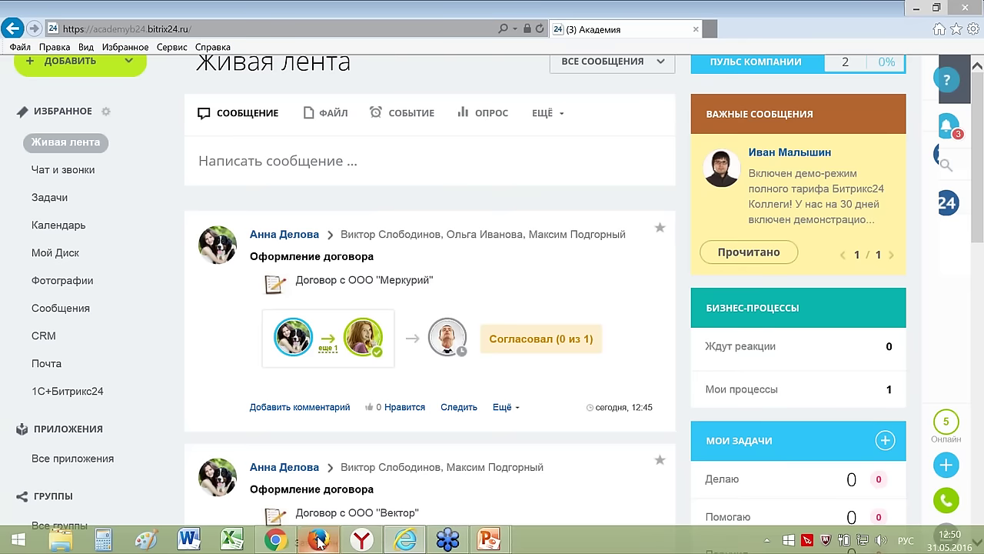
mouse_move(320, 542)
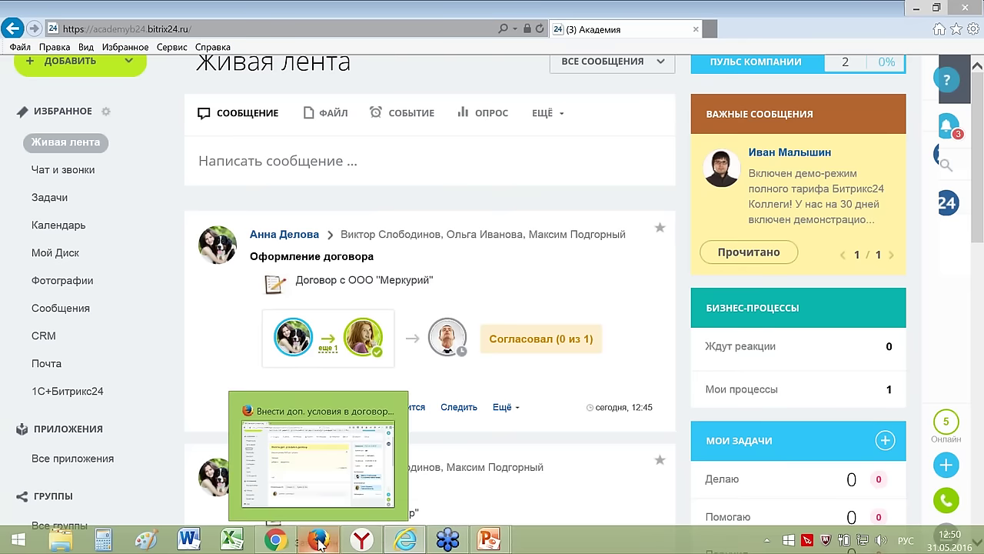
click(279, 542)
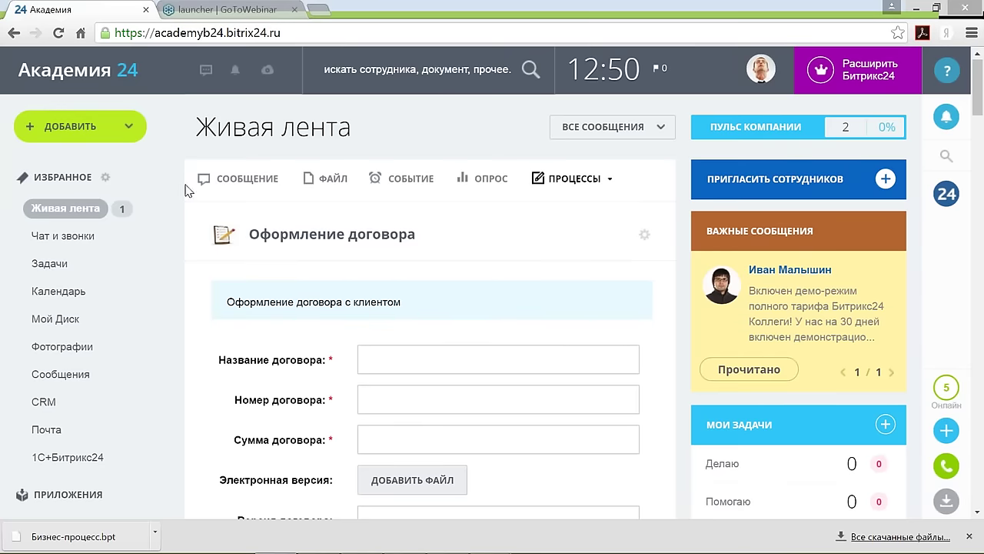
click(66, 213)
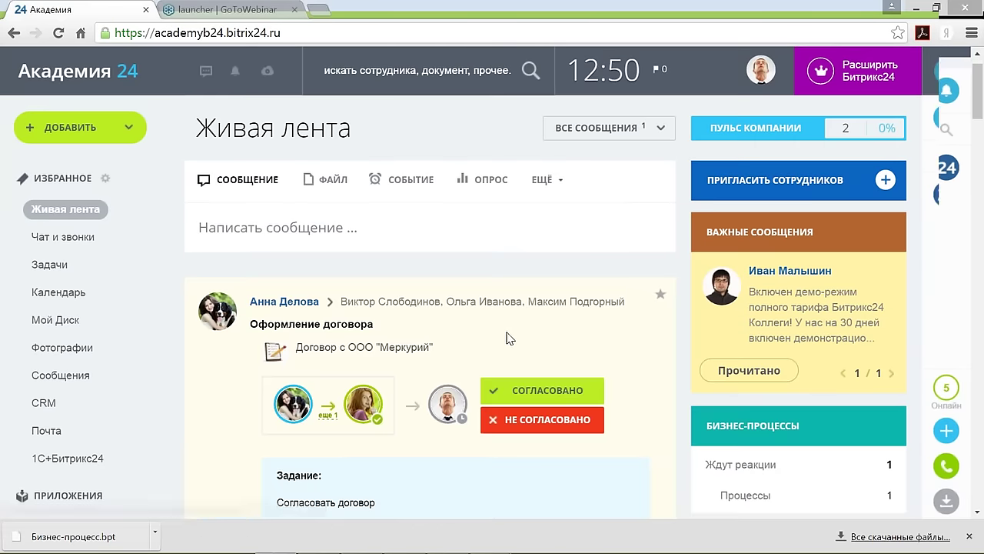
scroll(508, 339, down, 1)
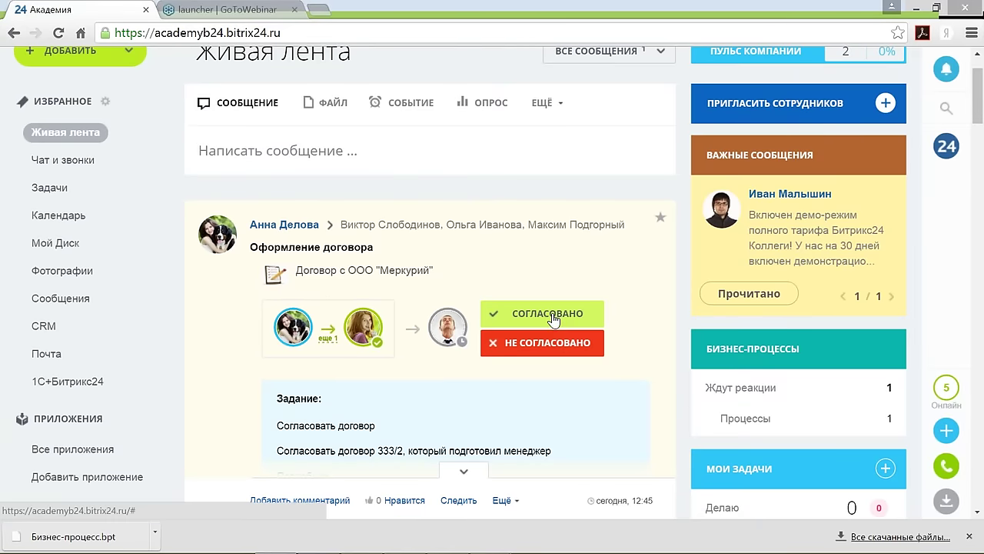
click(552, 315)
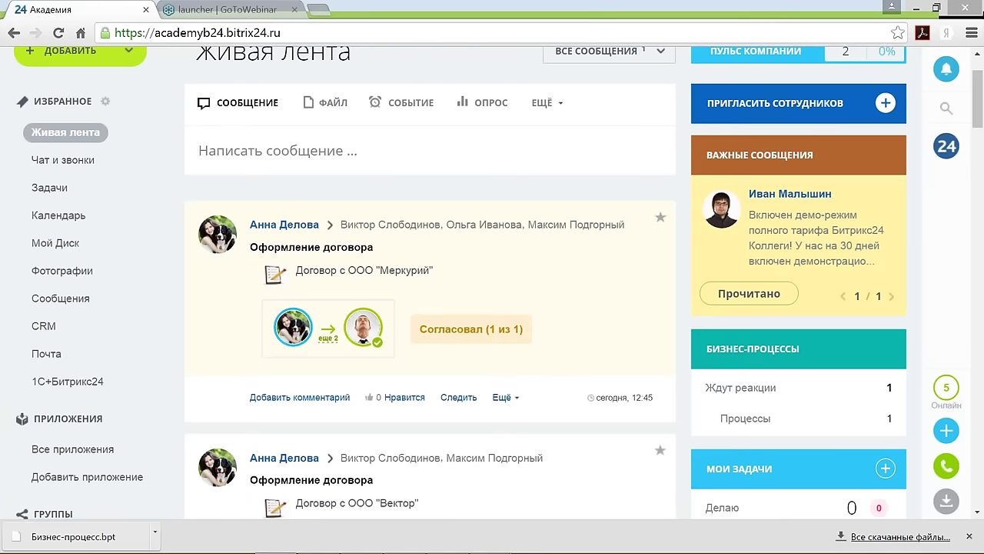
scroll(431, 308, down, 1)
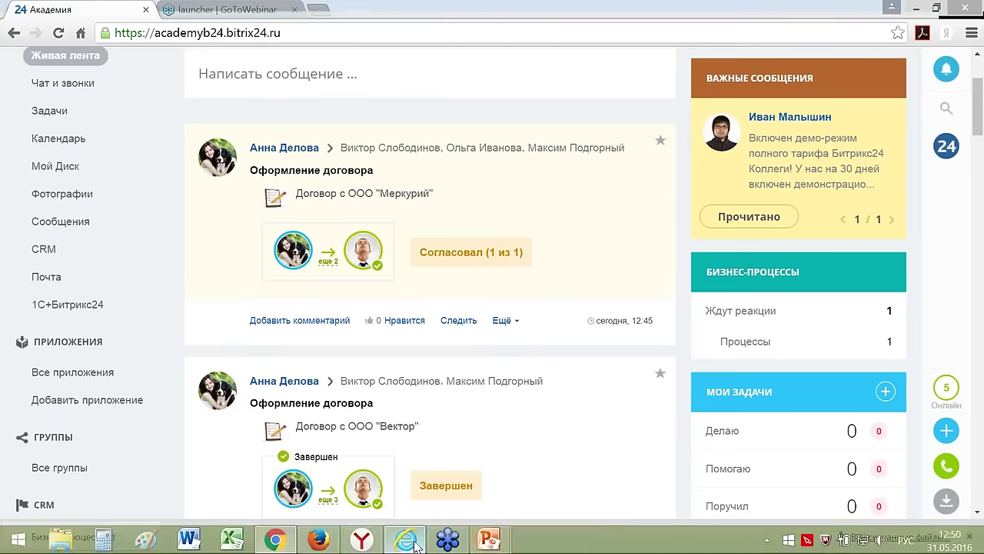
Step: Switch to the contract submitter's session in Internet Explorer and check the new notifications
click(405, 540)
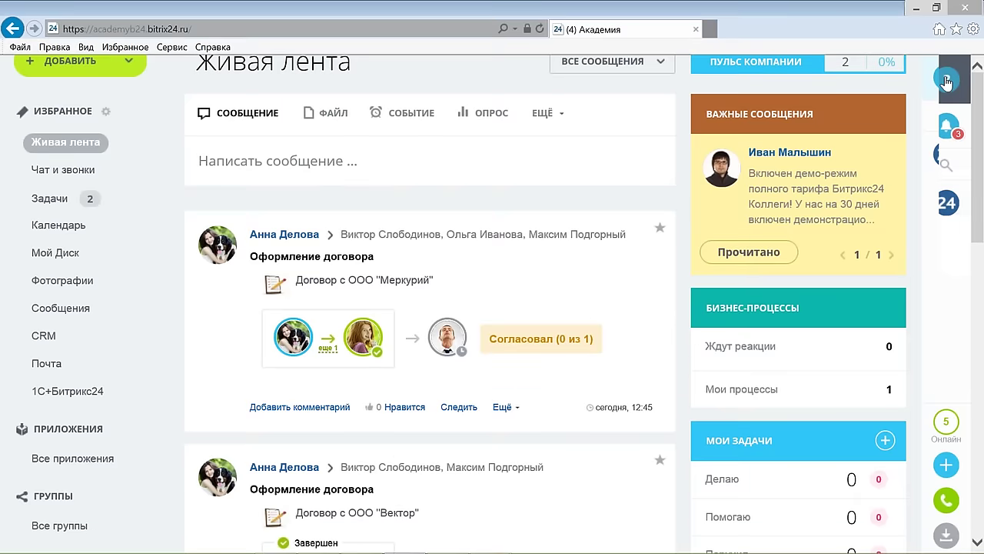
click(946, 125)
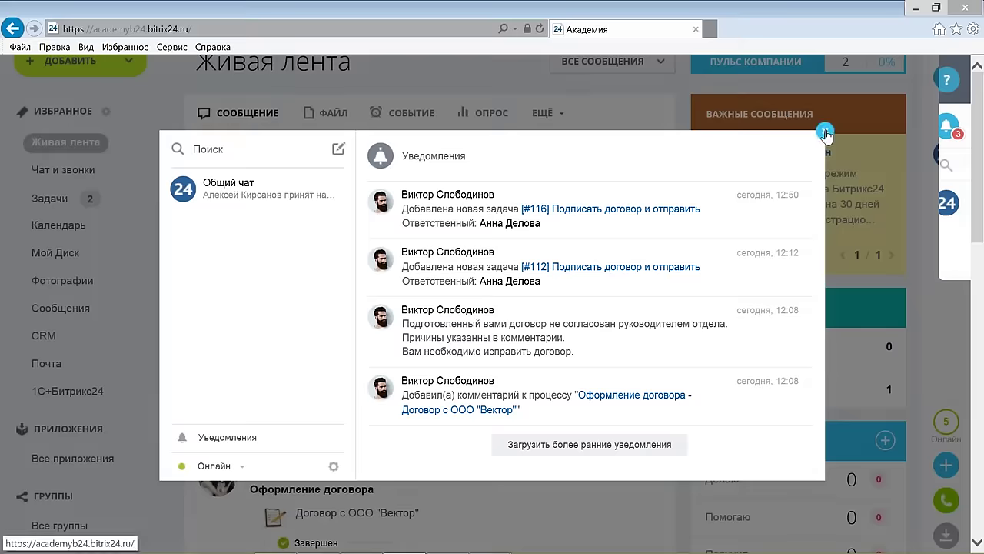
click(826, 135)
Step: Open the task «Подписать договор и отправить» from the task list and complete it
click(50, 204)
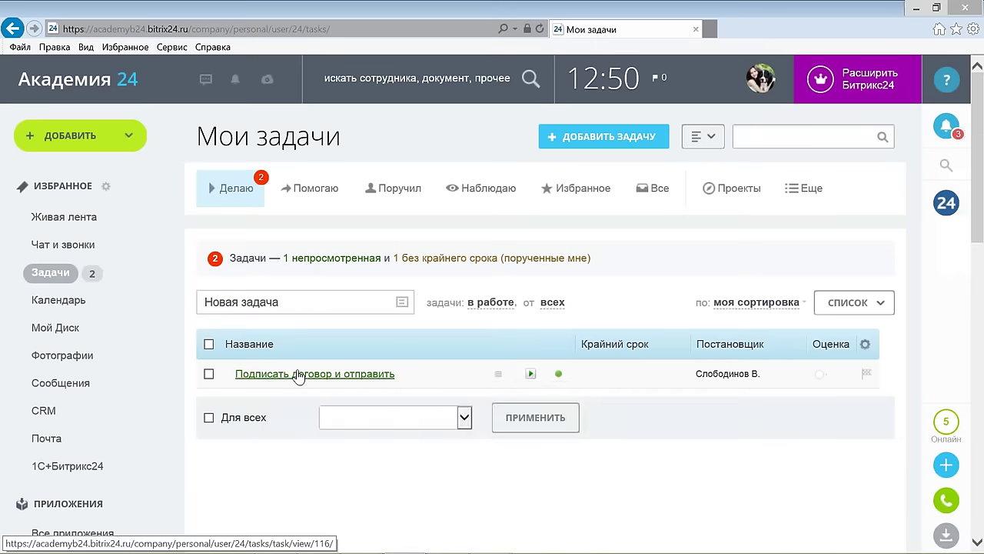
click(297, 377)
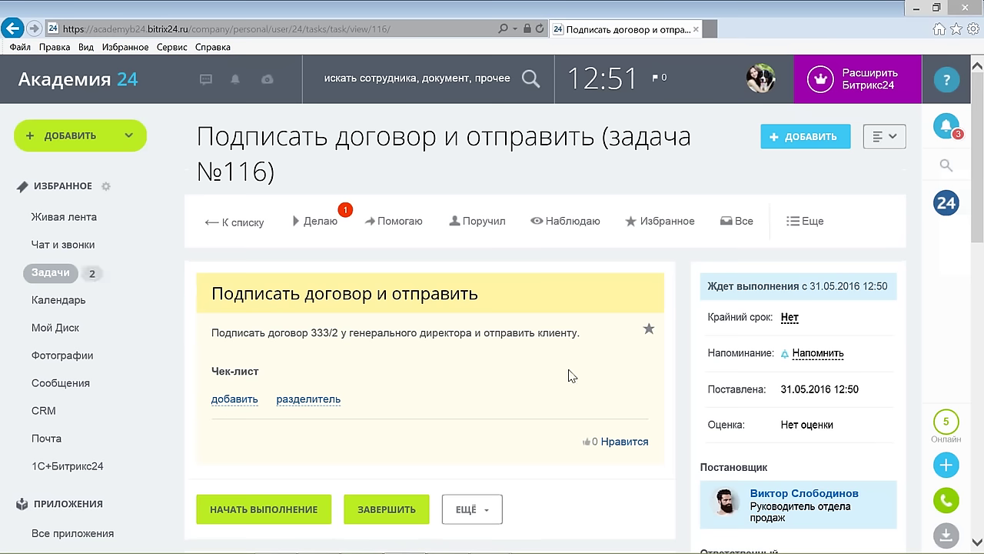
scroll(569, 375, down, 1)
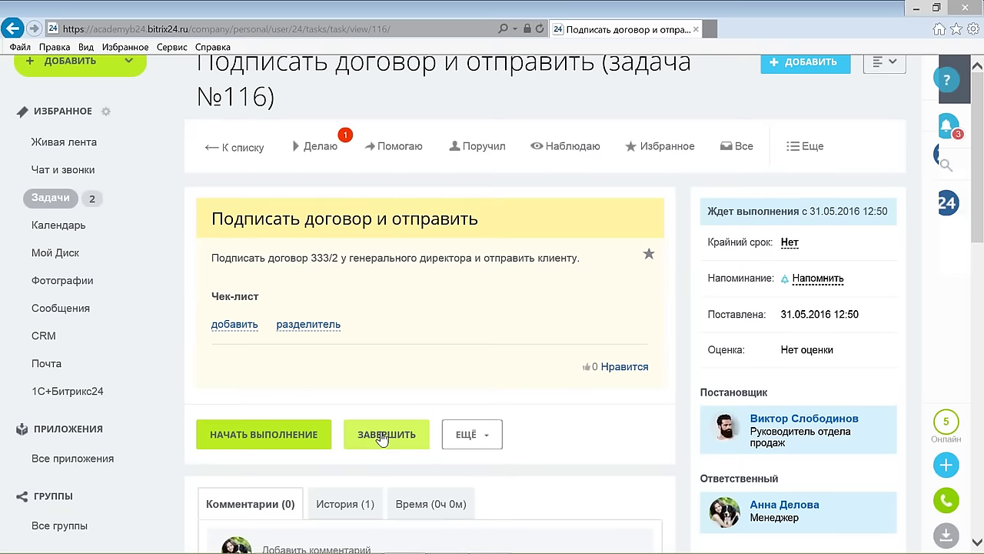
click(383, 435)
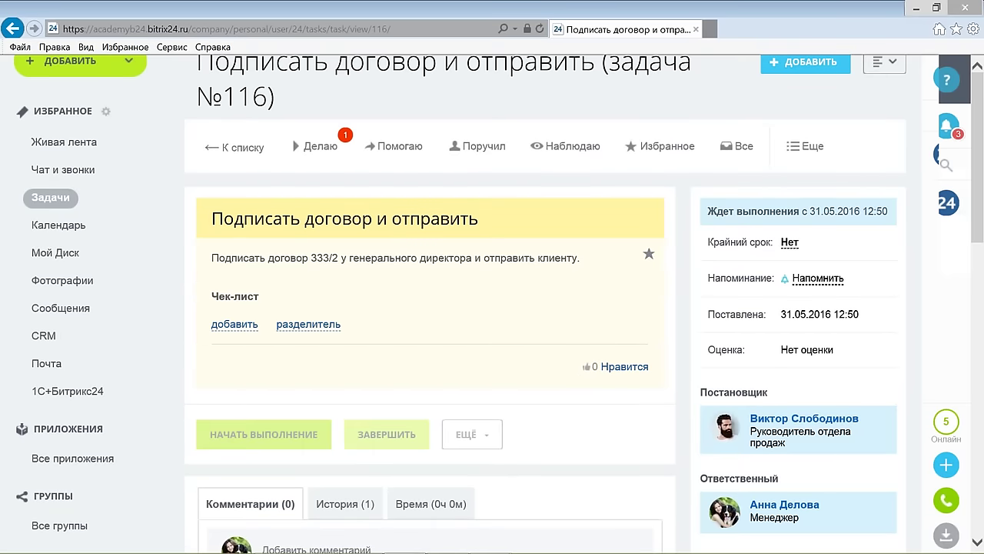
Step: Return to the live feed to check the status of «Договор с ООО "Меркурий"», and bring up the «Вопросы?» slide in the slide show
click(56, 146)
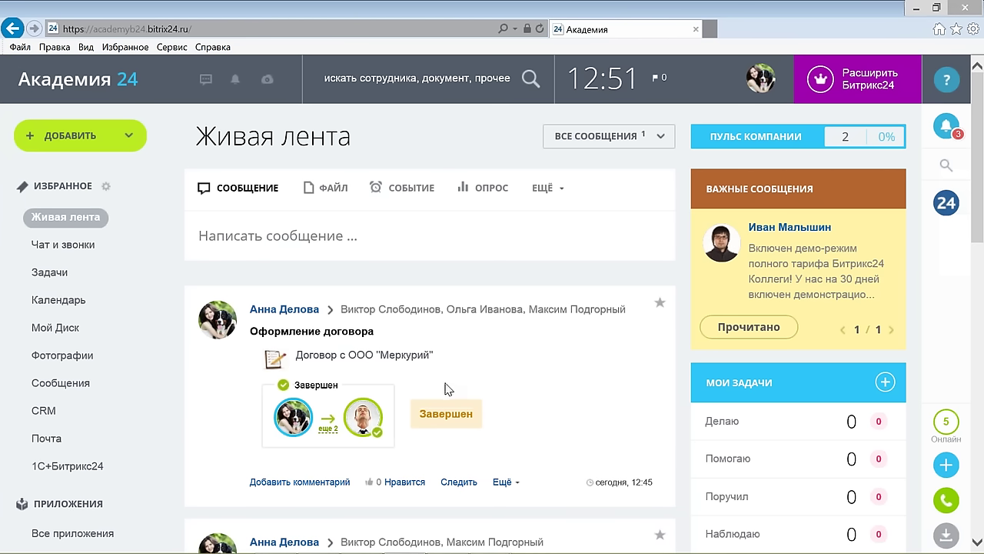
scroll(448, 389, down, 1)
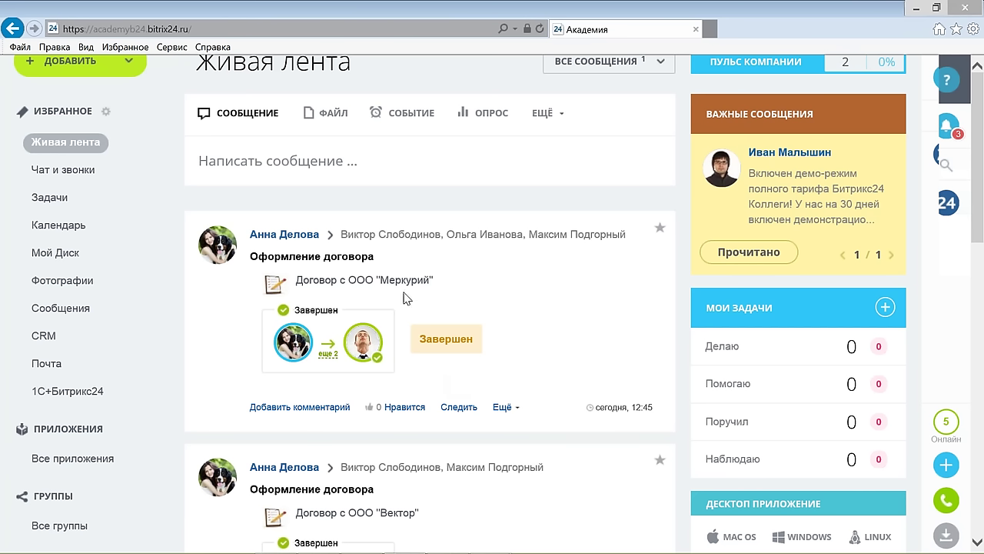
scroll(407, 298, up, 2)
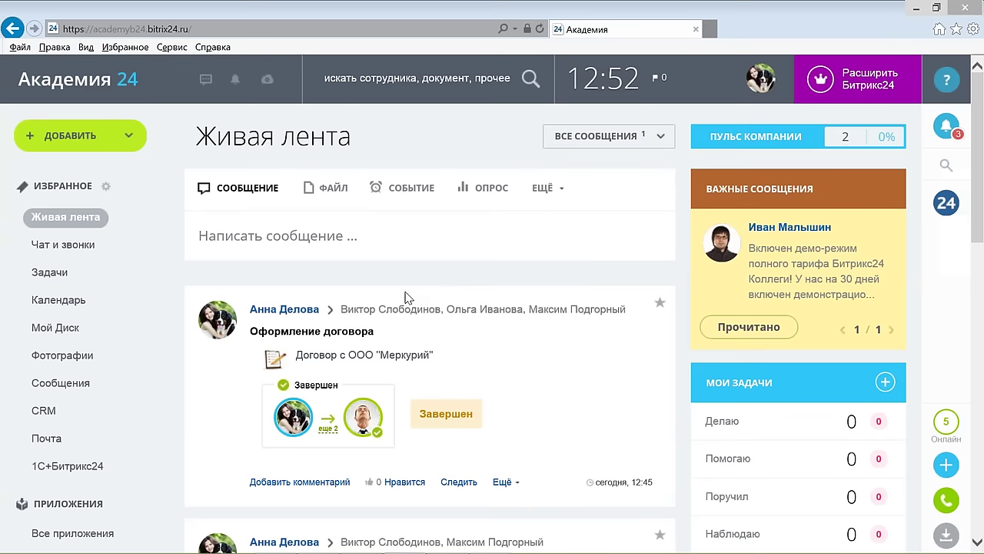
key(alt+Tab)
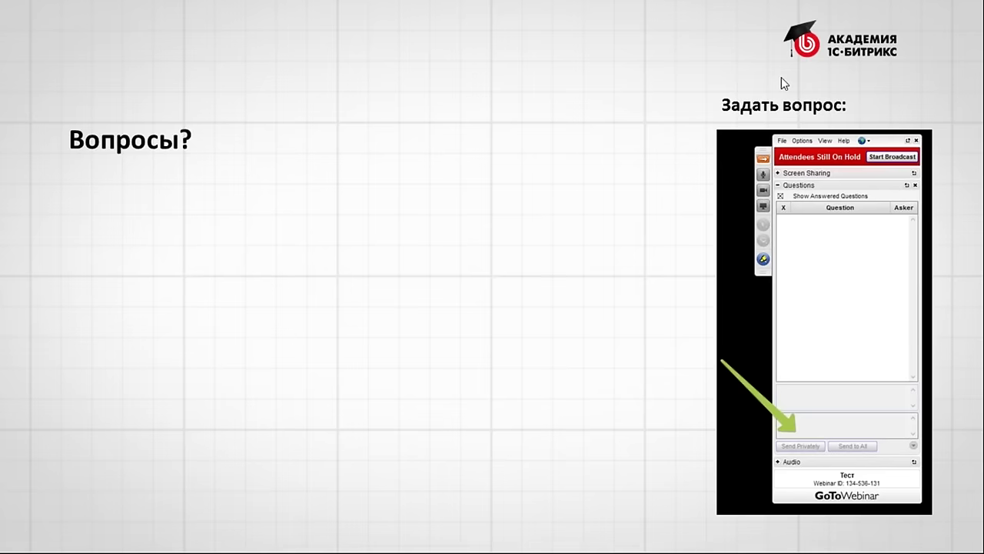
Step: Switch to the administrator's Chrome window and review the execution log of the vacation request in the «Заявление на отпуск» process
key(super)
click(228, 538)
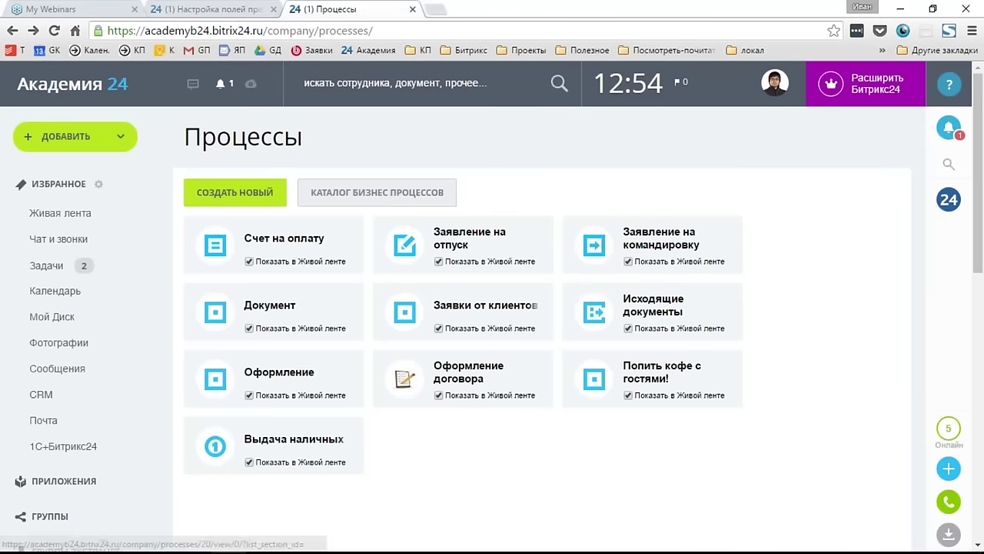
click(457, 244)
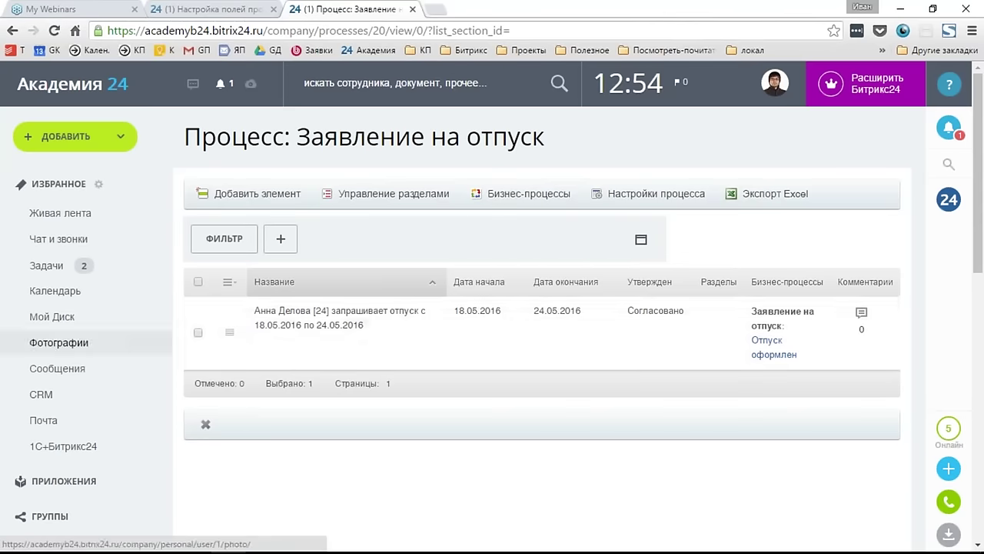
click(344, 327)
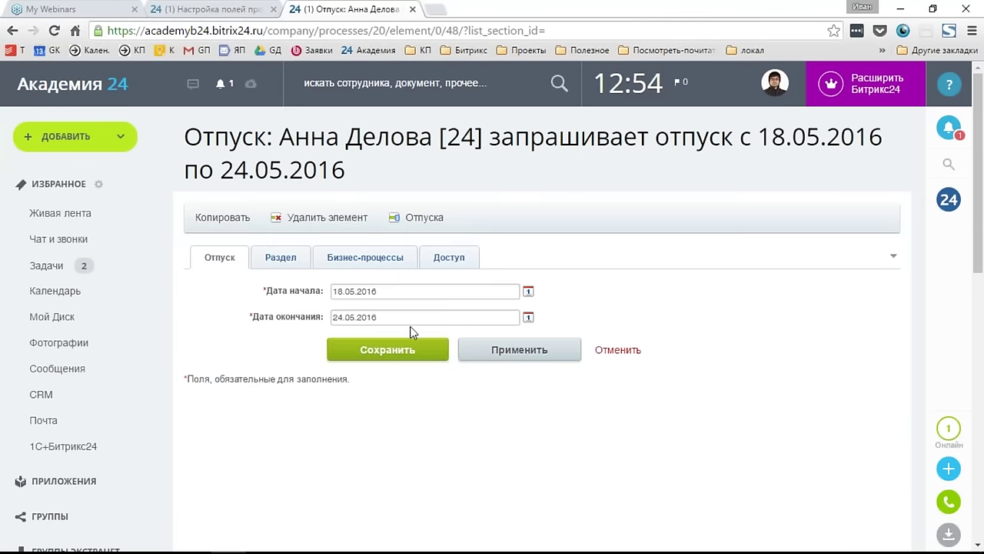
click(377, 261)
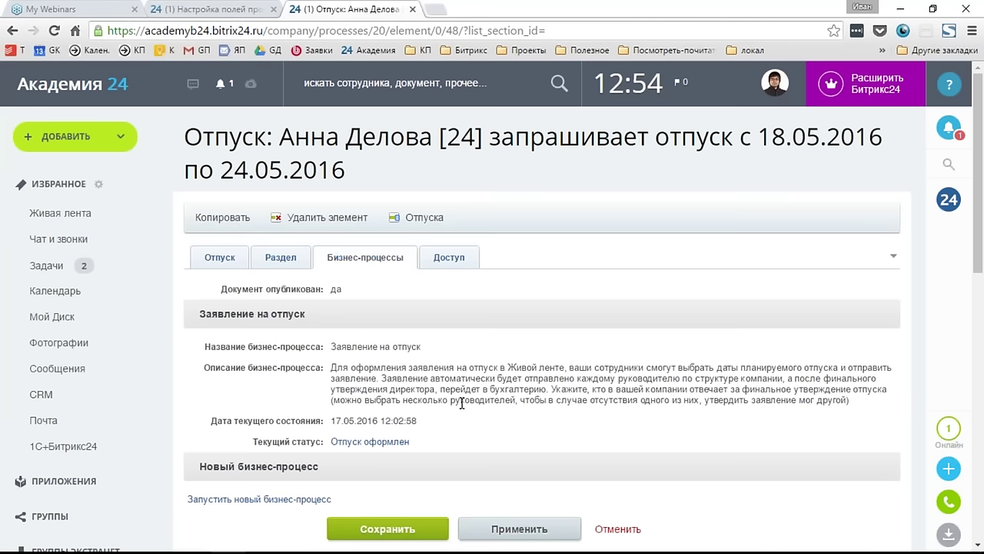
click(373, 446)
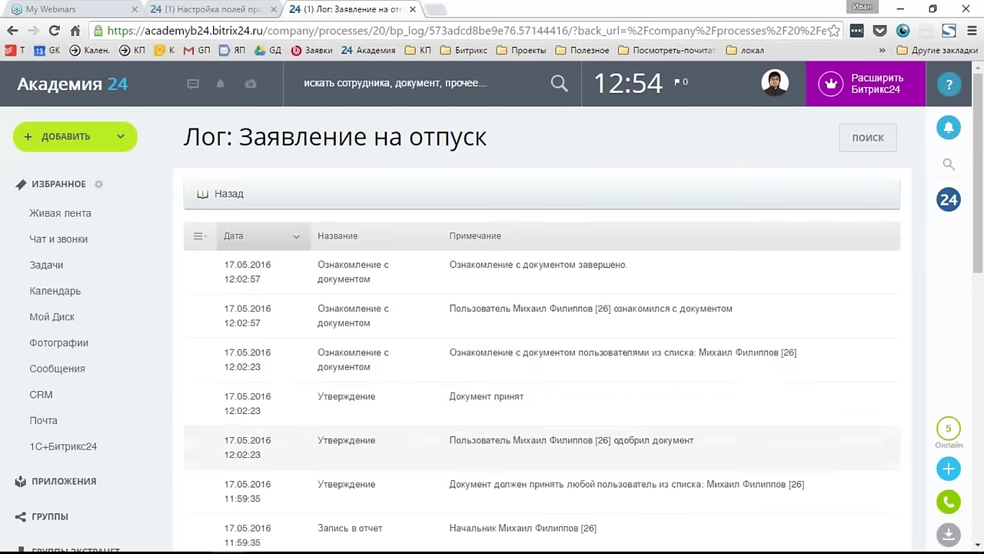
scroll(638, 376, down, 5)
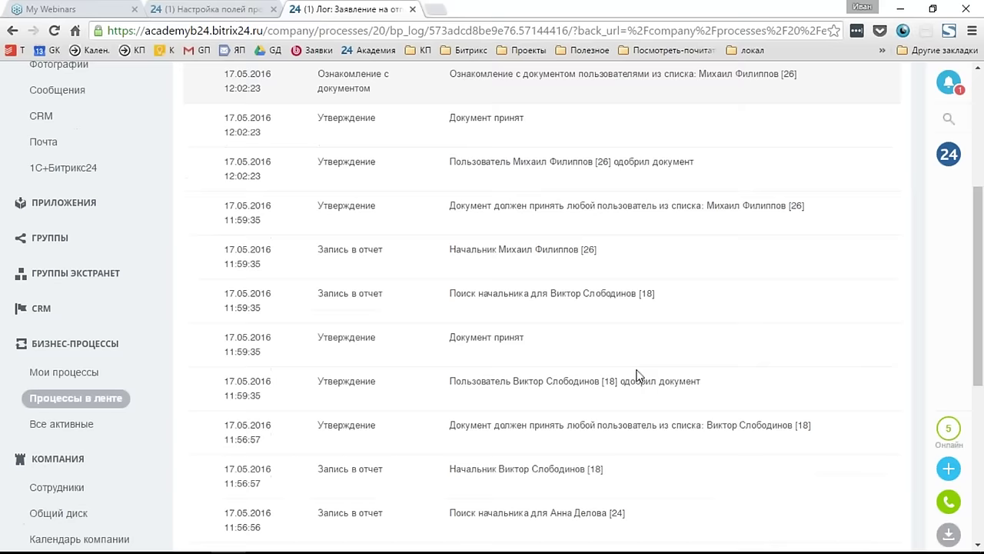
scroll(639, 375, down, 2)
scroll(639, 375, up, 5)
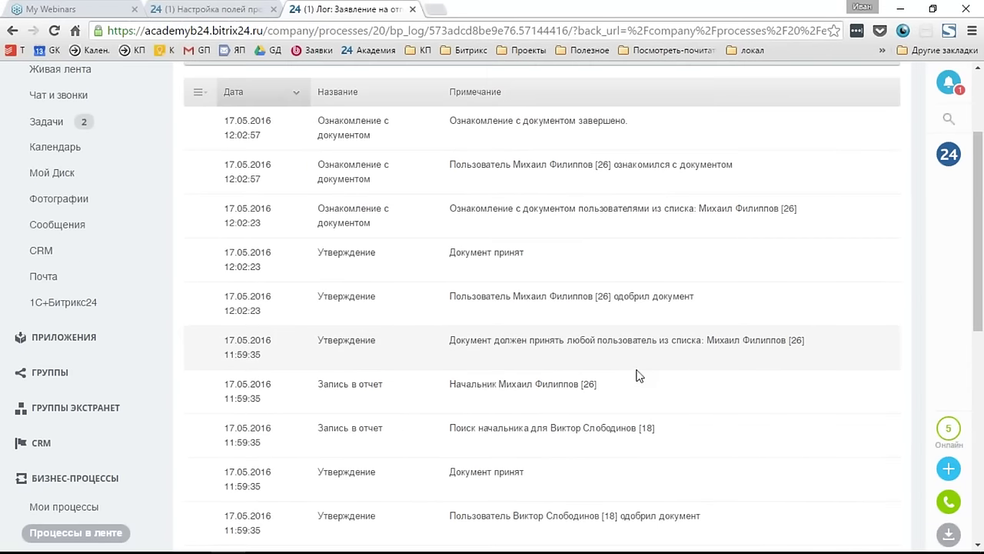
Step: Switch to the PowerPoint slide show and advance to the «Бонус!» slide
key(super)
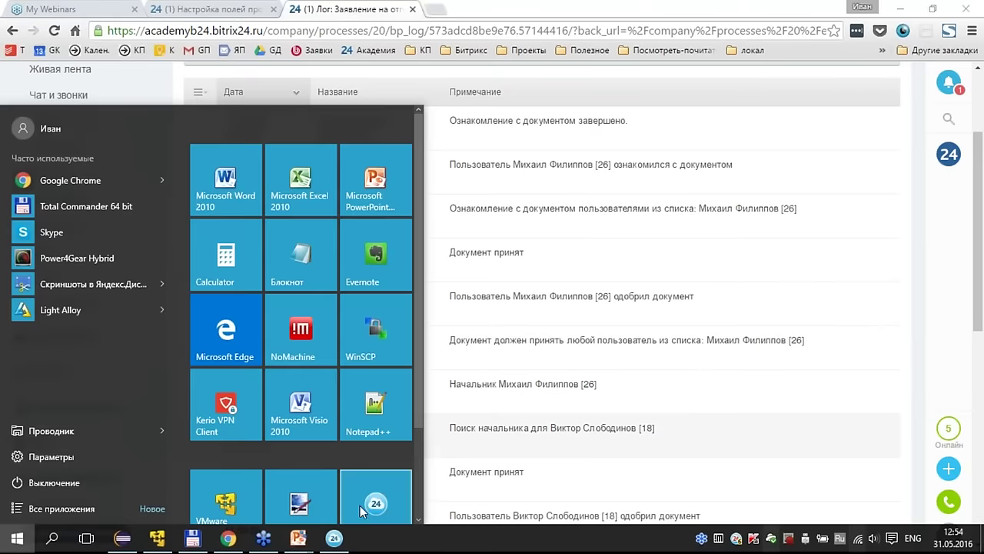
mouse_move(300, 538)
click(354, 481)
key(Right)
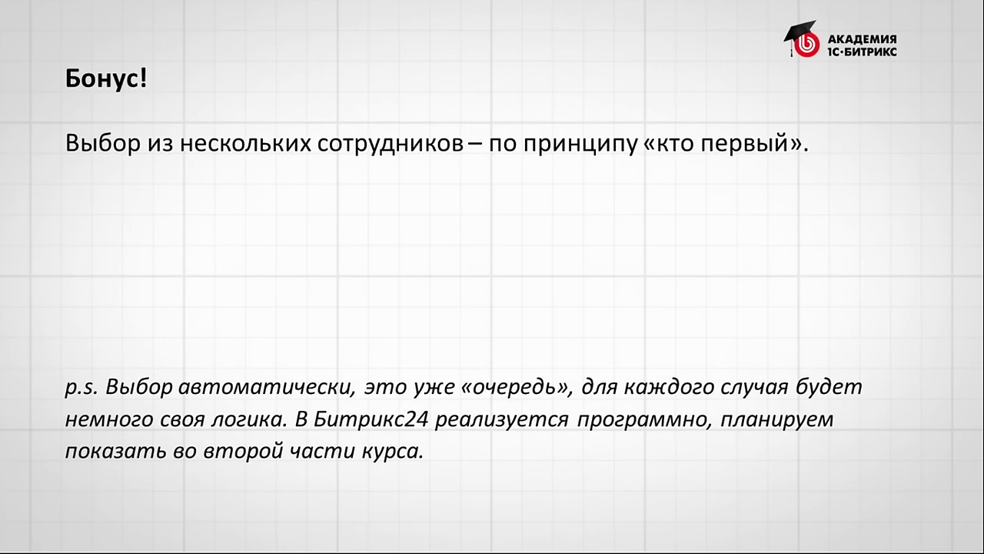
Step: Switch back to Chrome and open the «Заявление на отпуск» business process template for editing
key(super)
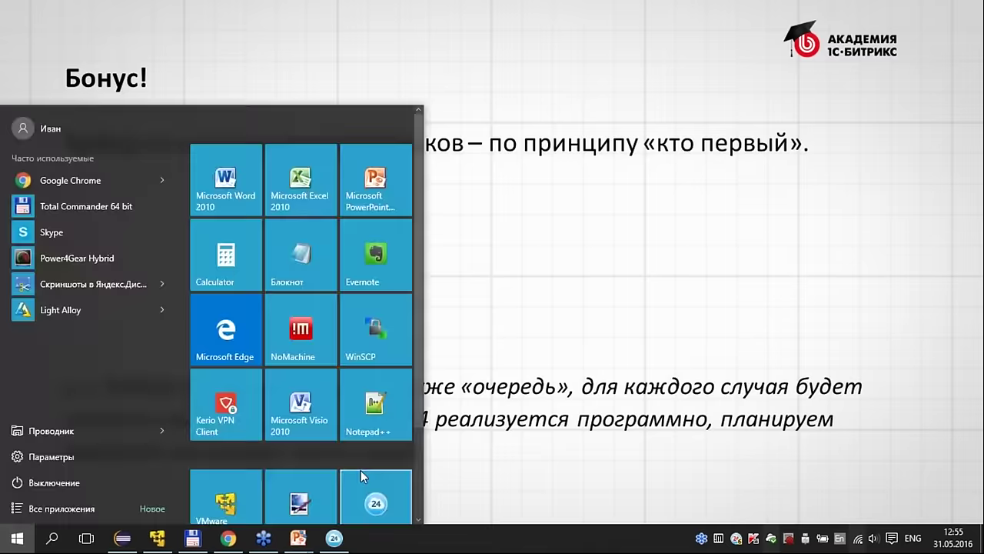
key(alt+Tab)
scroll(391, 328, up, 2)
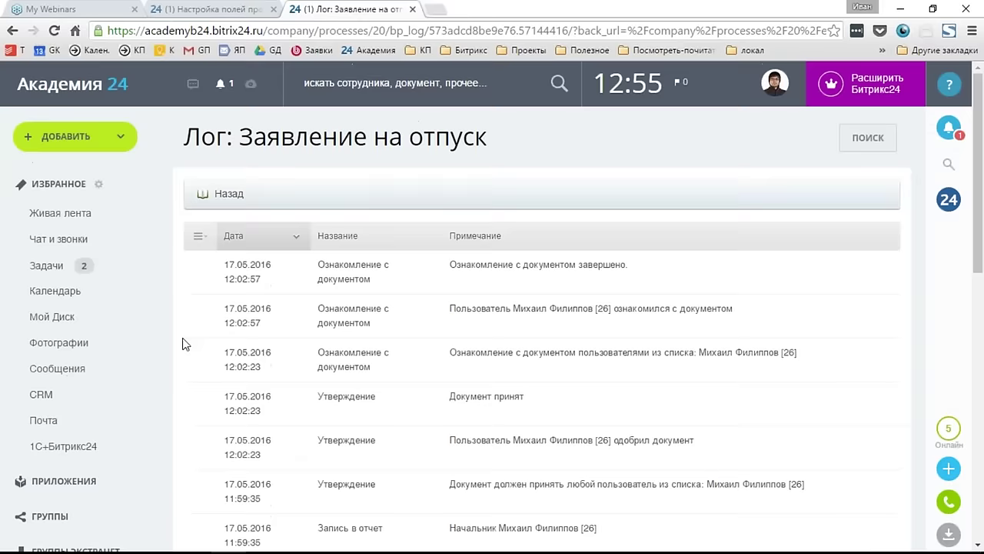
scroll(184, 343, down, 1)
click(235, 7)
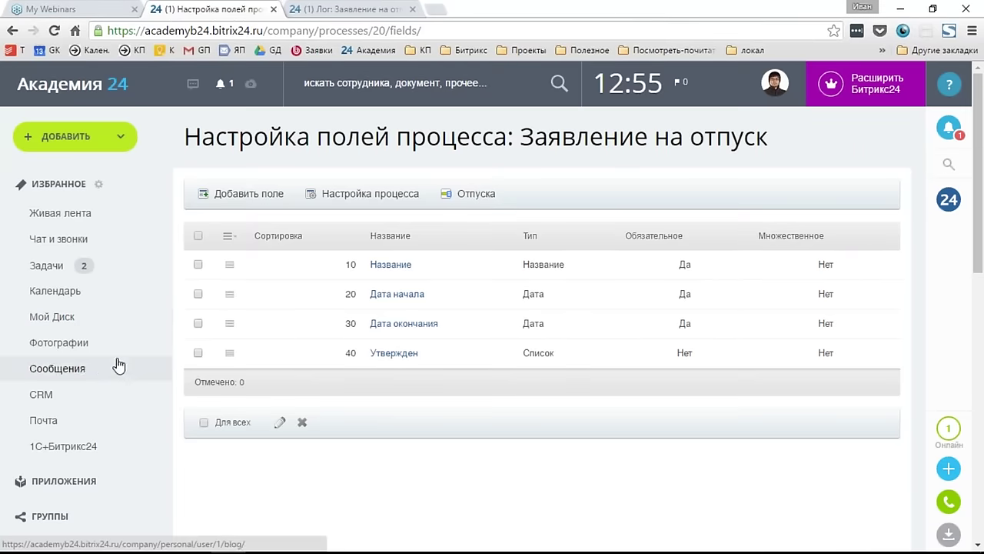
click(465, 193)
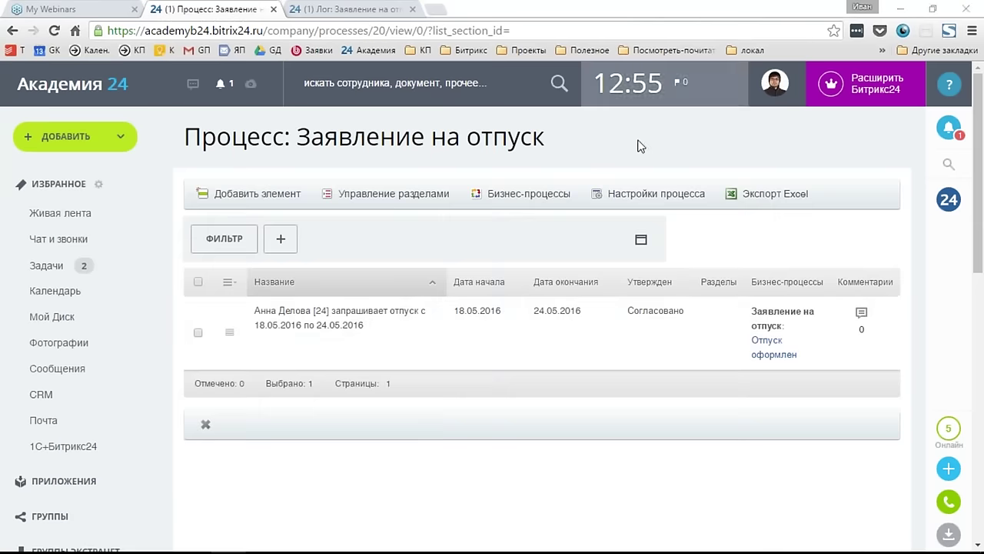
click(542, 193)
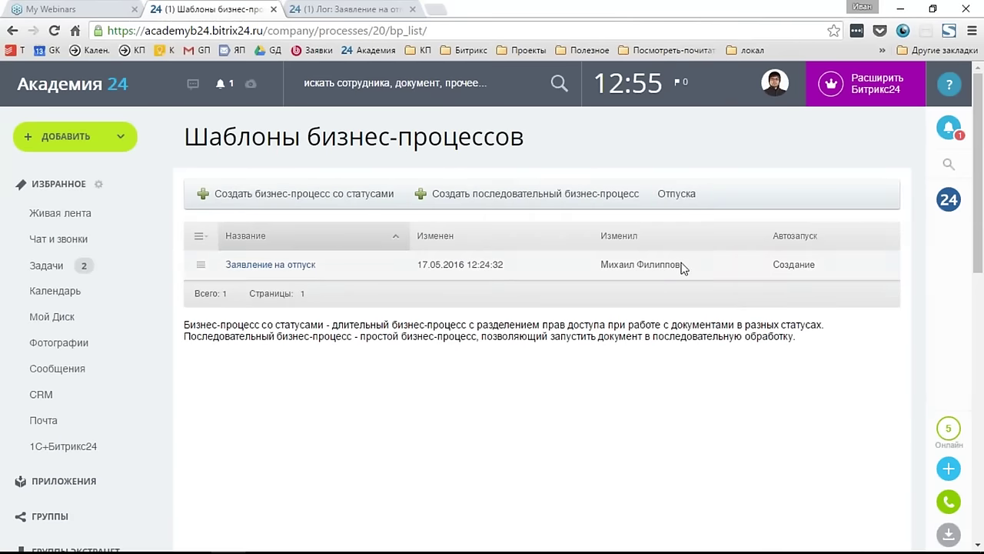
double_click(682, 268)
Step: Insert a «Выбор сотрудника» action in the approval loop, just before the «Условие» block that leads to «Прерывание процесса»
scroll(875, 351, down, 6)
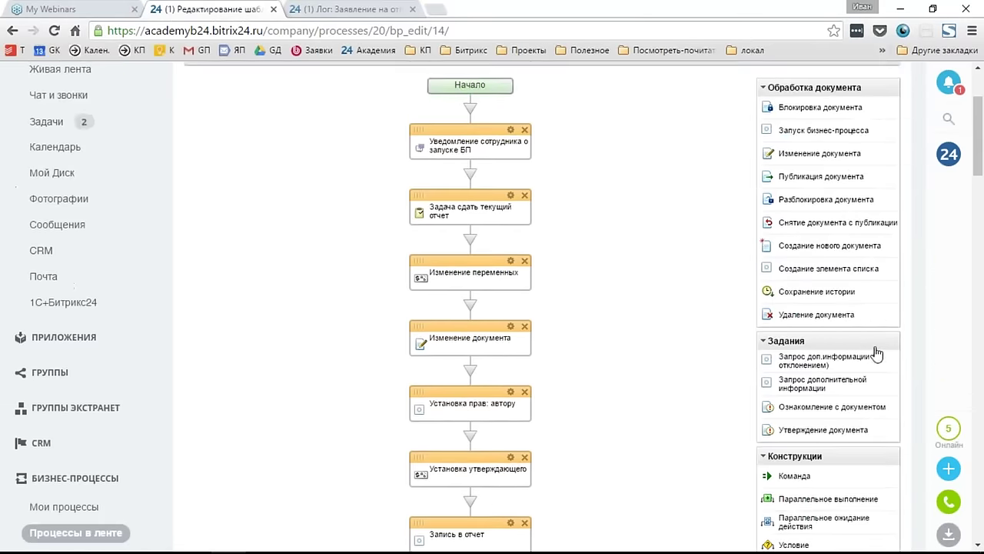
scroll(881, 356, down, 4)
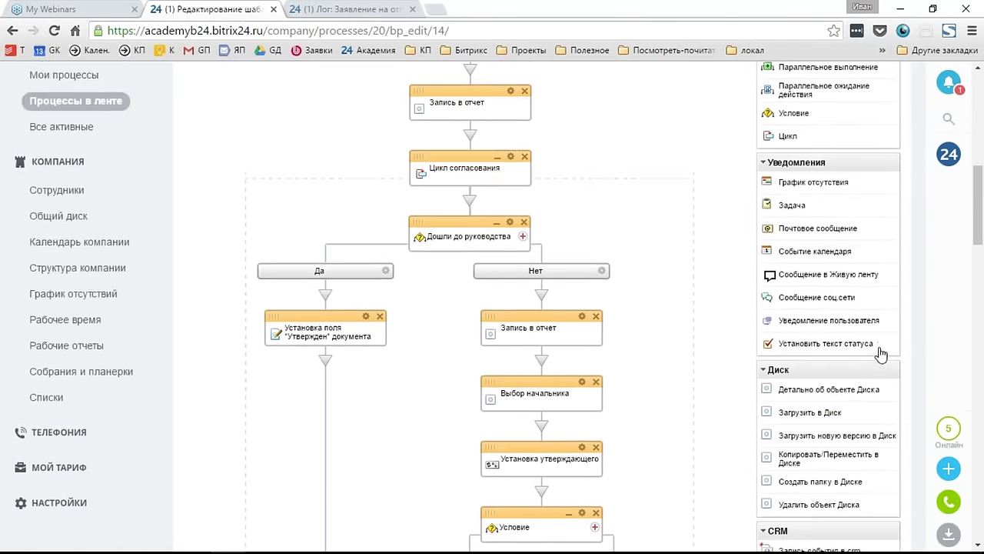
scroll(826, 345, down, 3)
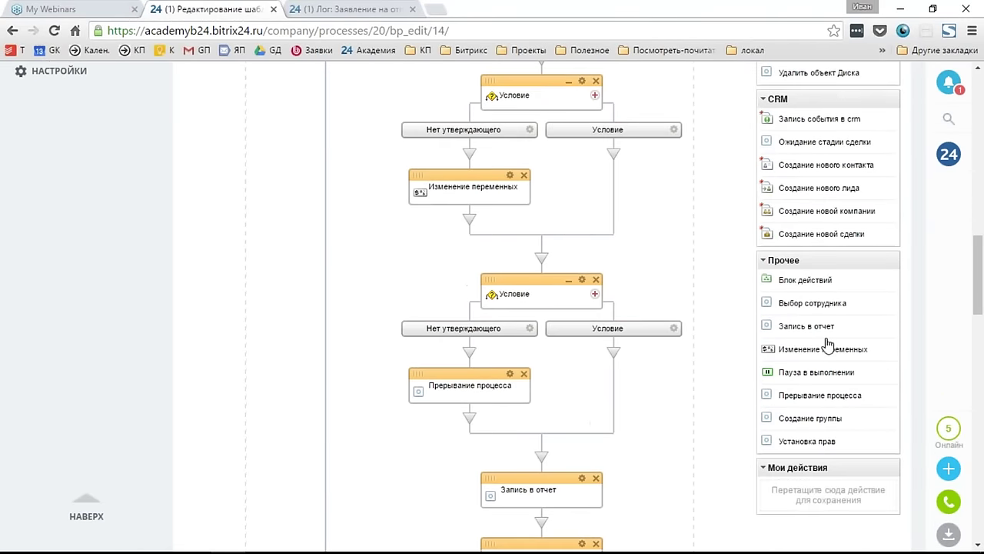
drag(792, 306, 567, 269)
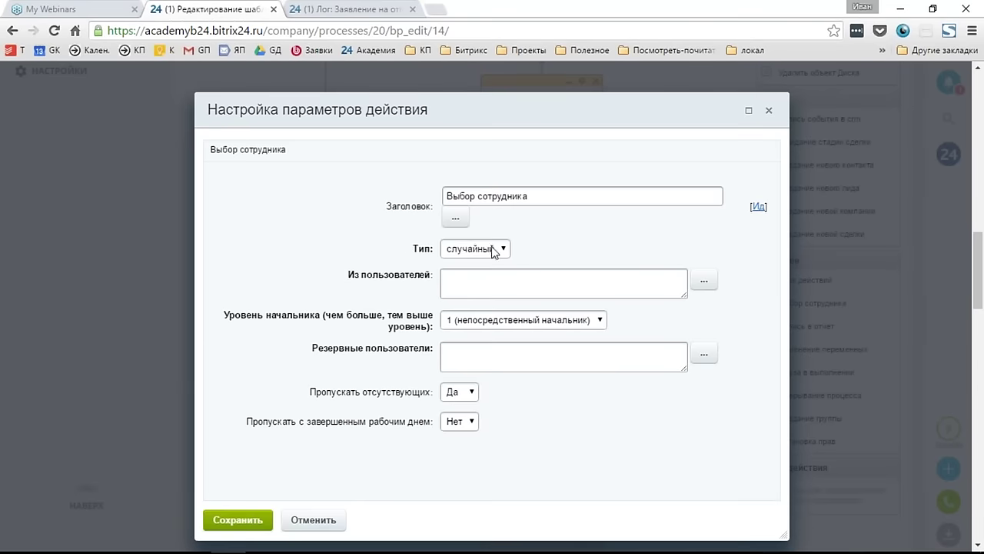
Step: Set the «Выбор сотрудника» action's type to «начальник», look through the manager levels and close its settings
click(491, 248)
click(469, 278)
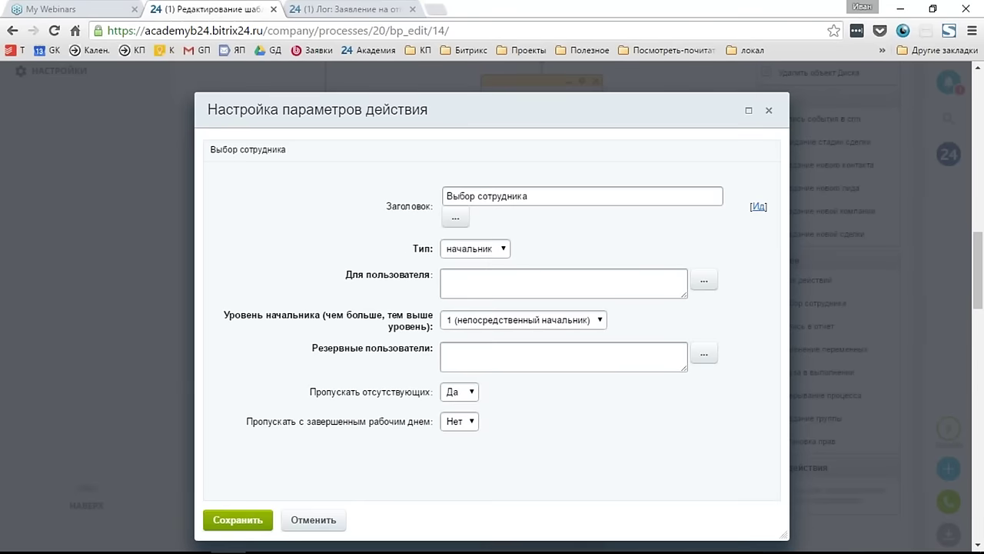
click(549, 319)
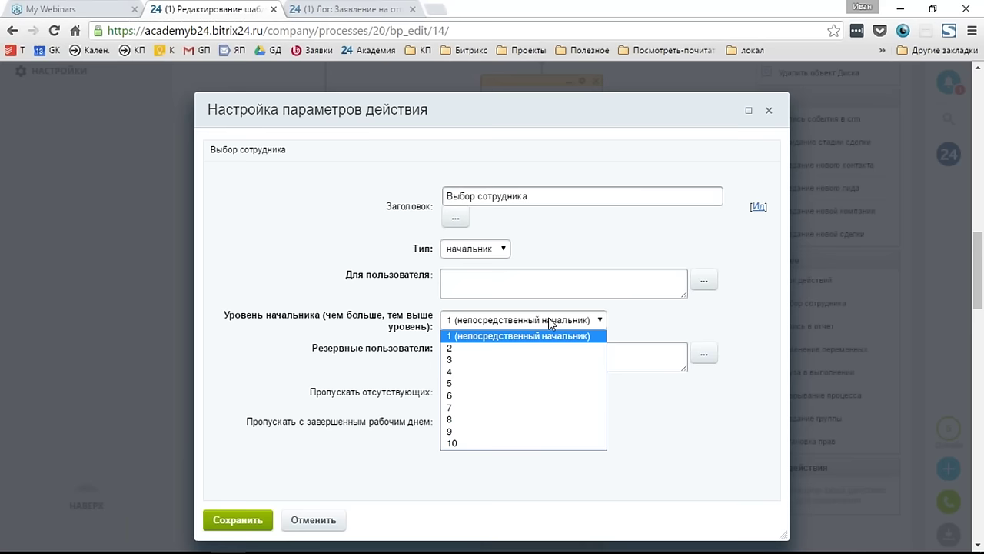
click(520, 444)
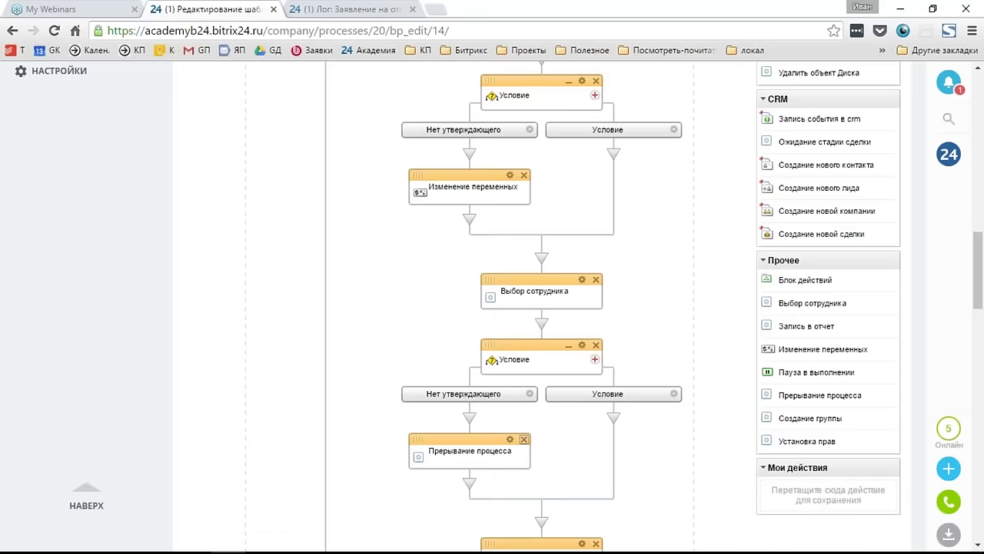
Step: Return to the PowerPoint slide show and advance to the «Итог вебинара» slide
mouse_move(334, 537)
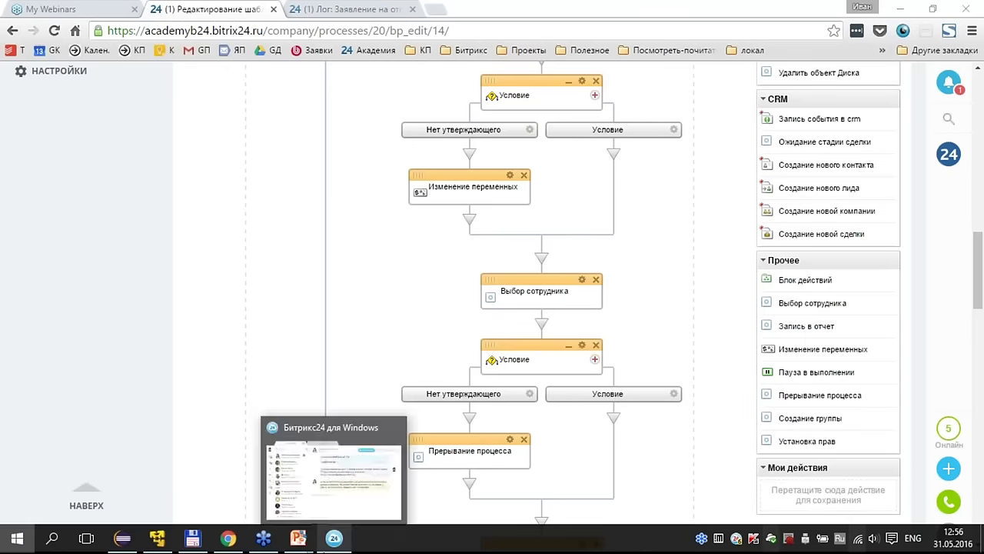
key(super)
mouse_move(298, 537)
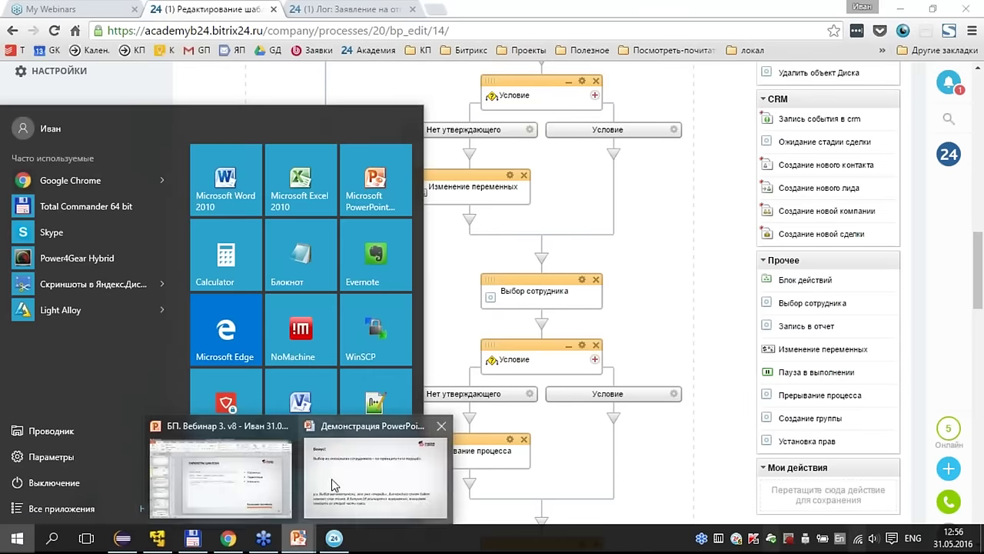
click(334, 446)
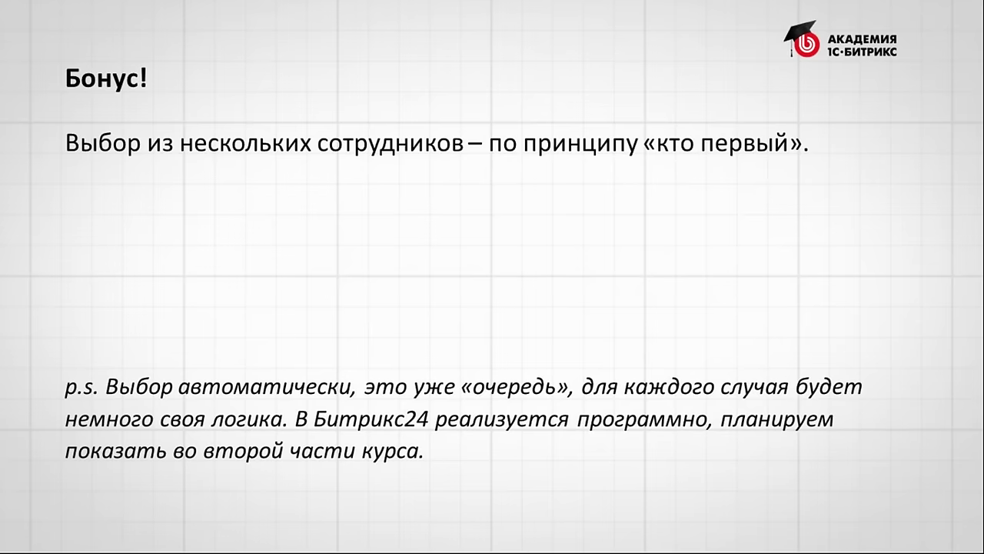
key(Right)
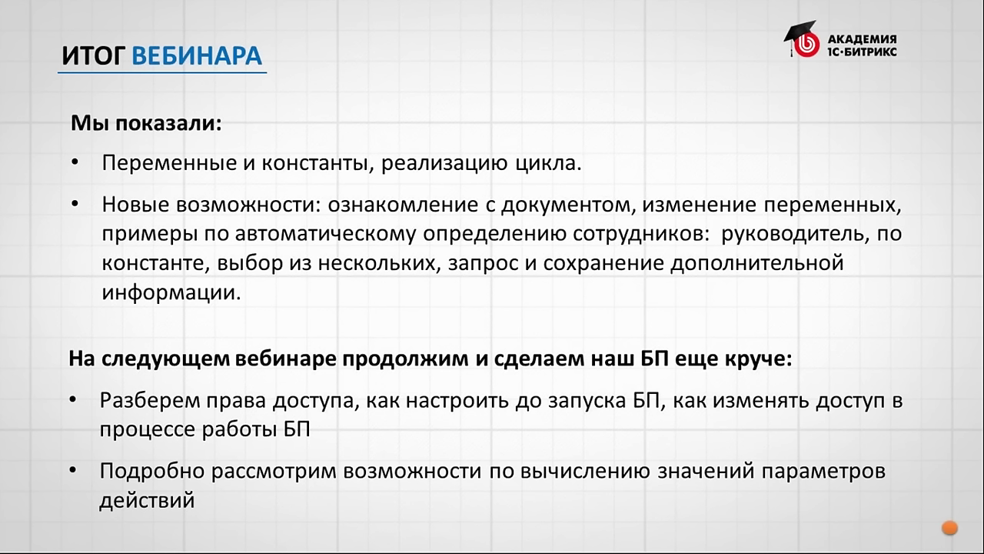